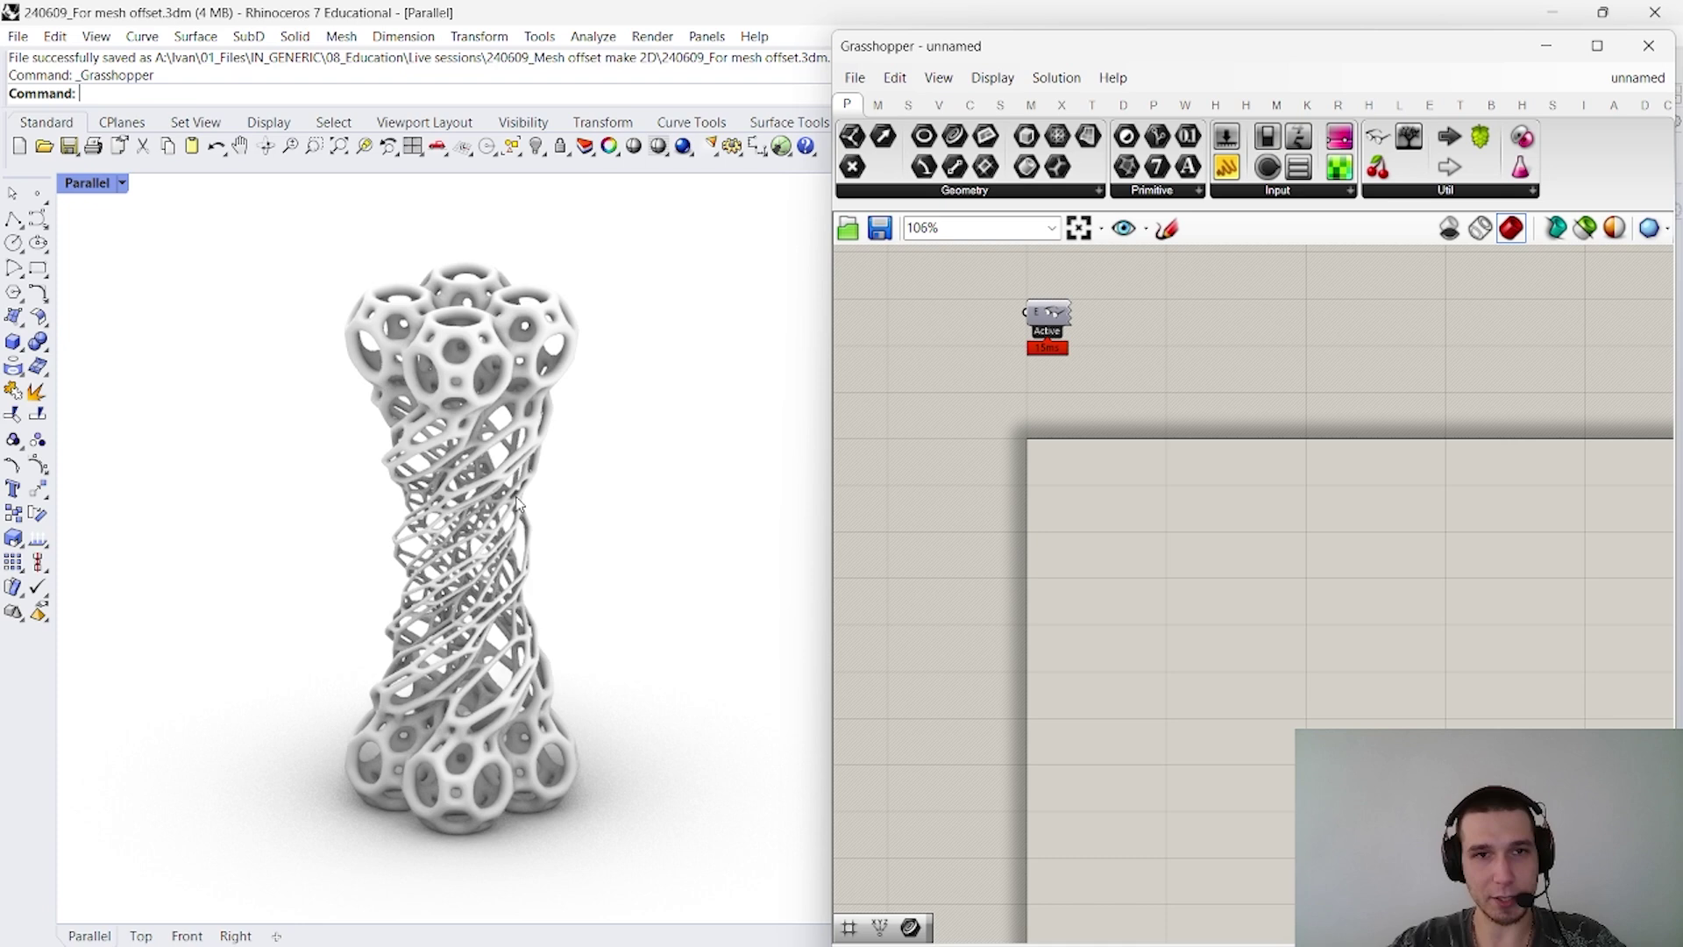
scroll(500, 515, "down", 2)
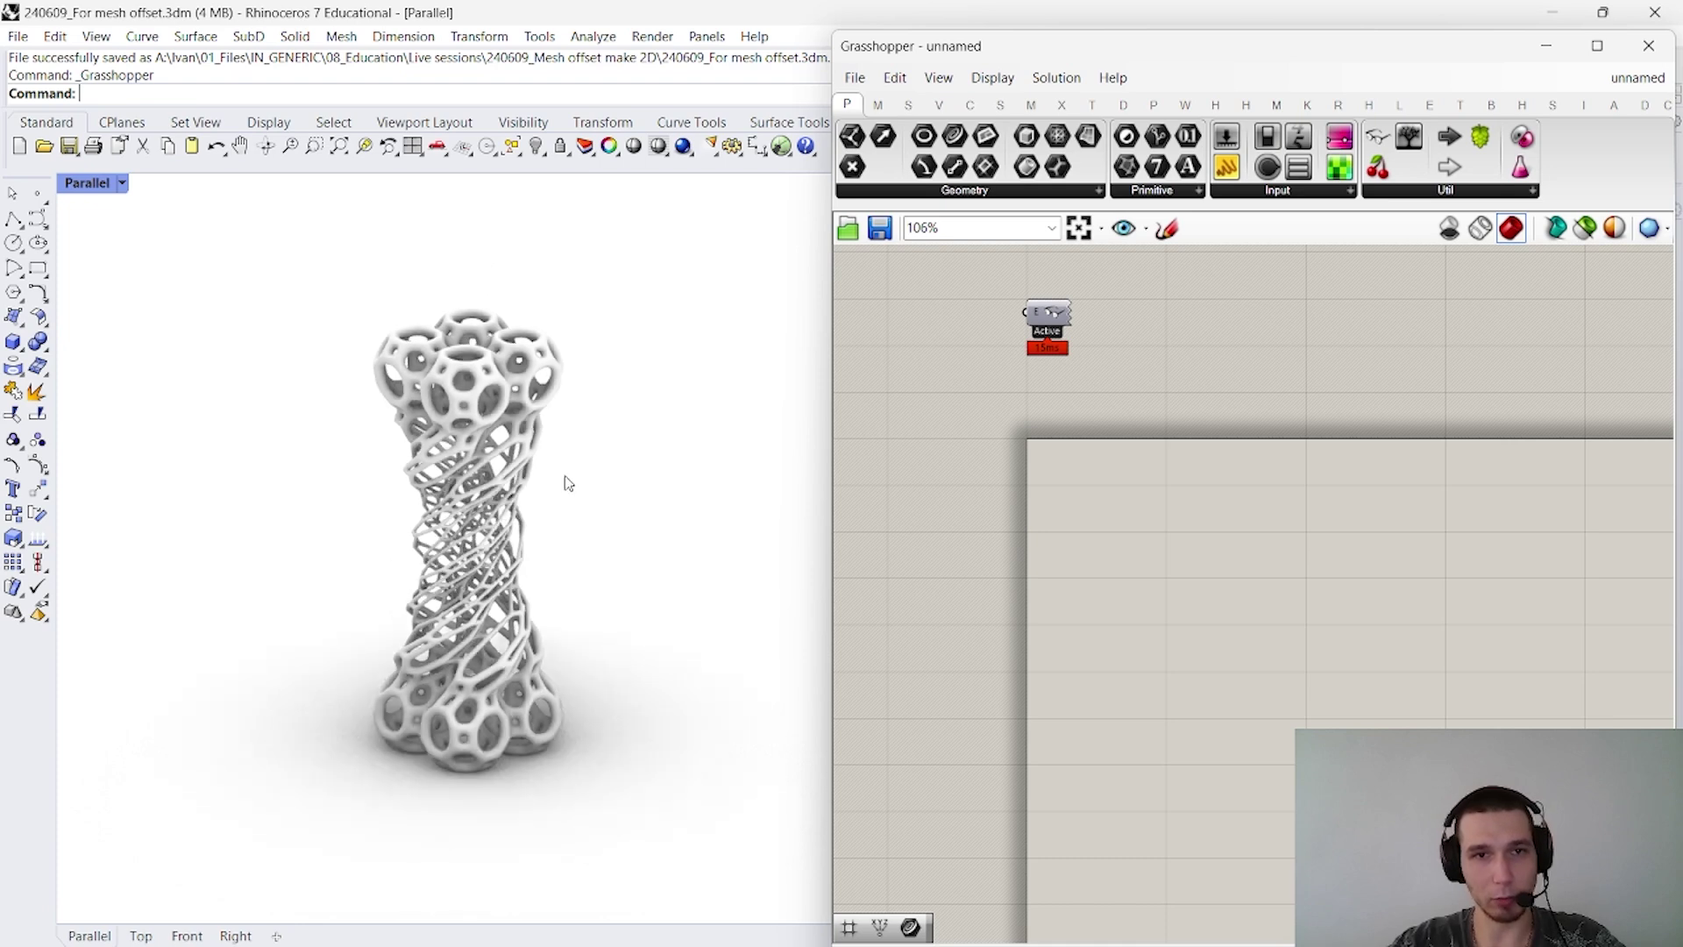
right_click_drag(567, 481, 540, 543)
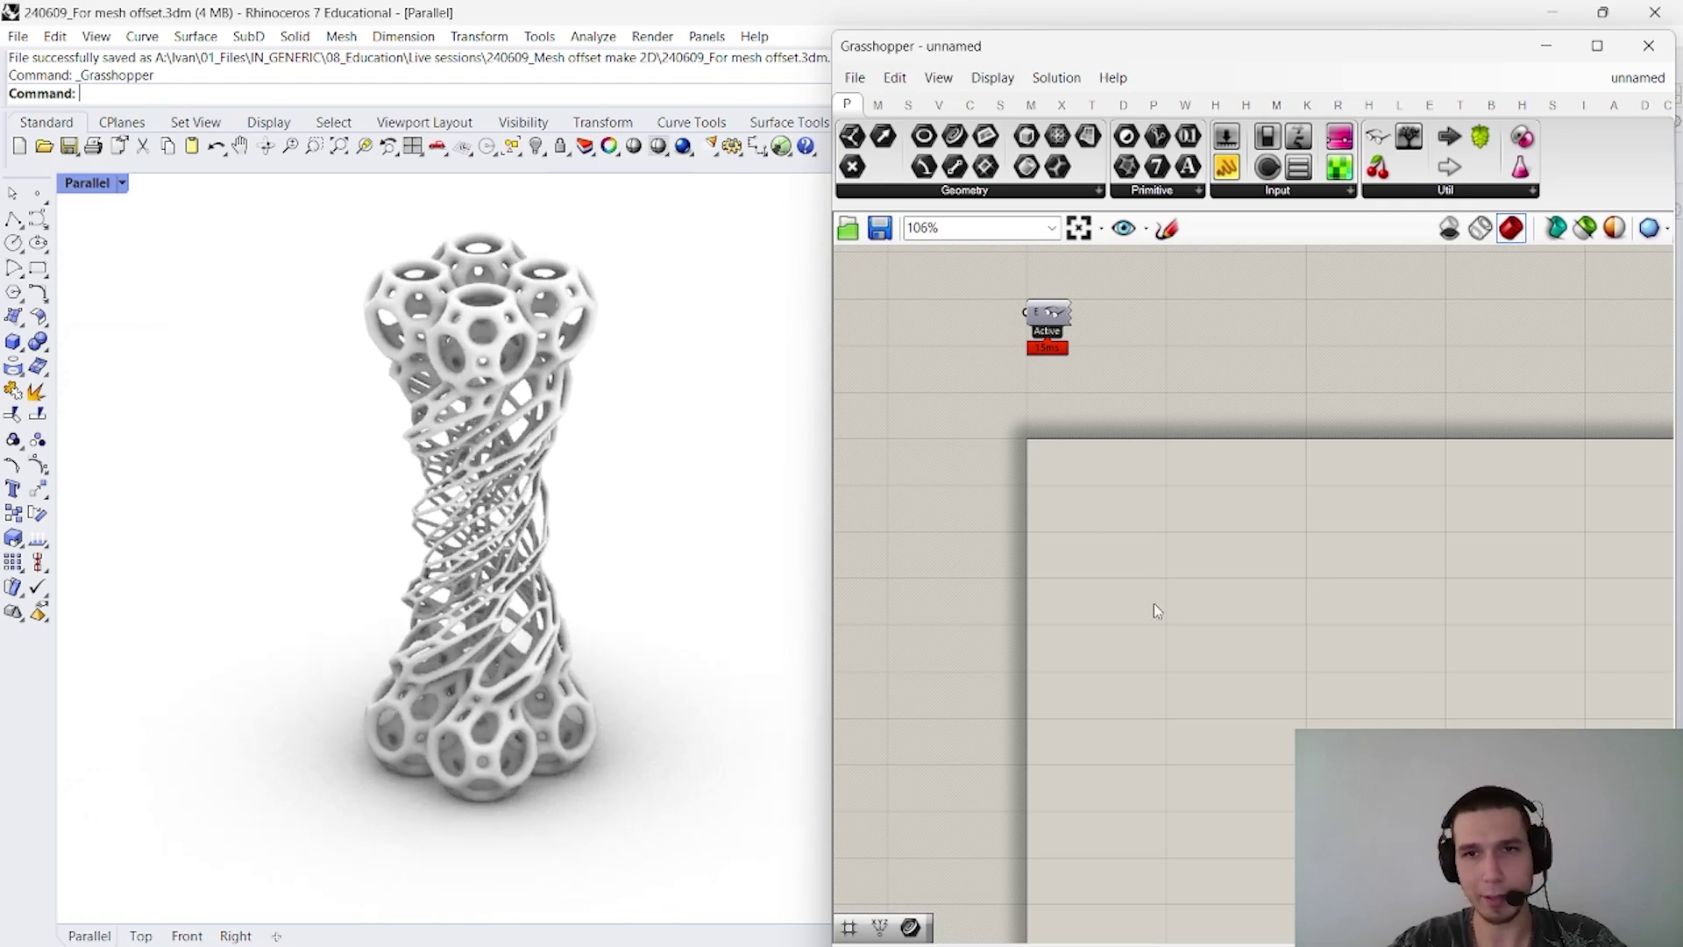
scroll(1154, 604, "down", 2)
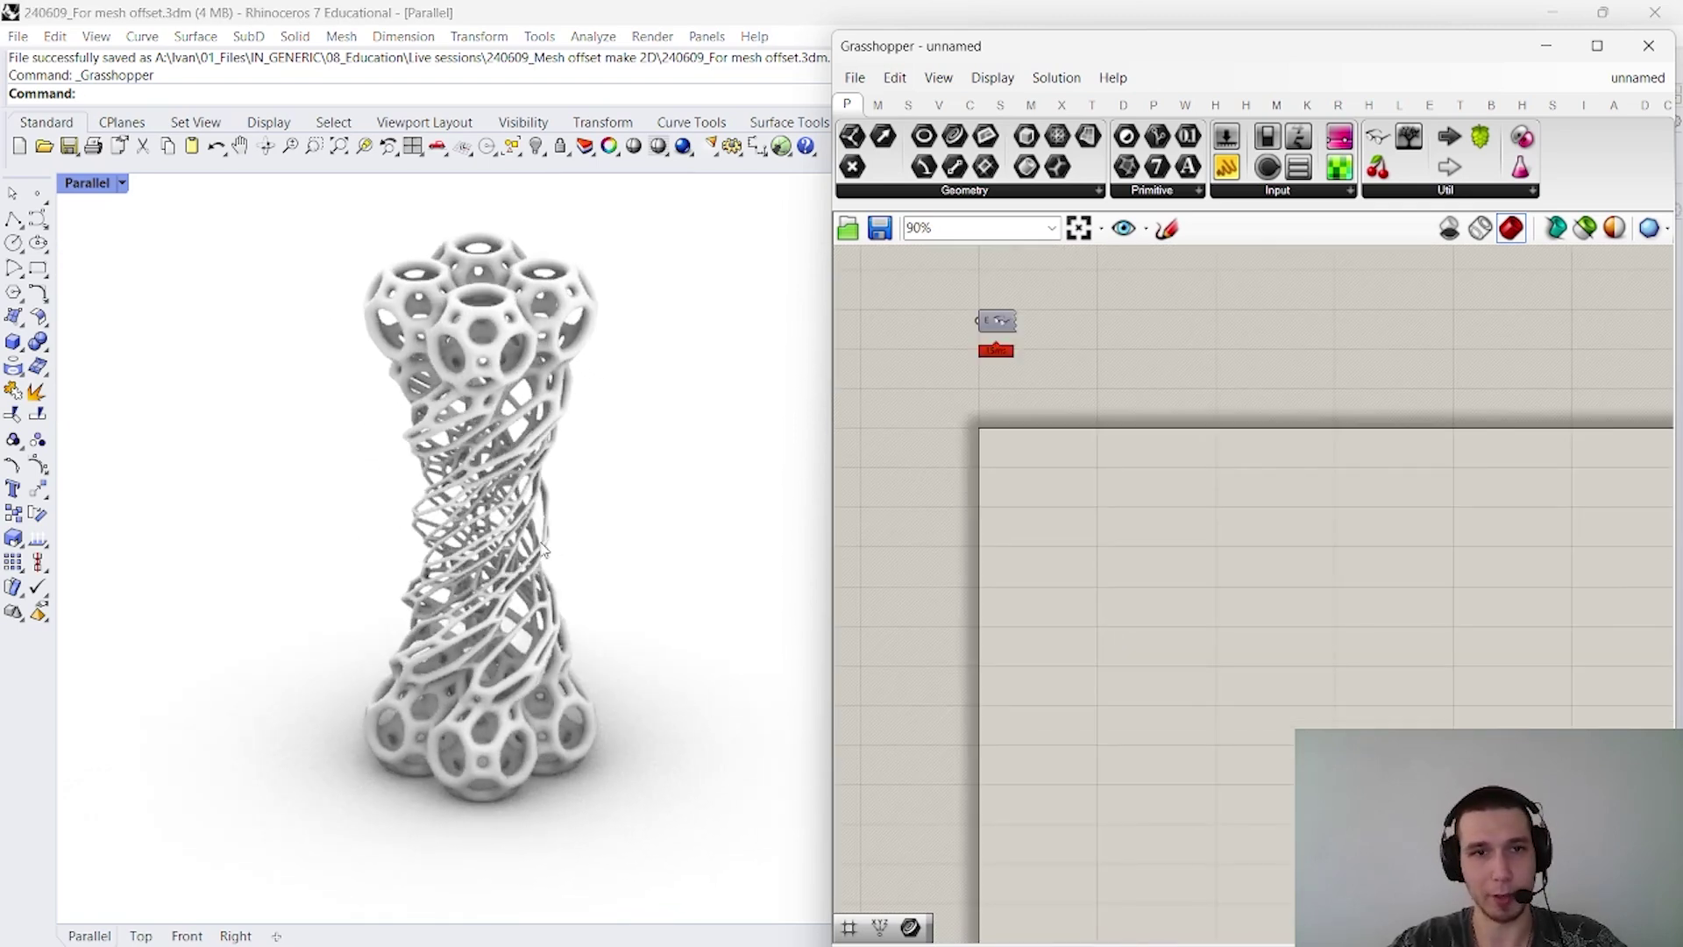
right_click_drag(546, 550, 524, 553)
left_click(523, 601)
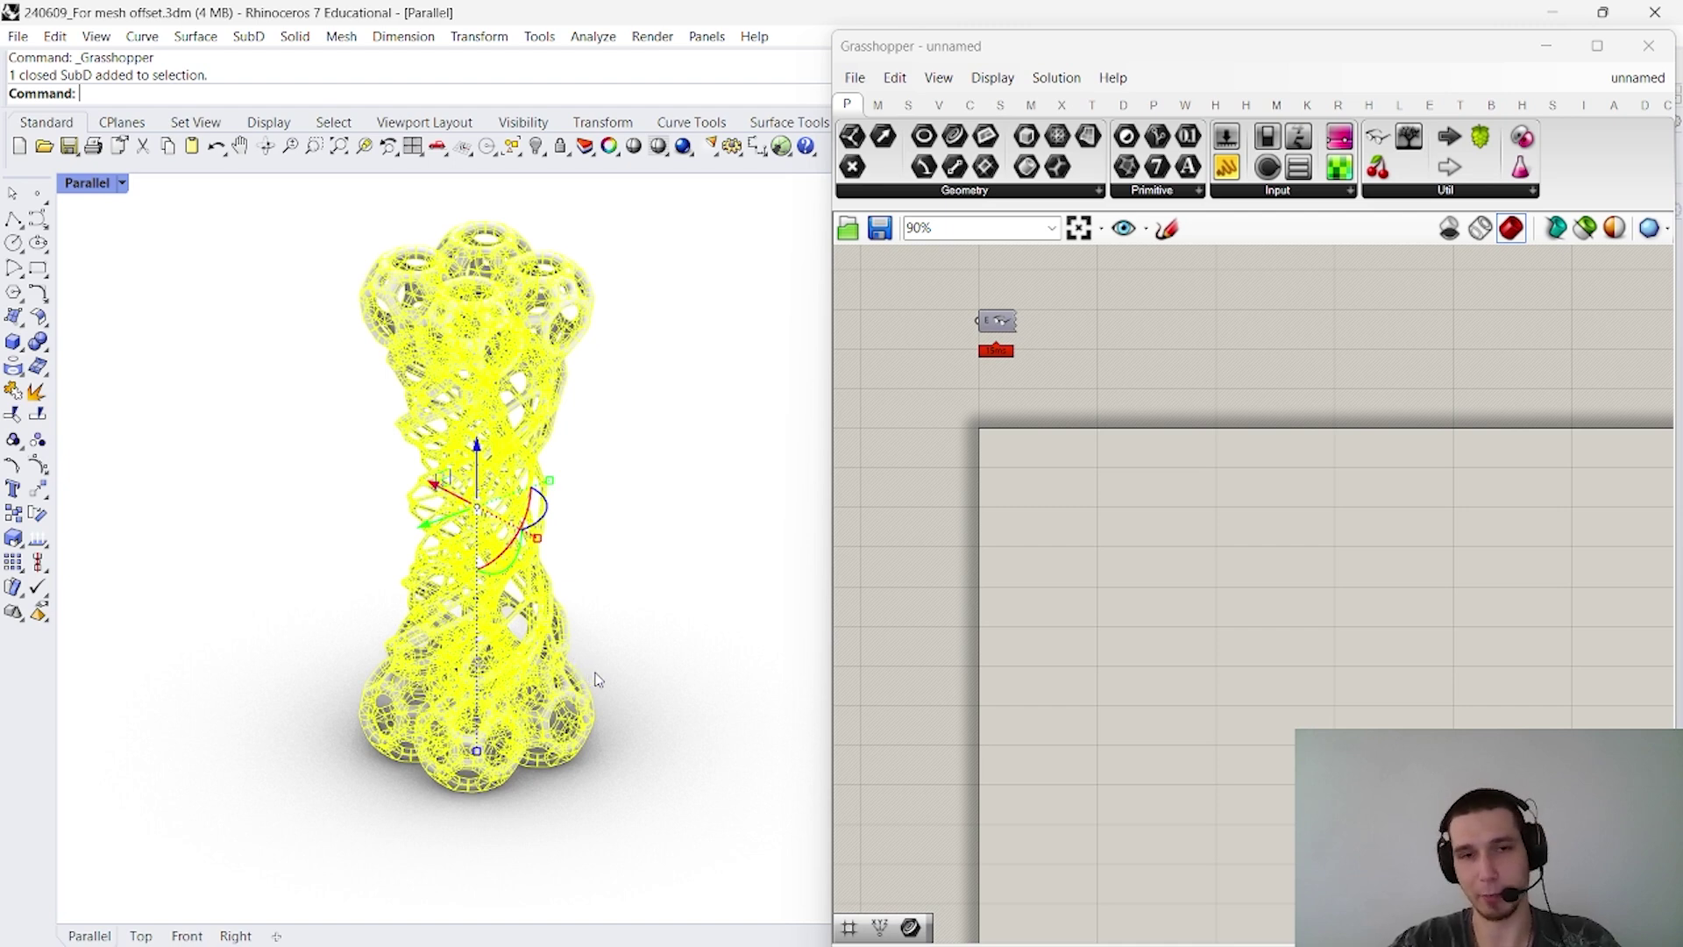
Place a SubD parameter on the Grasshopper canvas from a 'subd' search
left_click(721, 530)
right_click_drag(1252, 622, 1105, 570)
double_click(1106, 605)
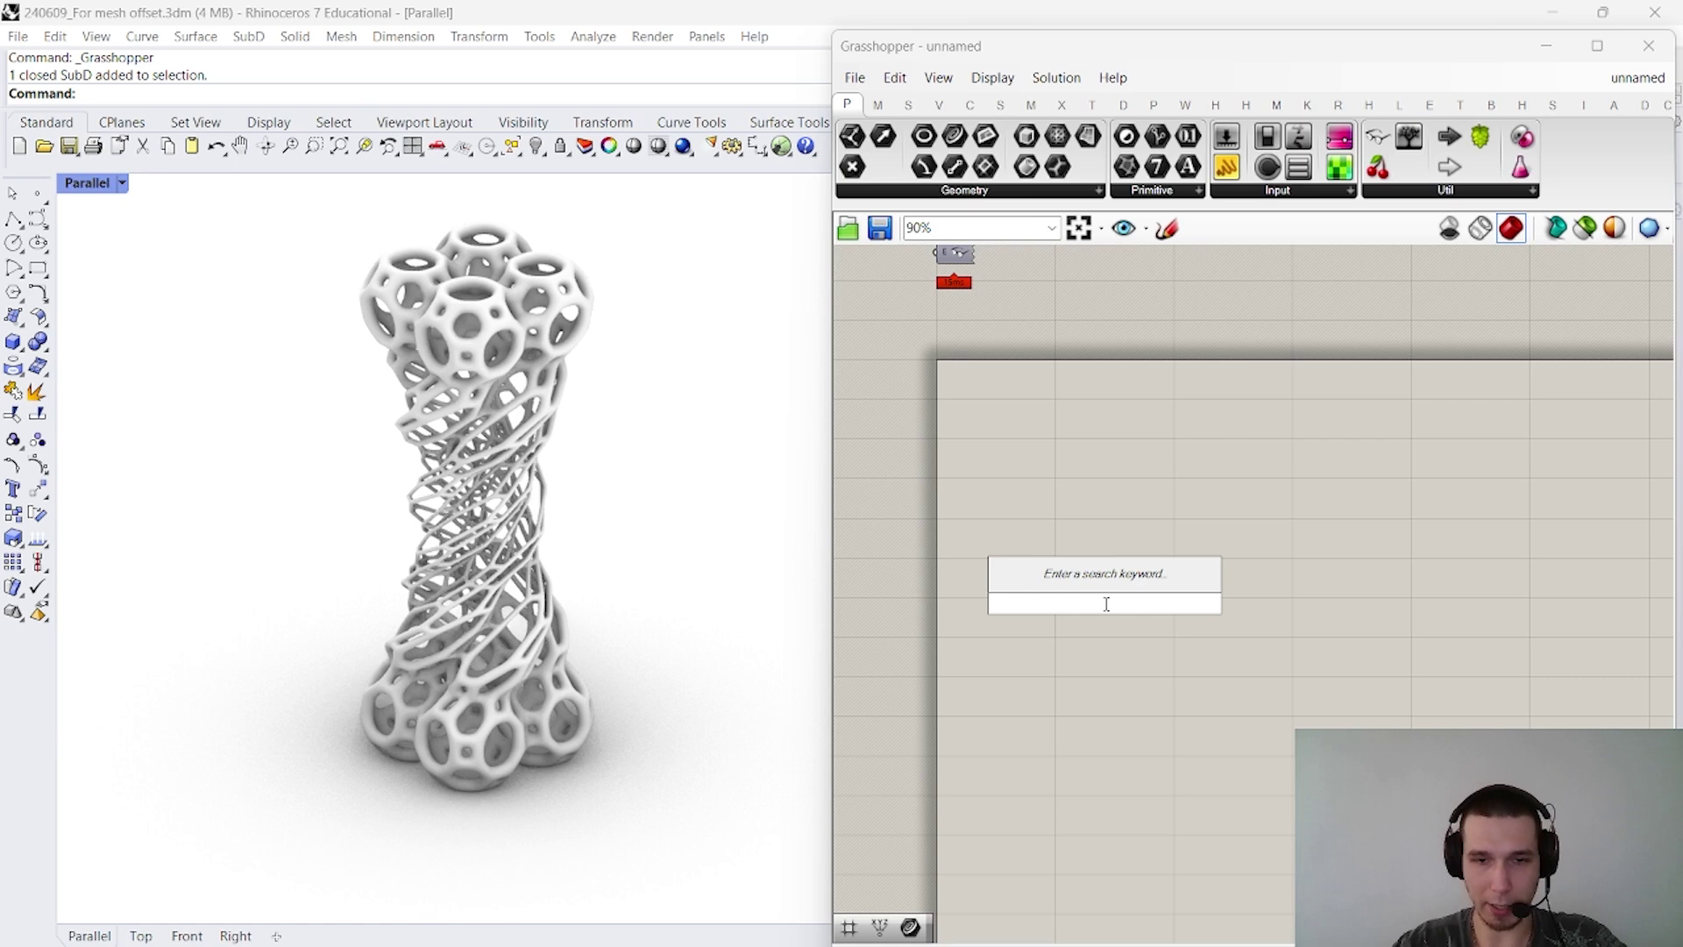
type("subd")
left_click(1101, 577)
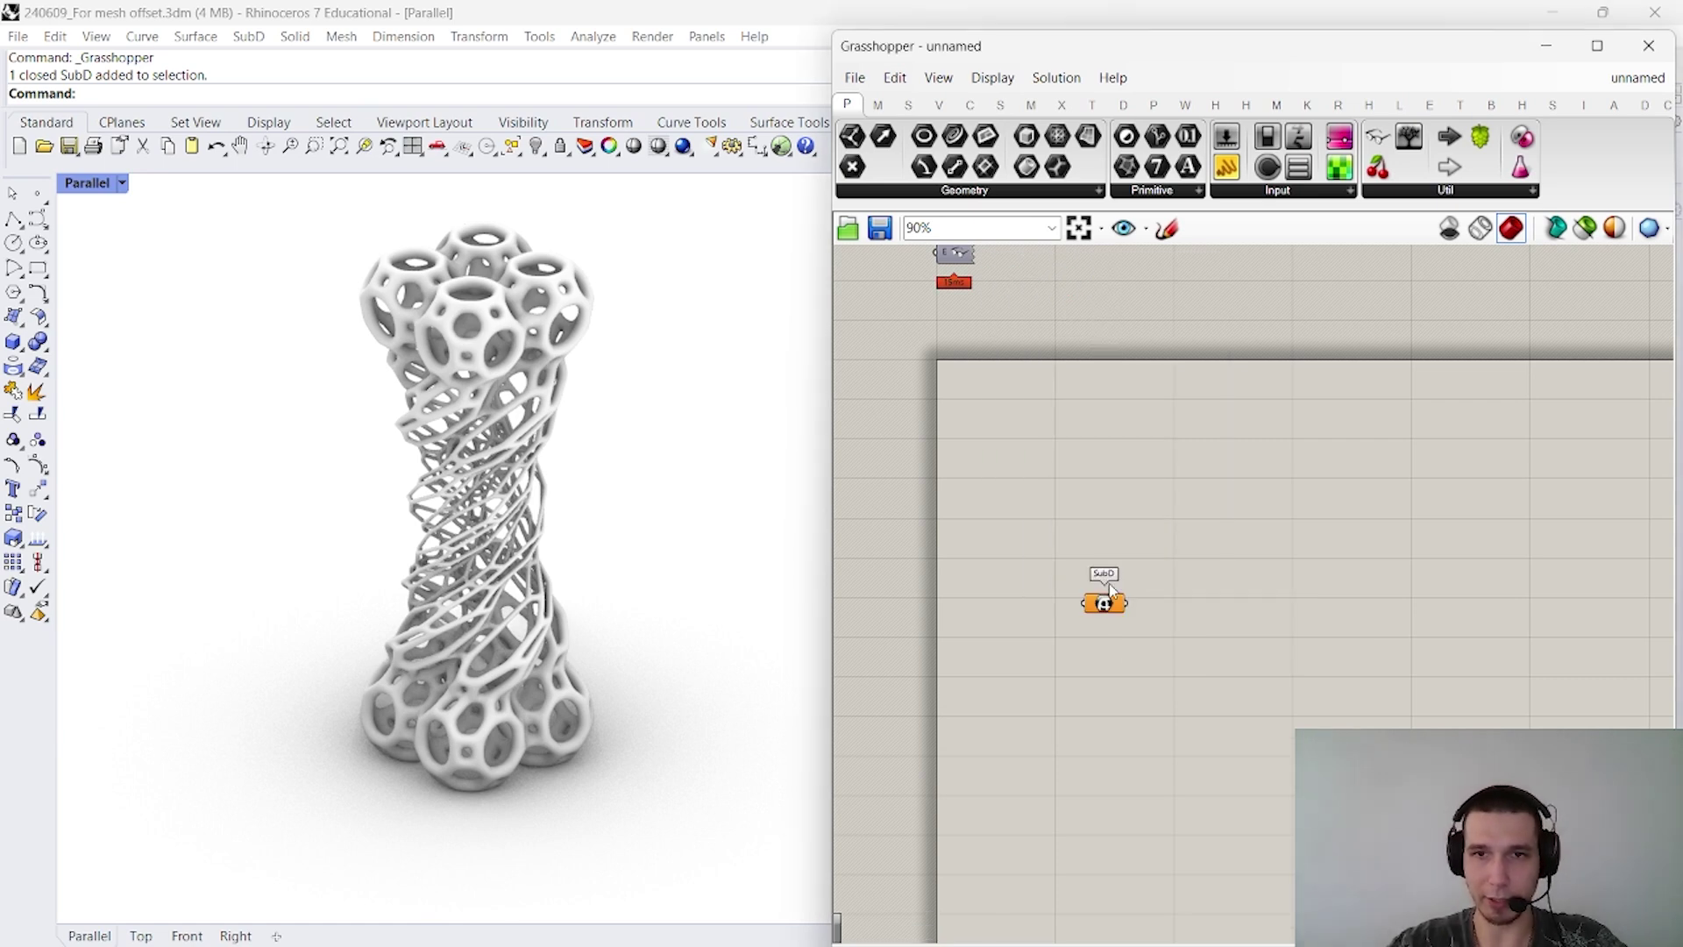
Set the lattice SubD from Rhino as the parameter's one SubD, then move the parameter right
left_click_drag(657, 597, 539, 470)
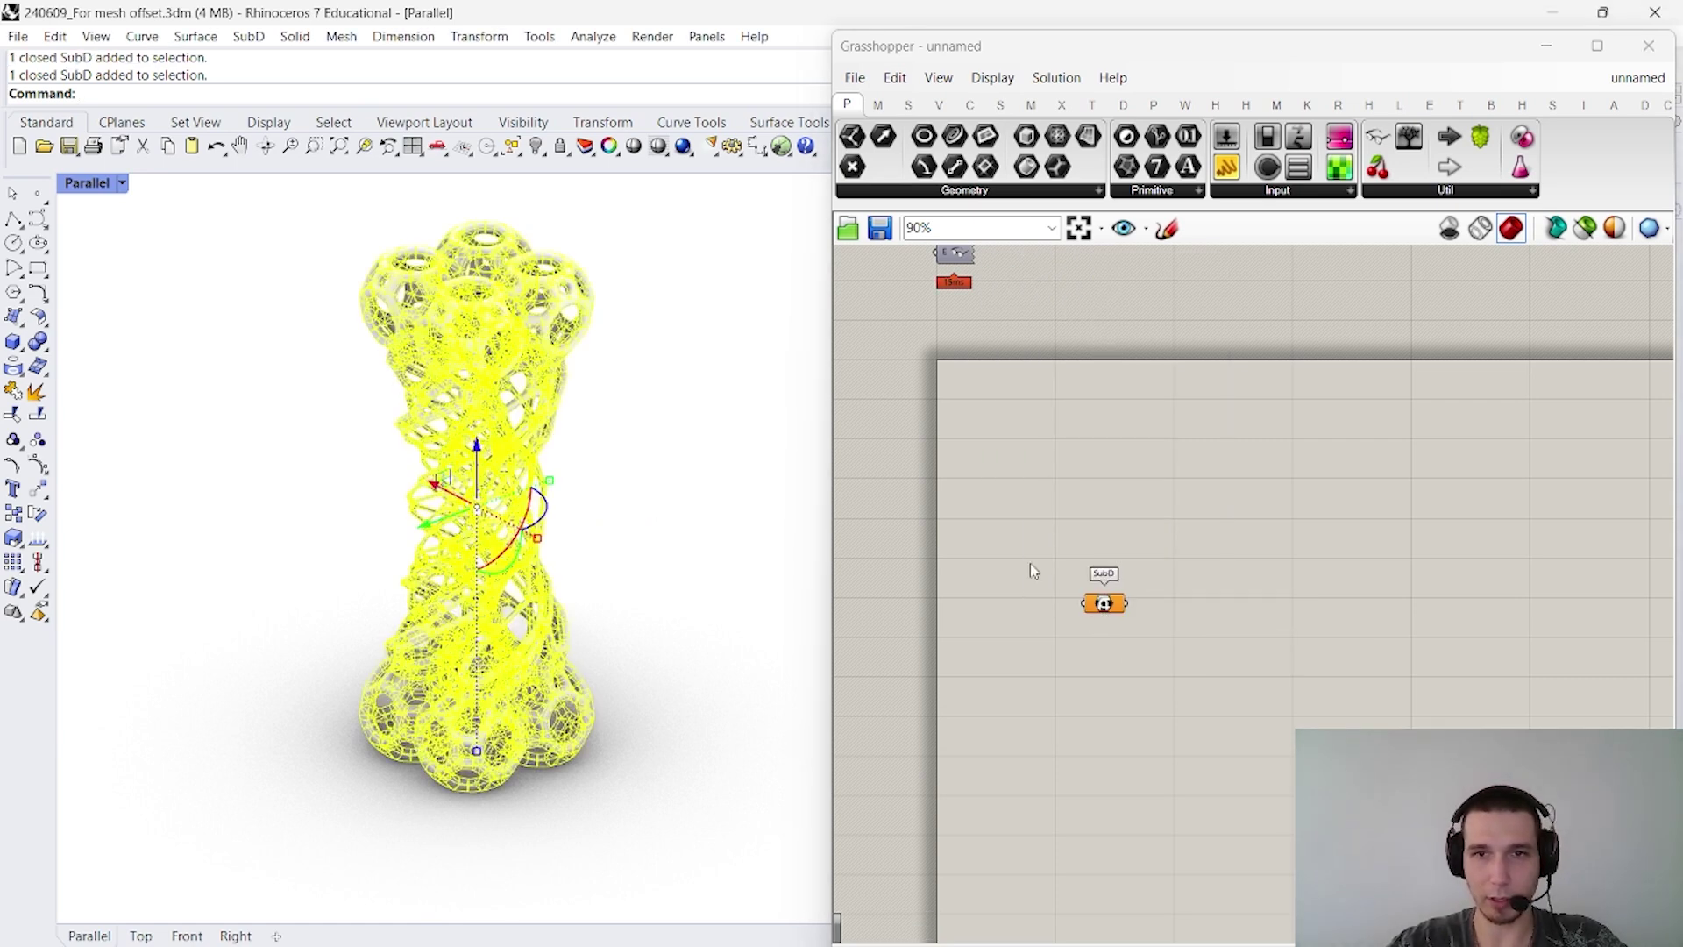
right_click(1107, 605)
left_click(1175, 837)
scroll(1120, 675, "up", 3)
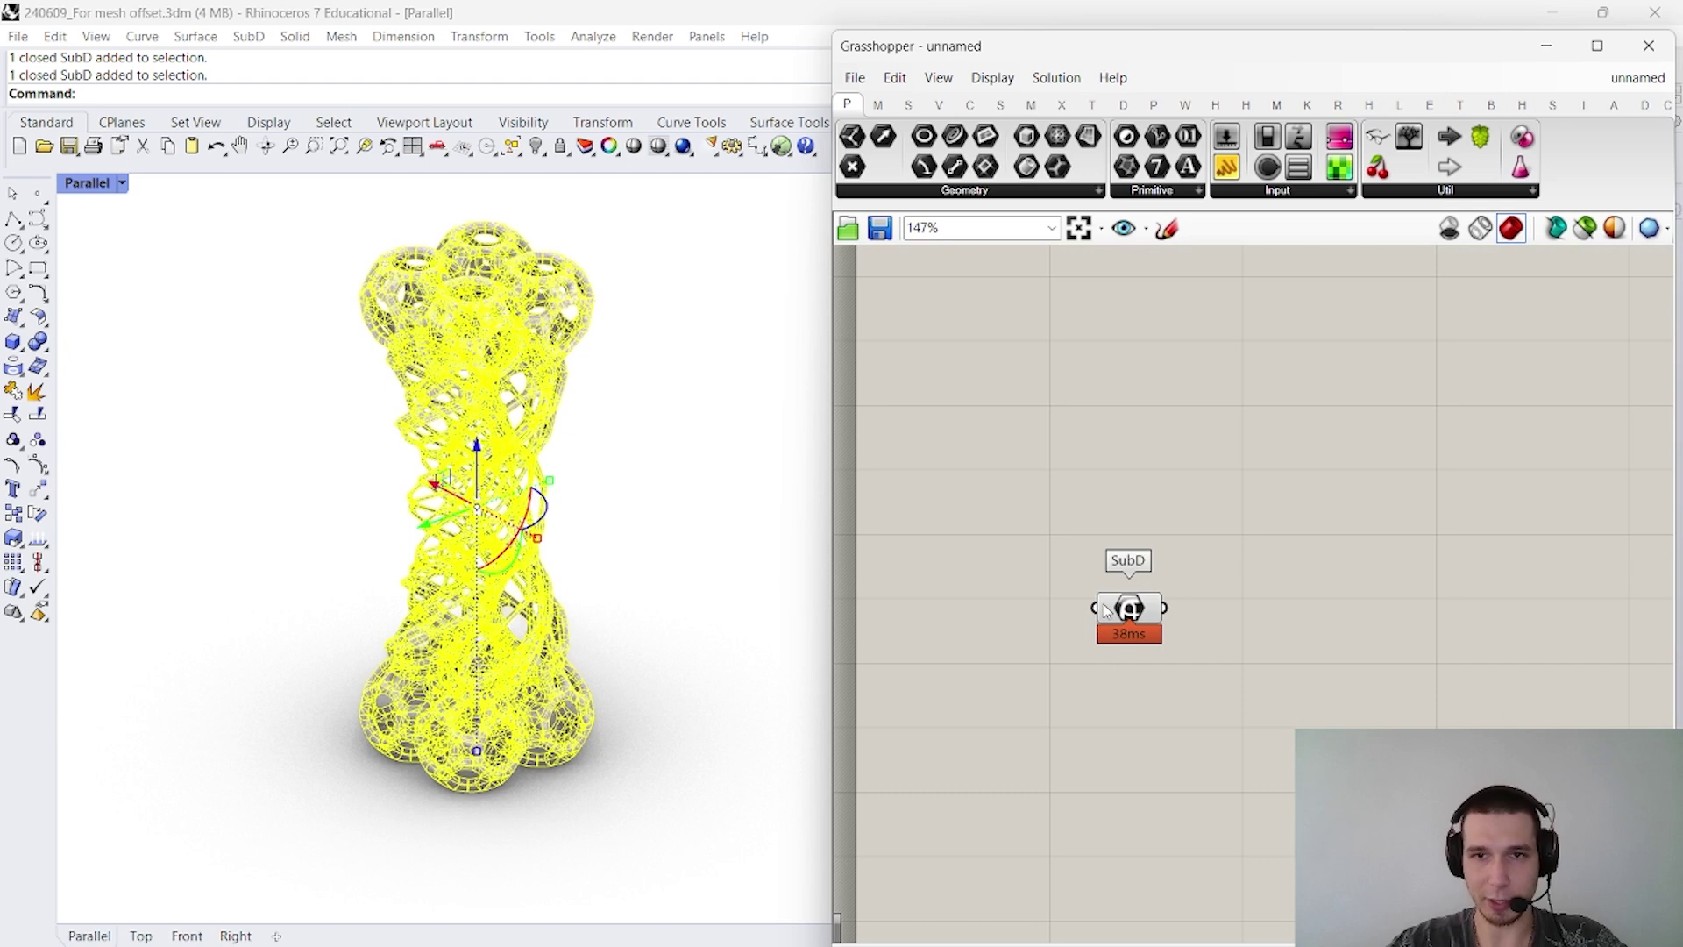
scroll(1128, 609, "up", 4)
left_click_drag(1128, 609, 1306, 618)
left_click(740, 628)
scroll(1315, 624, "down", 5)
scroll(1288, 623, "up", 4)
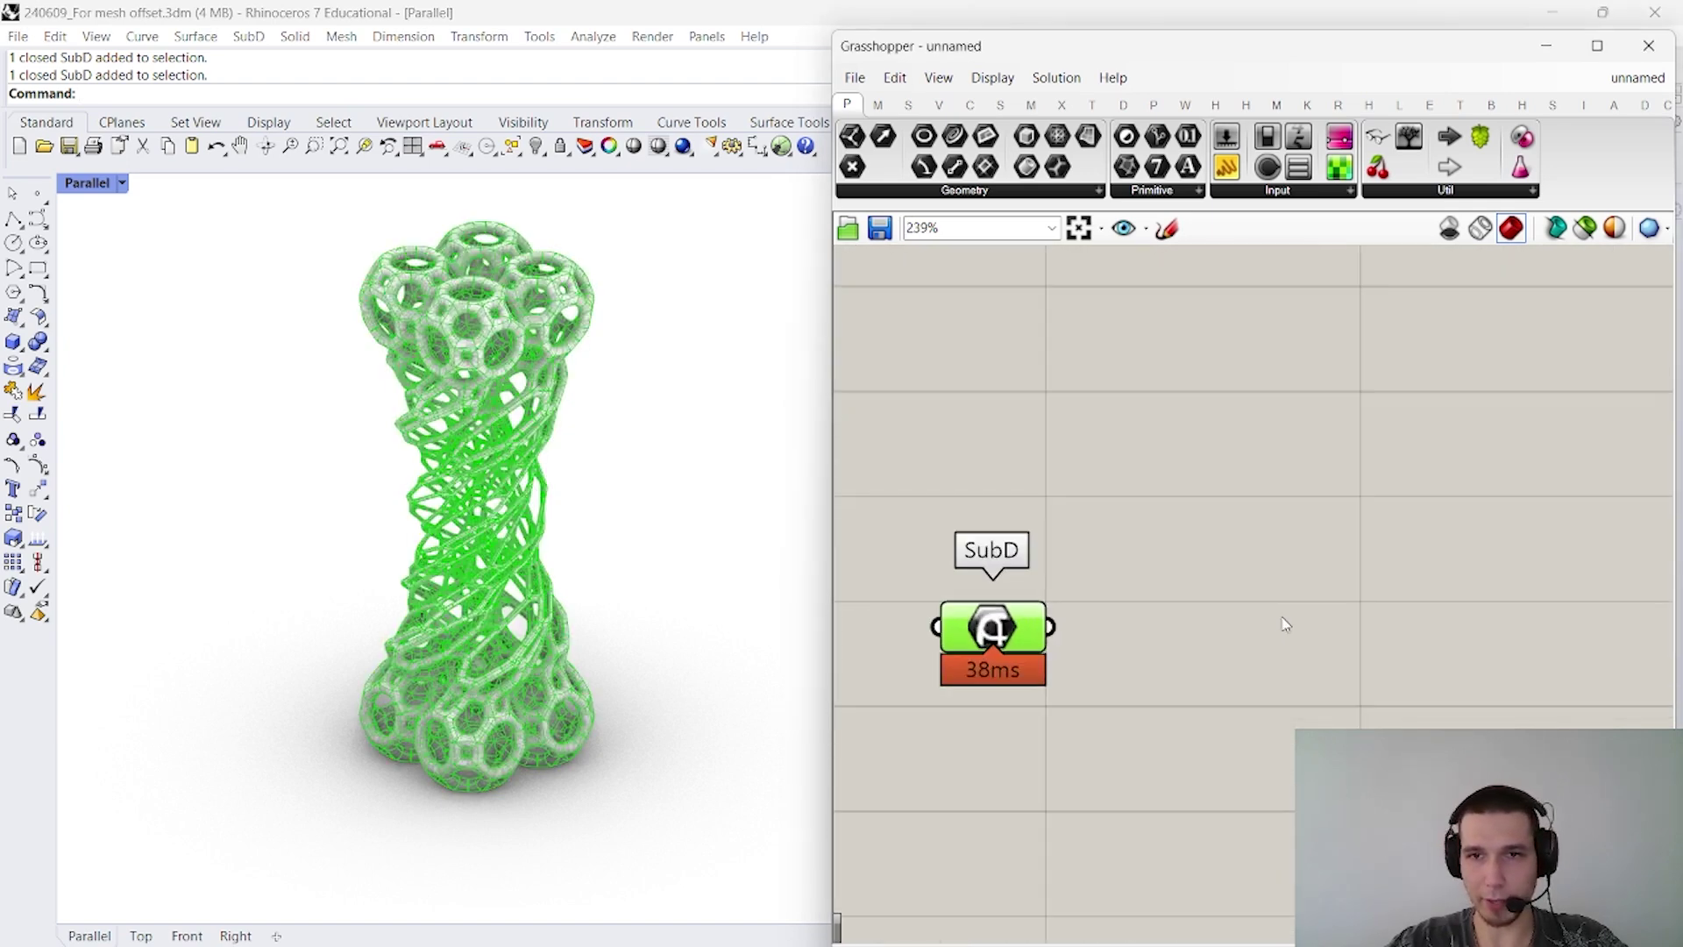
Open the component search to the right of the SubD parameter
double_click(1284, 617)
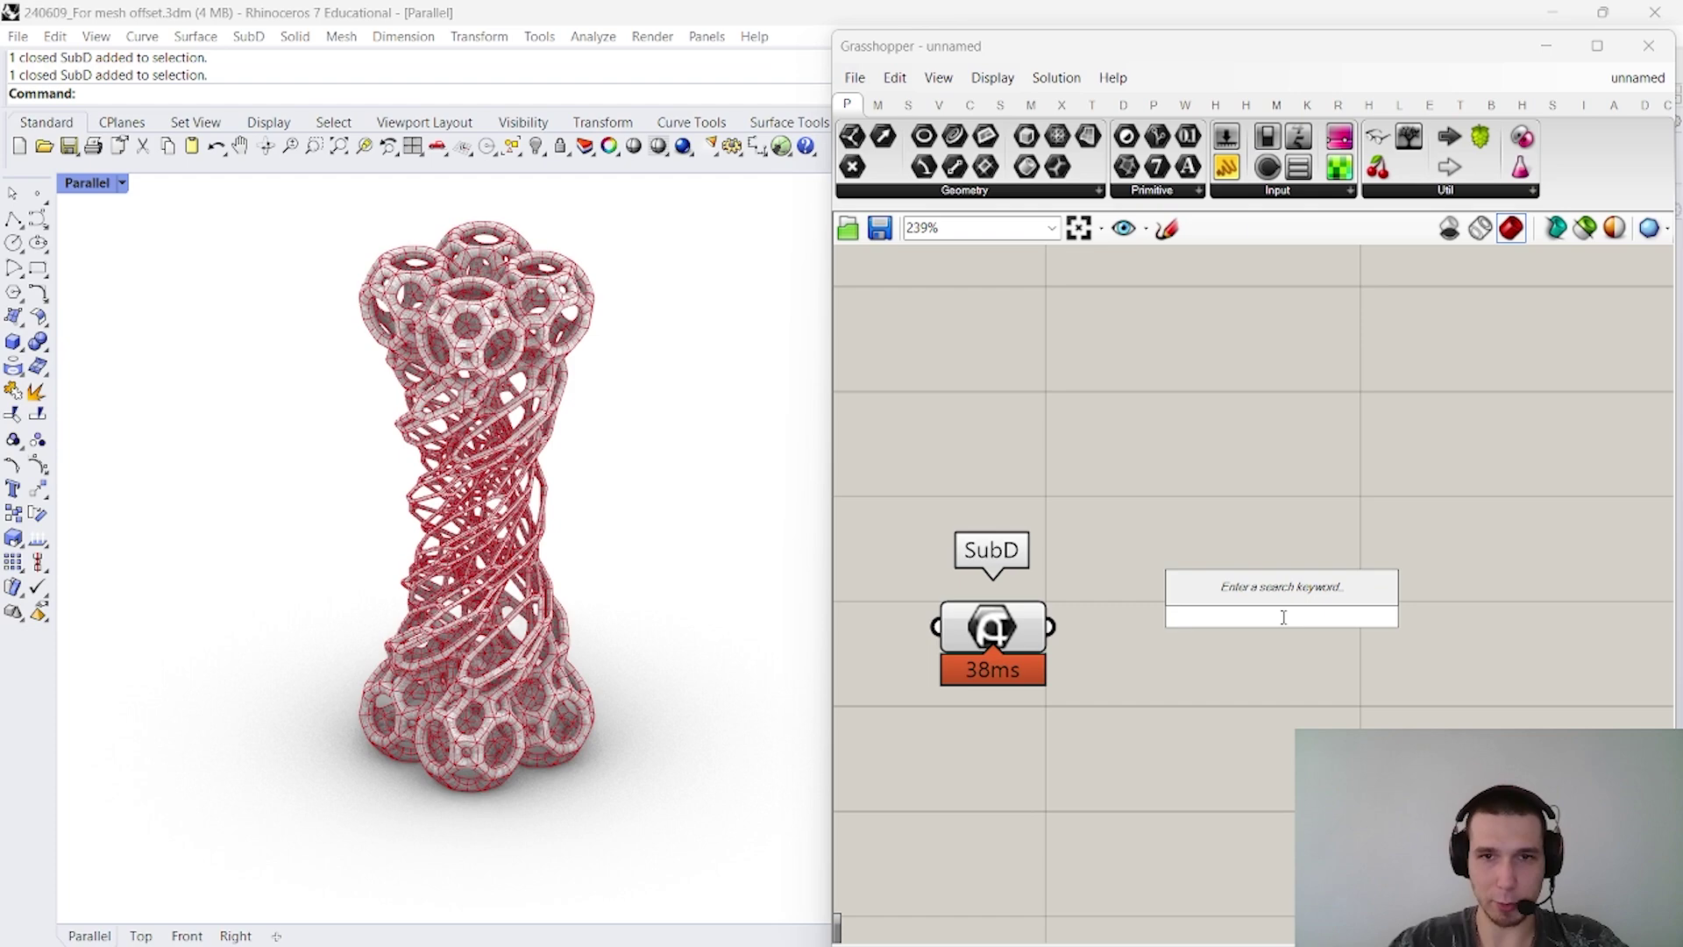
scroll(753, 504, "up", 2)
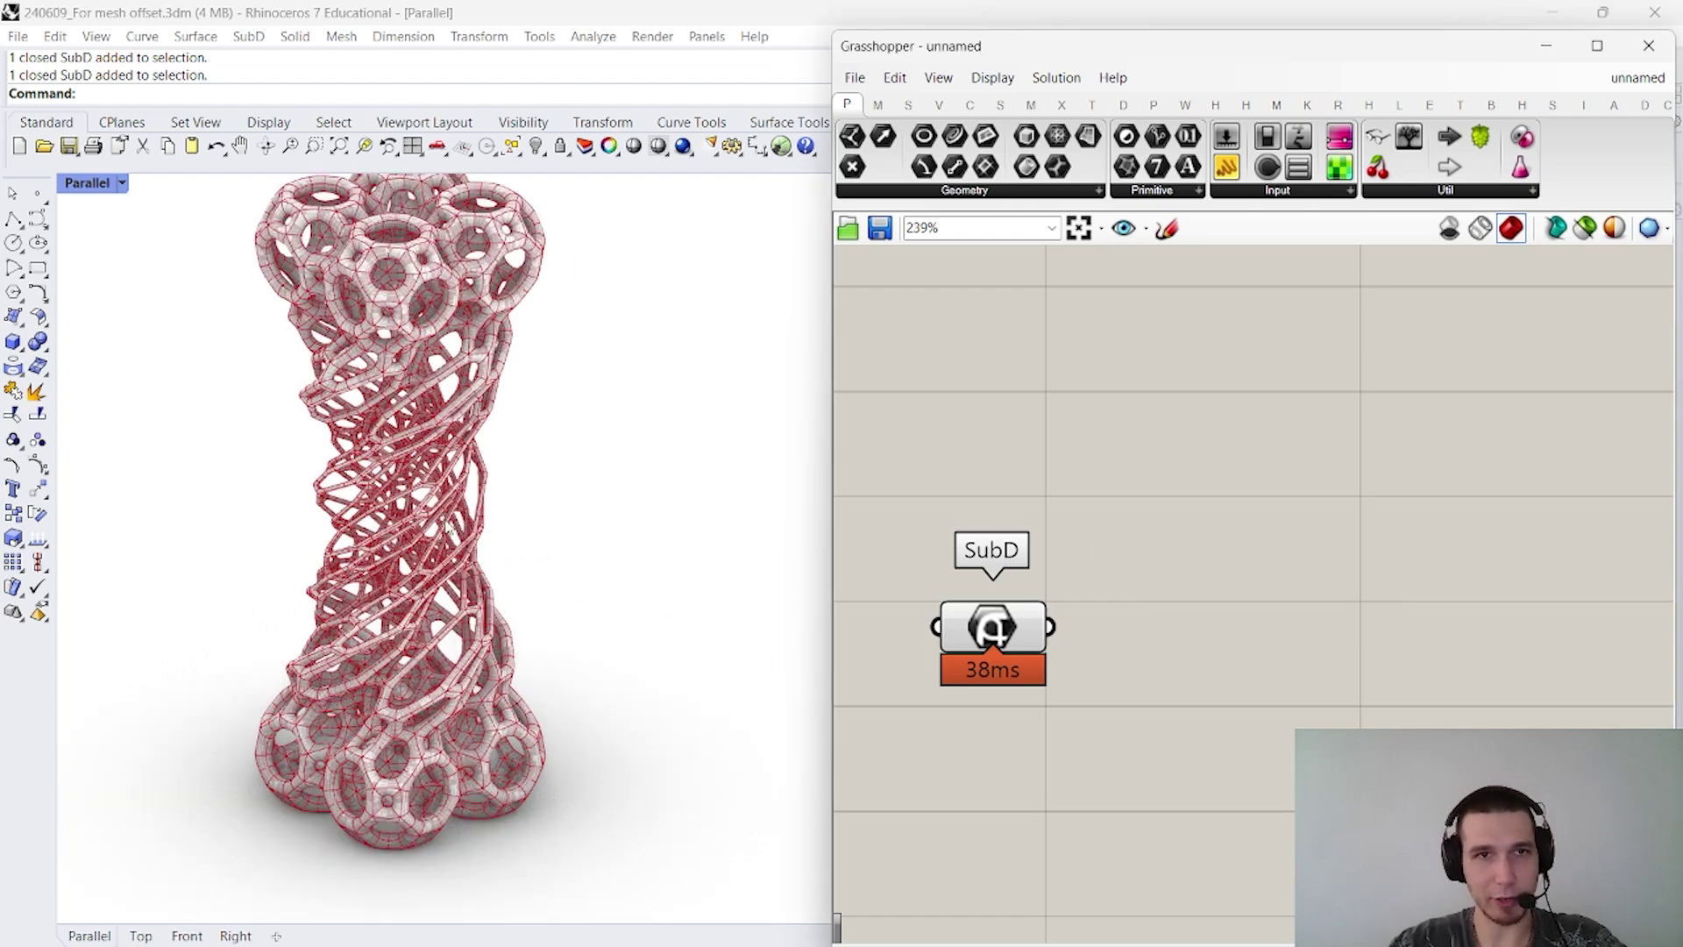
scroll(451, 526, "down", 2)
scroll(429, 400, "up", 5)
scroll(417, 456, "down", 7)
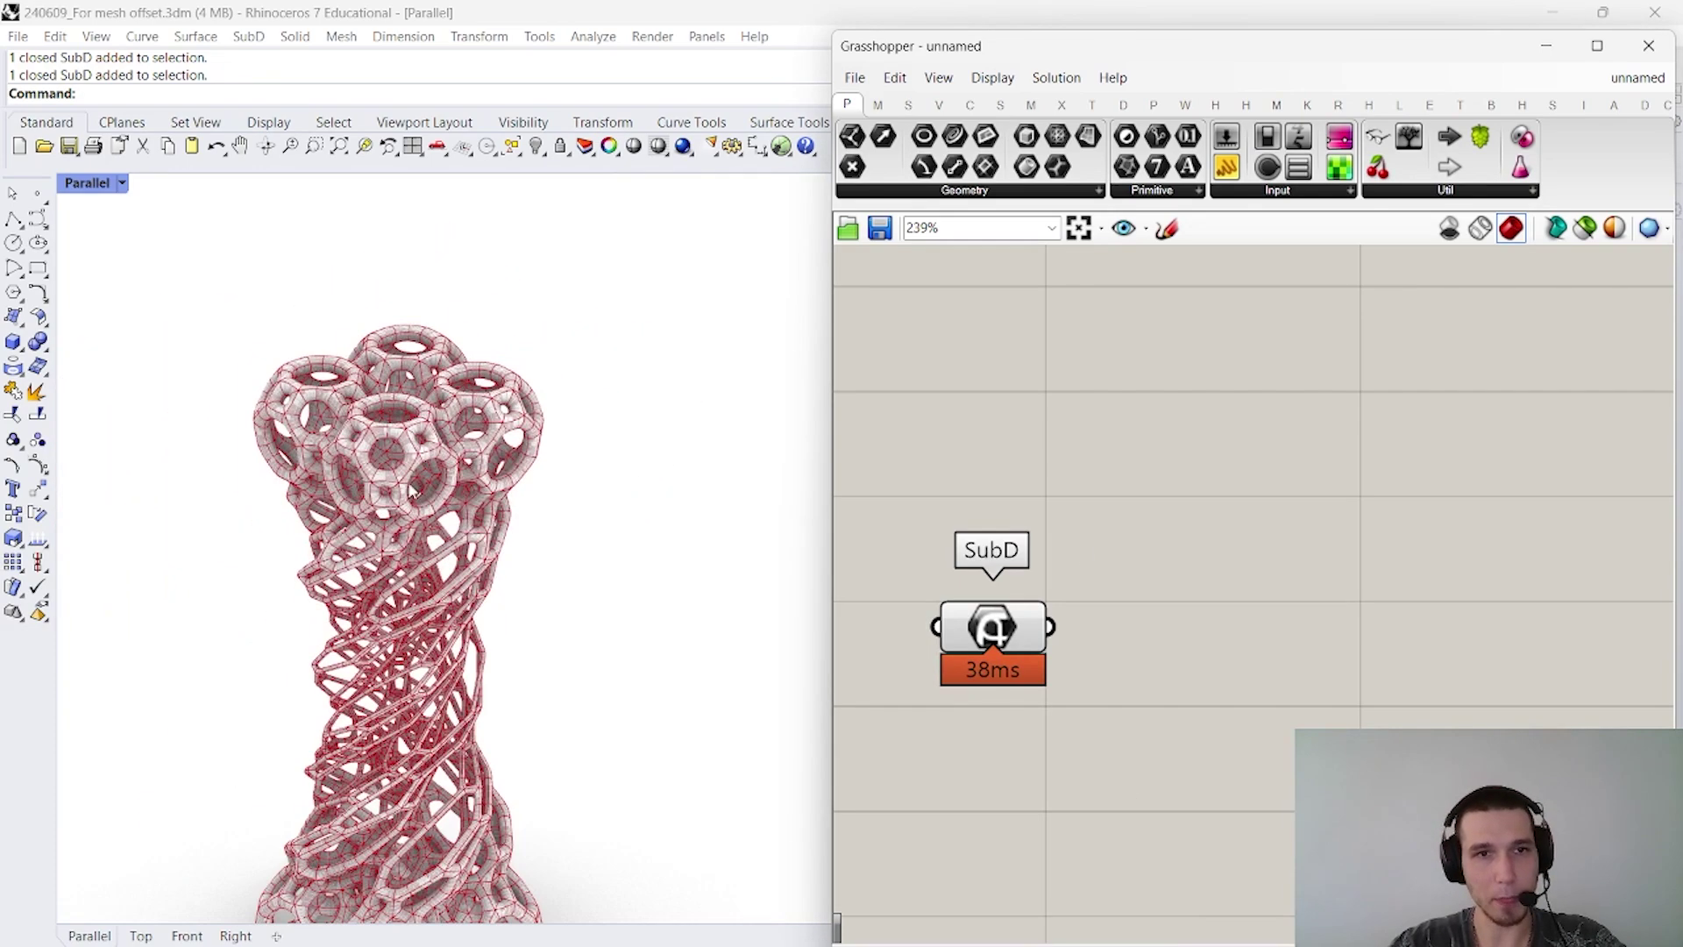
scroll(405, 631, "up", 4)
scroll(407, 736, "down", 3)
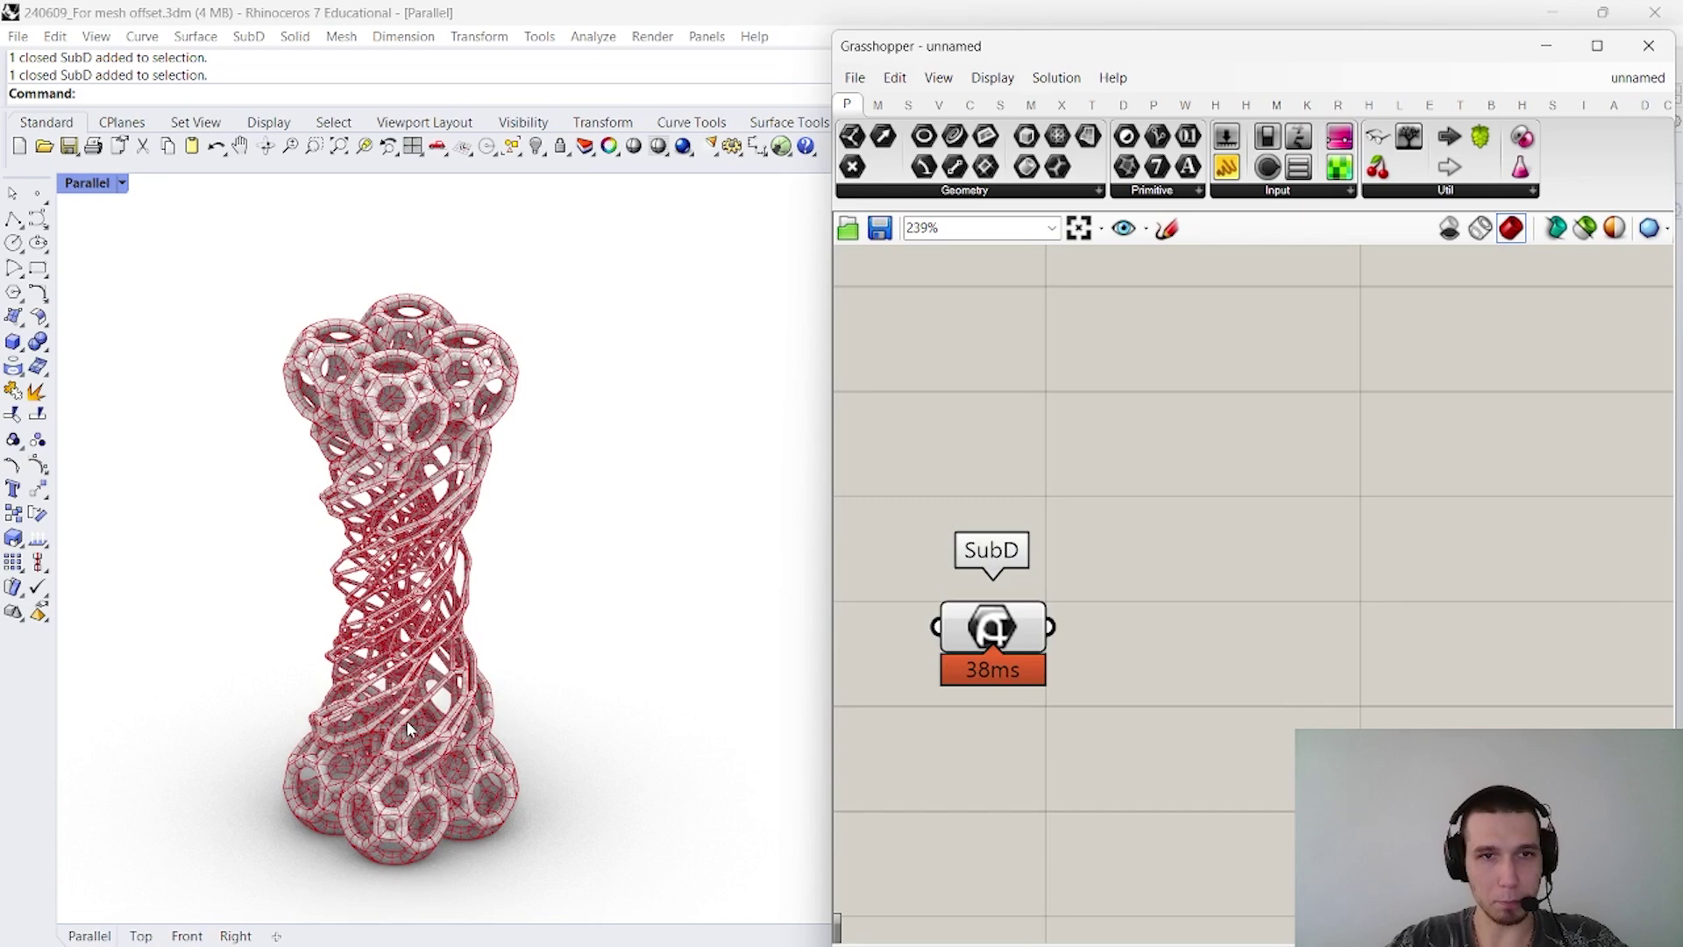
Add a Mesh from SubD component via 'mesh fro' and wire the SubD output into its S input
double_click(1217, 550)
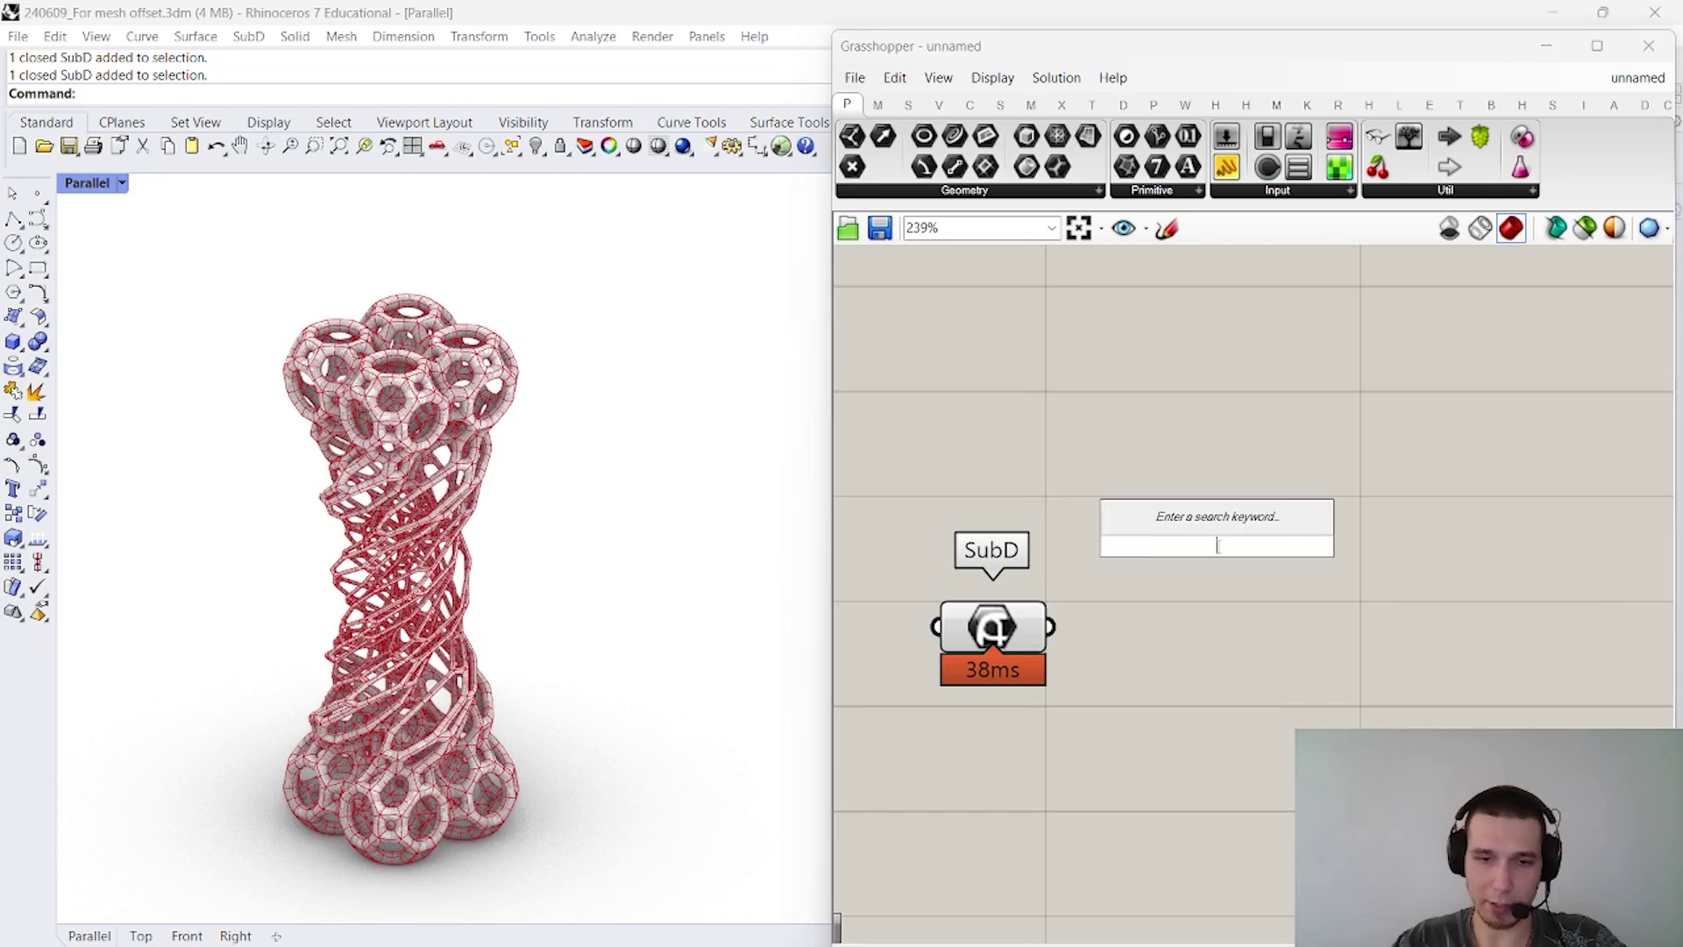
type("mesh fro")
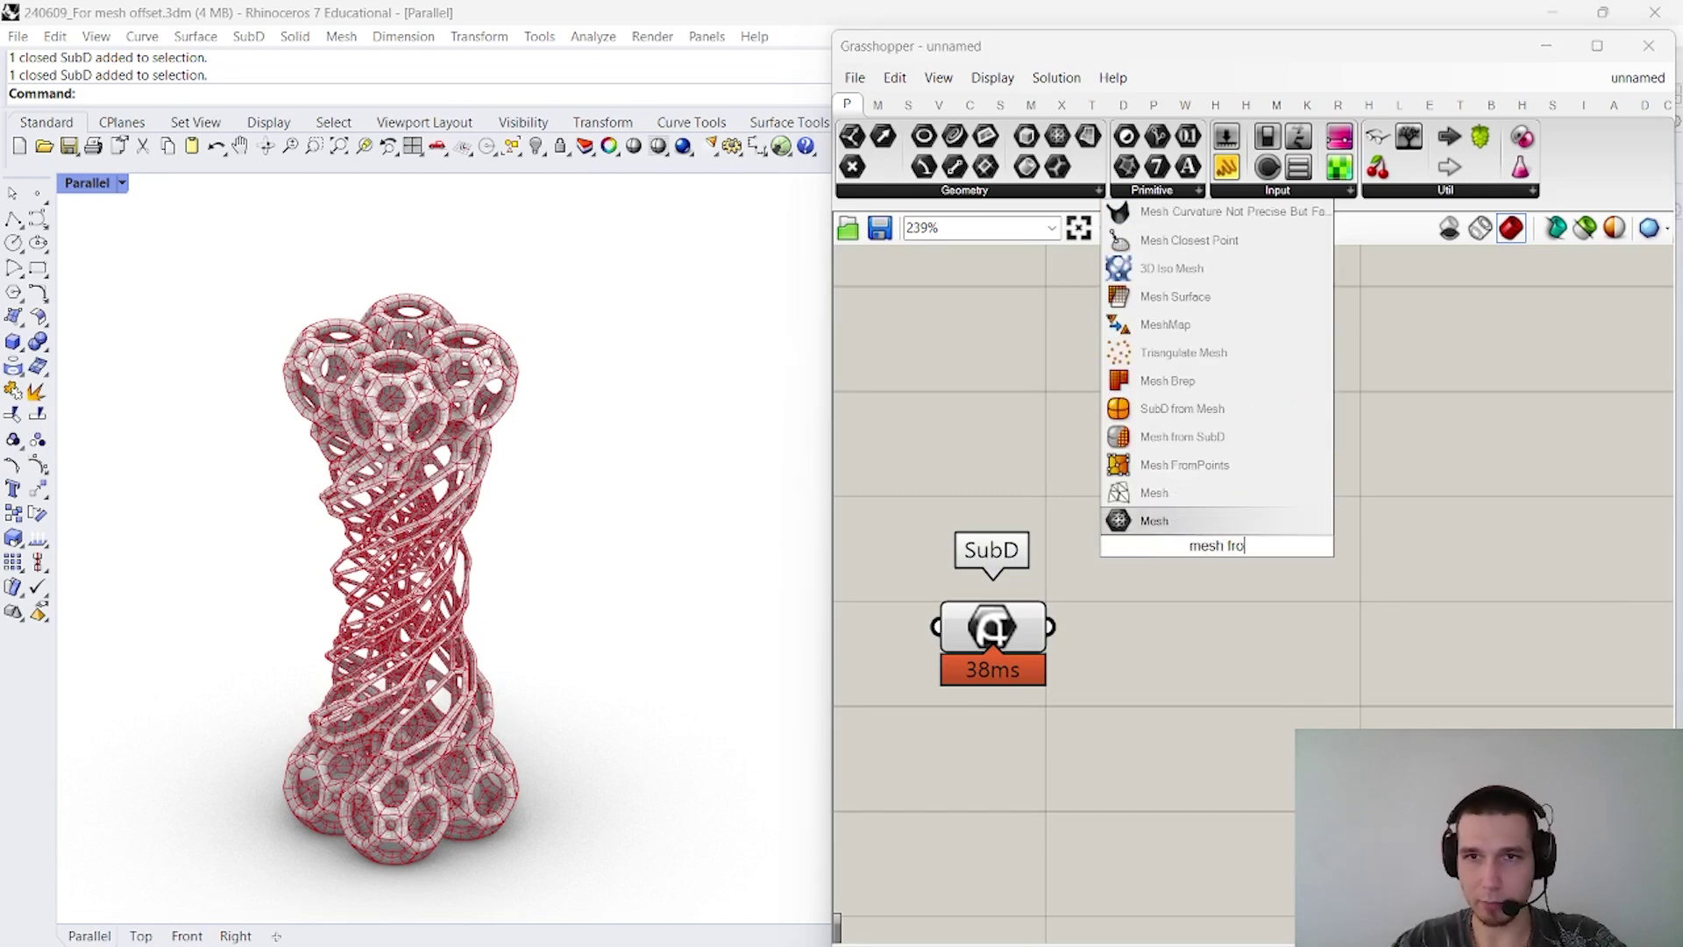
left_click(1182, 436)
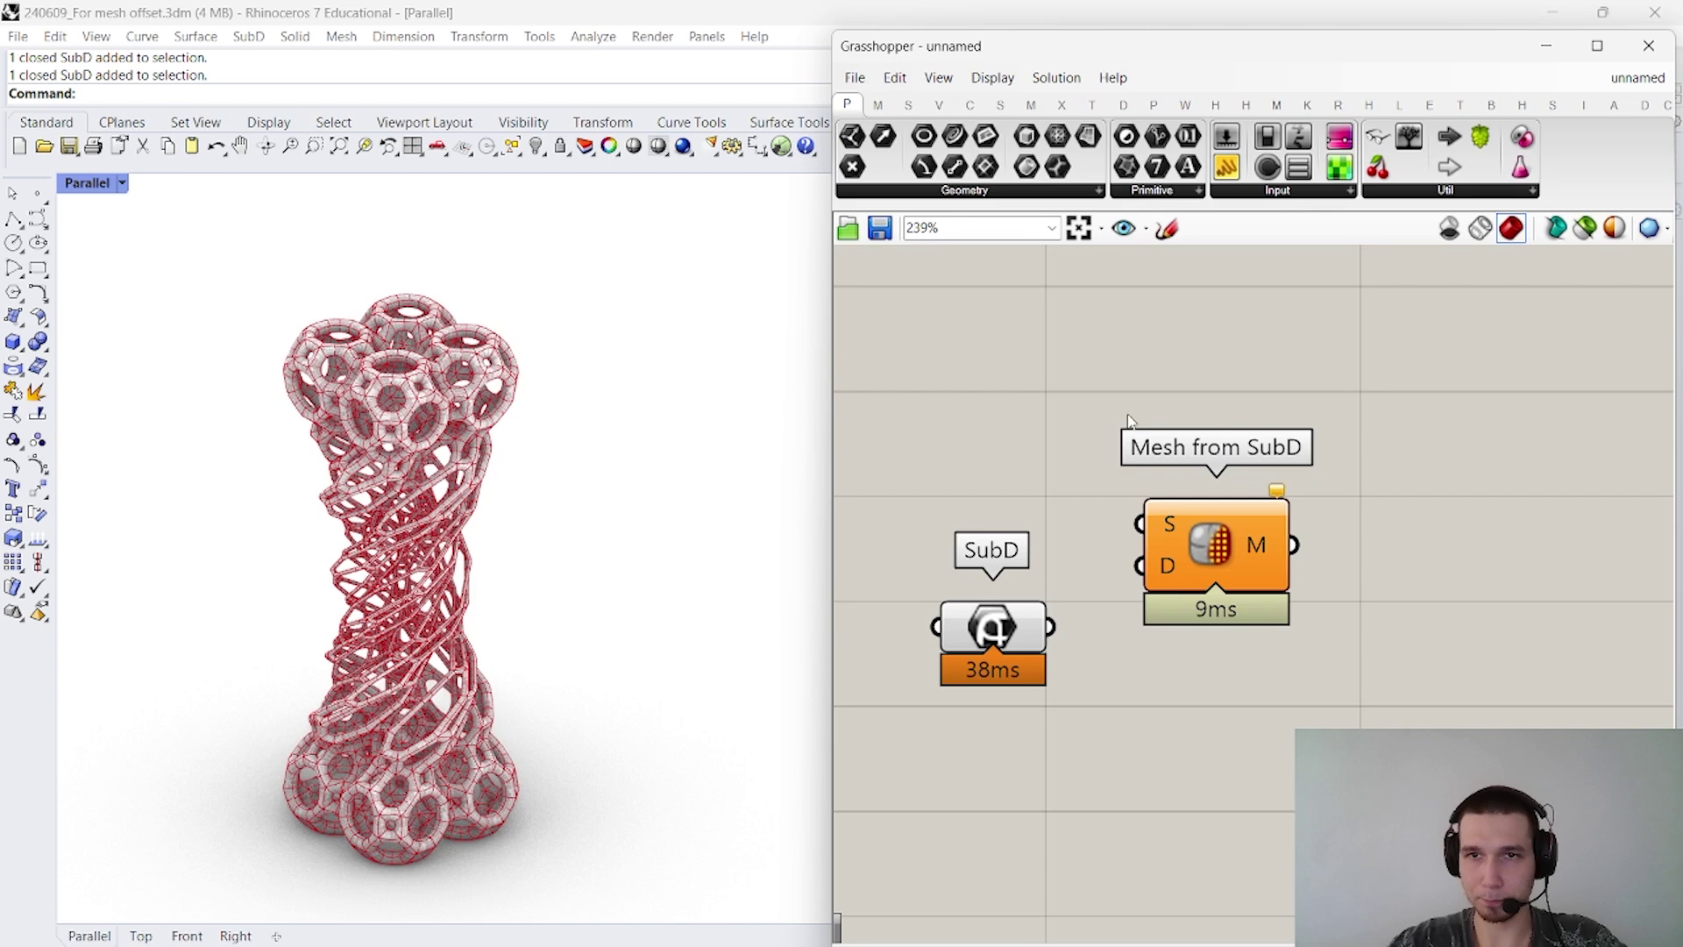
left_click_drag(1050, 627, 1293, 640)
Move the Mesh from SubD component further right along its wire
left_click(1412, 562)
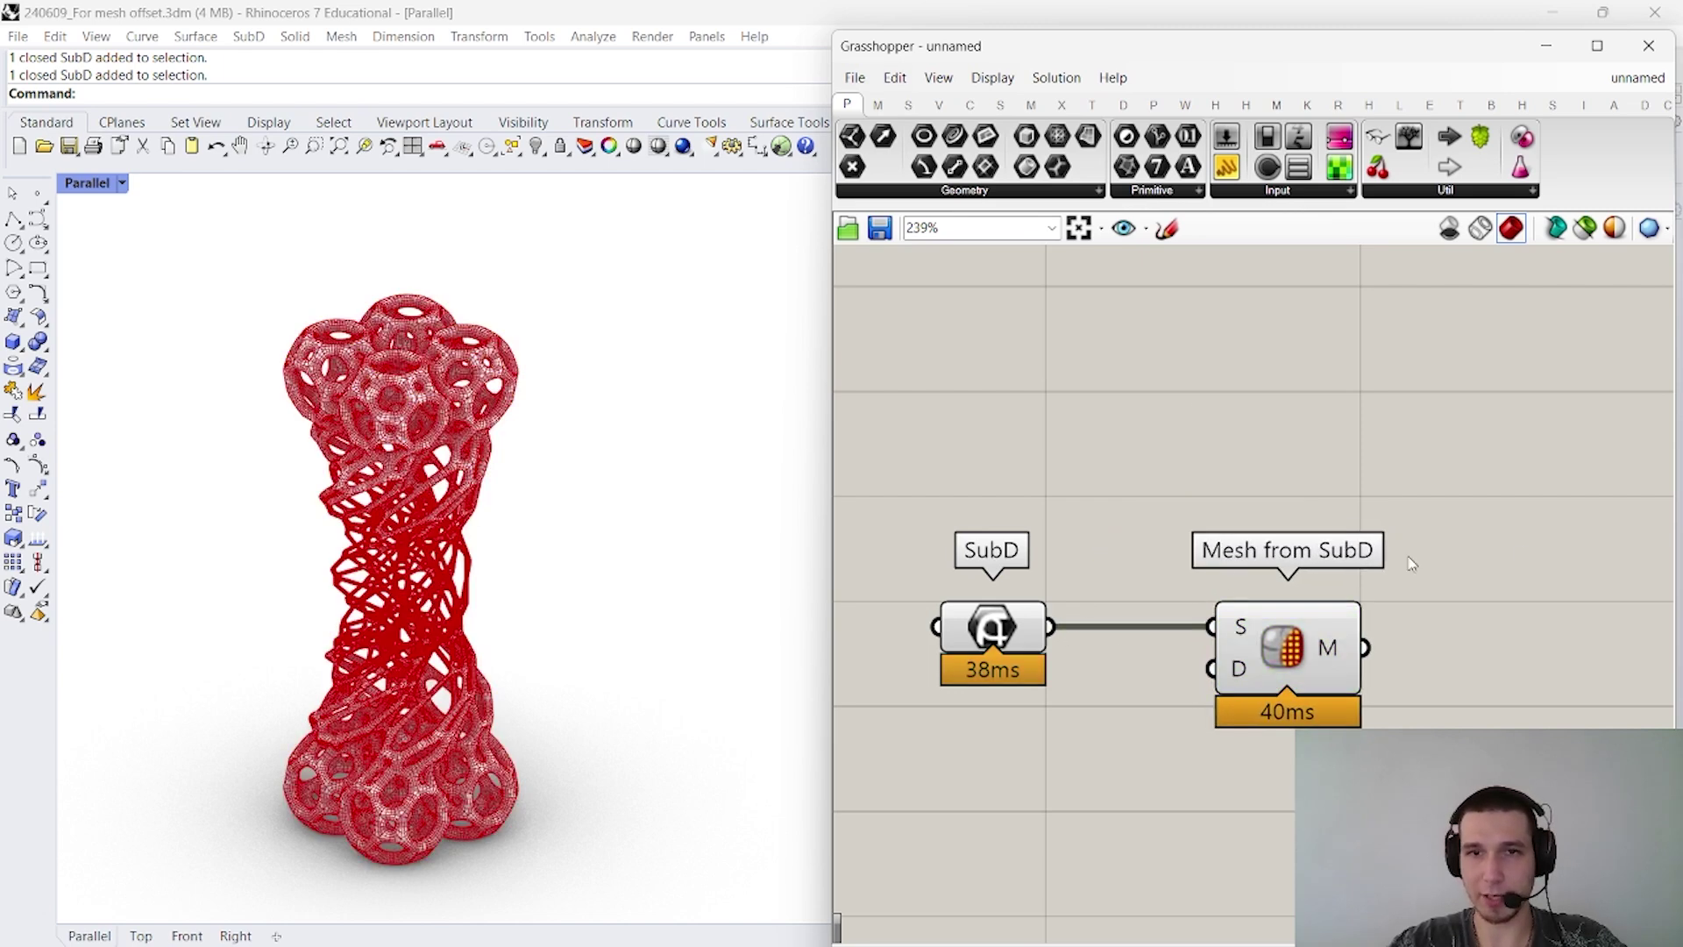
scroll(1228, 610, "down", 4)
scroll(1087, 525, "up", 3)
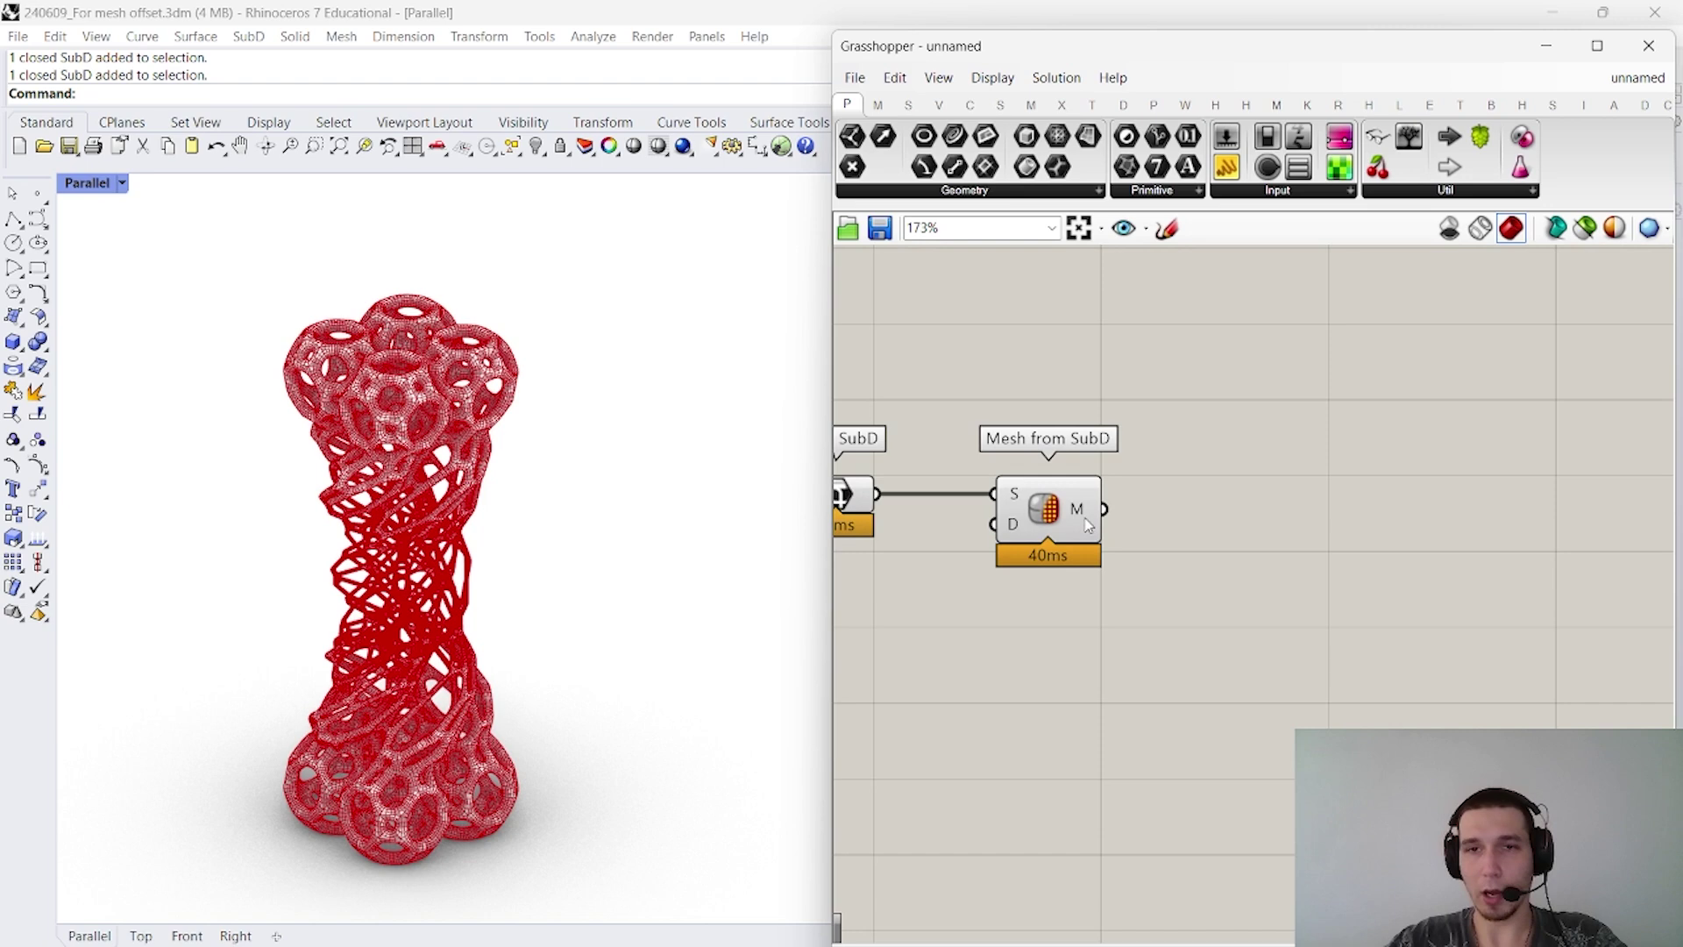
left_click_drag(1087, 525, 1524, 531)
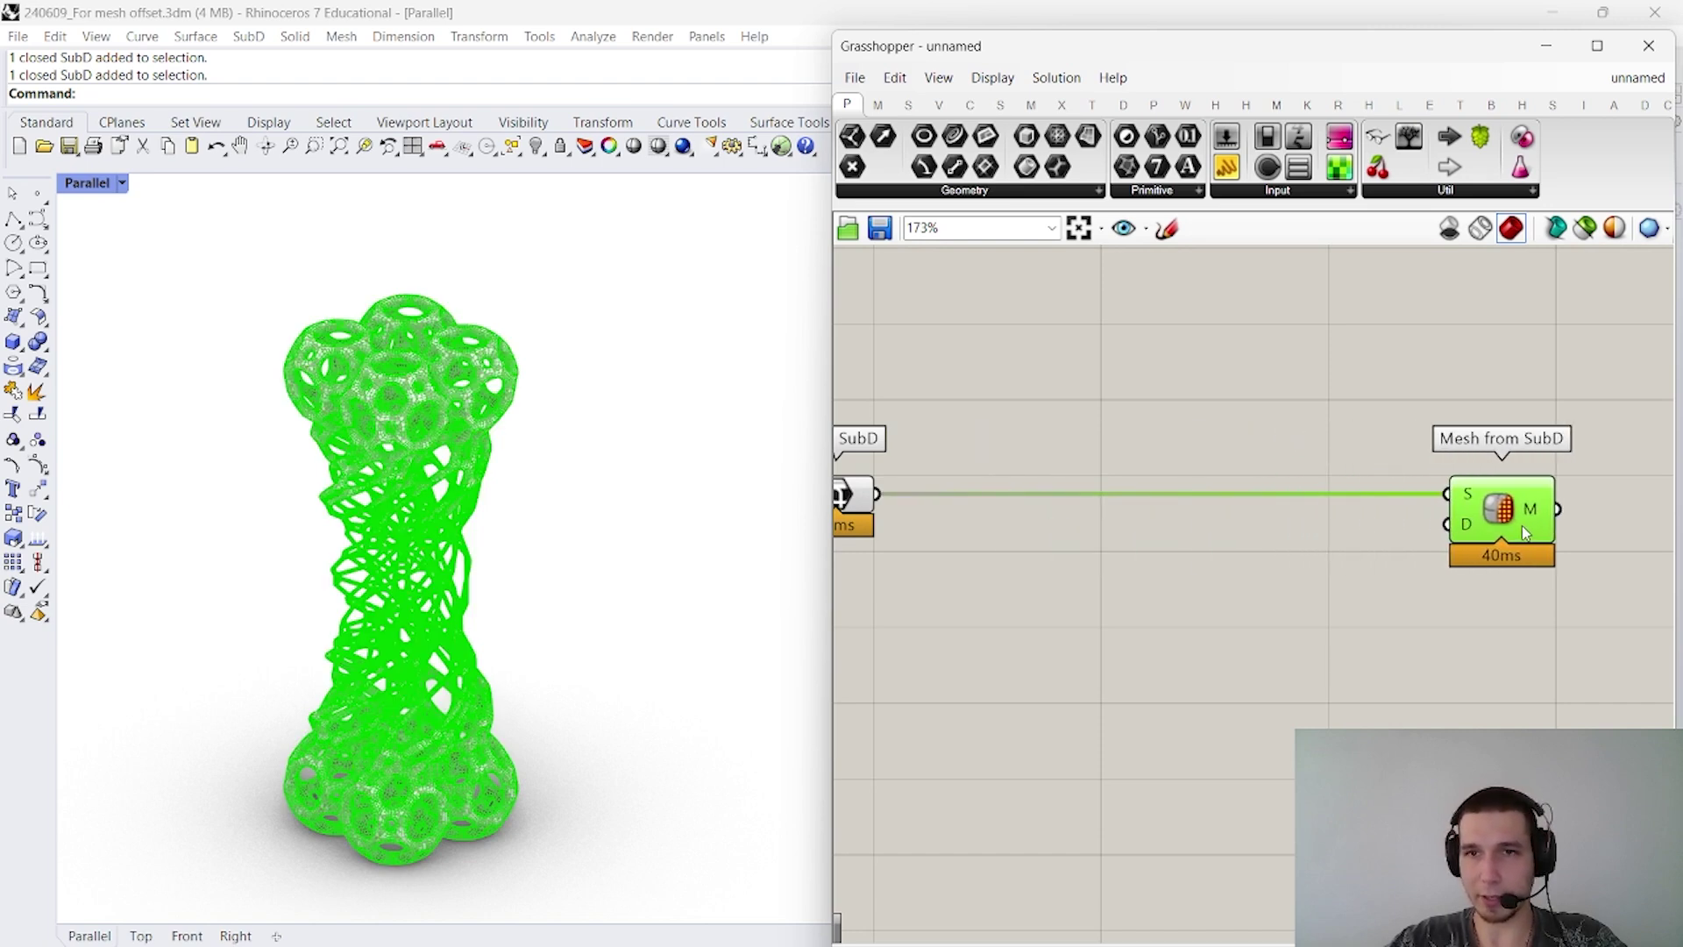
right_click_drag(1524, 530, 1168, 536)
left_click_drag(1168, 536, 1283, 513)
scroll(1284, 513, "up", 5)
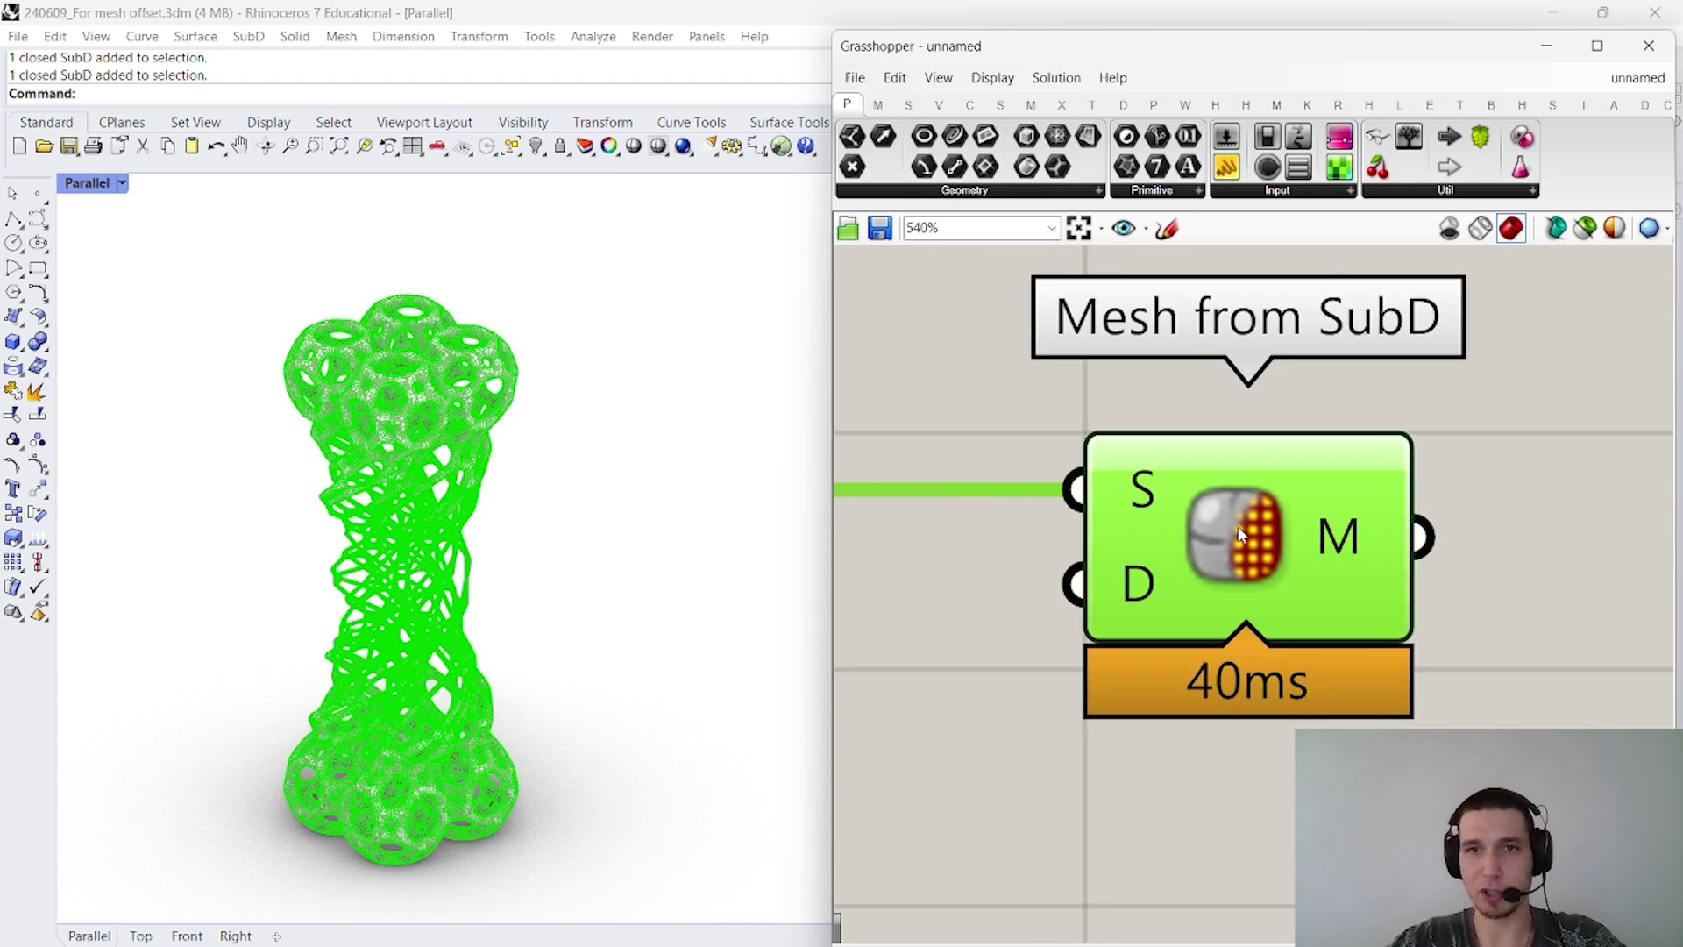
scroll(1245, 530, "down", 5)
Add a number slider set to 1 and wire it into Mesh from SubD's D input
double_click(1261, 606)
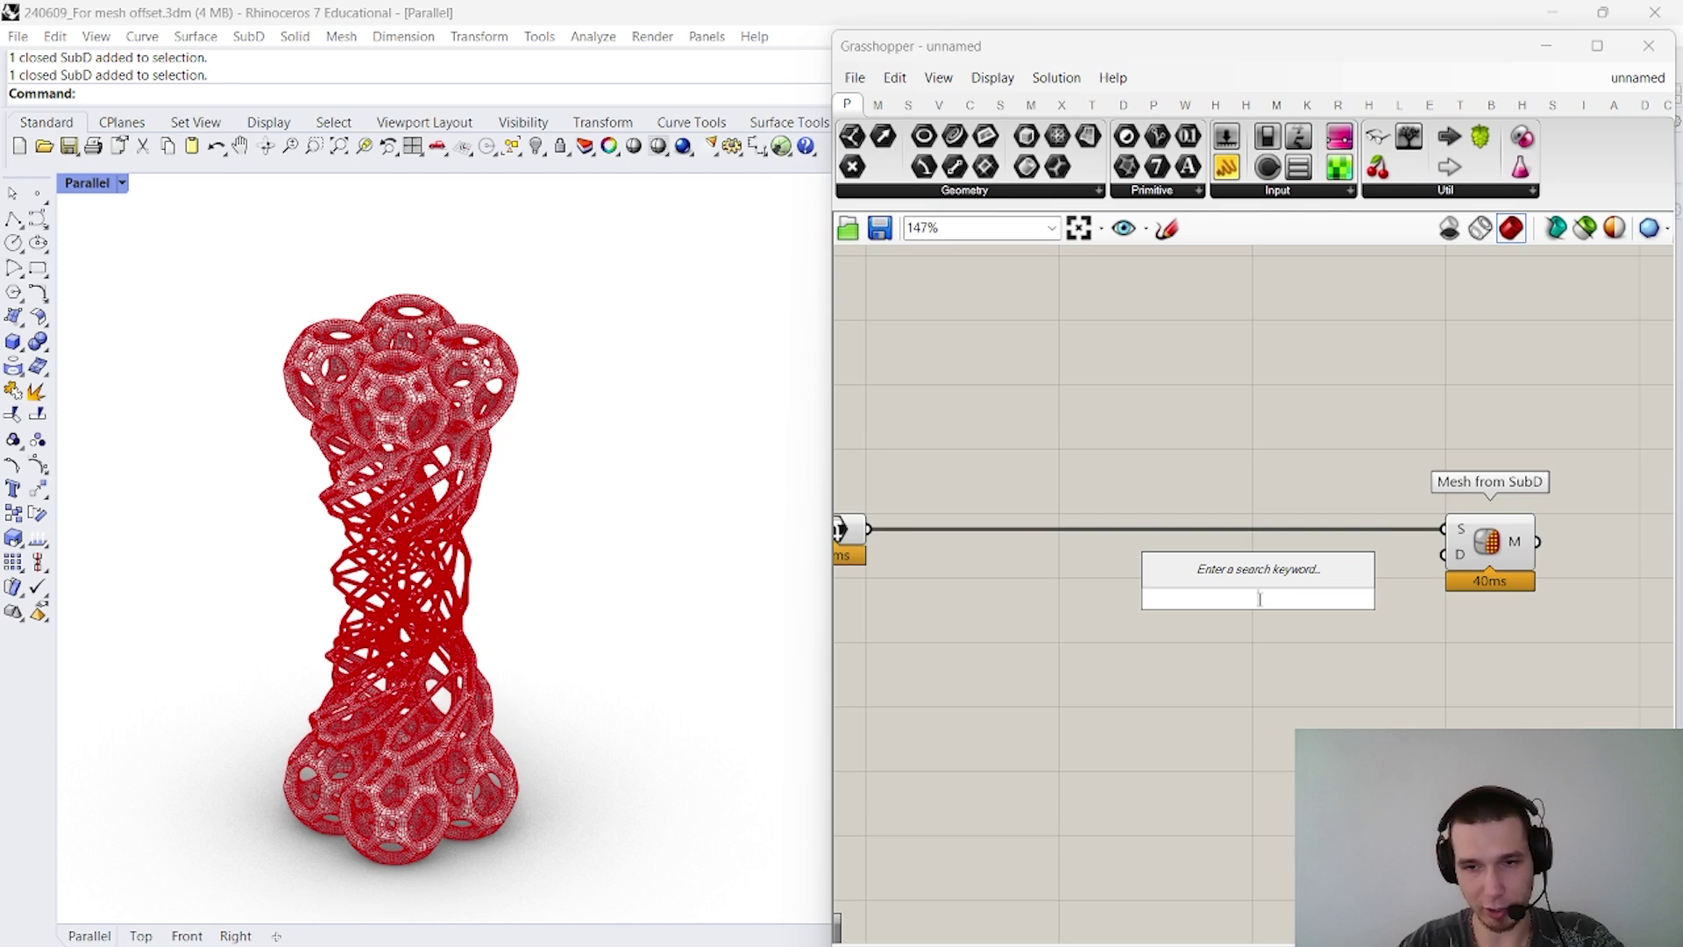
type("1.")
key("Return")
scroll(1227, 611, "up", 3)
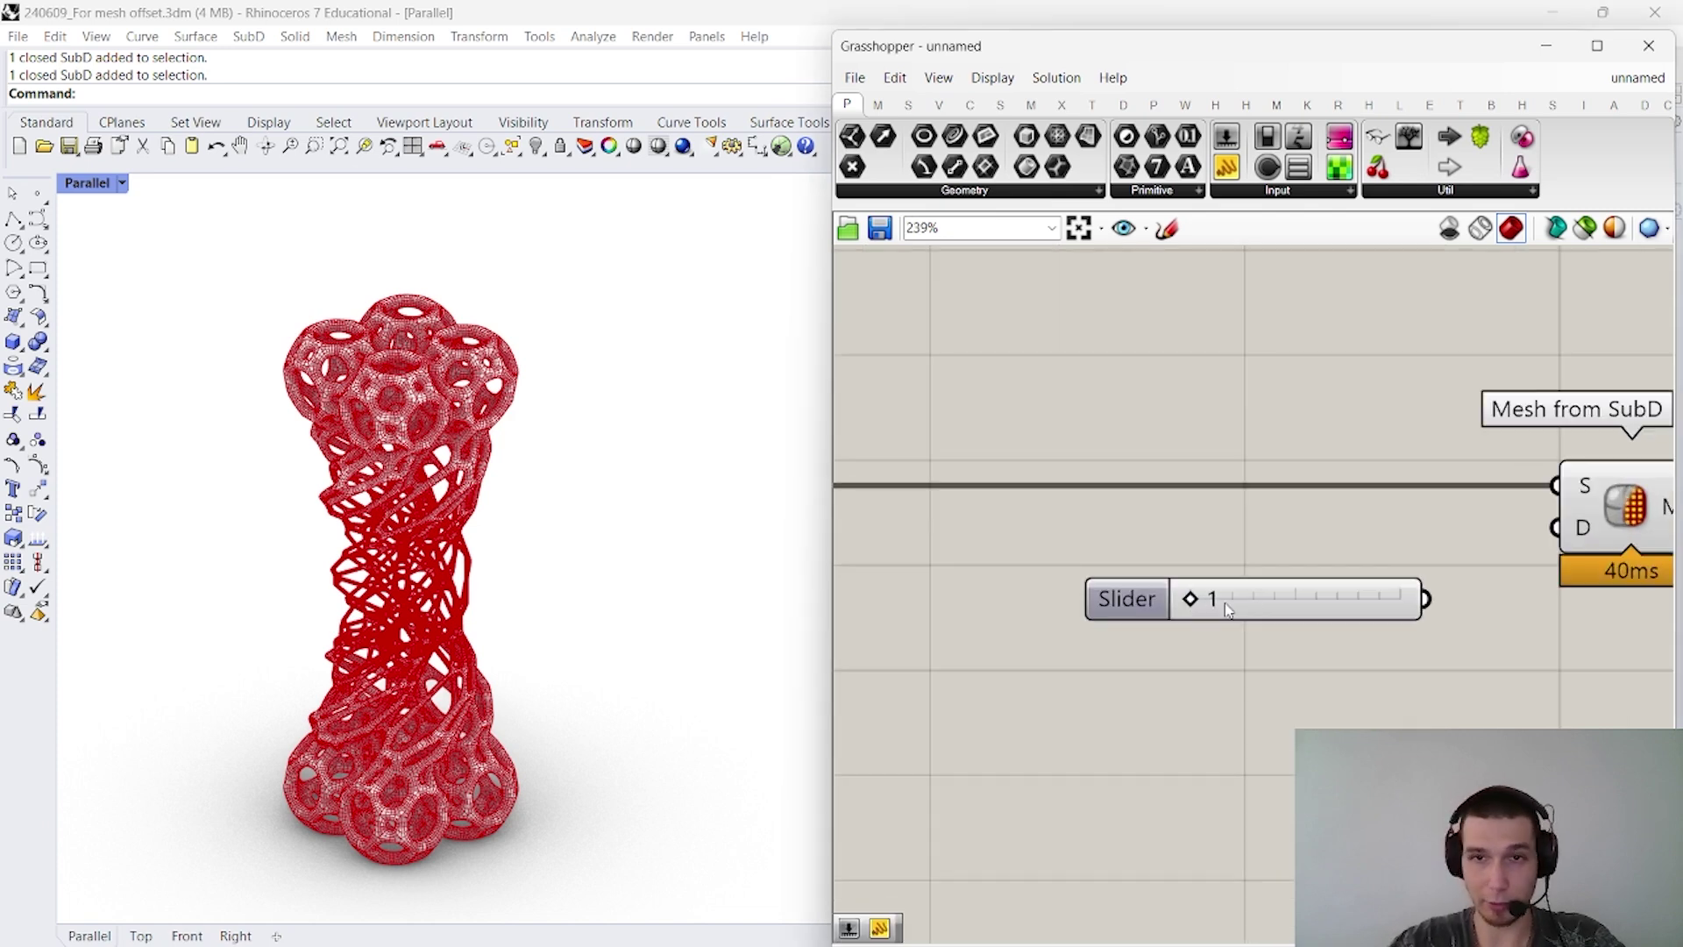
left_click_drag(1426, 599, 1556, 526)
left_click_drag(1350, 596, 1312, 571)
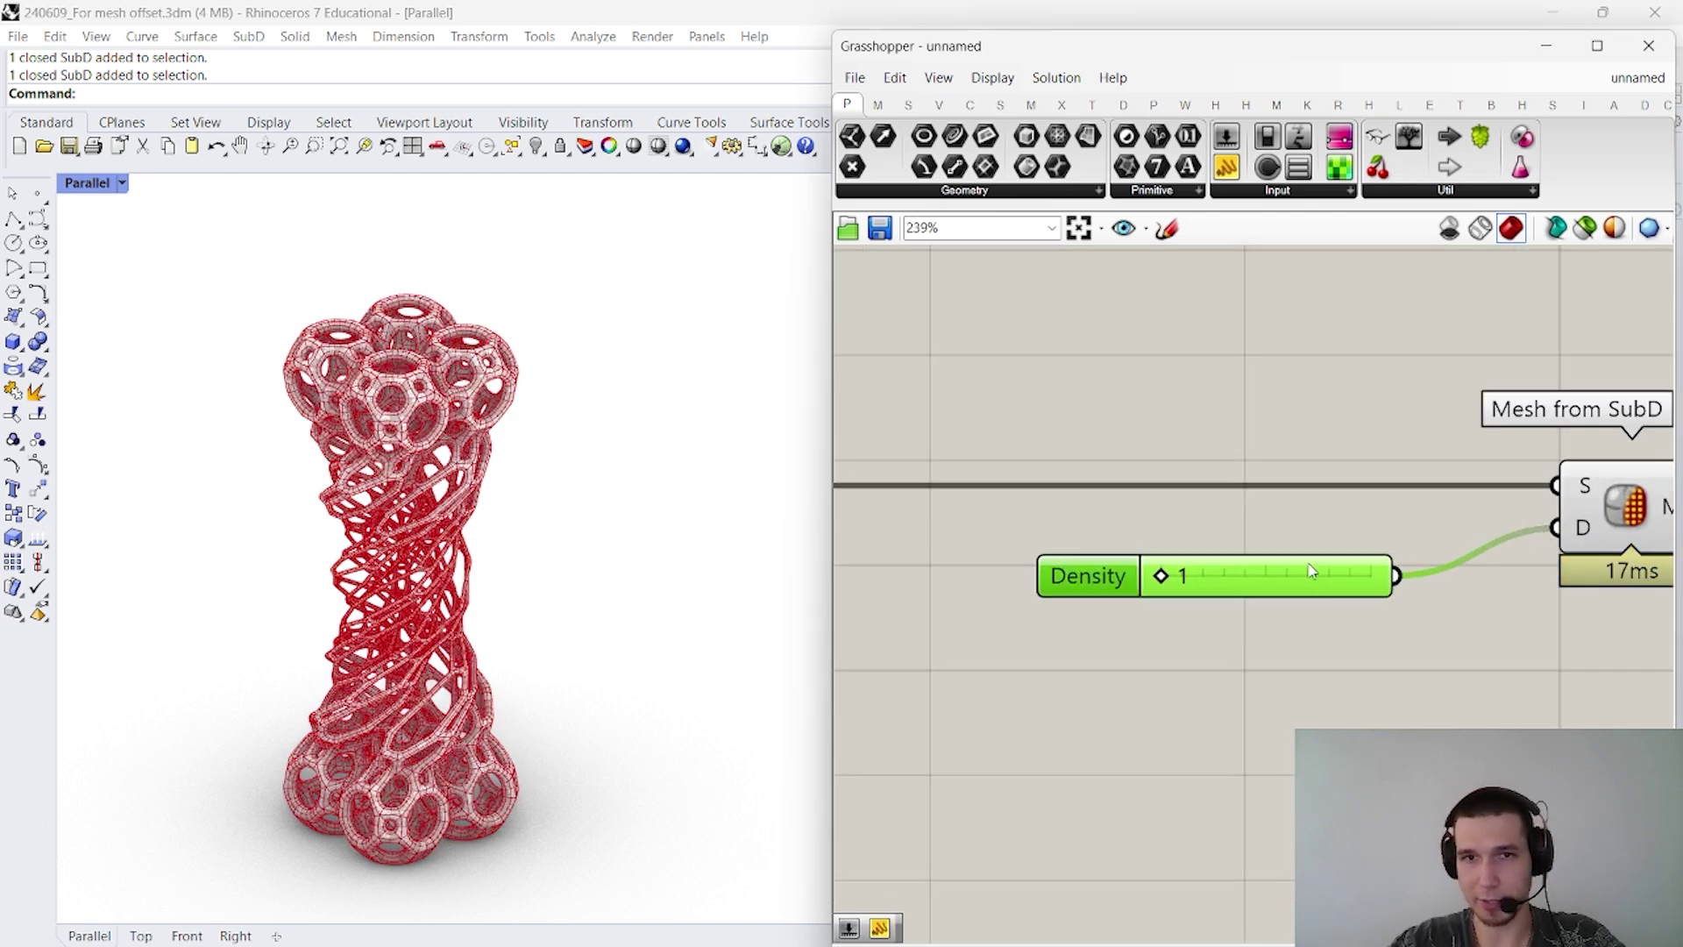
Move Mesh from SubD left, closer to the Density slider
scroll(1222, 530, "down", 2)
scroll(1385, 620, "down", 4)
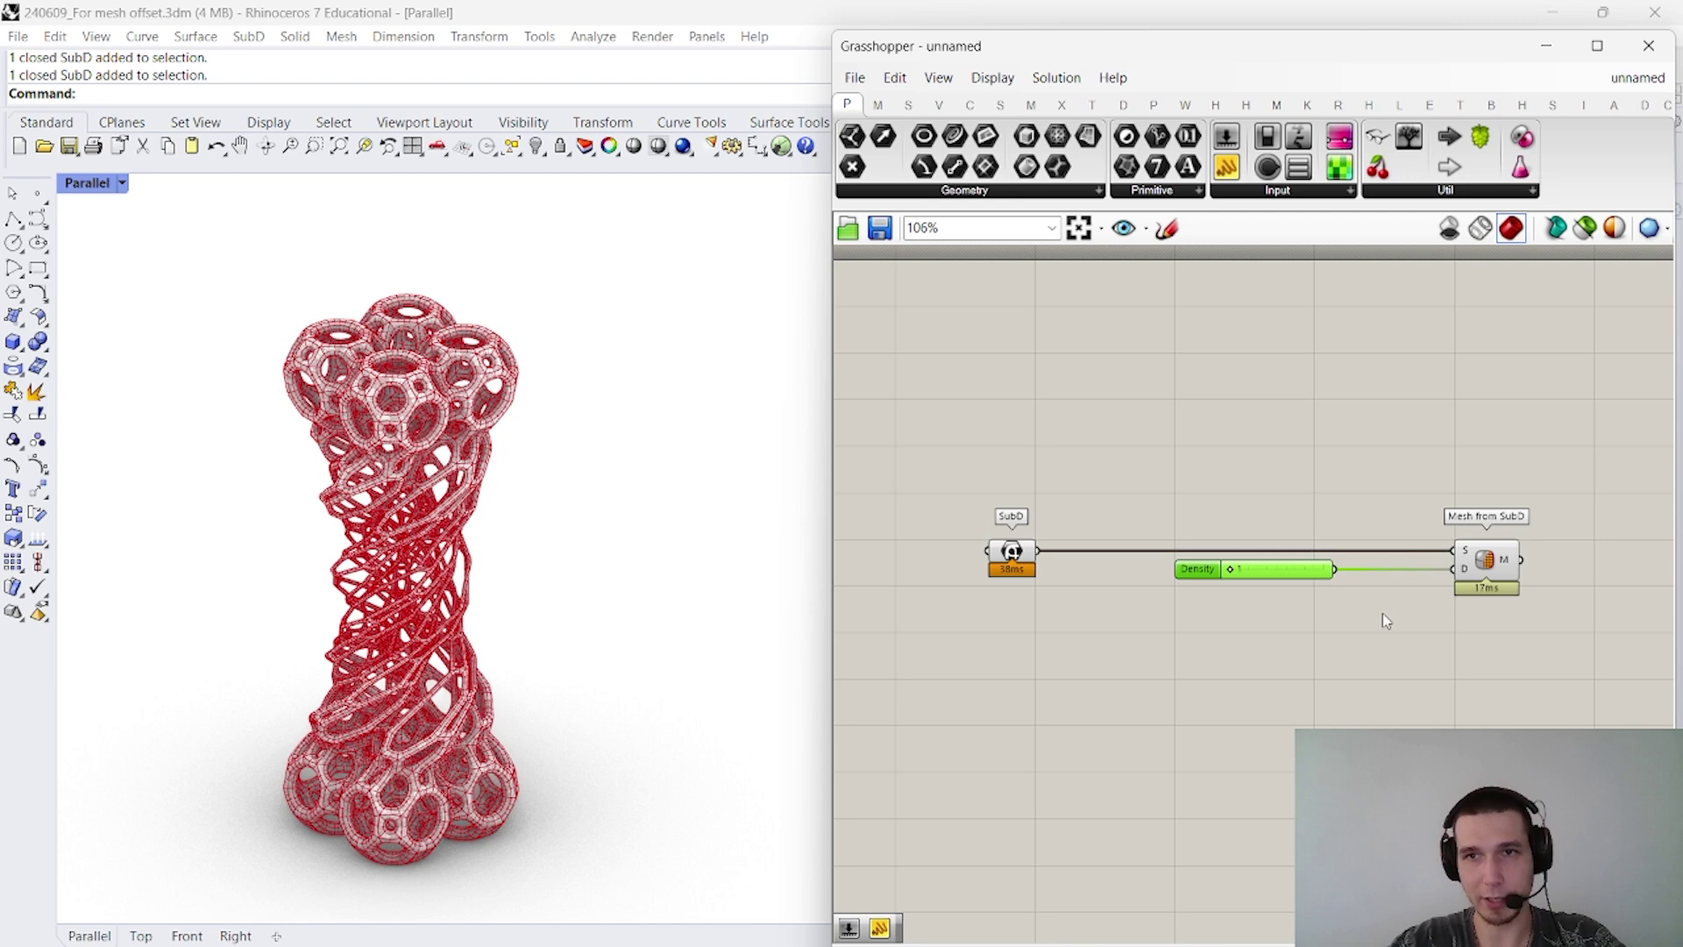
scroll(1481, 561, "up", 5)
left_click_drag(1532, 573, 1339, 574)
scroll(1334, 531, "down", 7)
left_click(1304, 502)
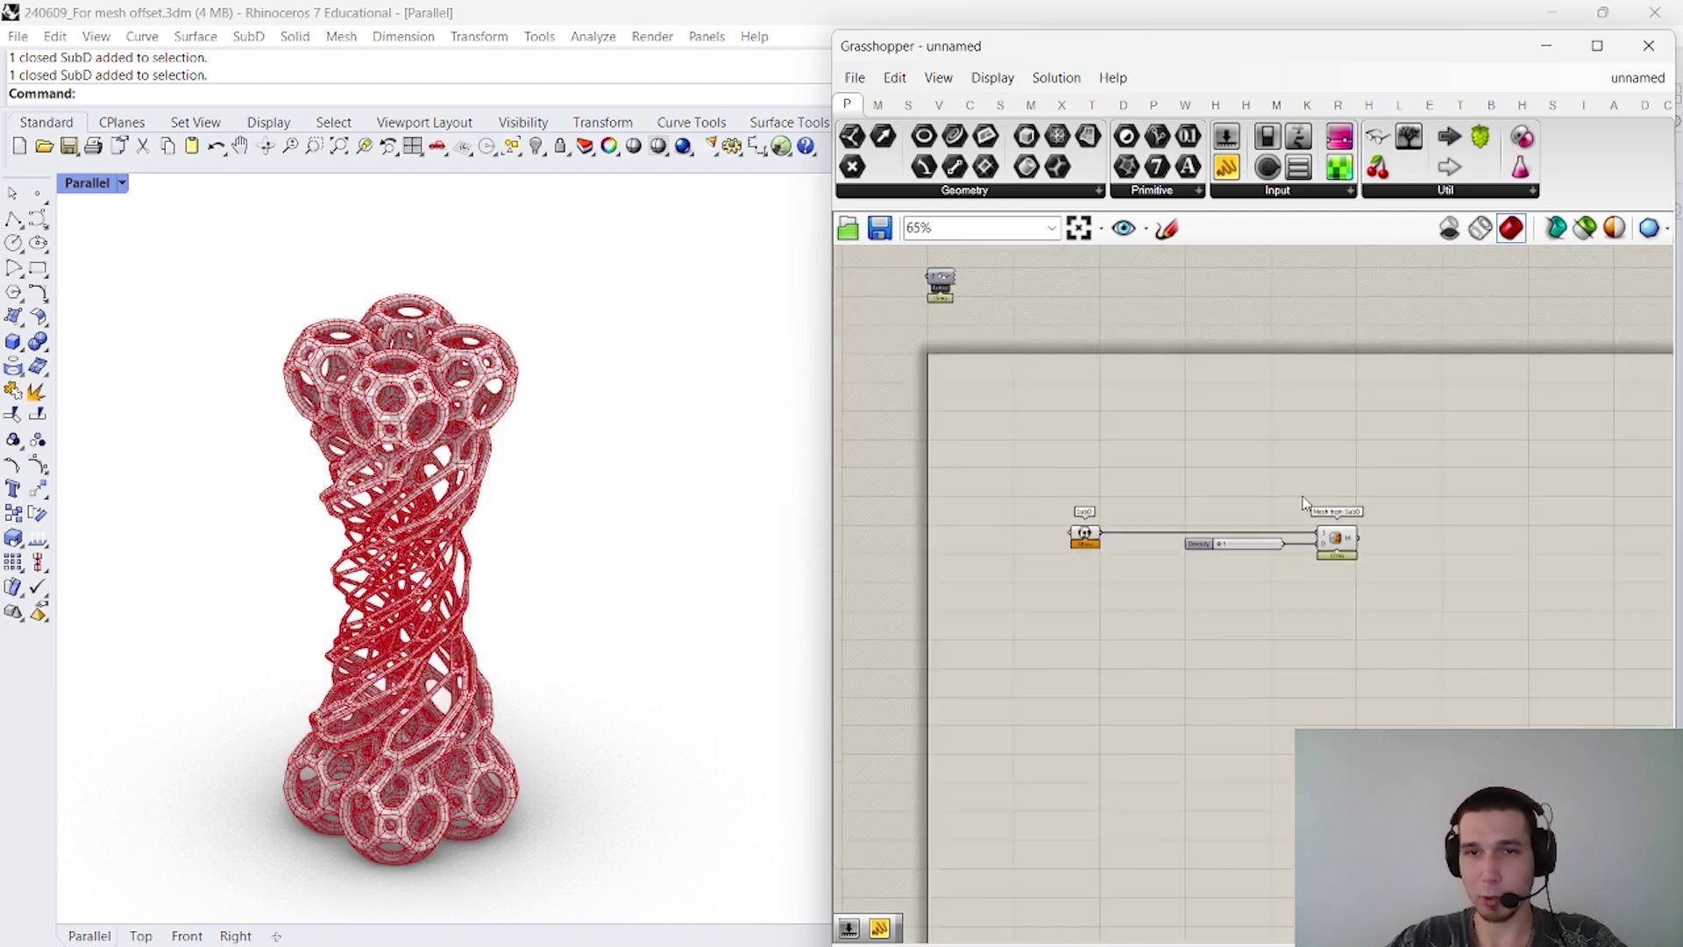
scroll(1055, 546, "up", 1)
Turn off preview for all the components on the canvas
left_click_drag(1134, 605, 1080, 498)
right_click(1080, 498)
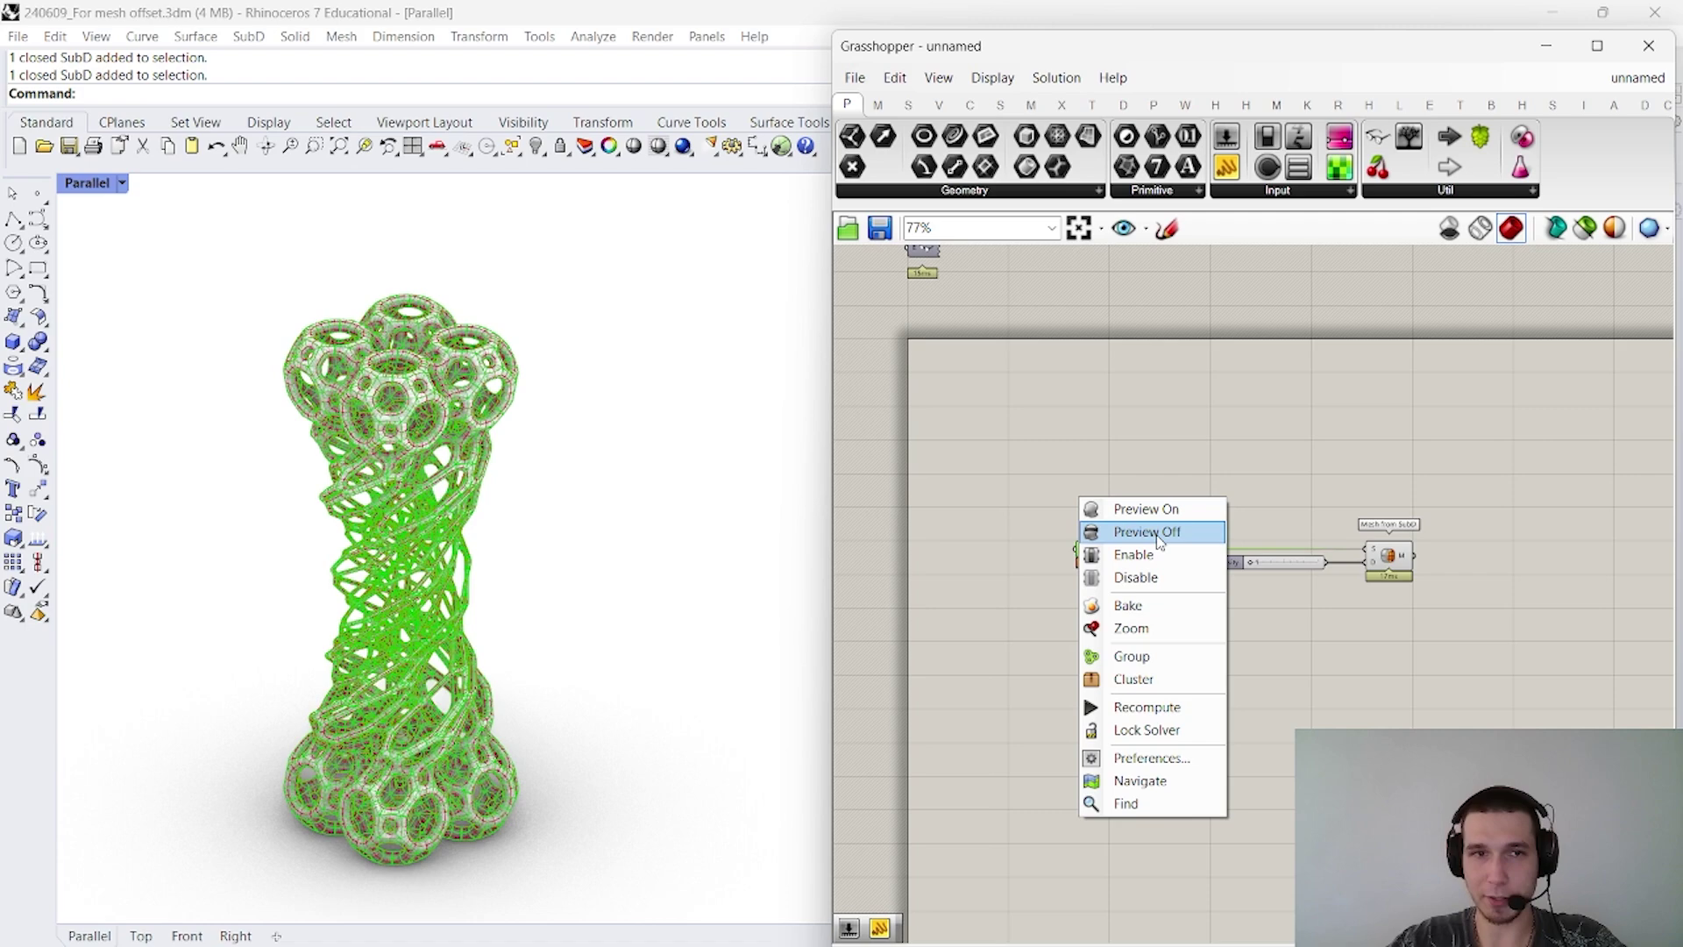
left_click(1146, 531)
right_click_drag(1446, 557, 1371, 571)
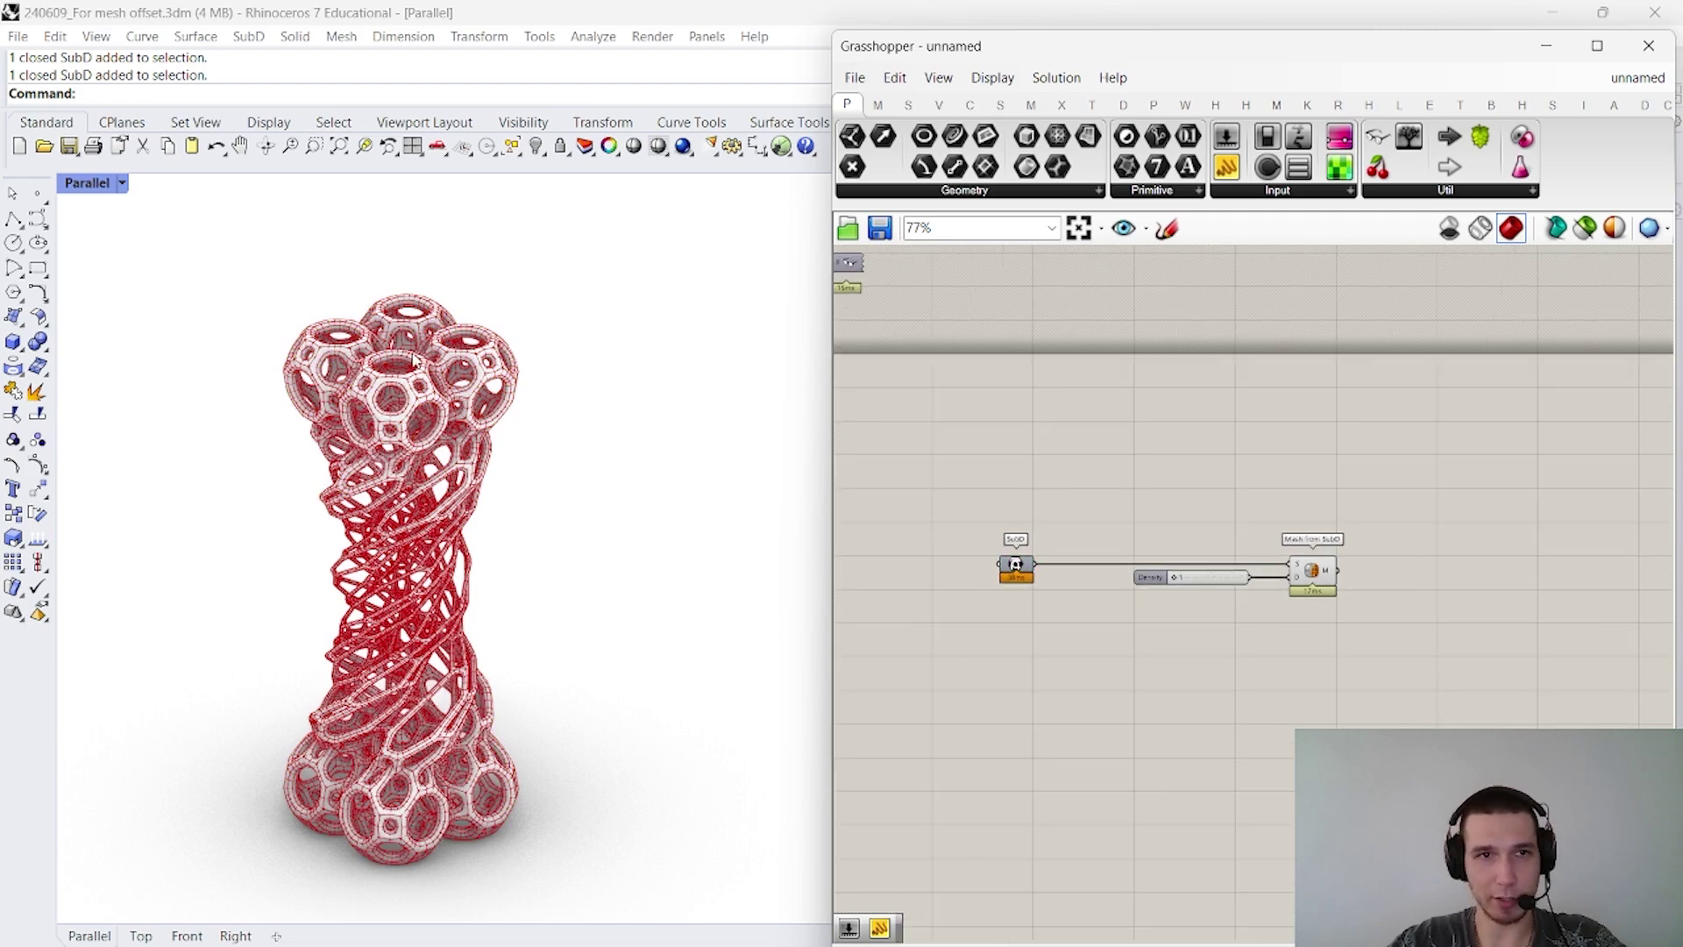
scroll(414, 362, "up", 5)
scroll(407, 385, "down", 3)
Hide the original lattice SubD in Rhino with the Hide command
left_click(399, 412)
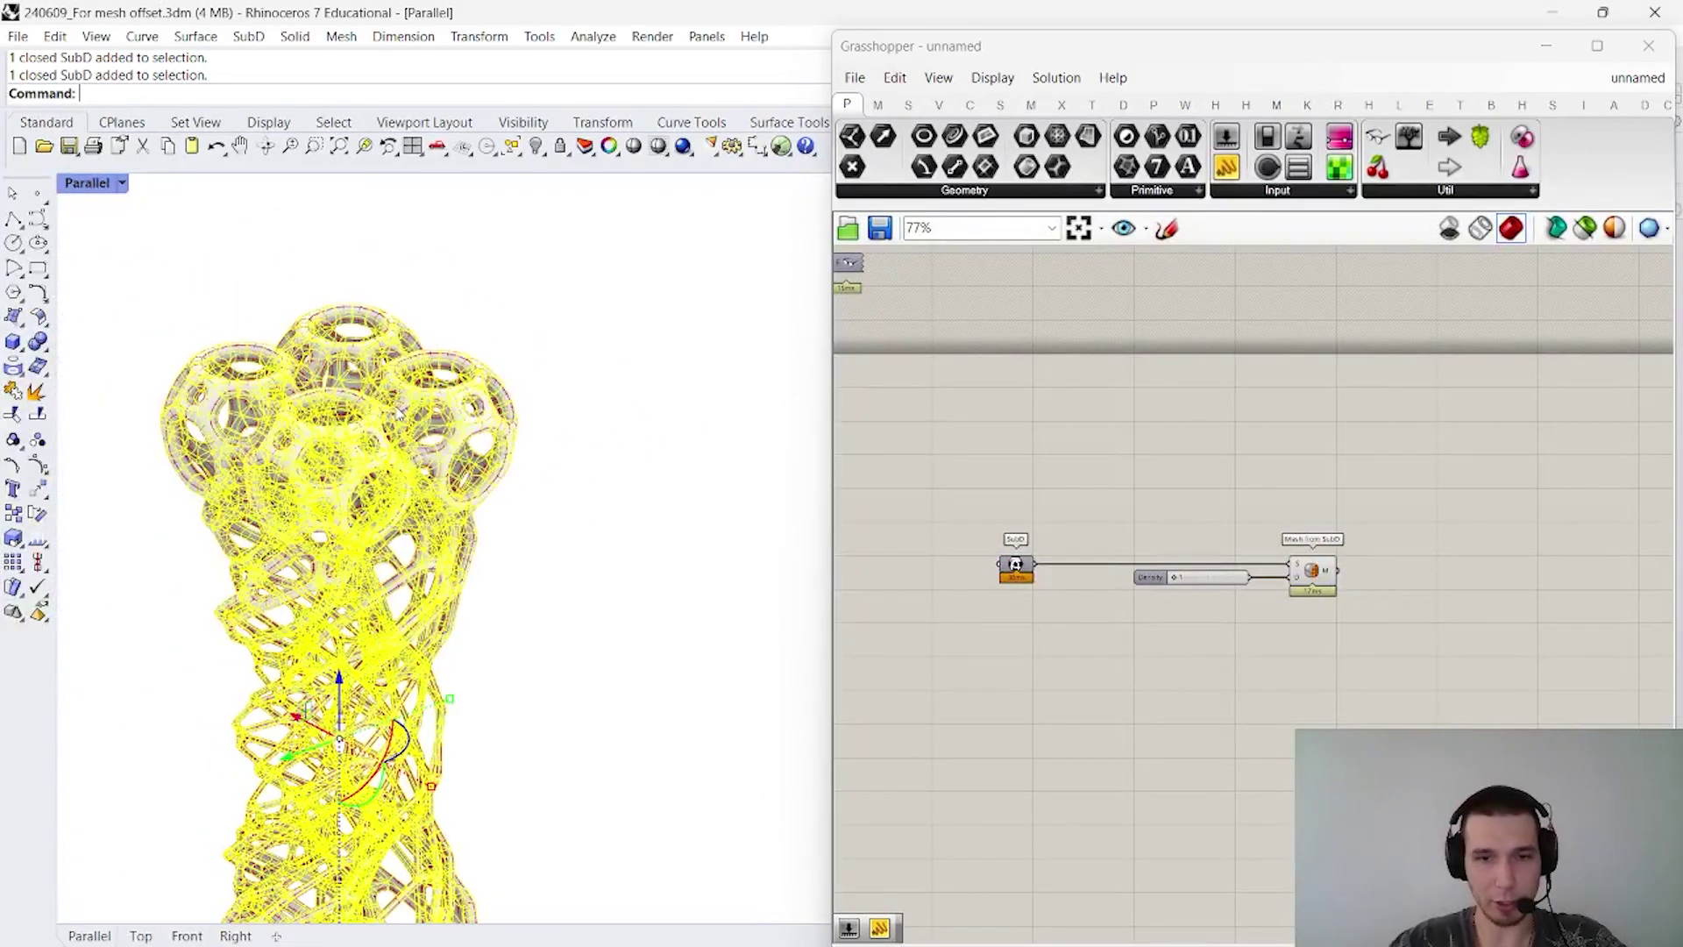
type("Hide")
key("Return")
scroll(462, 412, "down", 4)
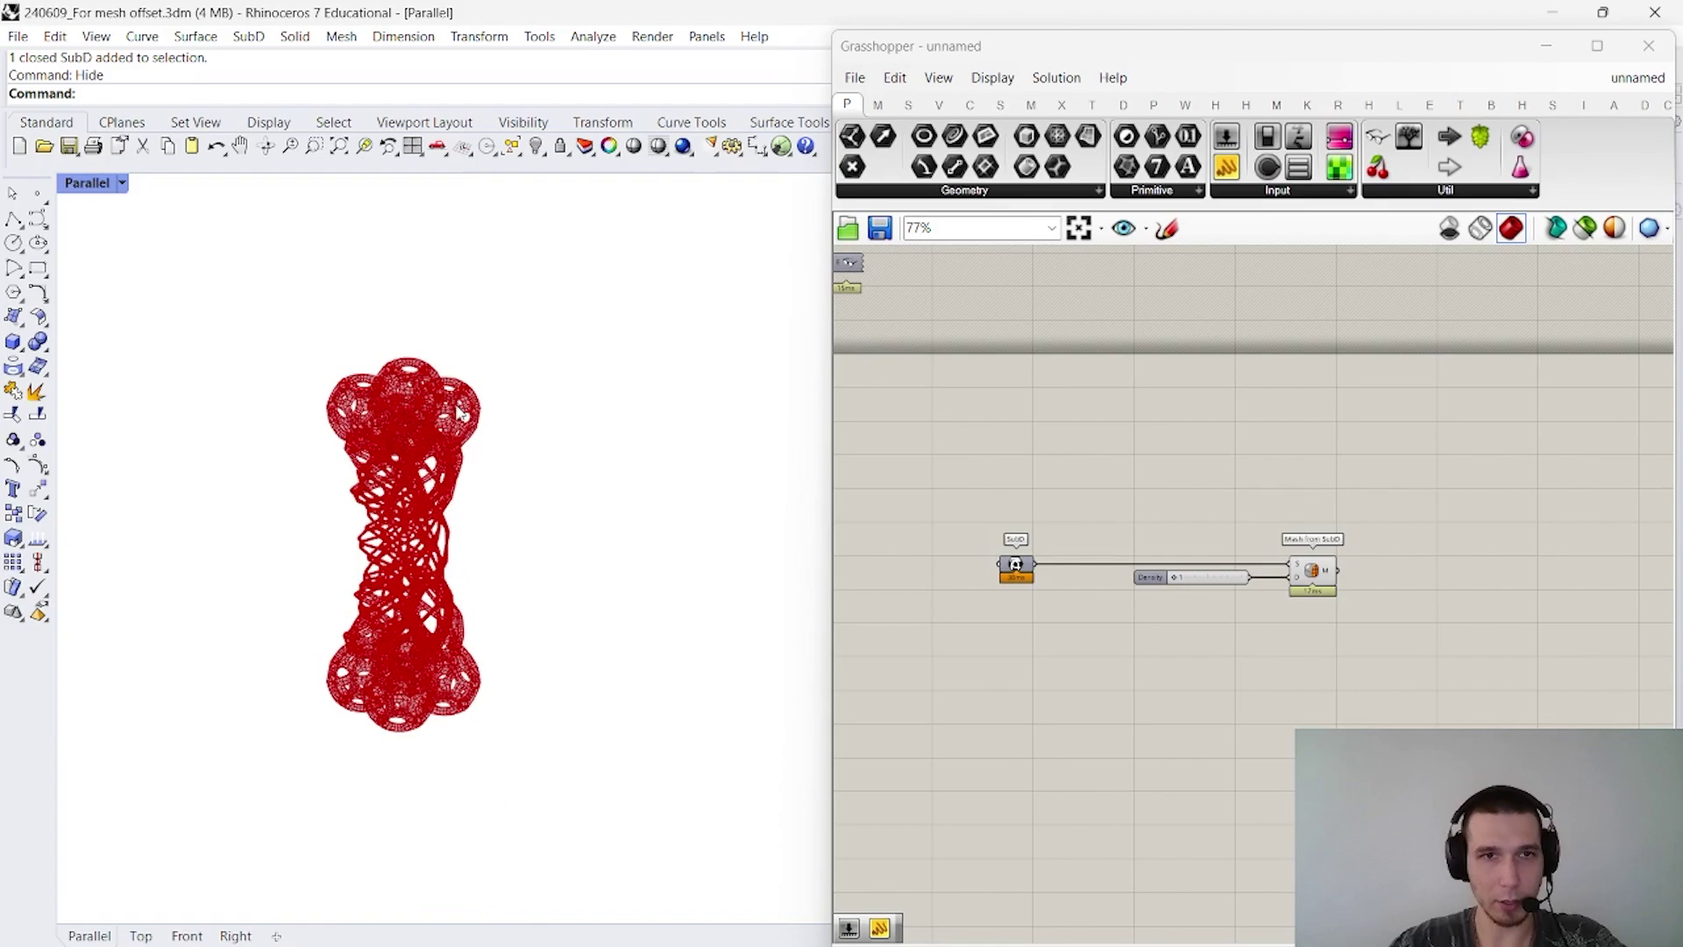
scroll(414, 640, "up", 5)
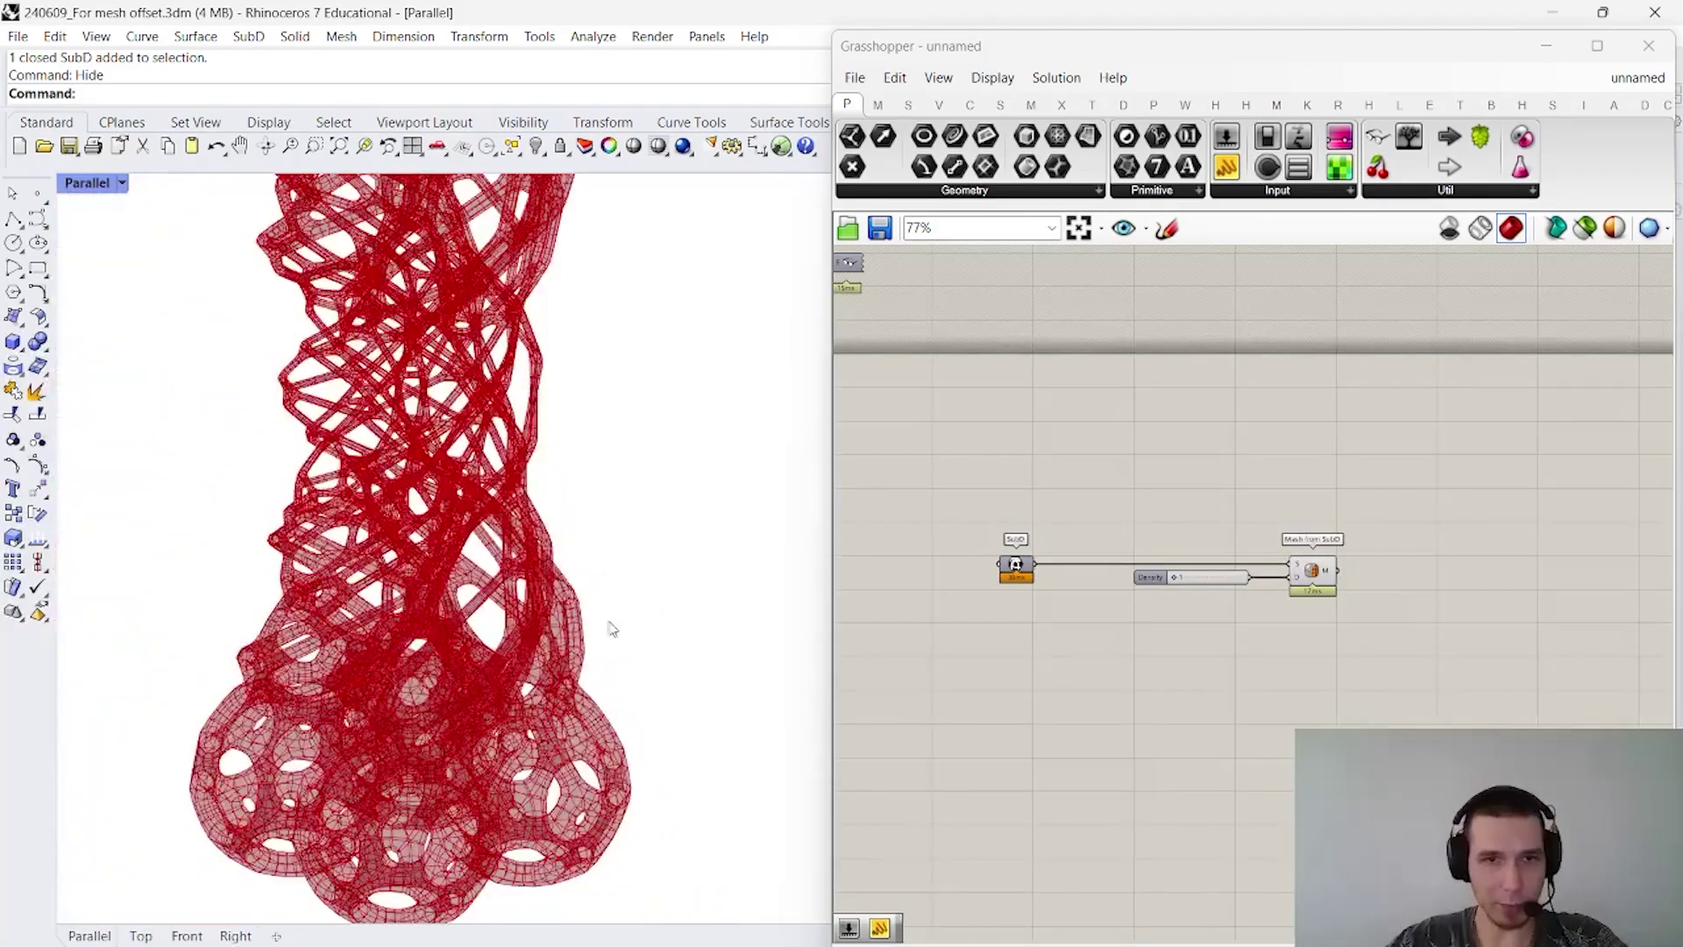
scroll(611, 628, "up", 5)
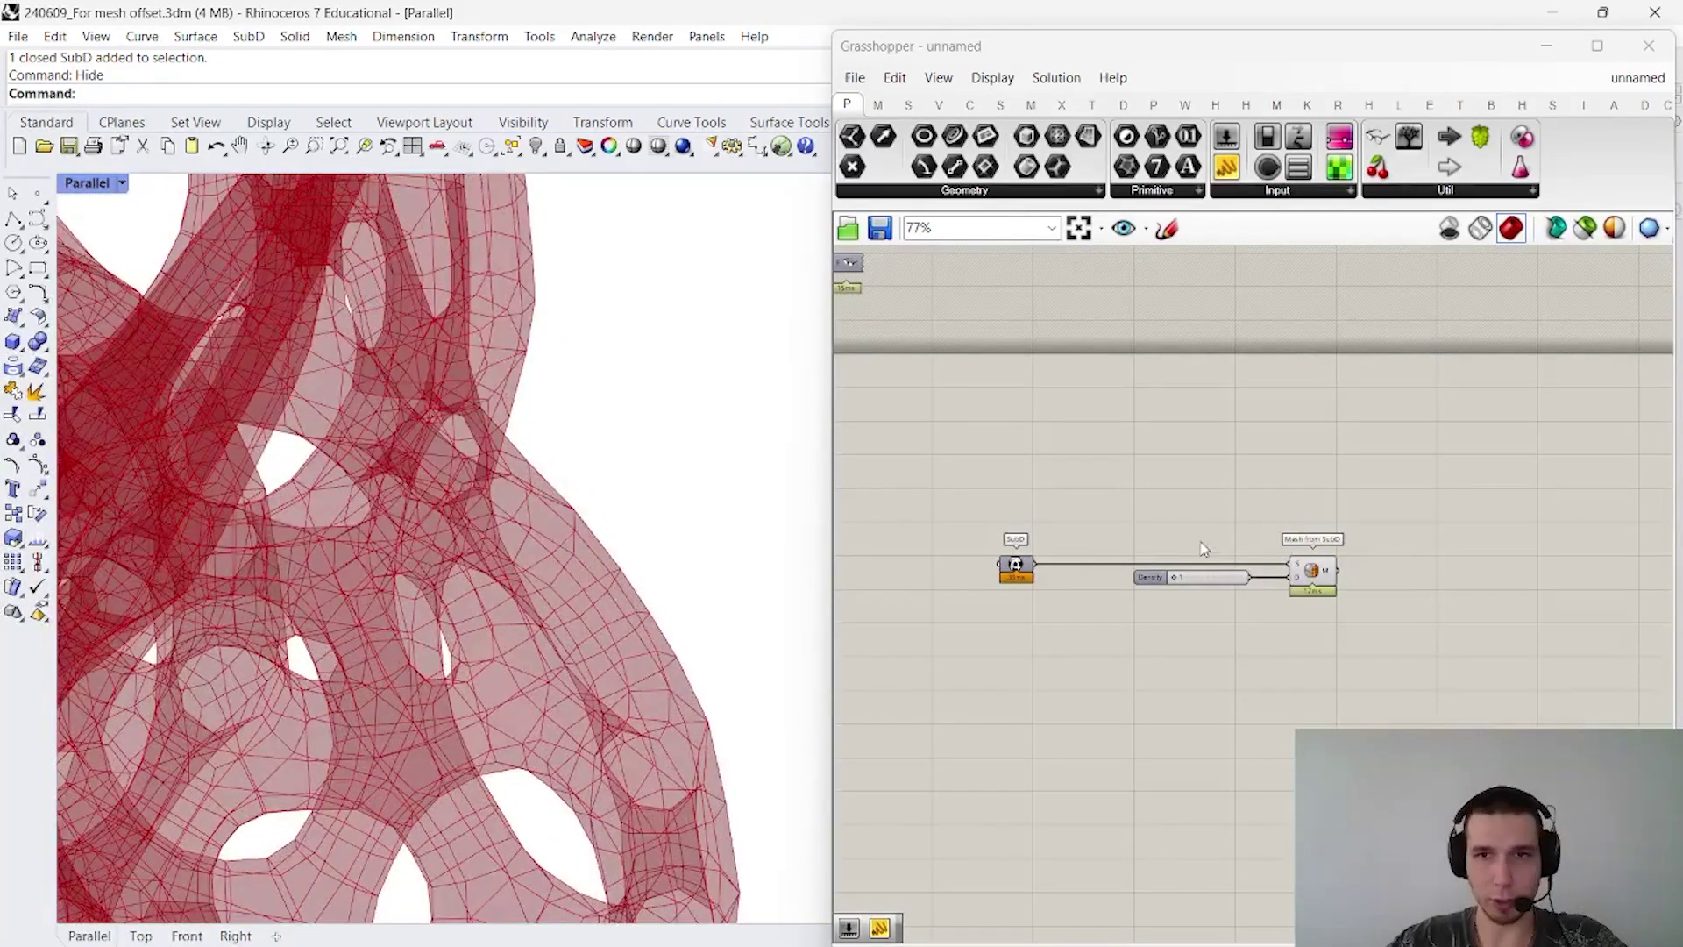
scroll(1214, 583, "up", 4)
Raise the Density slider to 3 to test the mesh, then return it to 1
left_click_drag(1127, 567, 1261, 578)
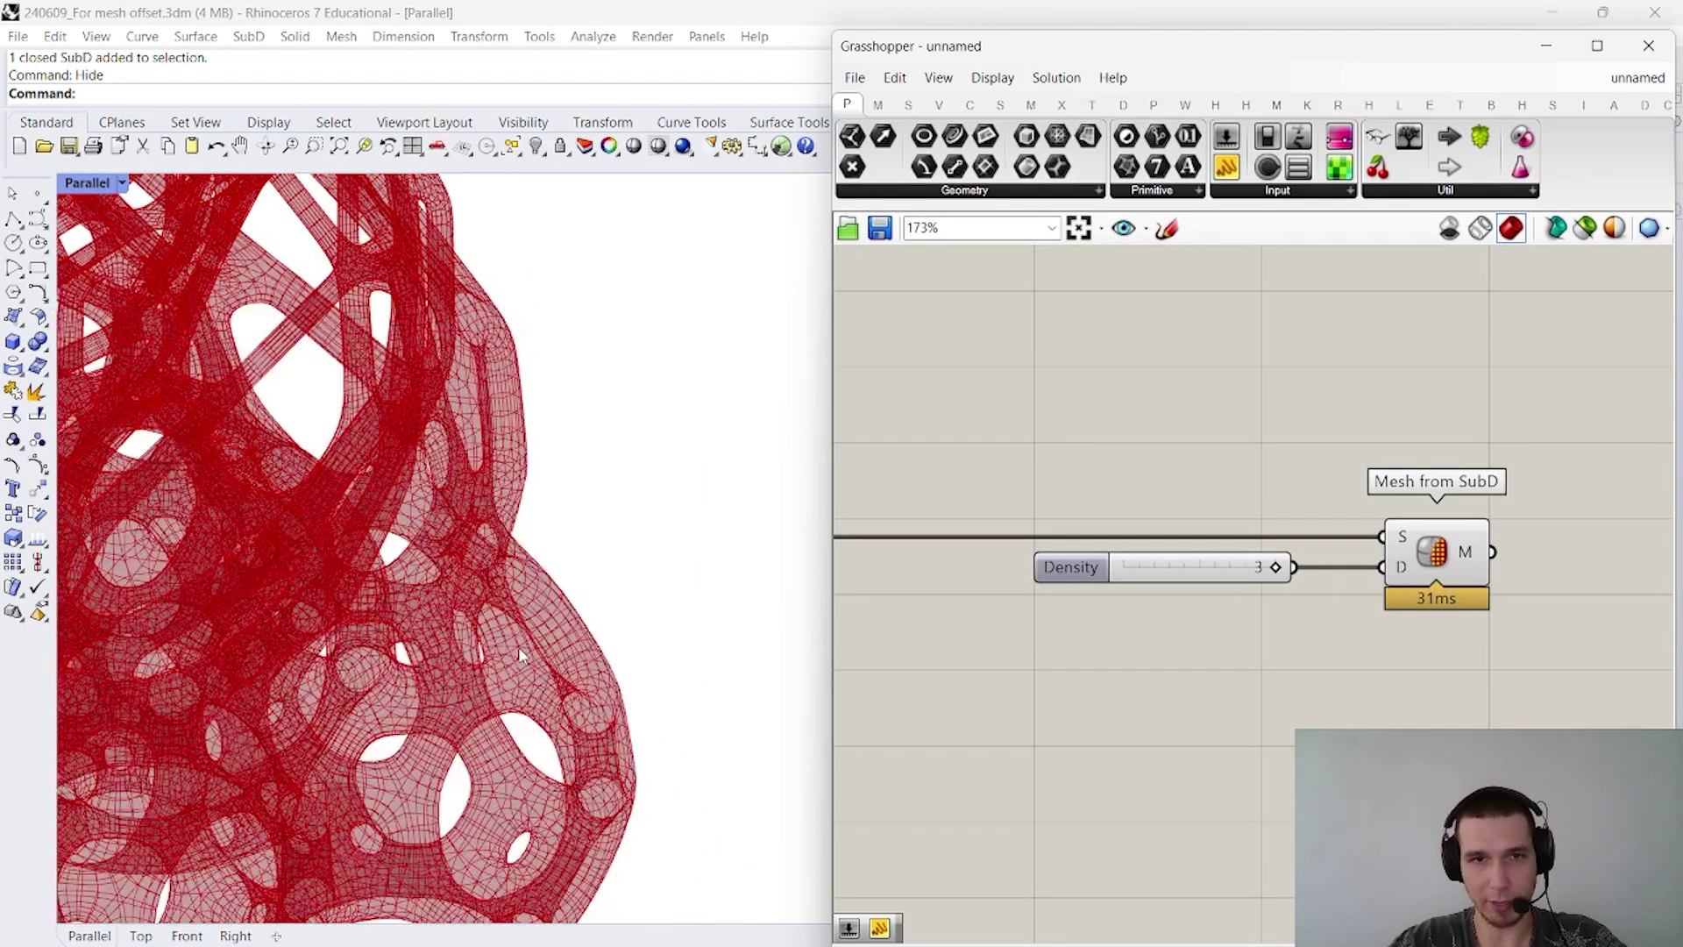
scroll(520, 655, "down", 3)
scroll(349, 397, "up", 3)
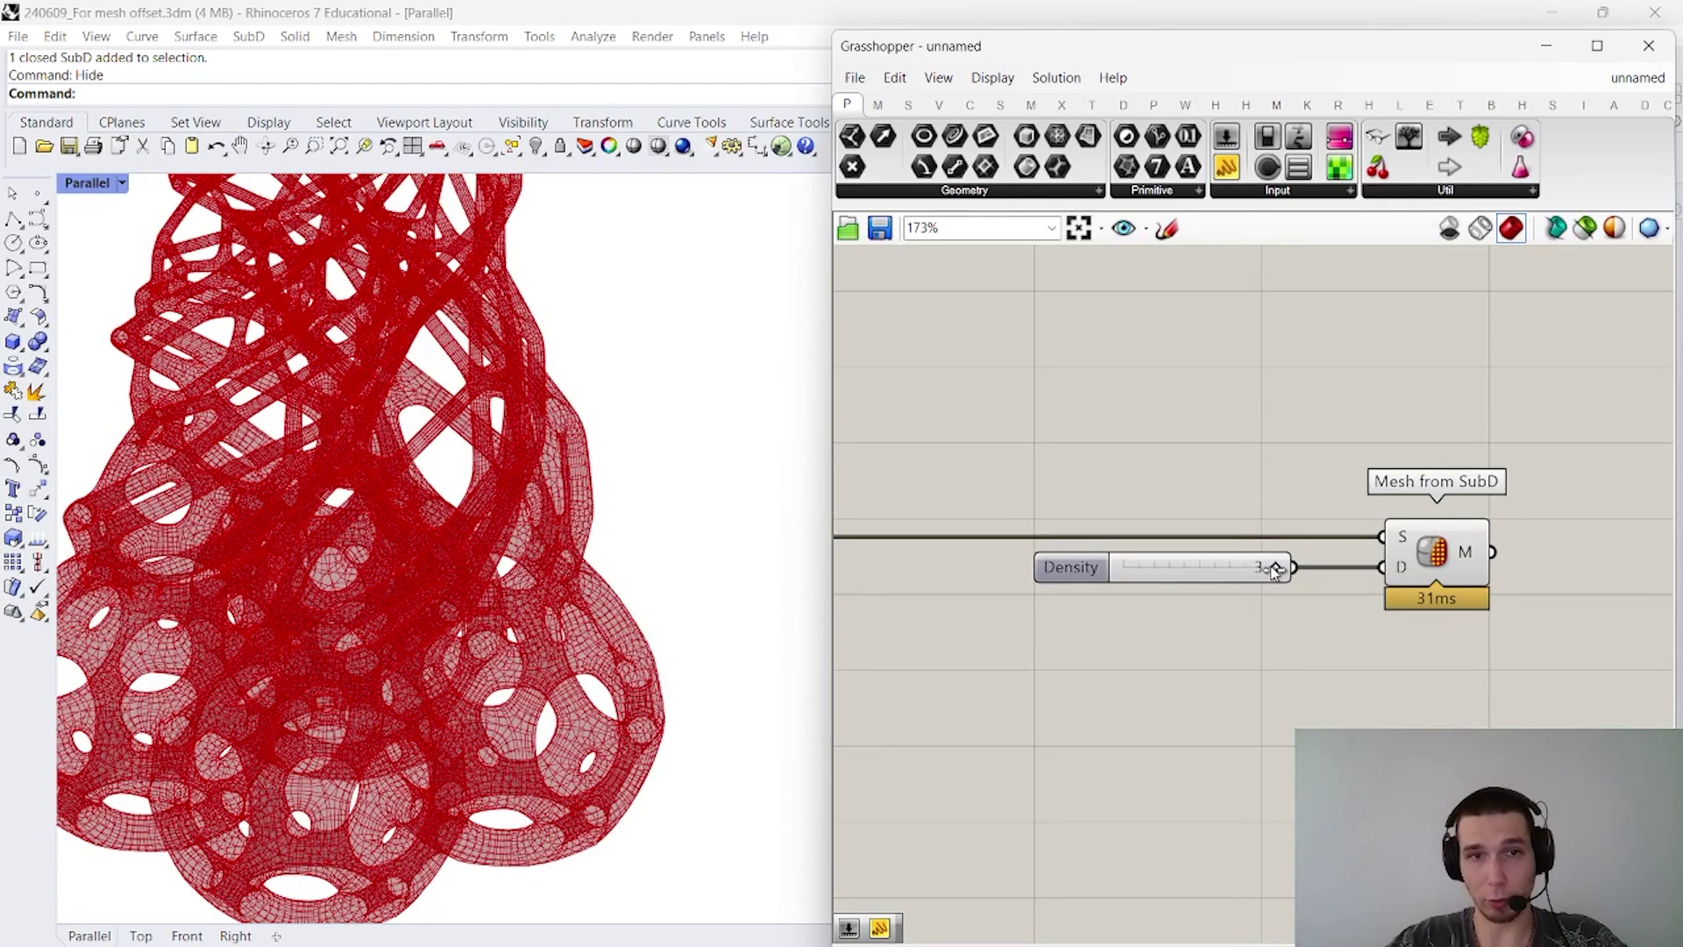
left_click_drag(1275, 571, 1144, 573)
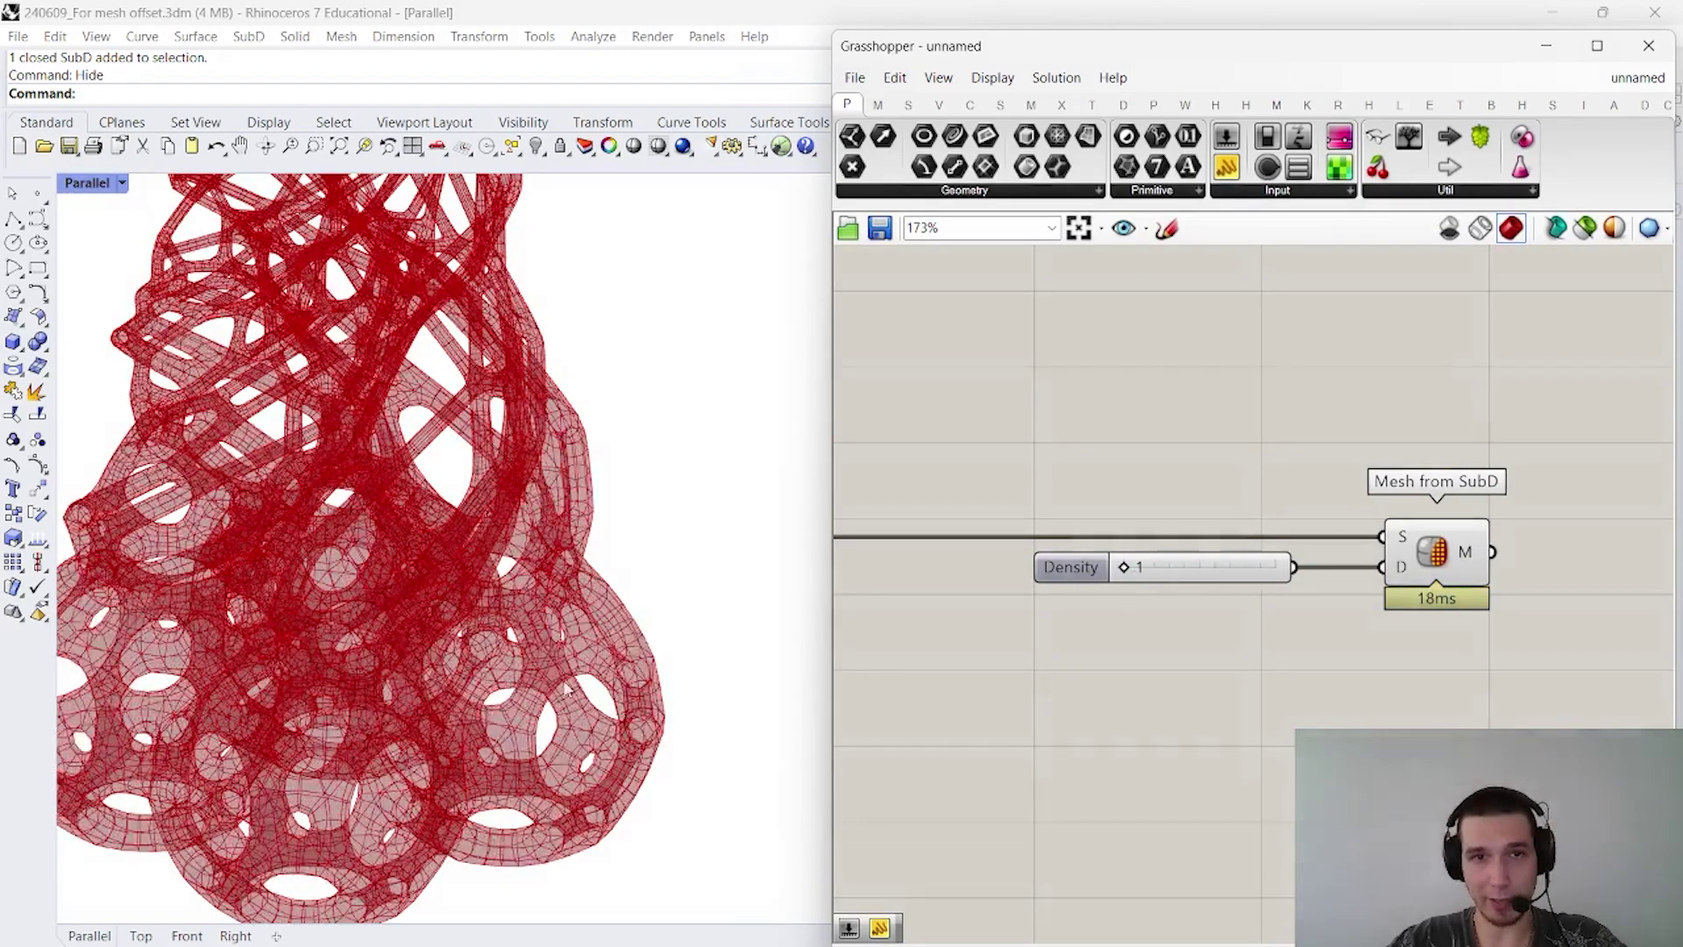
scroll(552, 719, "down", 5)
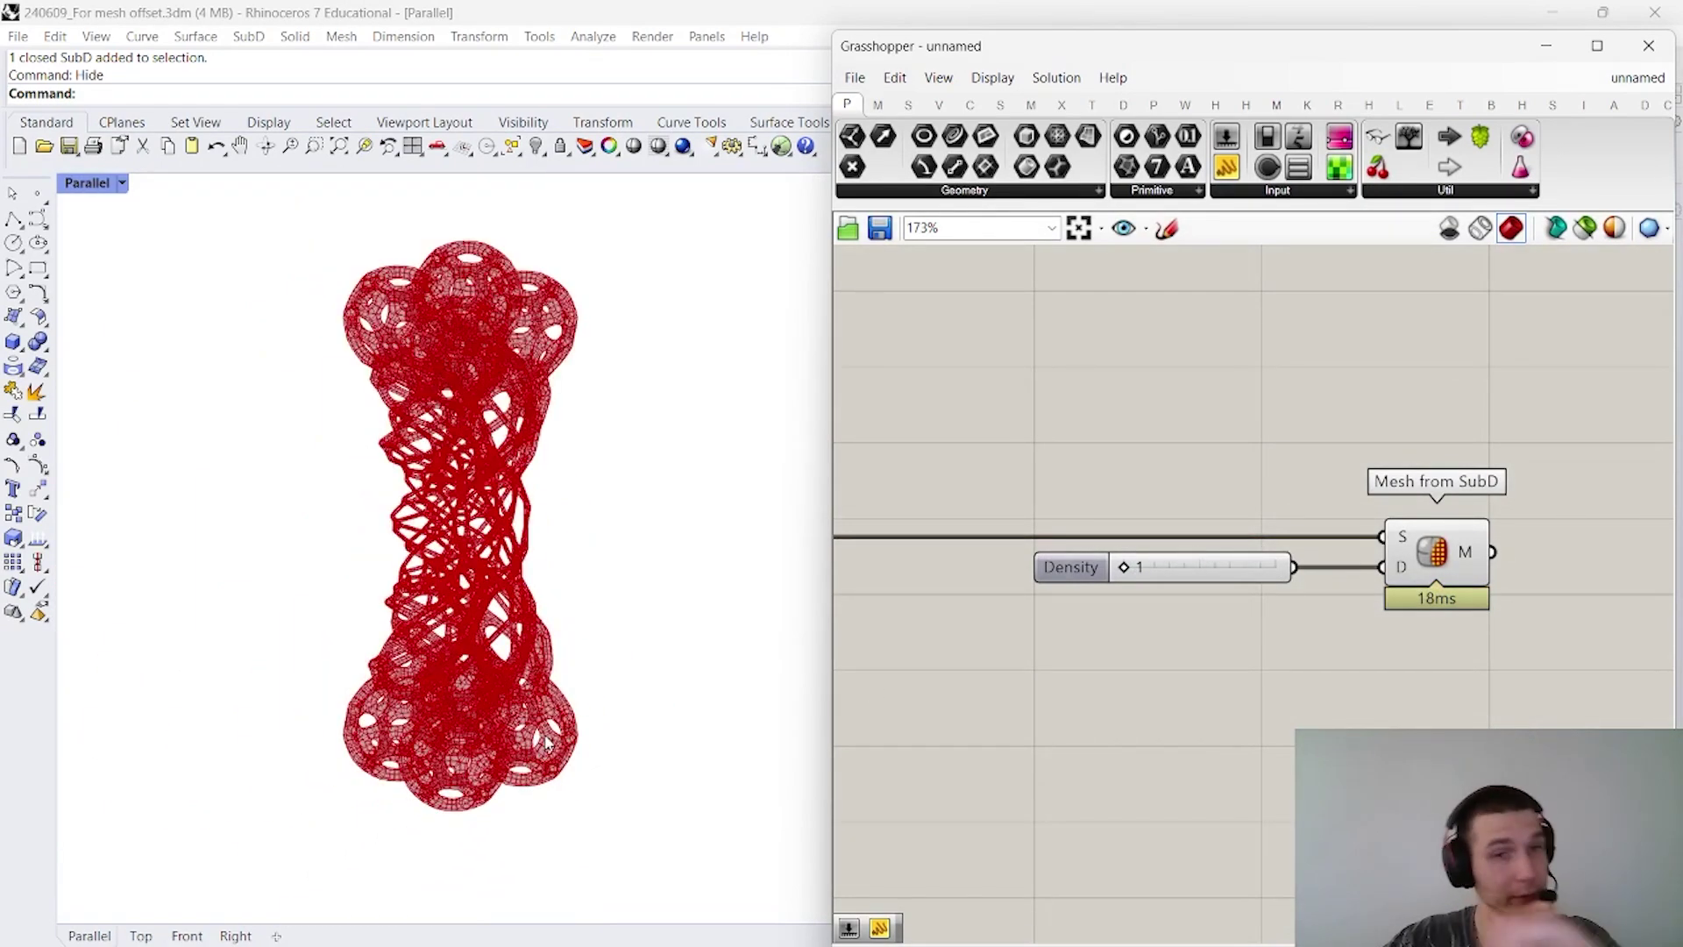
scroll(563, 798, "up", 3)
scroll(564, 798, "down", 3)
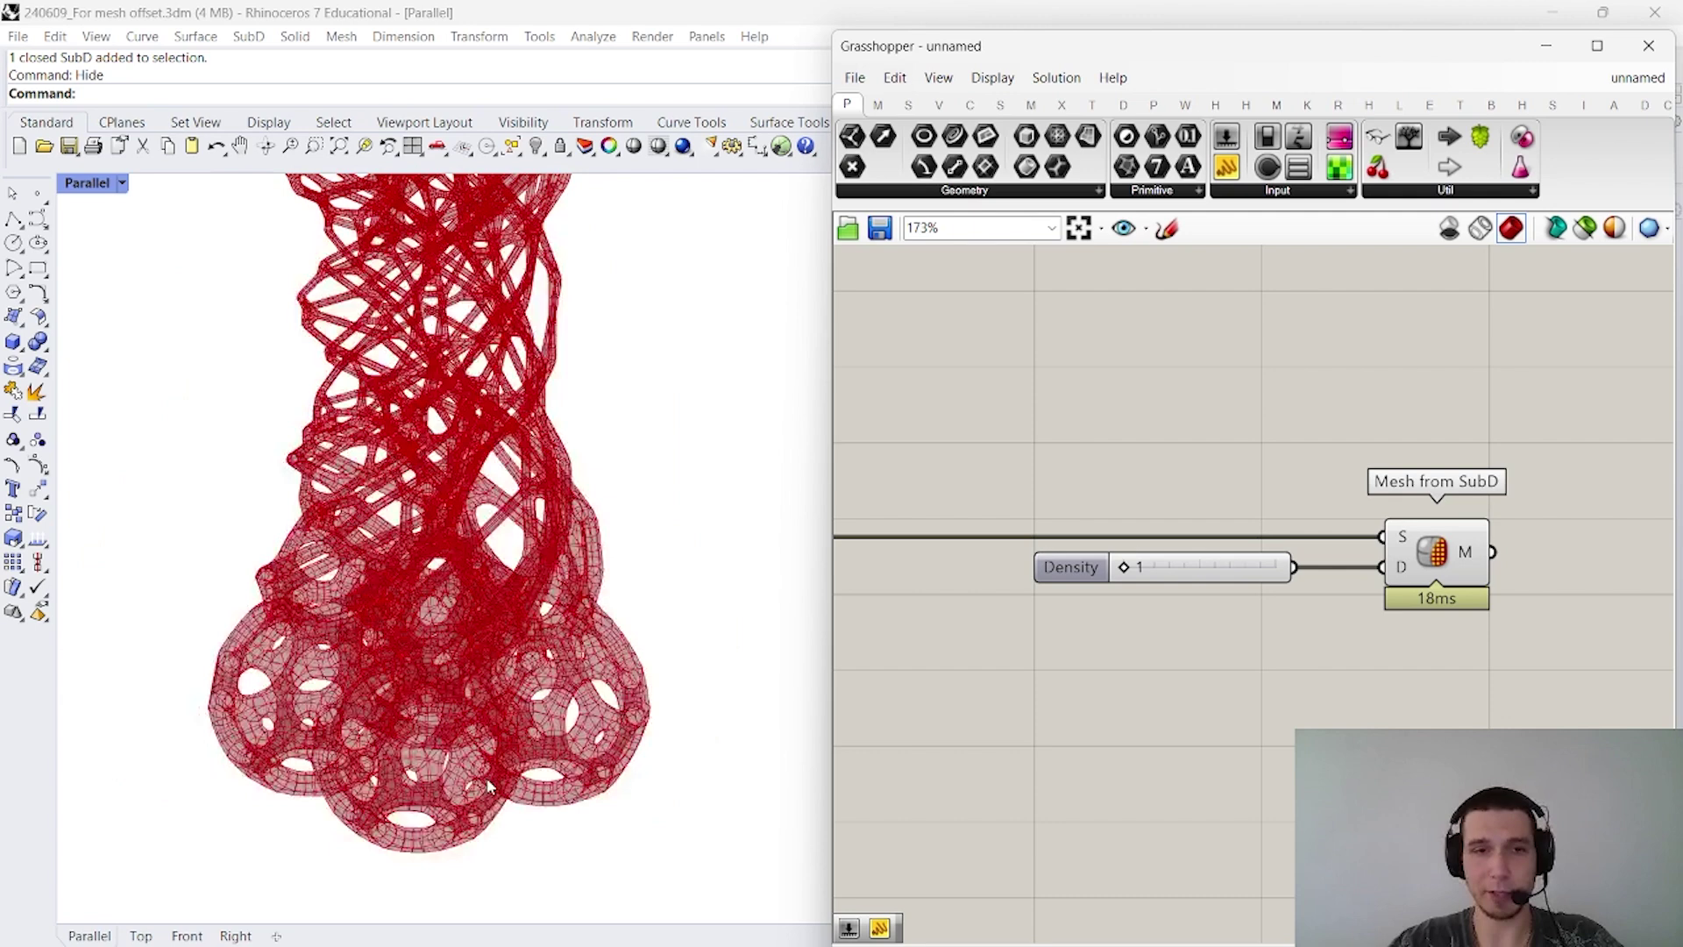
scroll(1274, 655, "down", 4)
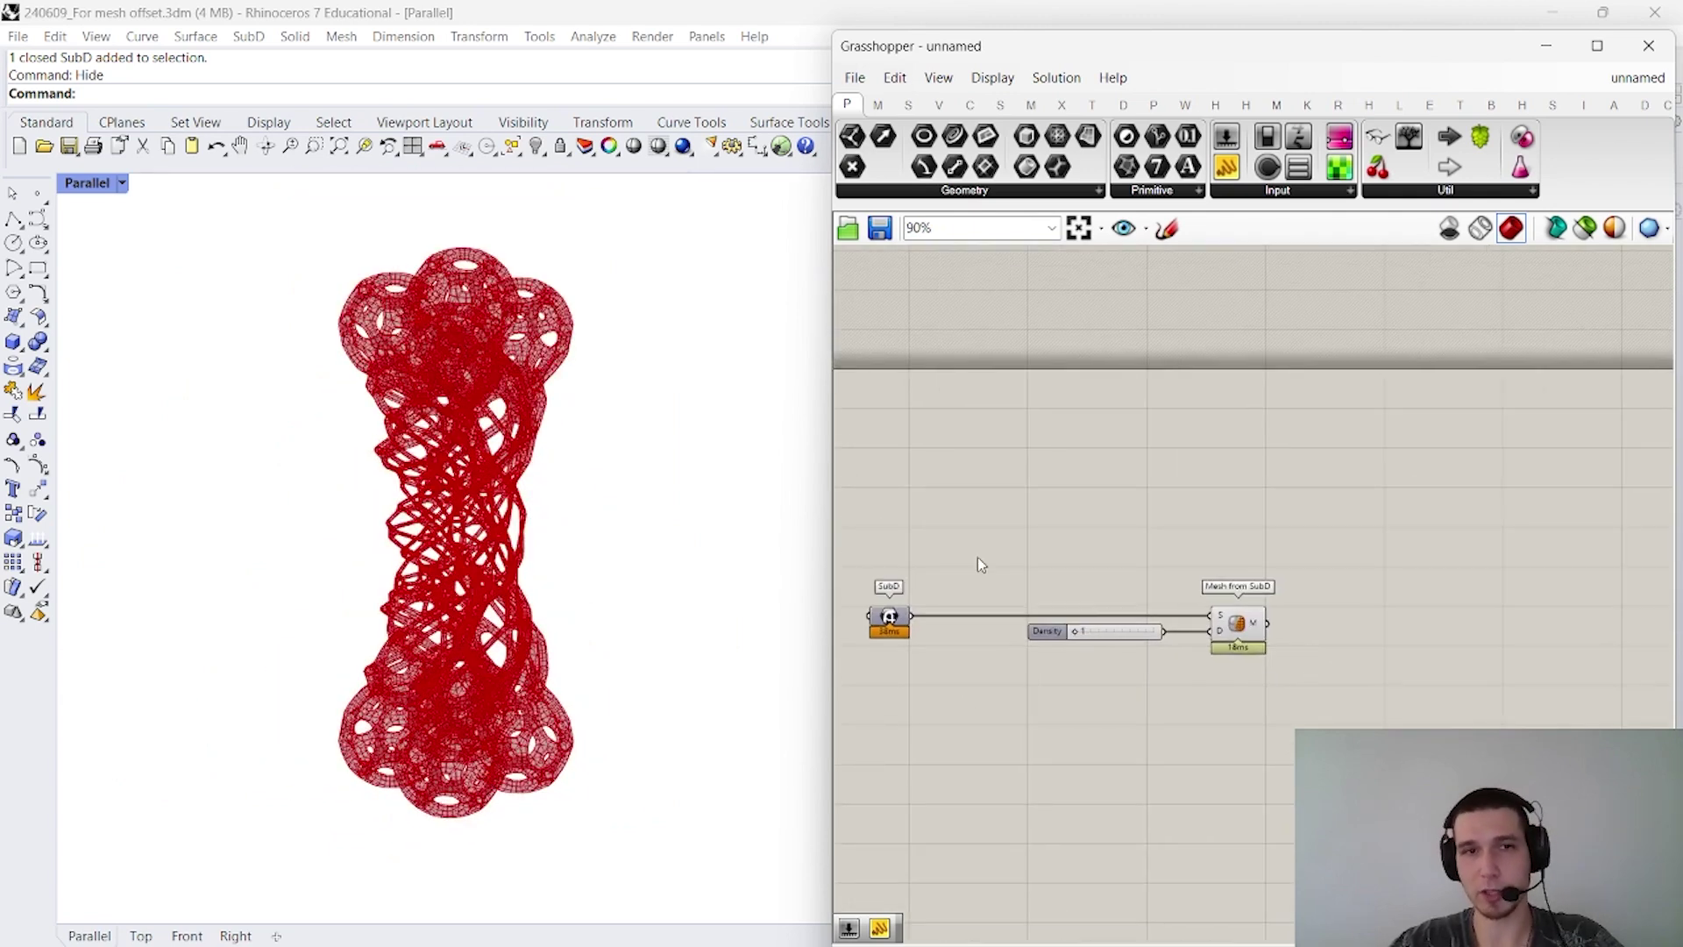
scroll(1228, 556, "up", 4)
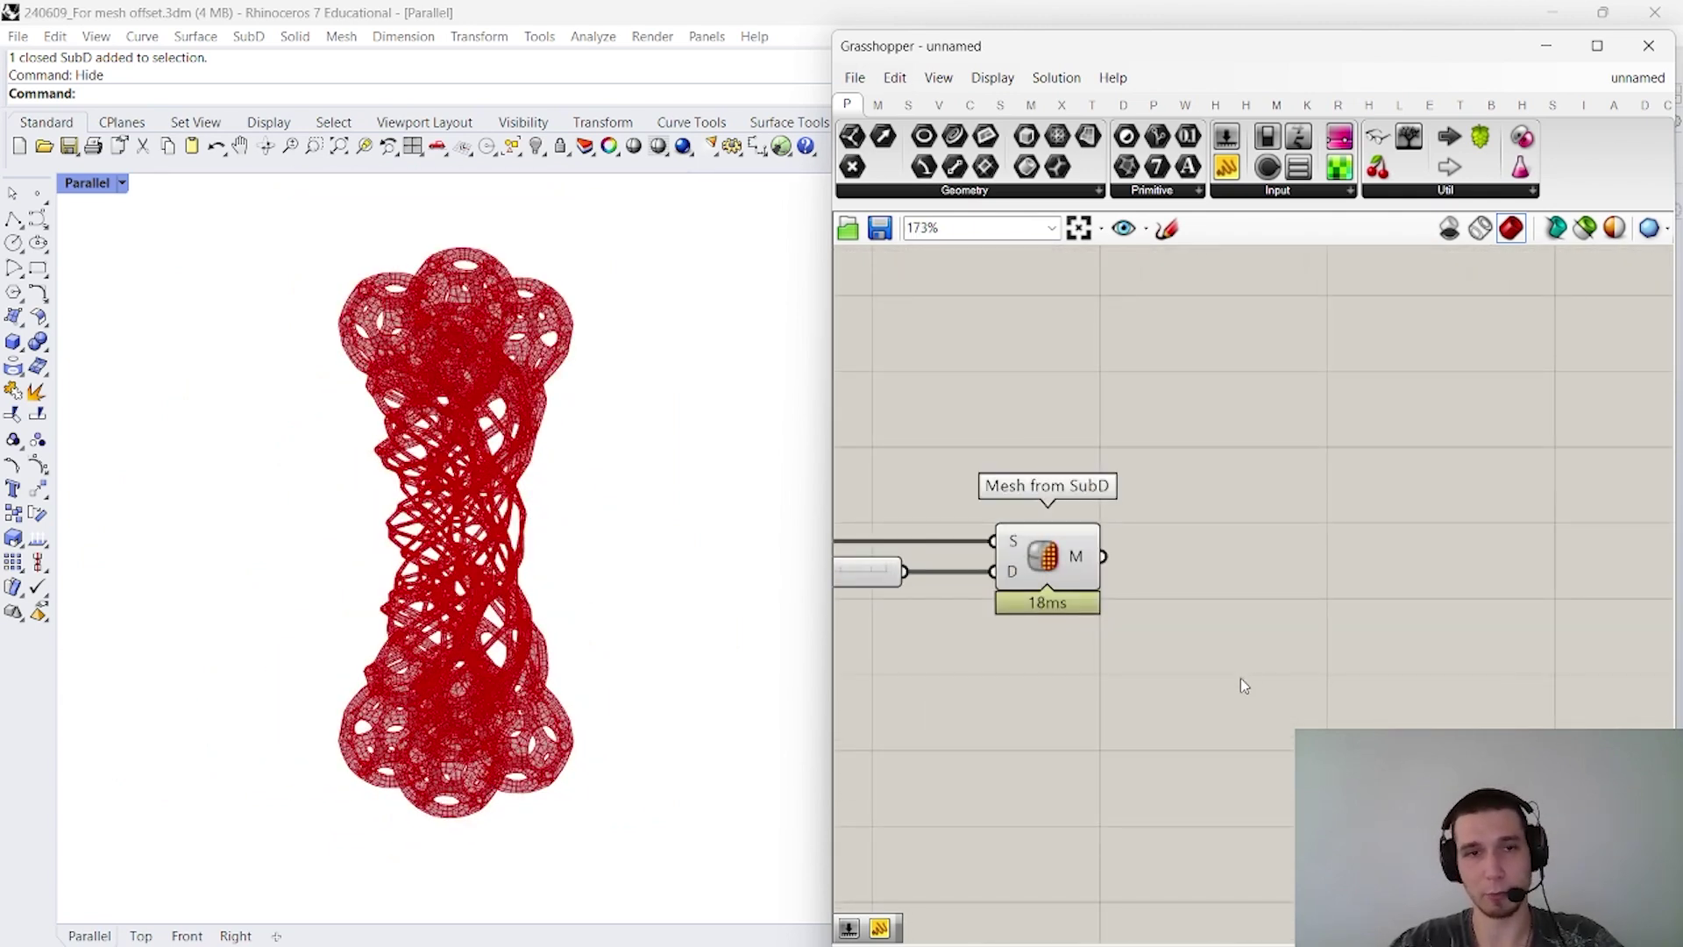
left_click(1039, 561)
left_click(1225, 582)
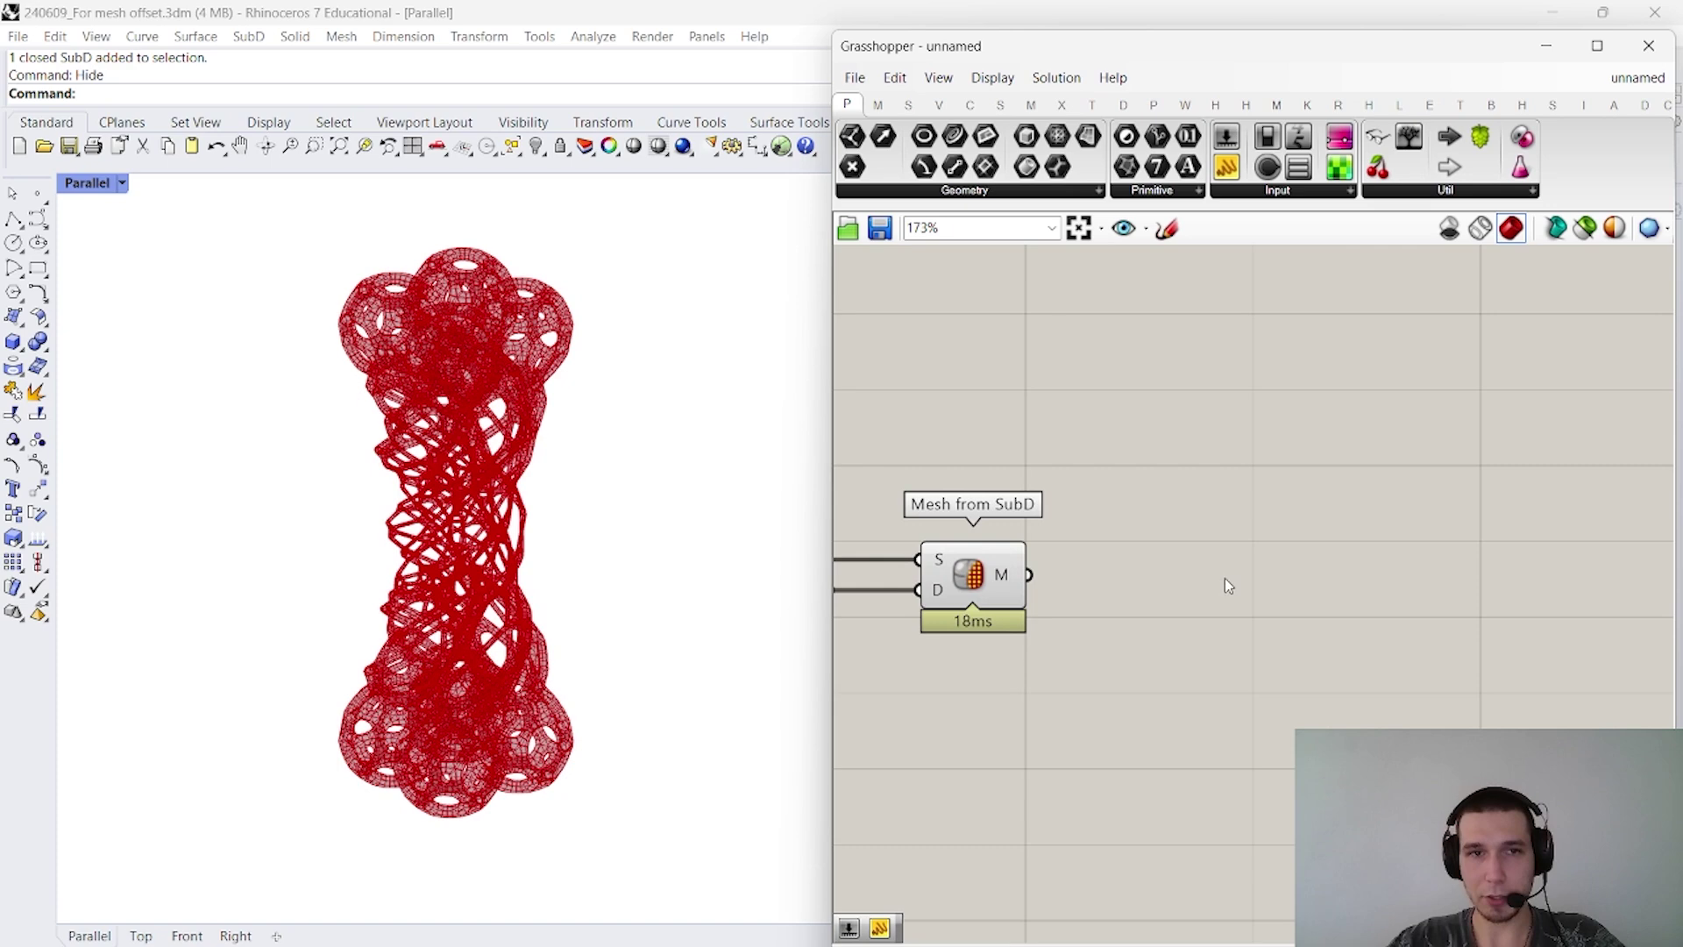
Add a Weaverbird Offset Mesh via 'mesh offset' and feed it Mesh from SubD's M output
double_click(1298, 603)
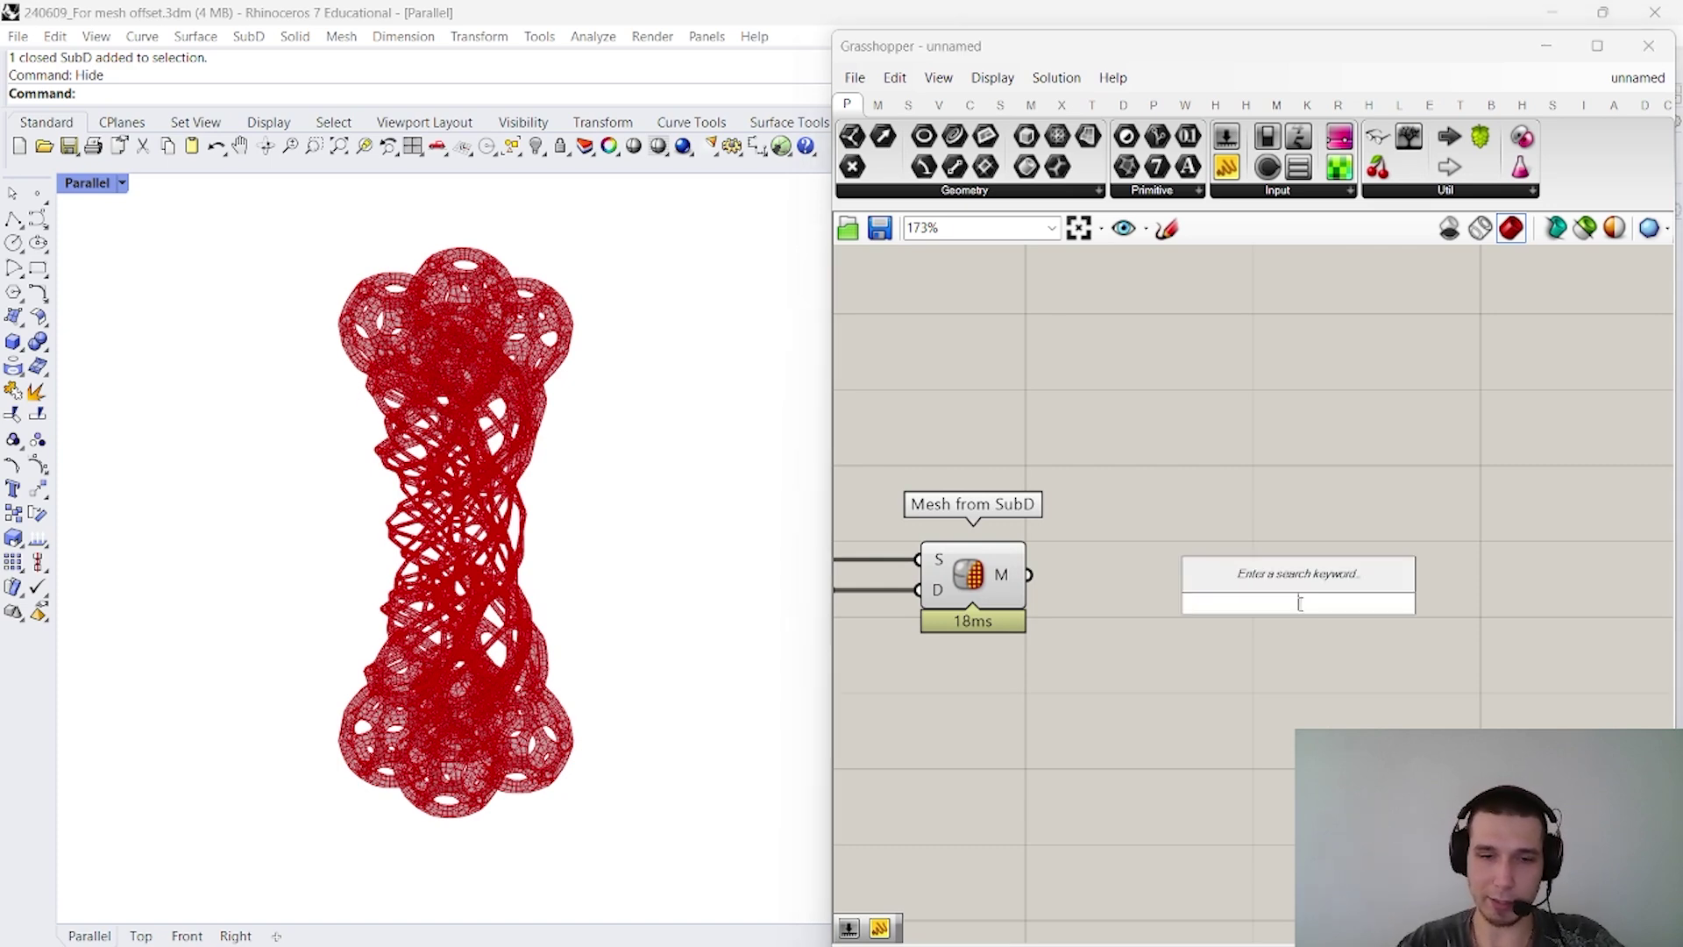
type("mesh ")
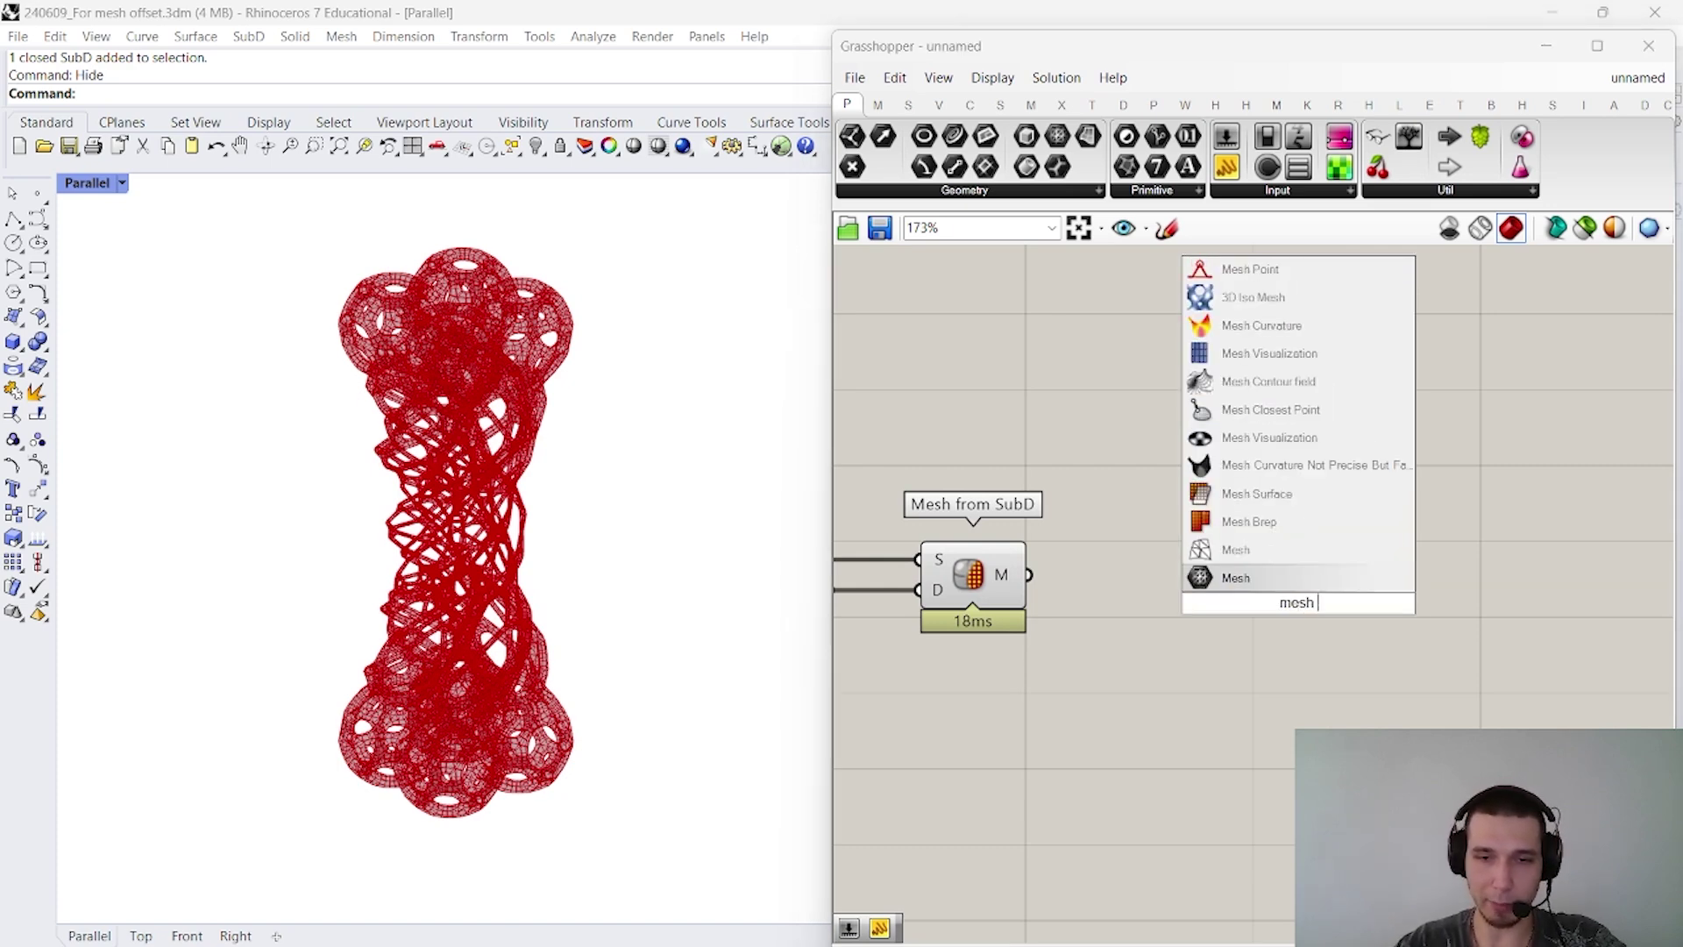
type("offset")
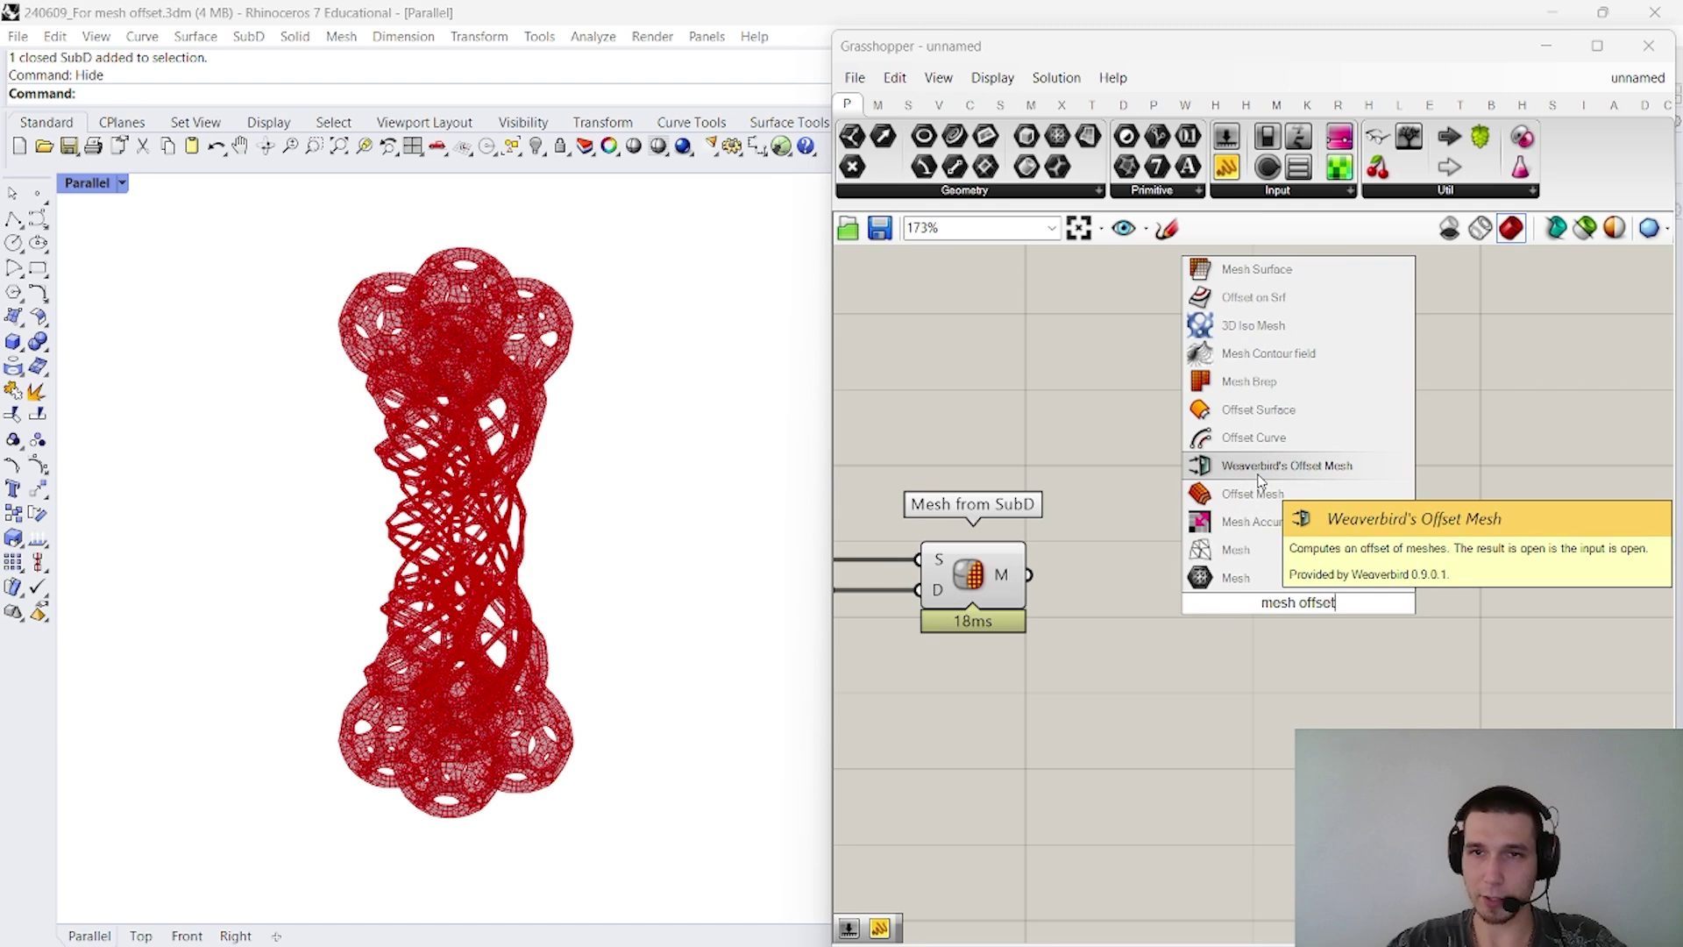
left_click(1271, 493)
left_click_drag(1021, 574, 1315, 597)
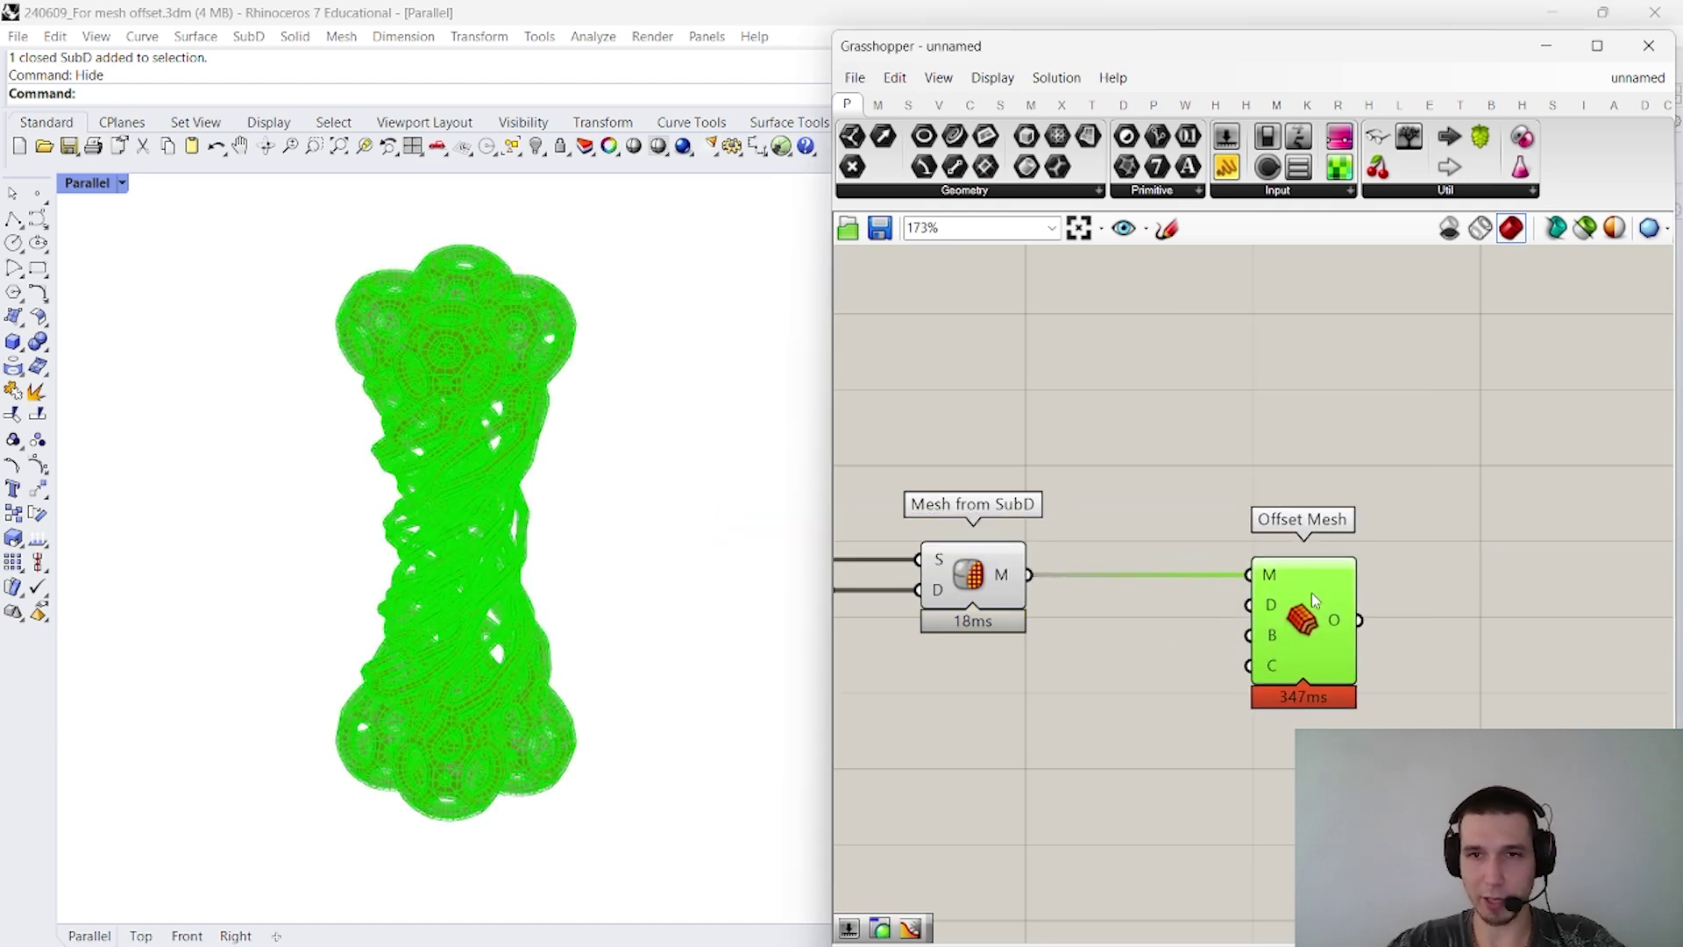
left_click(1455, 519)
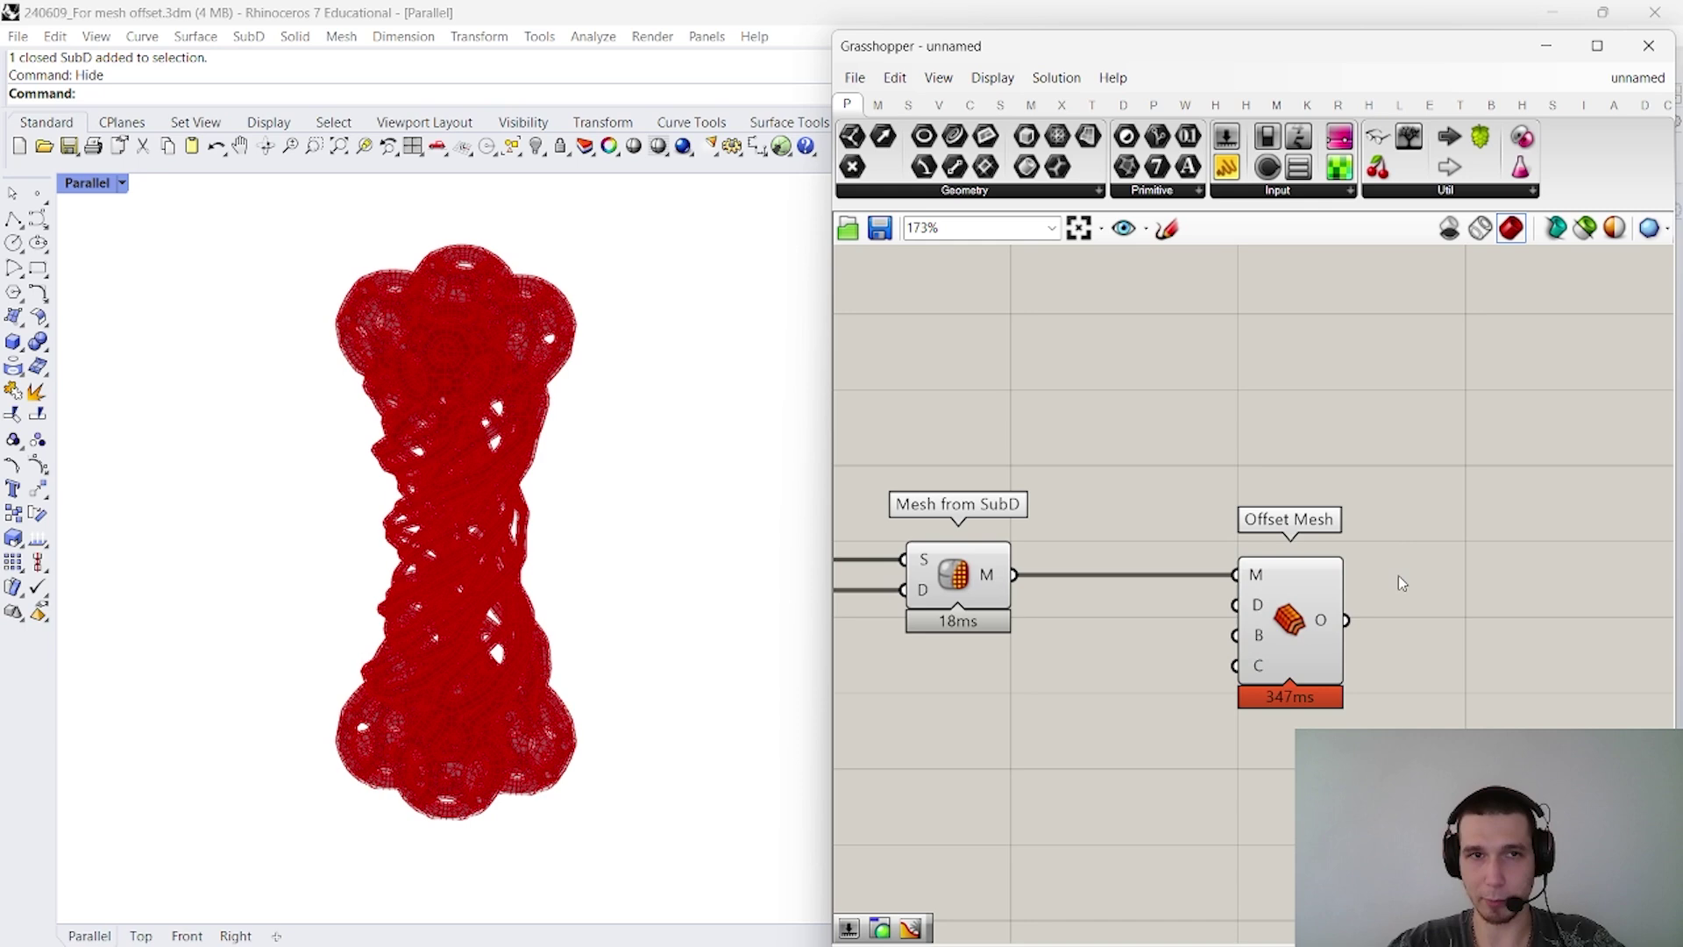
scroll(1295, 687, "up", 4)
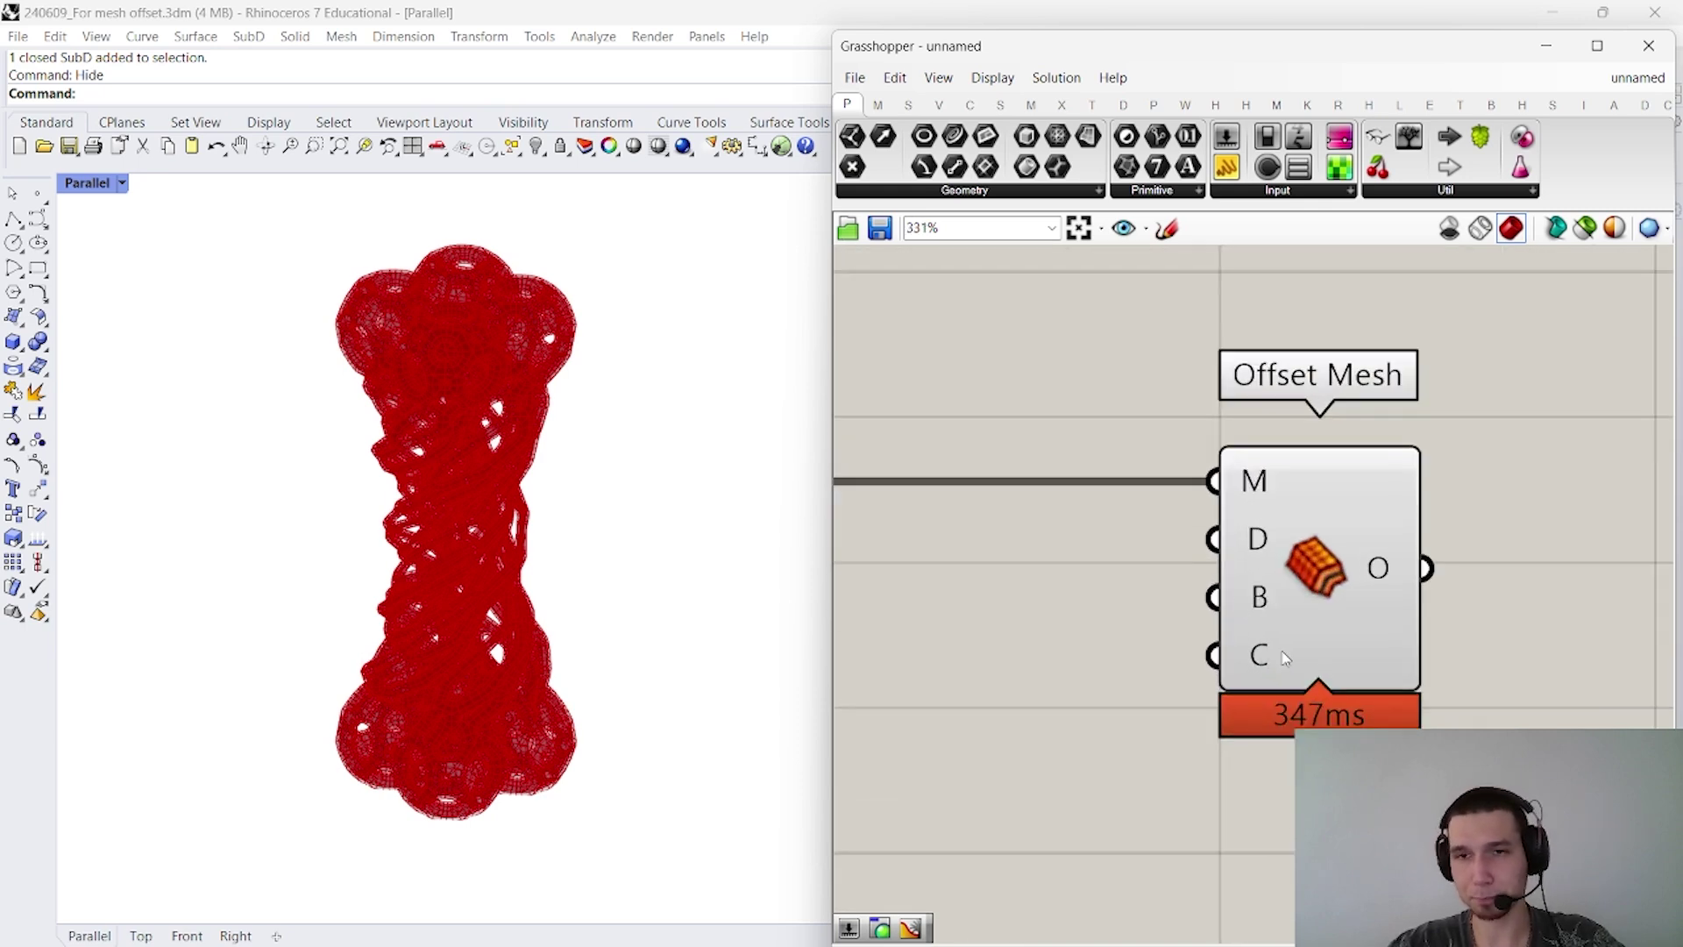
right_click(1265, 658)
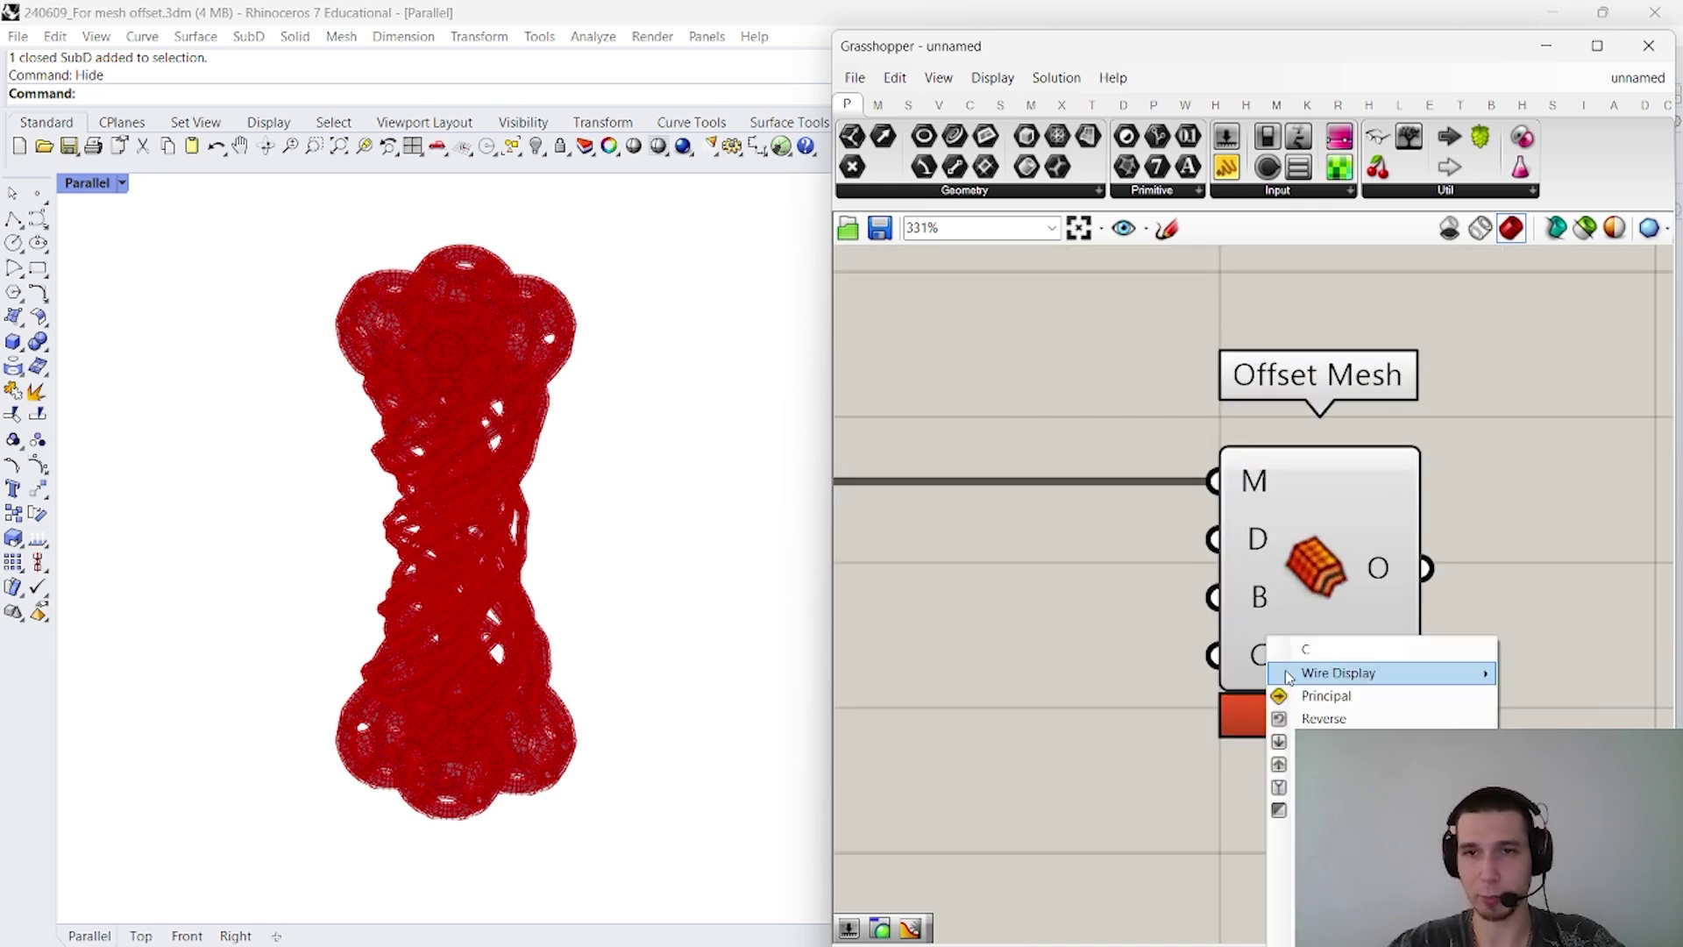
Invert the C input of Offset Mesh
left_click(1282, 809)
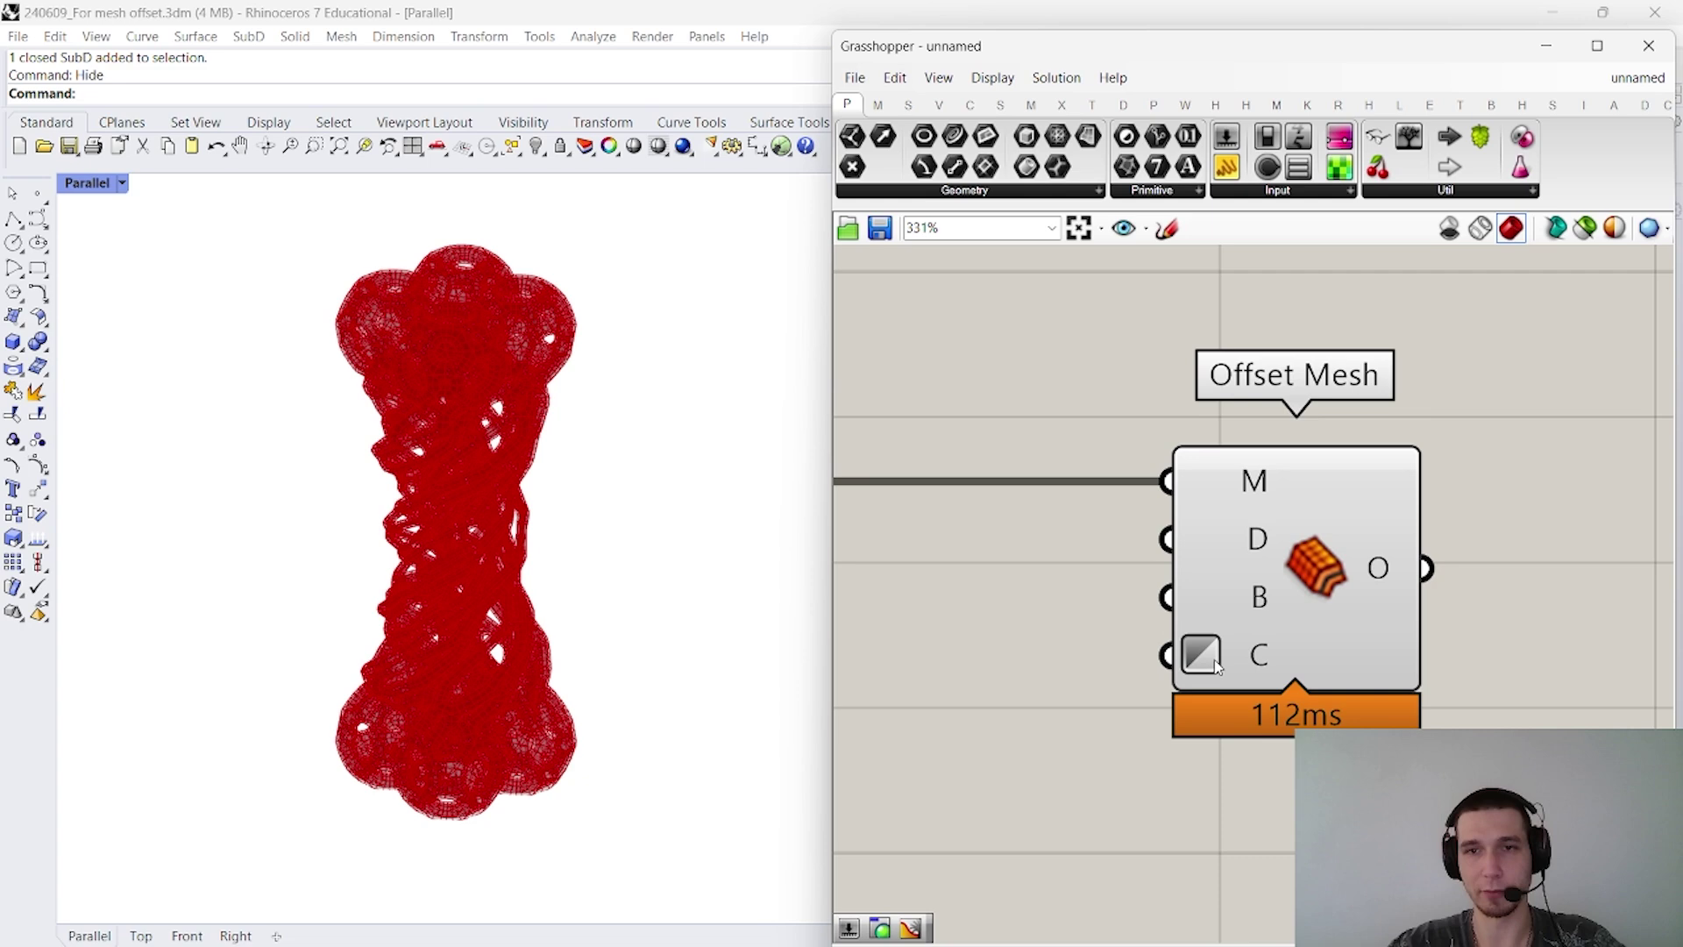
left_click_drag(1217, 666, 1139, 406)
left_click(1151, 355)
scroll(1151, 355, "down", 5)
Turn off the preview of the Mesh from SubD component
right_click(1138, 406)
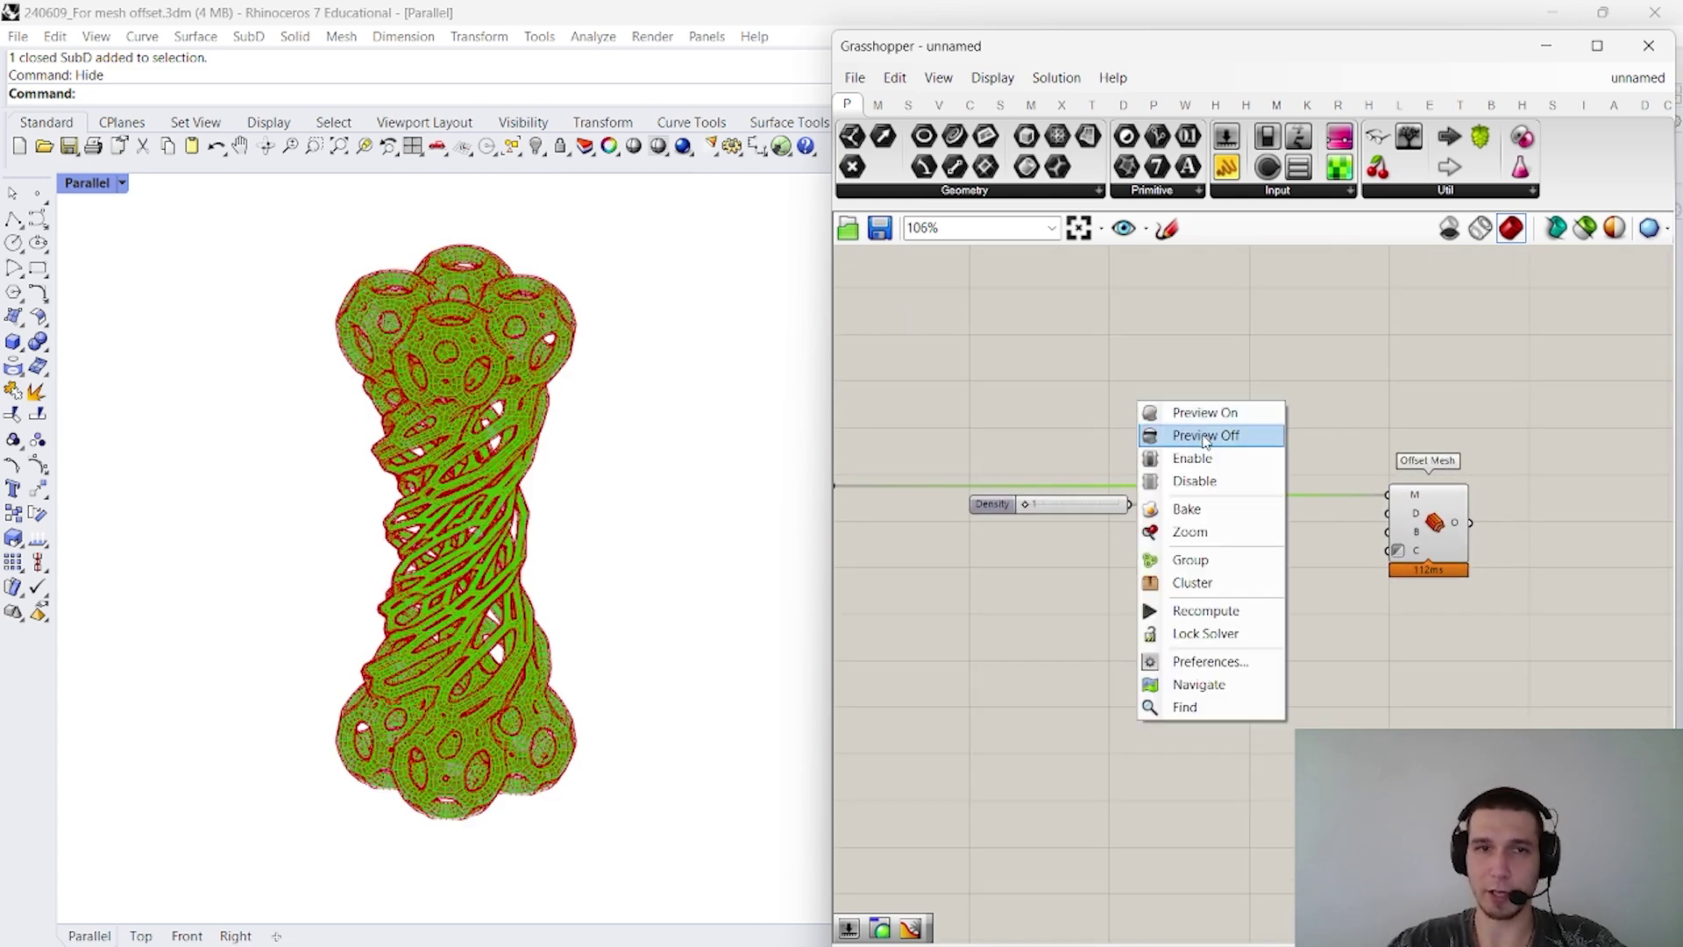
left_click(1205, 435)
right_click_drag(1365, 456, 1352, 465)
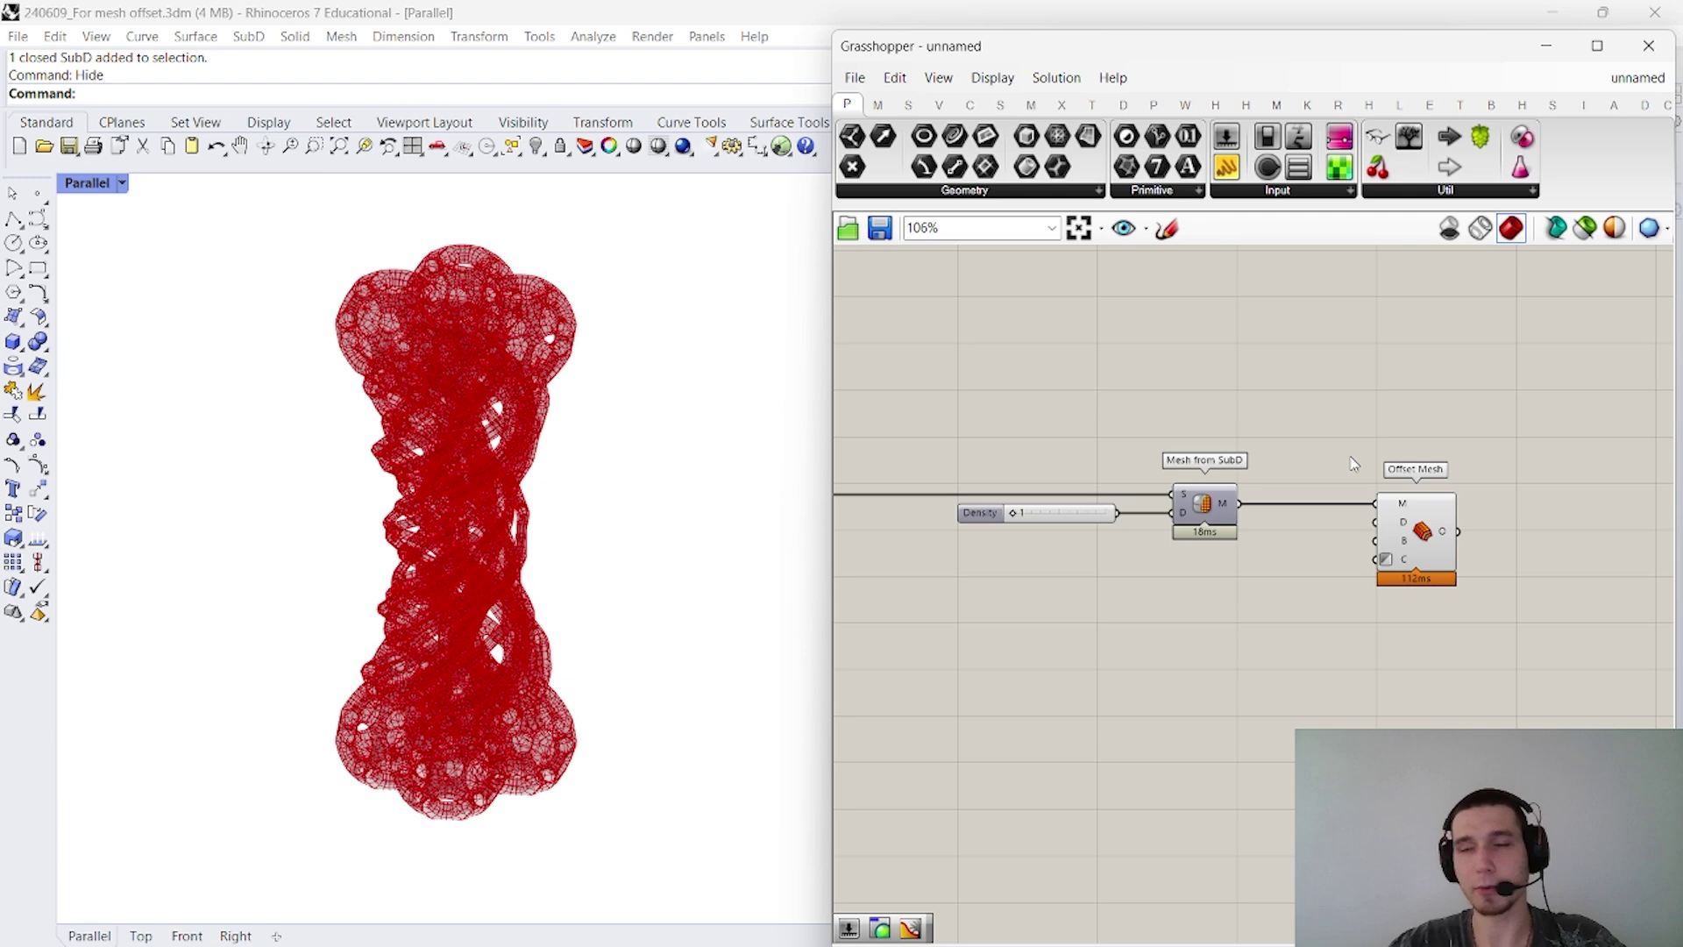
scroll(1490, 517, "up", 2)
Reposition the Offset Mesh component on the canvas
double_click(1236, 614)
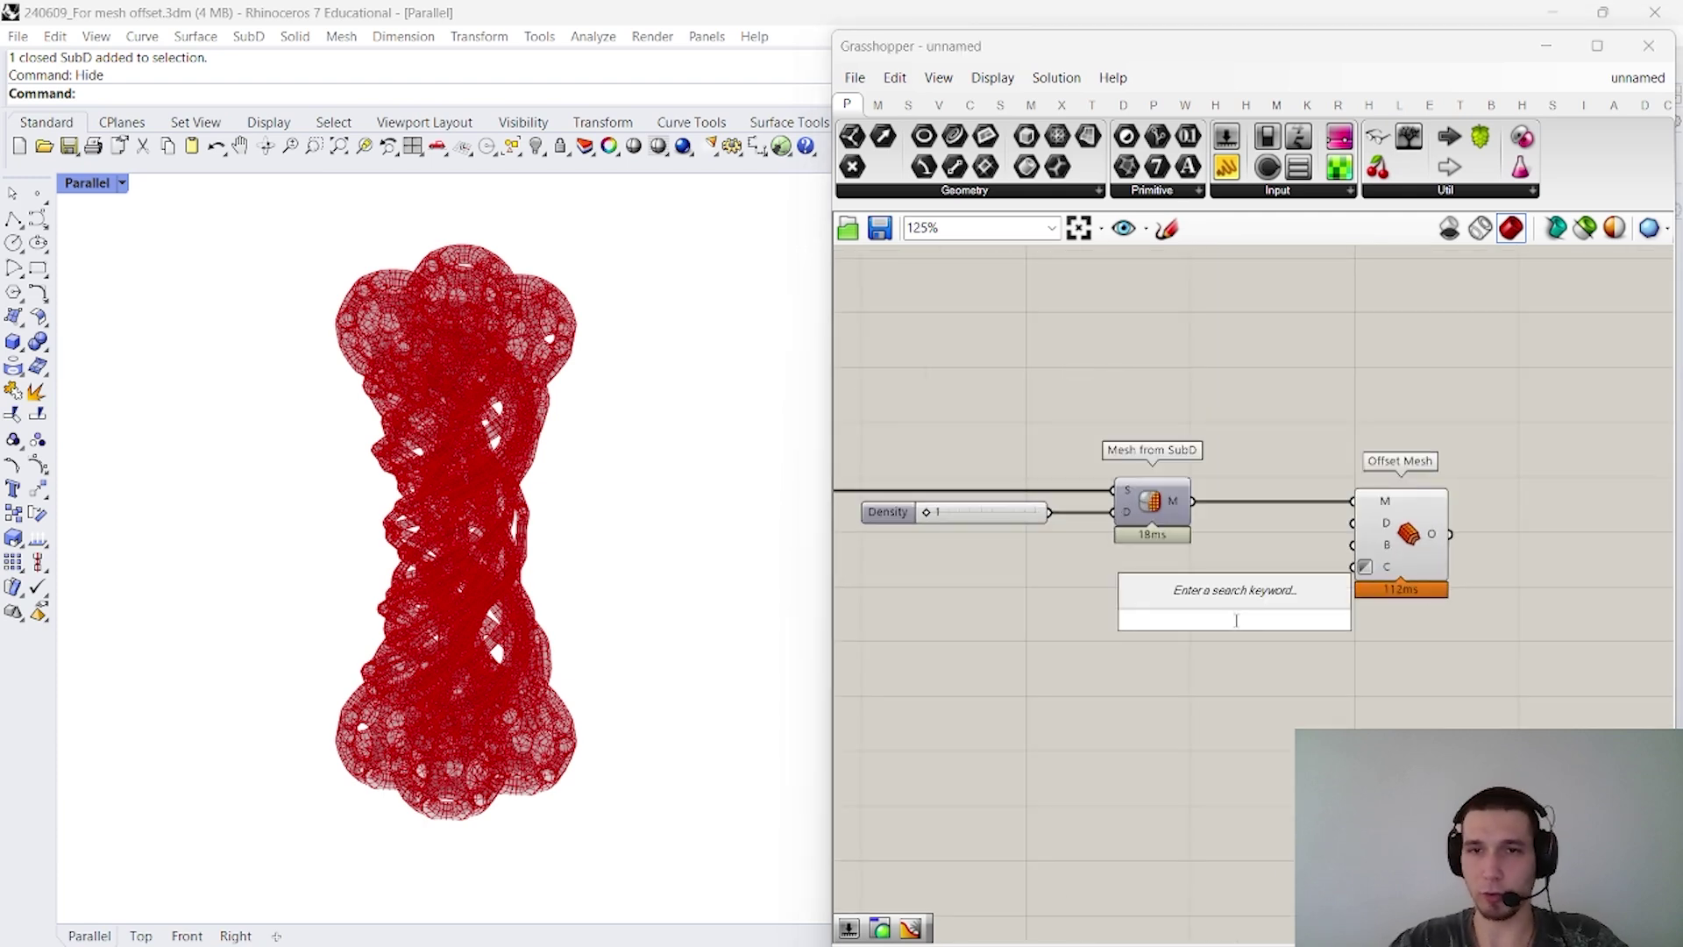
right_click_drag(1306, 704, 1026, 847)
scroll(1122, 666, "up", 2)
left_click(1122, 667)
right_click_drag(1122, 666, 1352, 675)
left_click_drag(1353, 675, 1349, 675)
left_click(1261, 543)
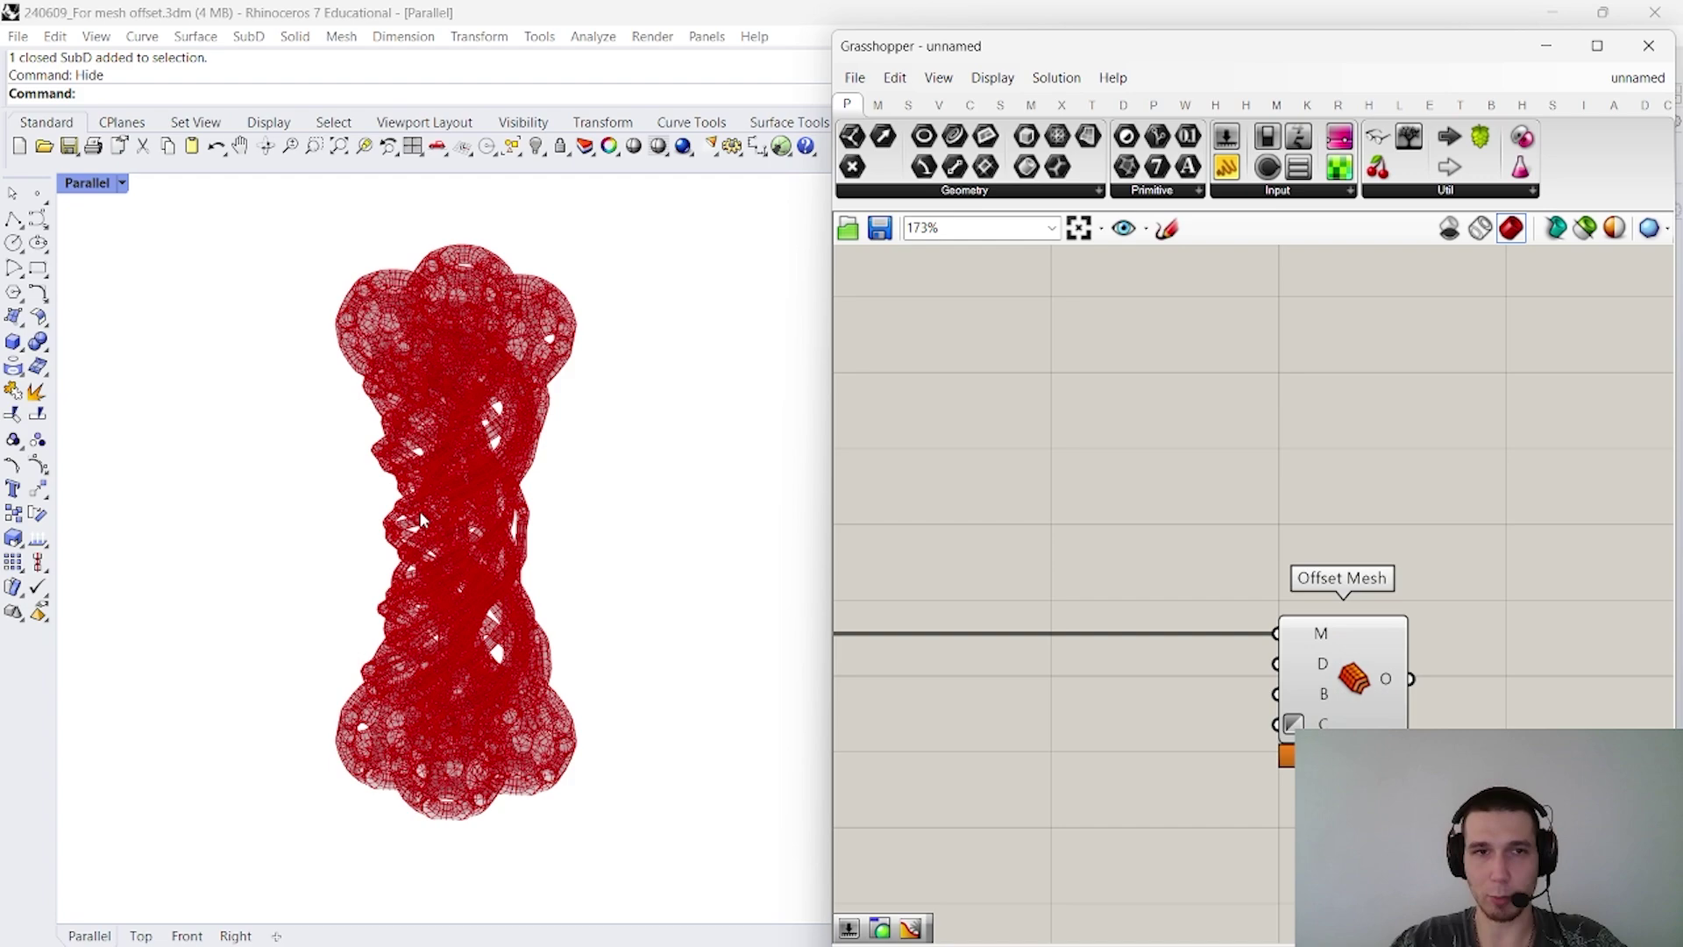
scroll(530, 255, "up", 6)
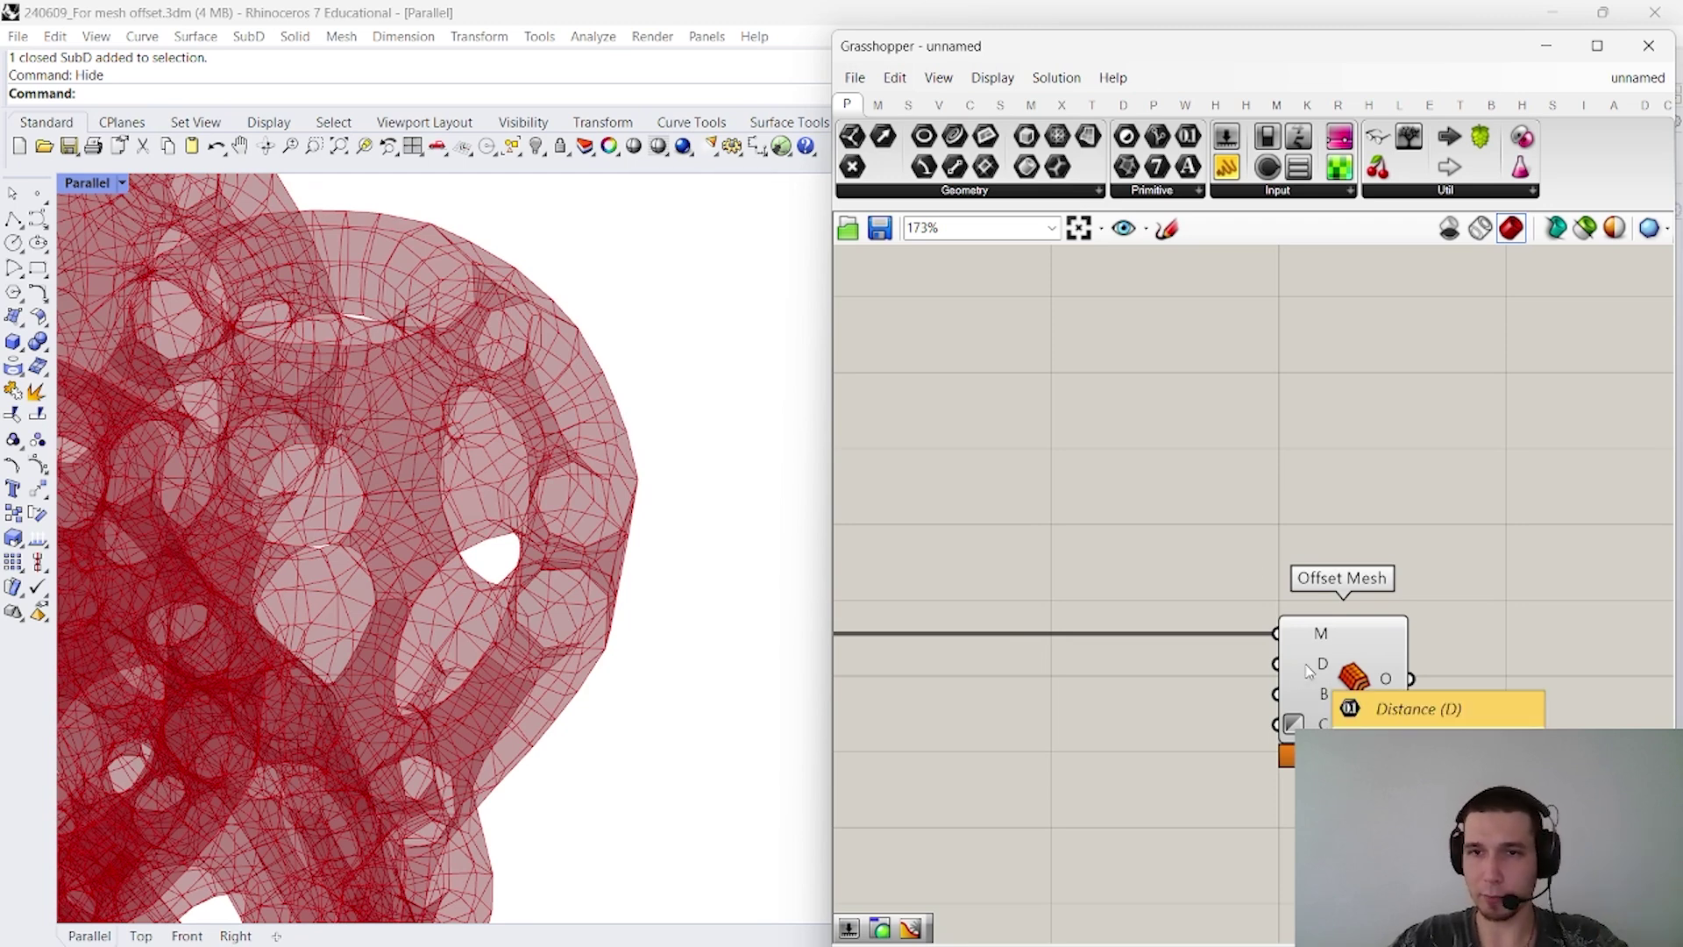
Add a 0.015 Distance number slider and wire it into Offset Mesh's D input
double_click(1098, 791)
type("0.015")
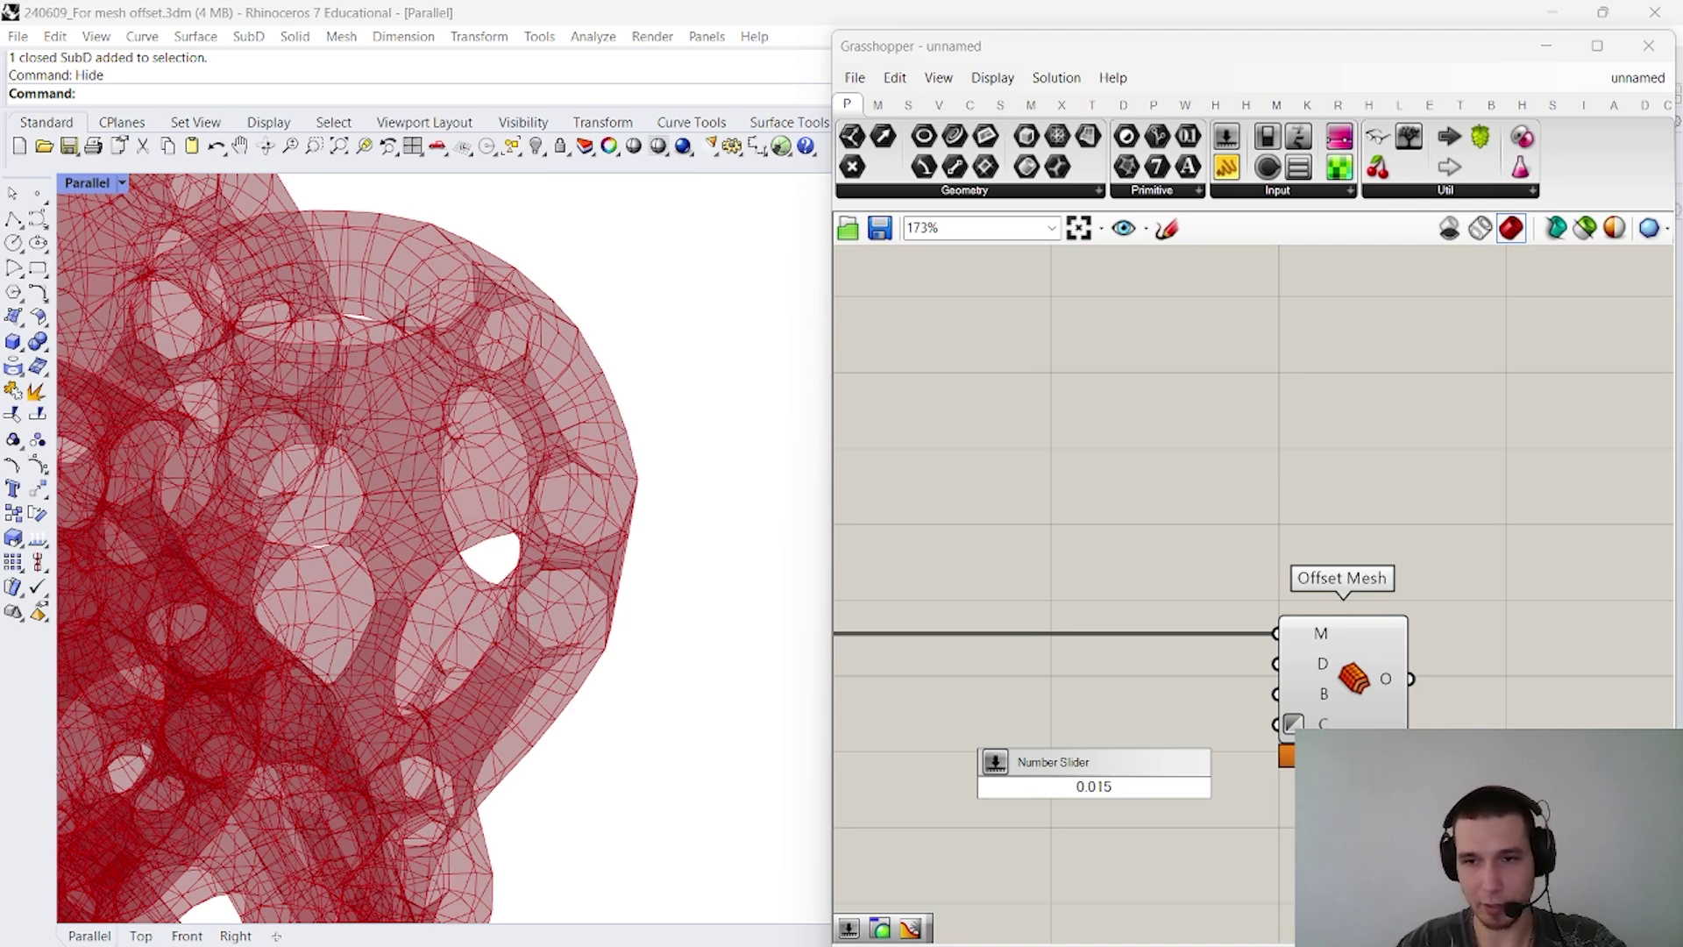
key("Return")
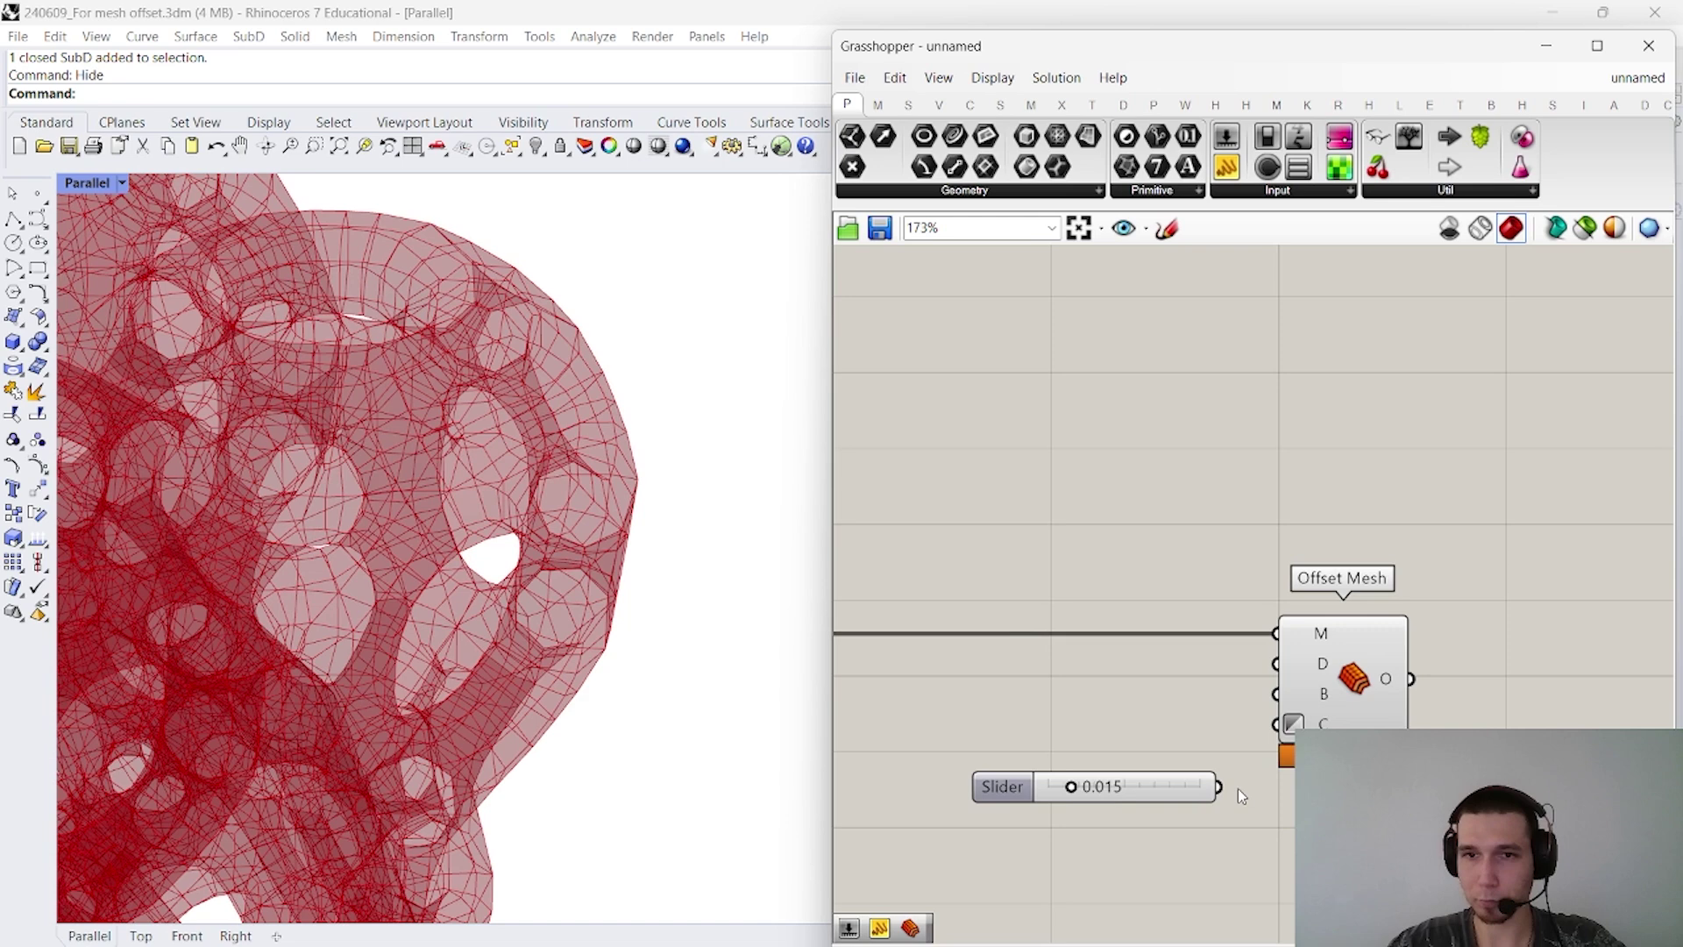
left_click_drag(1219, 786, 1488, 656)
left_click(1182, 558)
scroll(1175, 561, "down", 2)
scroll(1260, 599, "up", 2)
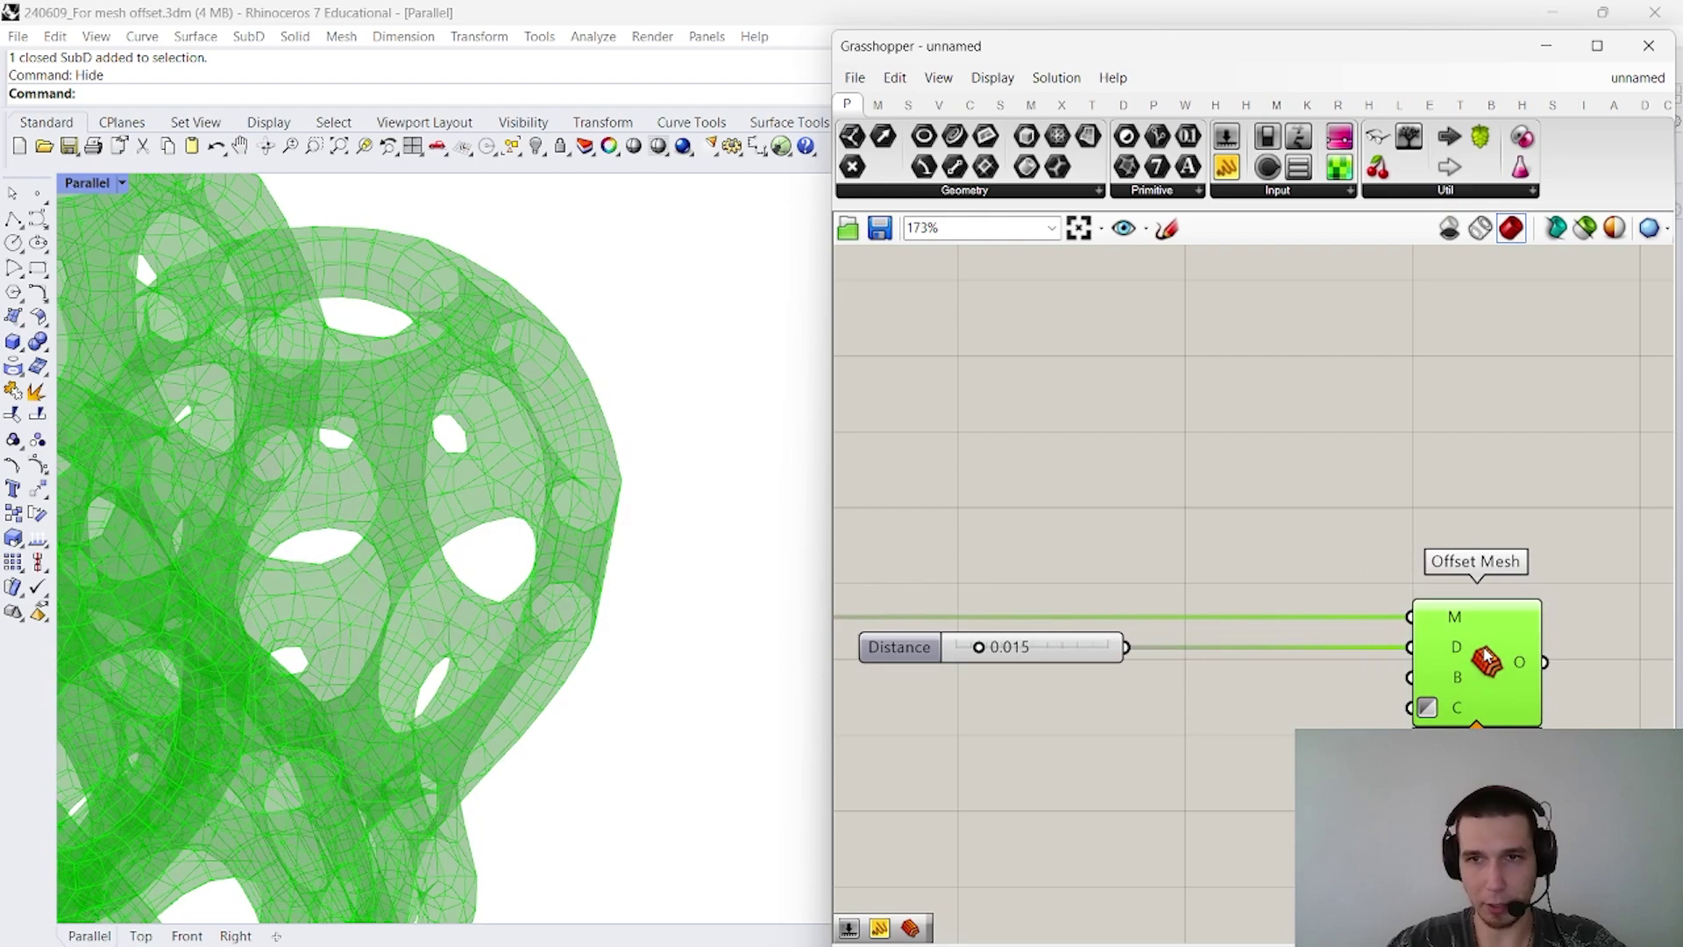
Align the Distance slider and Offset Mesh neatly on the canvas
left_click(1334, 556)
left_click_drag(1080, 664, 1179, 673)
left_click(1235, 534)
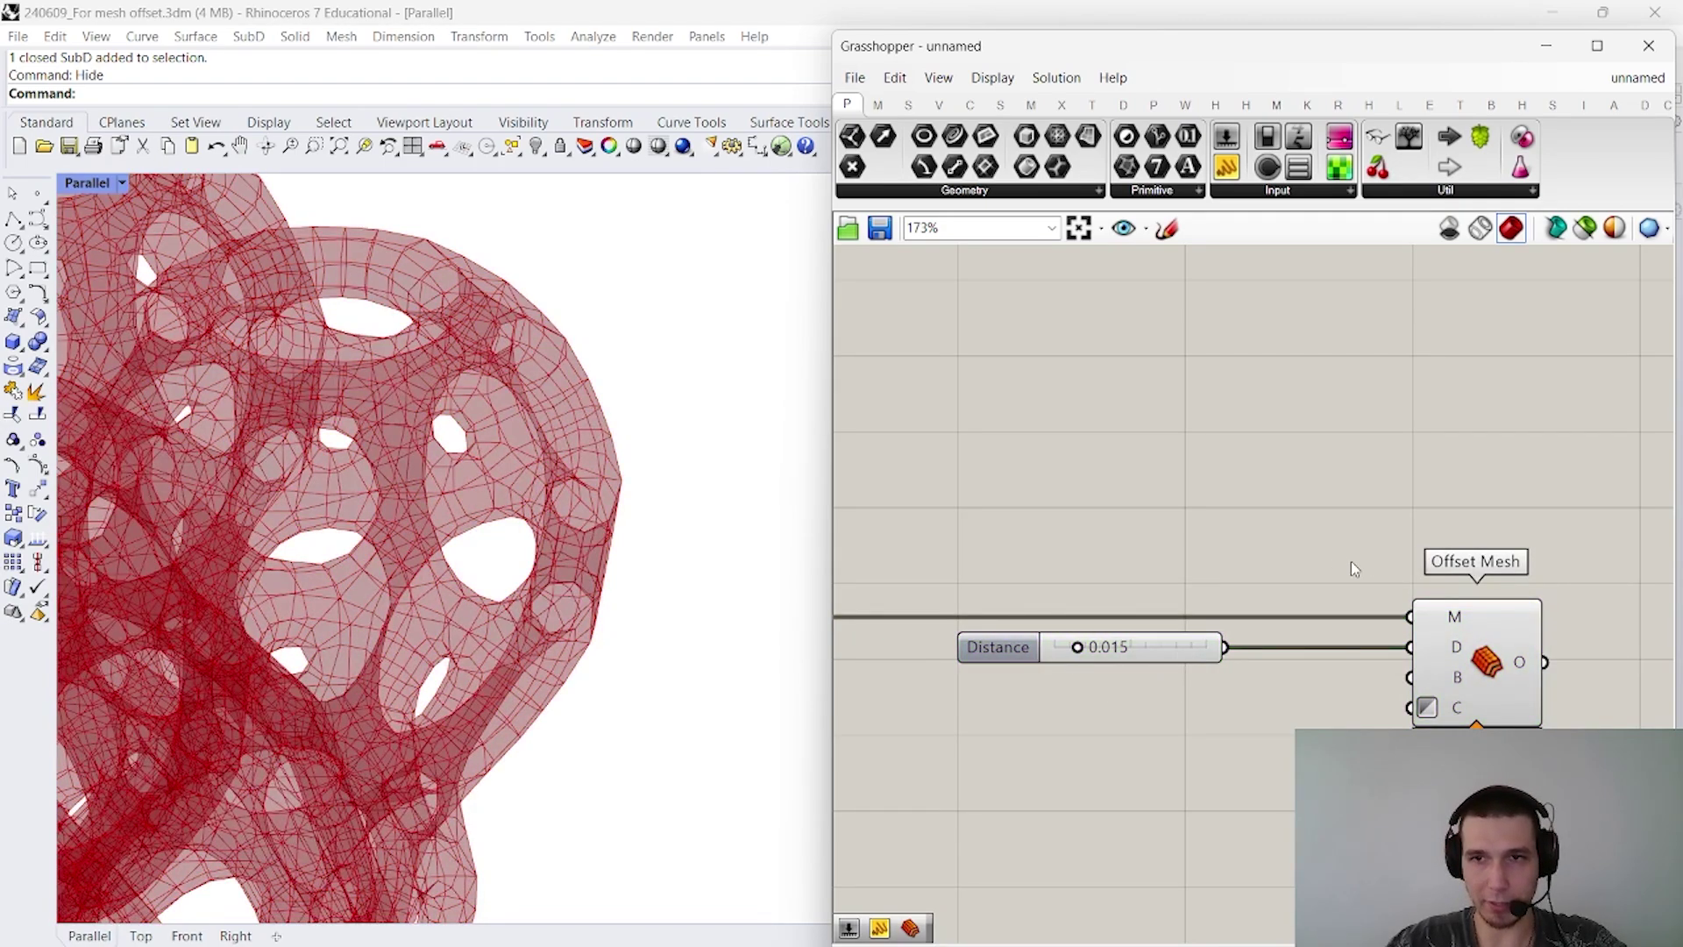
scroll(1354, 568, "up", 2)
left_click_drag(1446, 646, 1255, 646)
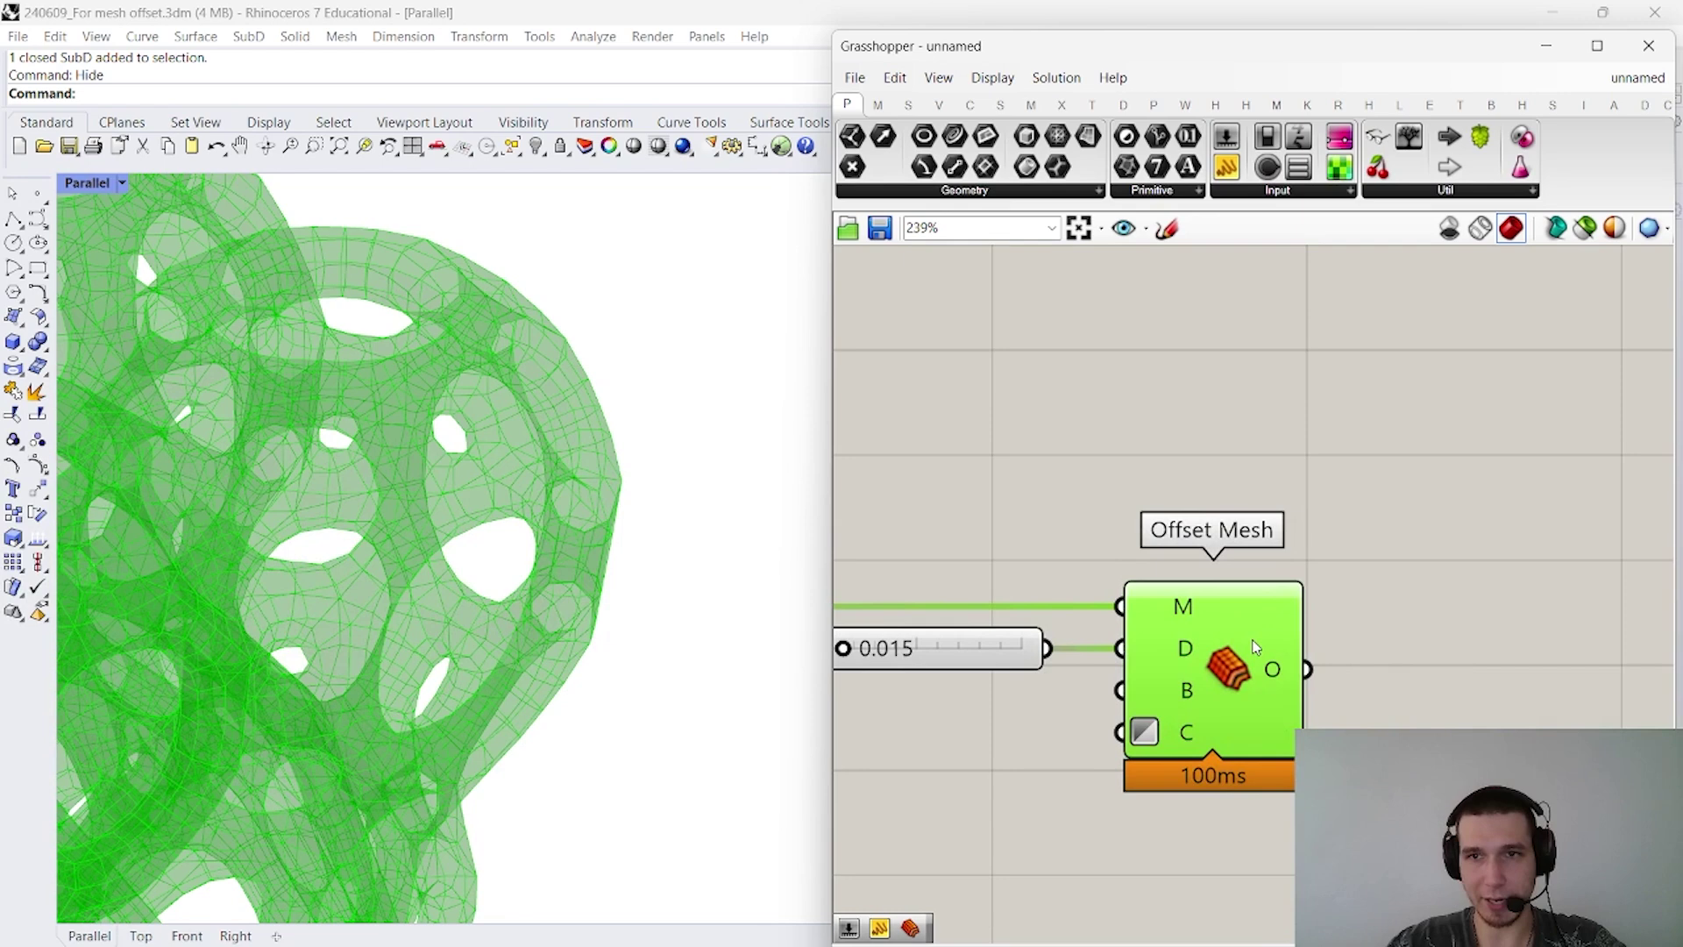
scroll(1353, 623, "down", 4)
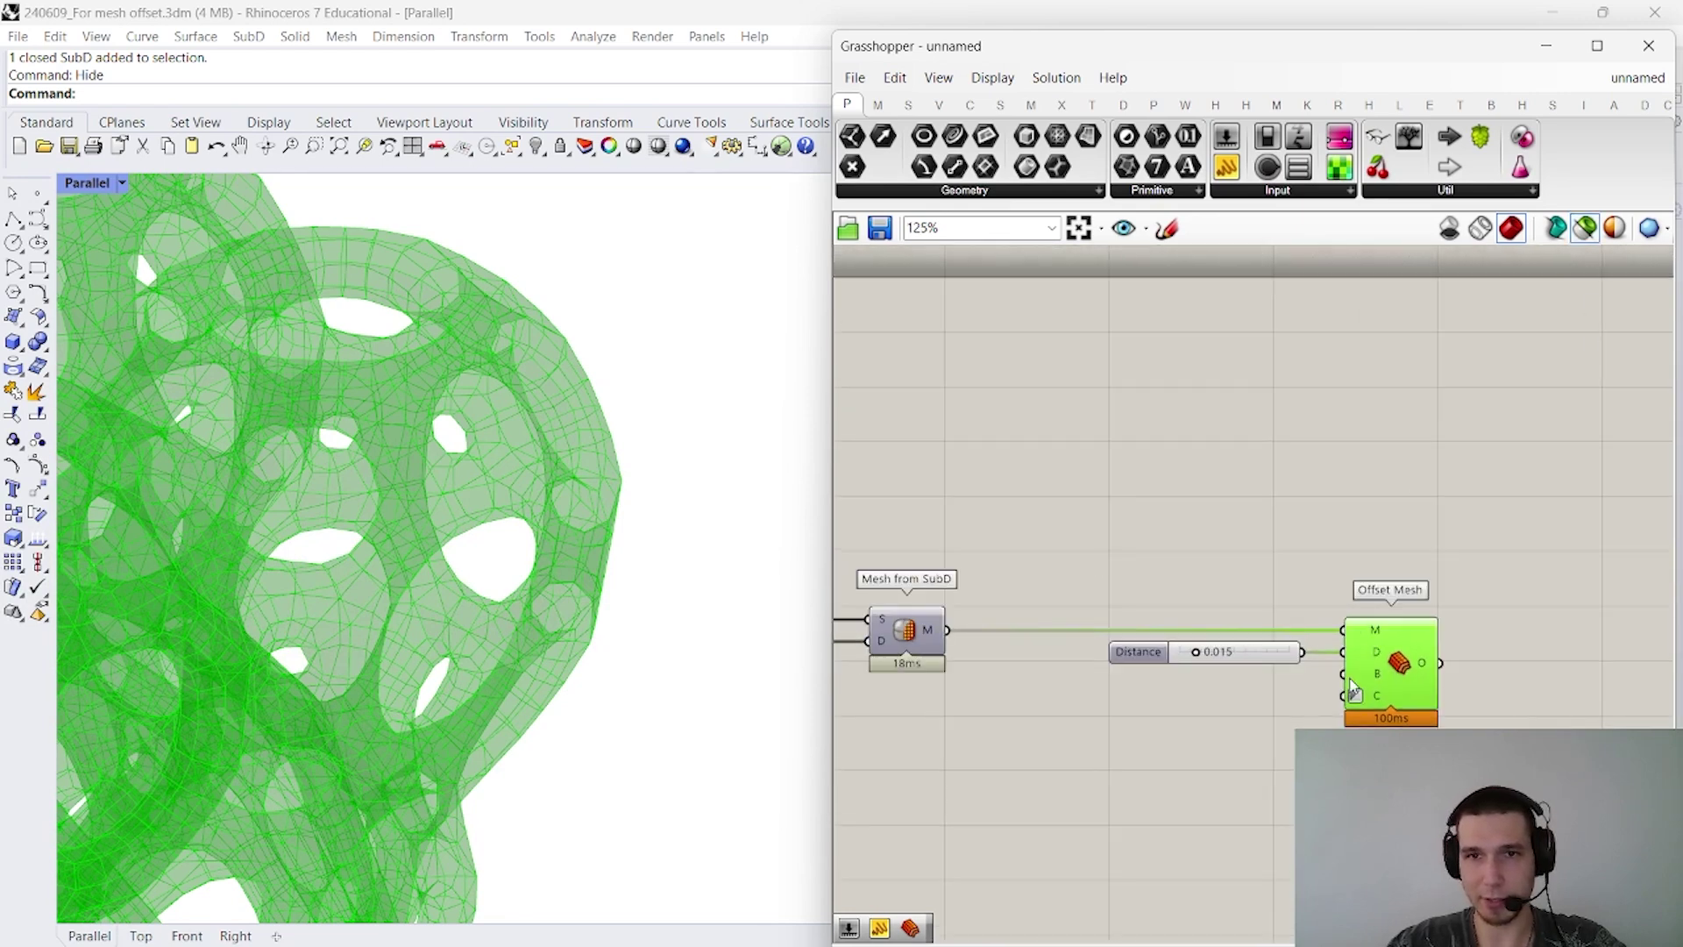
Compare the Mesh from SubD and Offset Mesh previews, then hide the definition's preview
left_click(932, 659)
left_click(1390, 671)
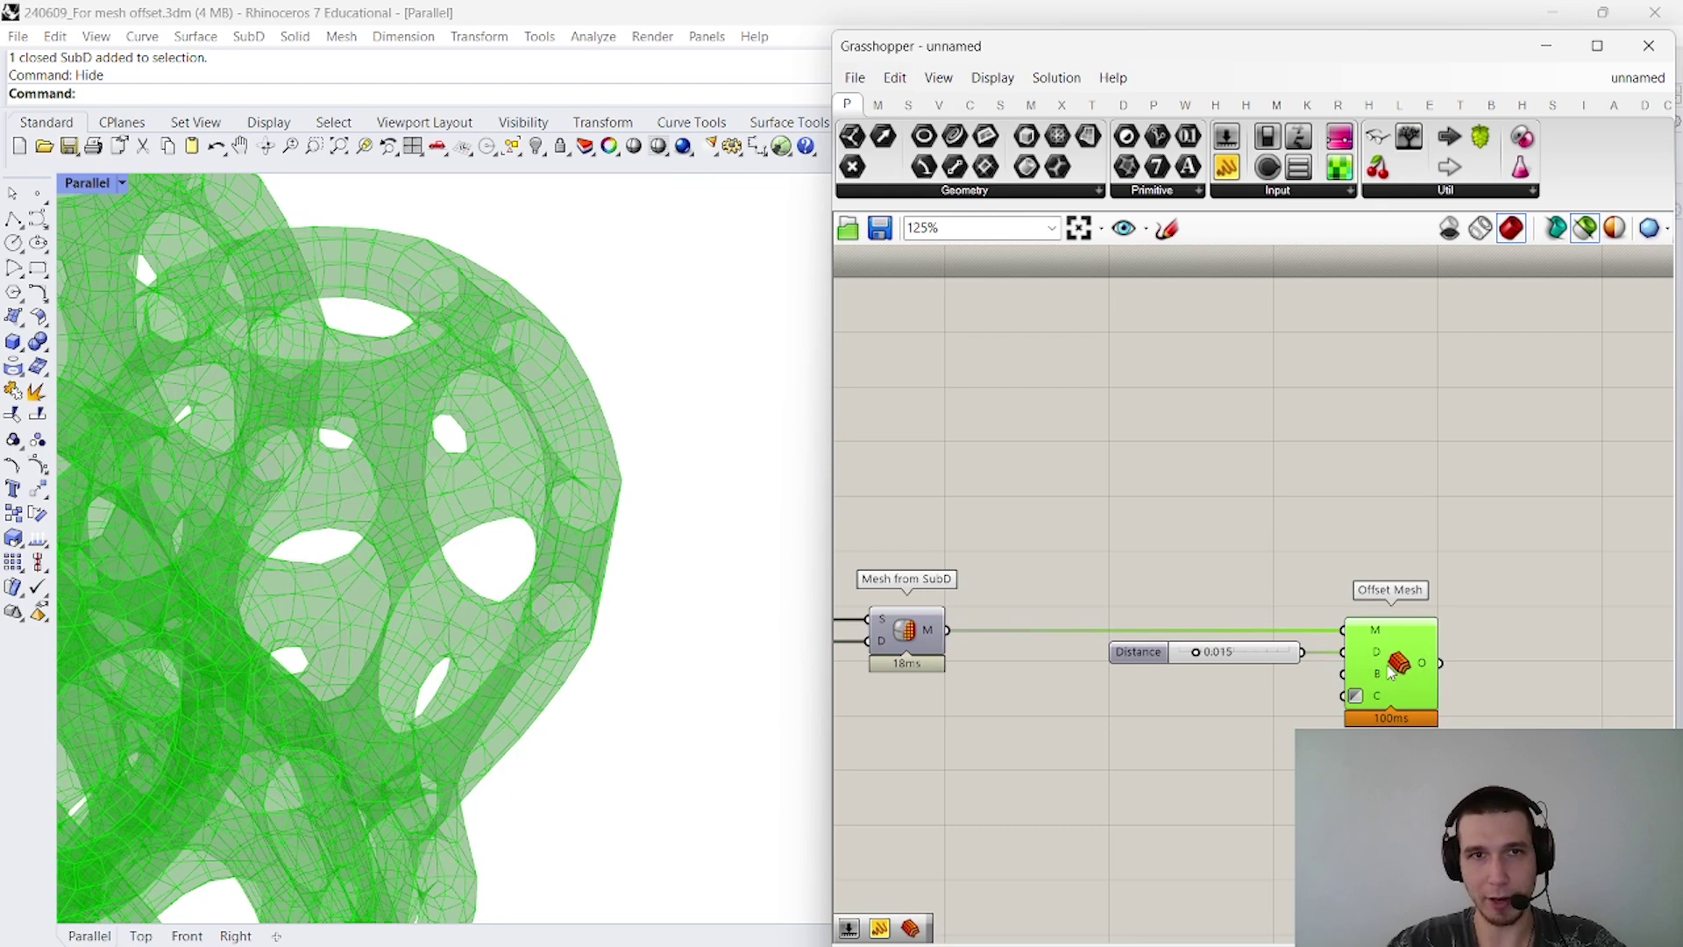
left_click(910, 637)
left_click(1376, 649)
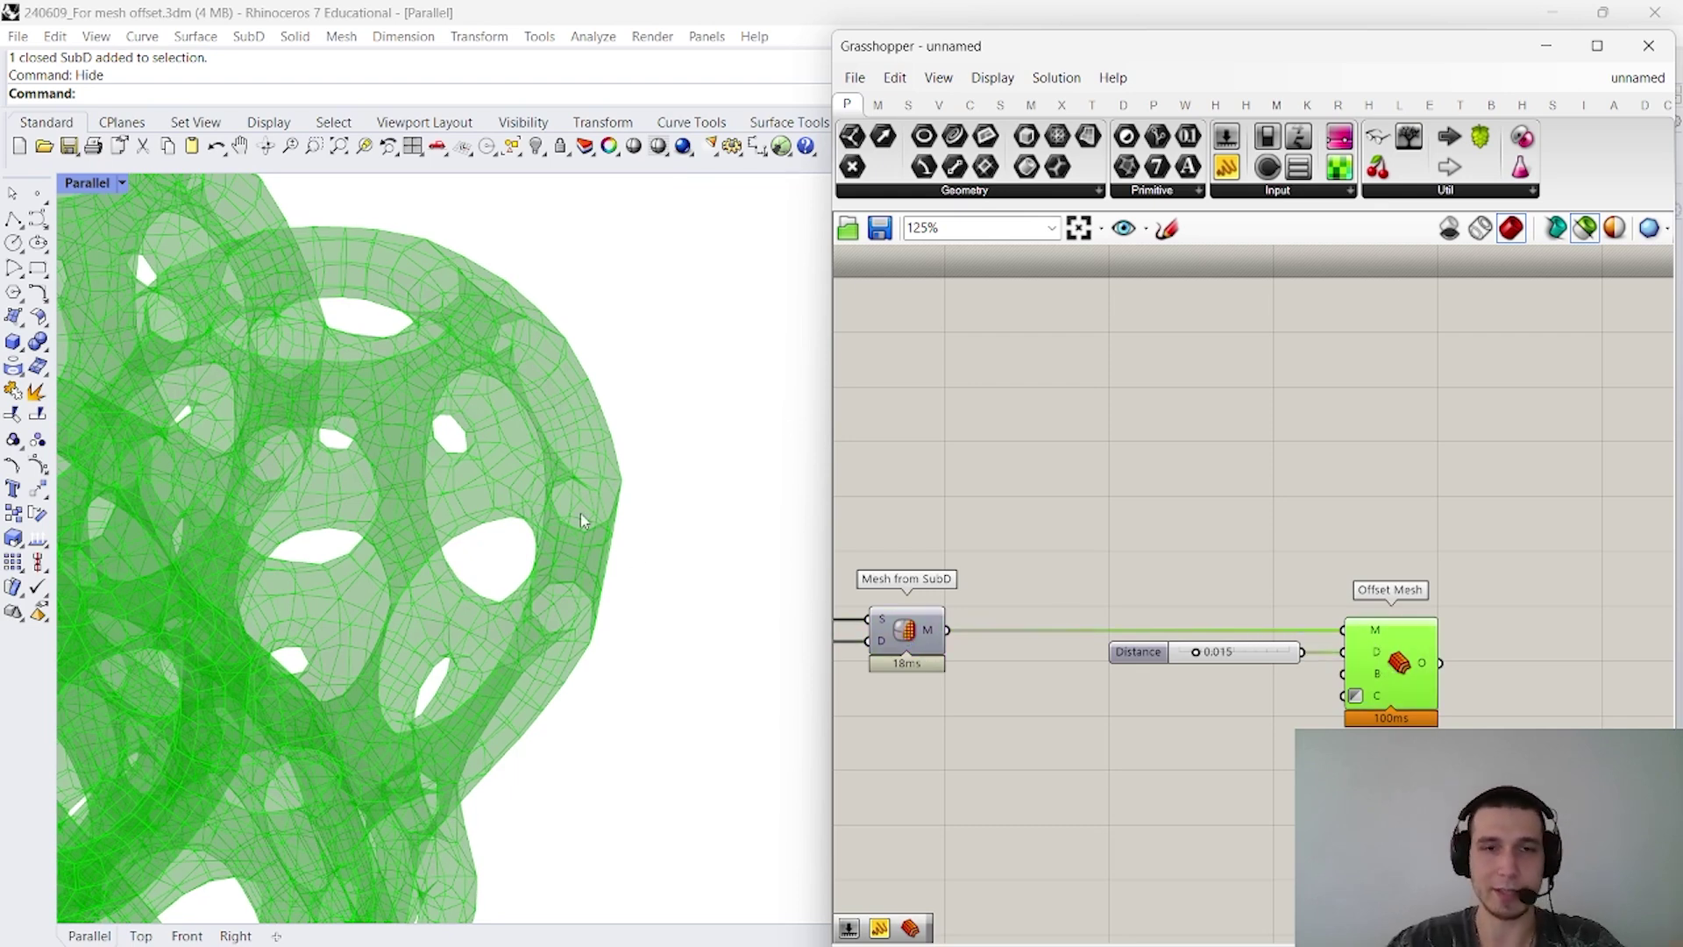
left_click(912, 633)
key("ctrl+e")
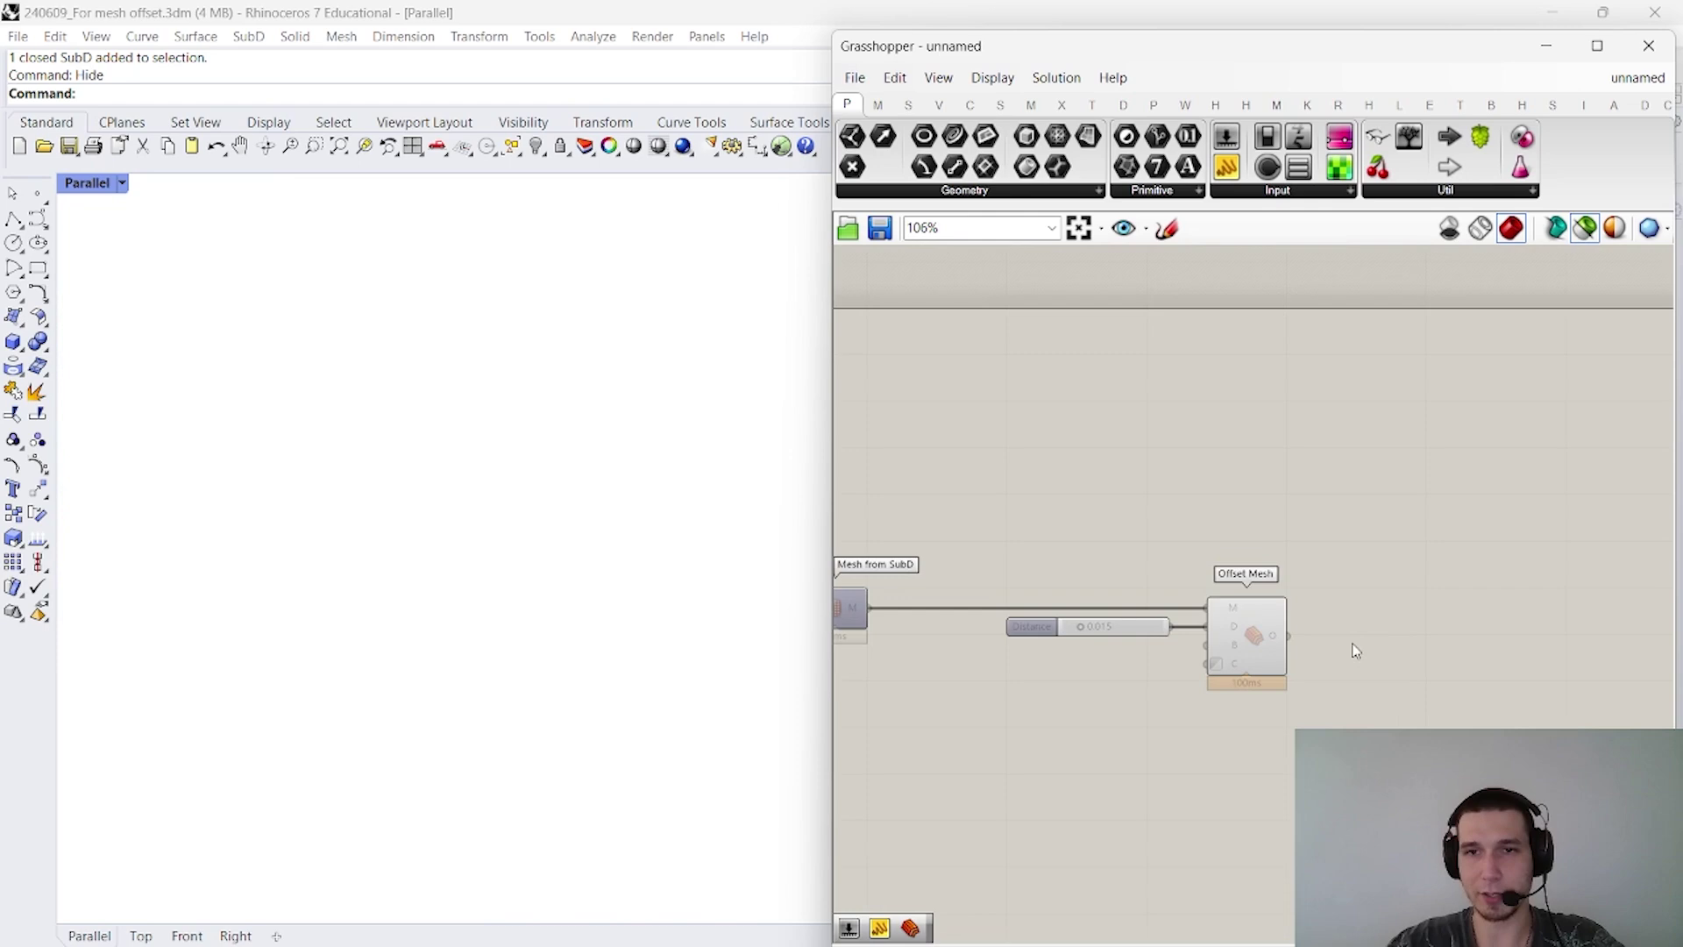
key("ctrl+e")
Add a Mesh Edges component and wire the Offset Mesh output into its M input
left_click(1306, 620)
scroll(1306, 621, "up", 2)
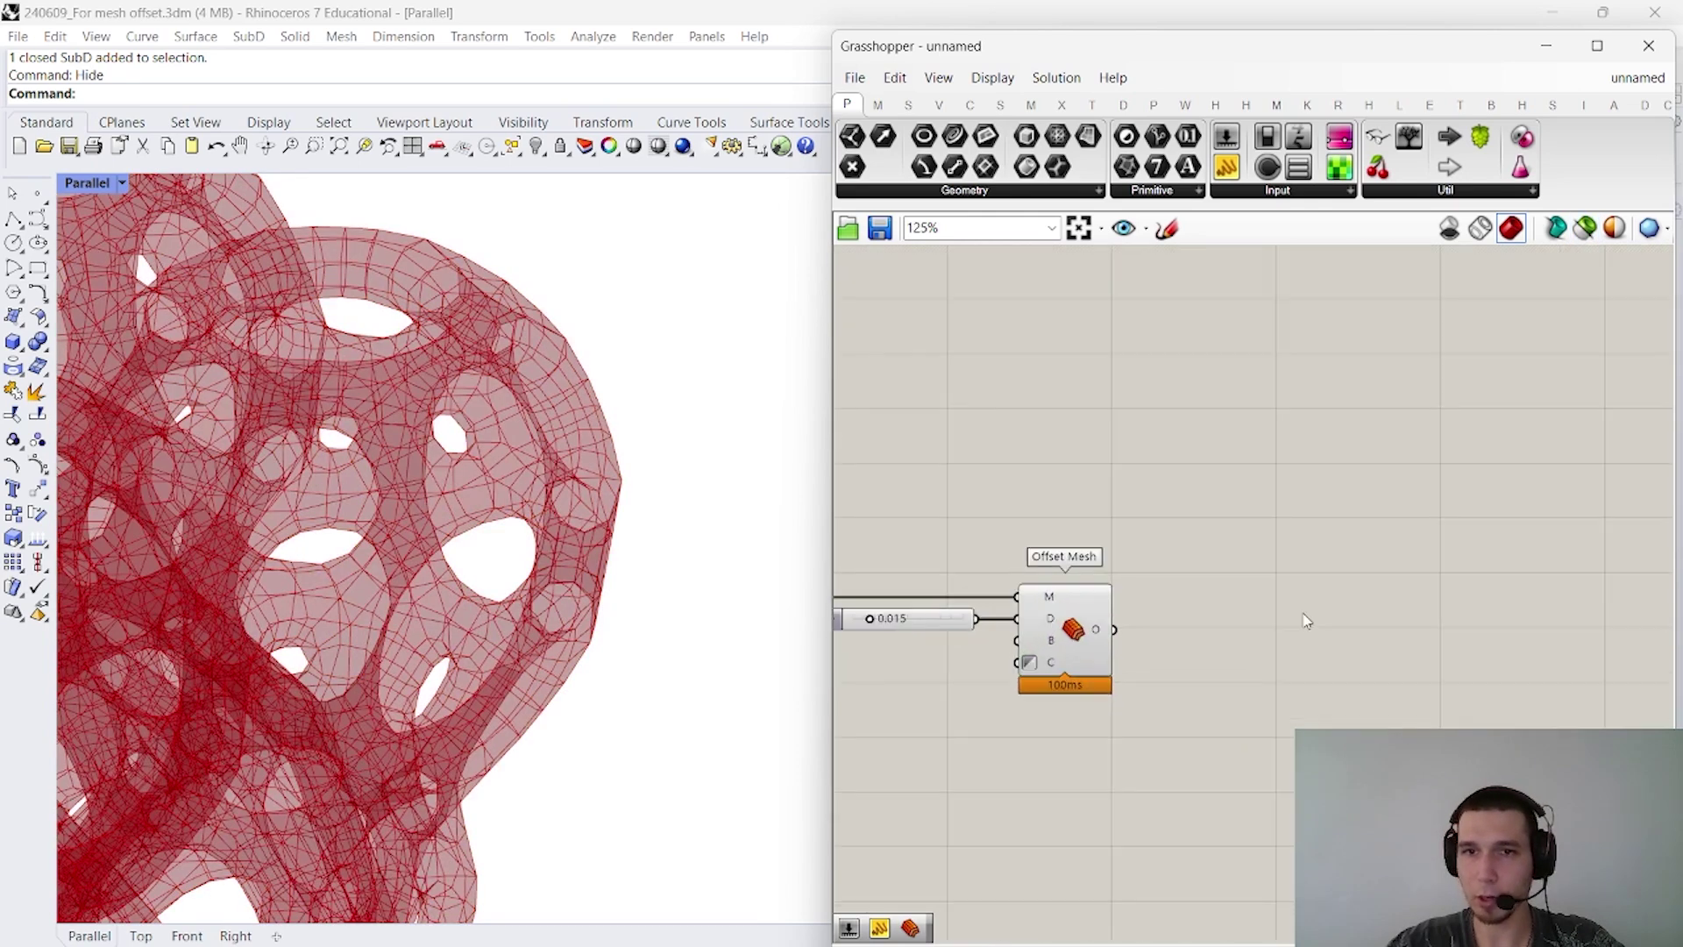
double_click(1306, 620)
type("mesh edges")
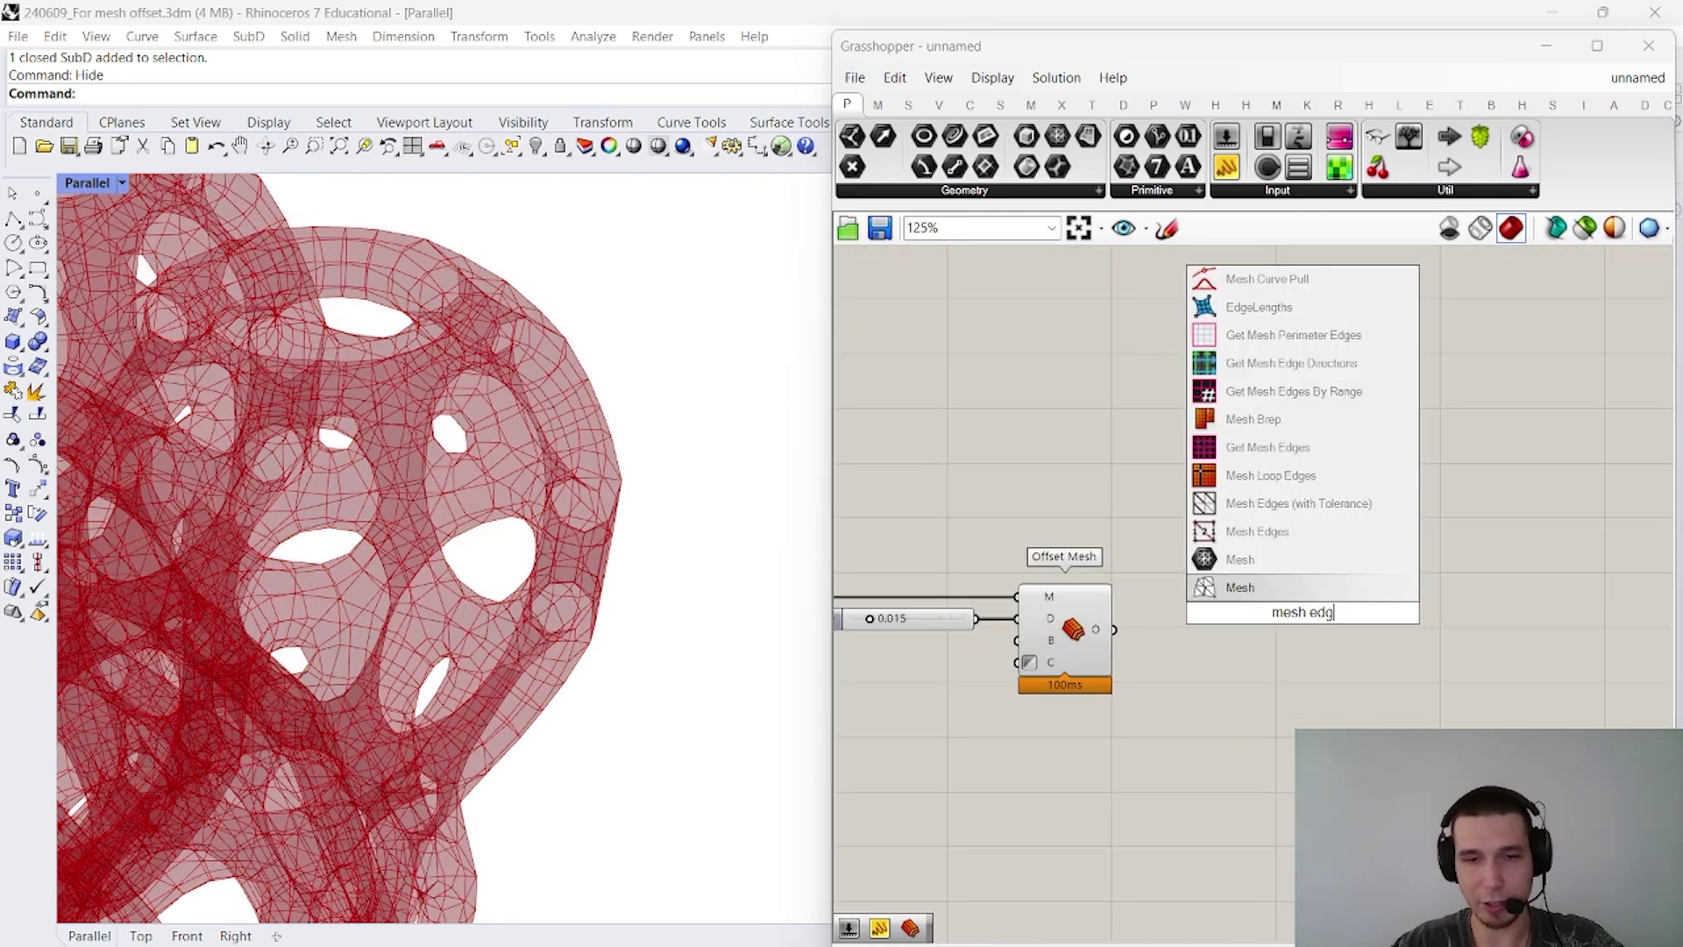
left_click(1263, 532)
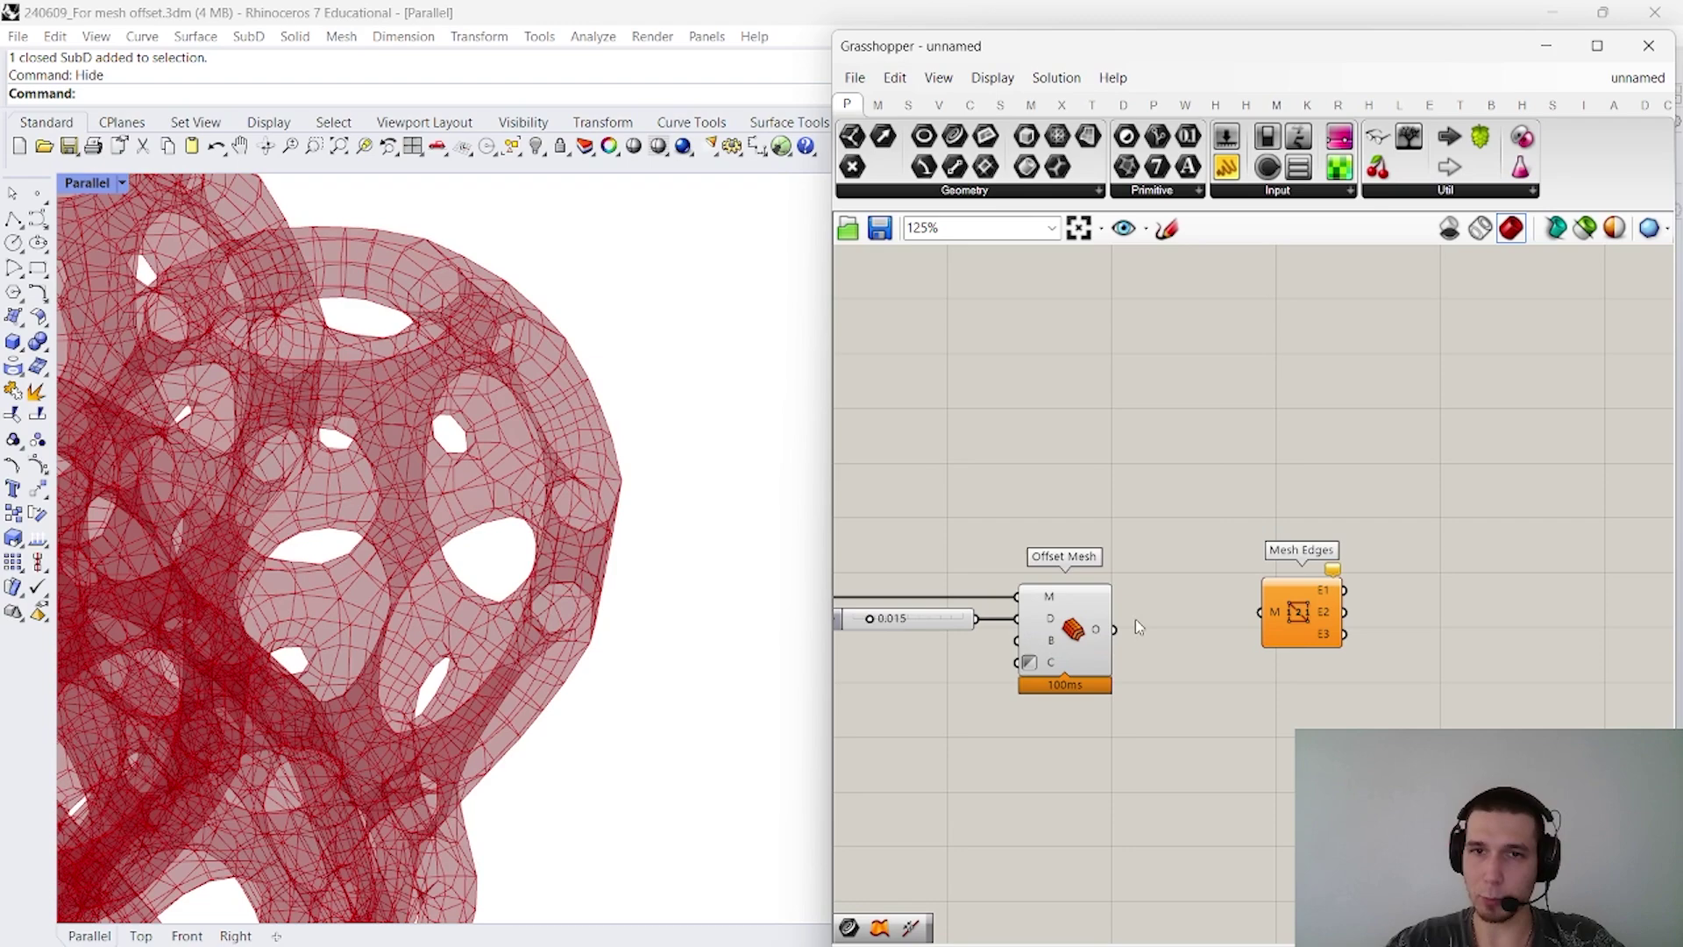
left_click_drag(1115, 628, 1297, 611)
left_click_drag(1114, 628, 1241, 628)
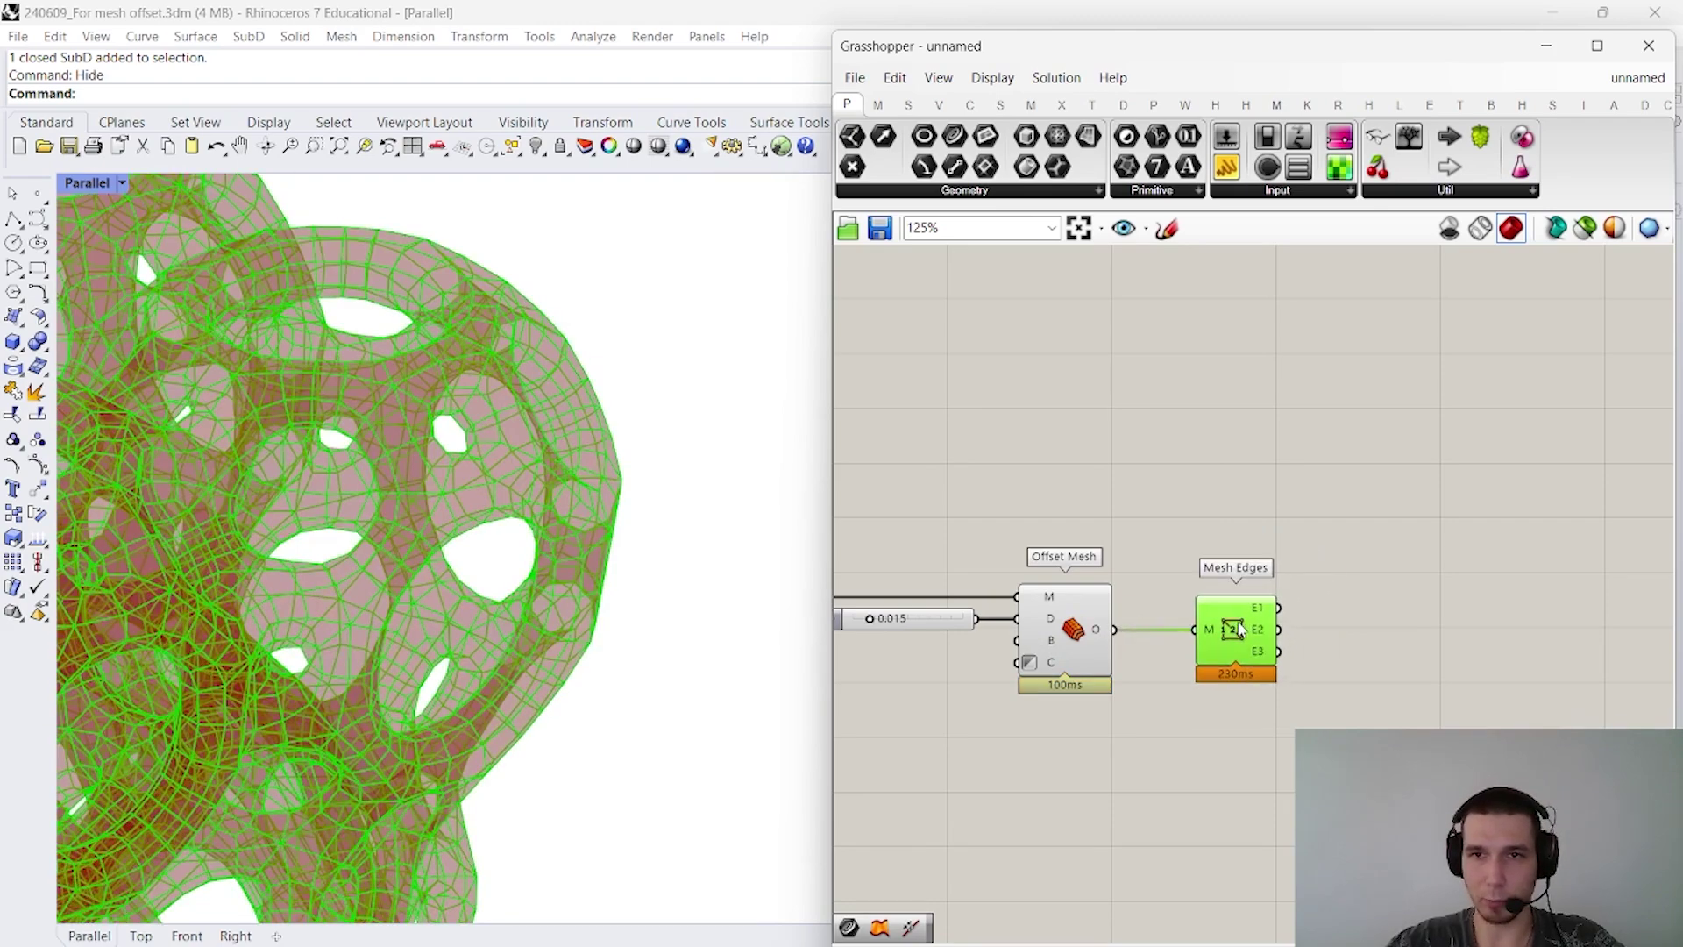
Turn off the Offset Mesh component's preview
left_click(1097, 815)
left_click(1065, 631)
right_click(1060, 524)
left_click(1107, 556)
scroll(1289, 612, "up", 5)
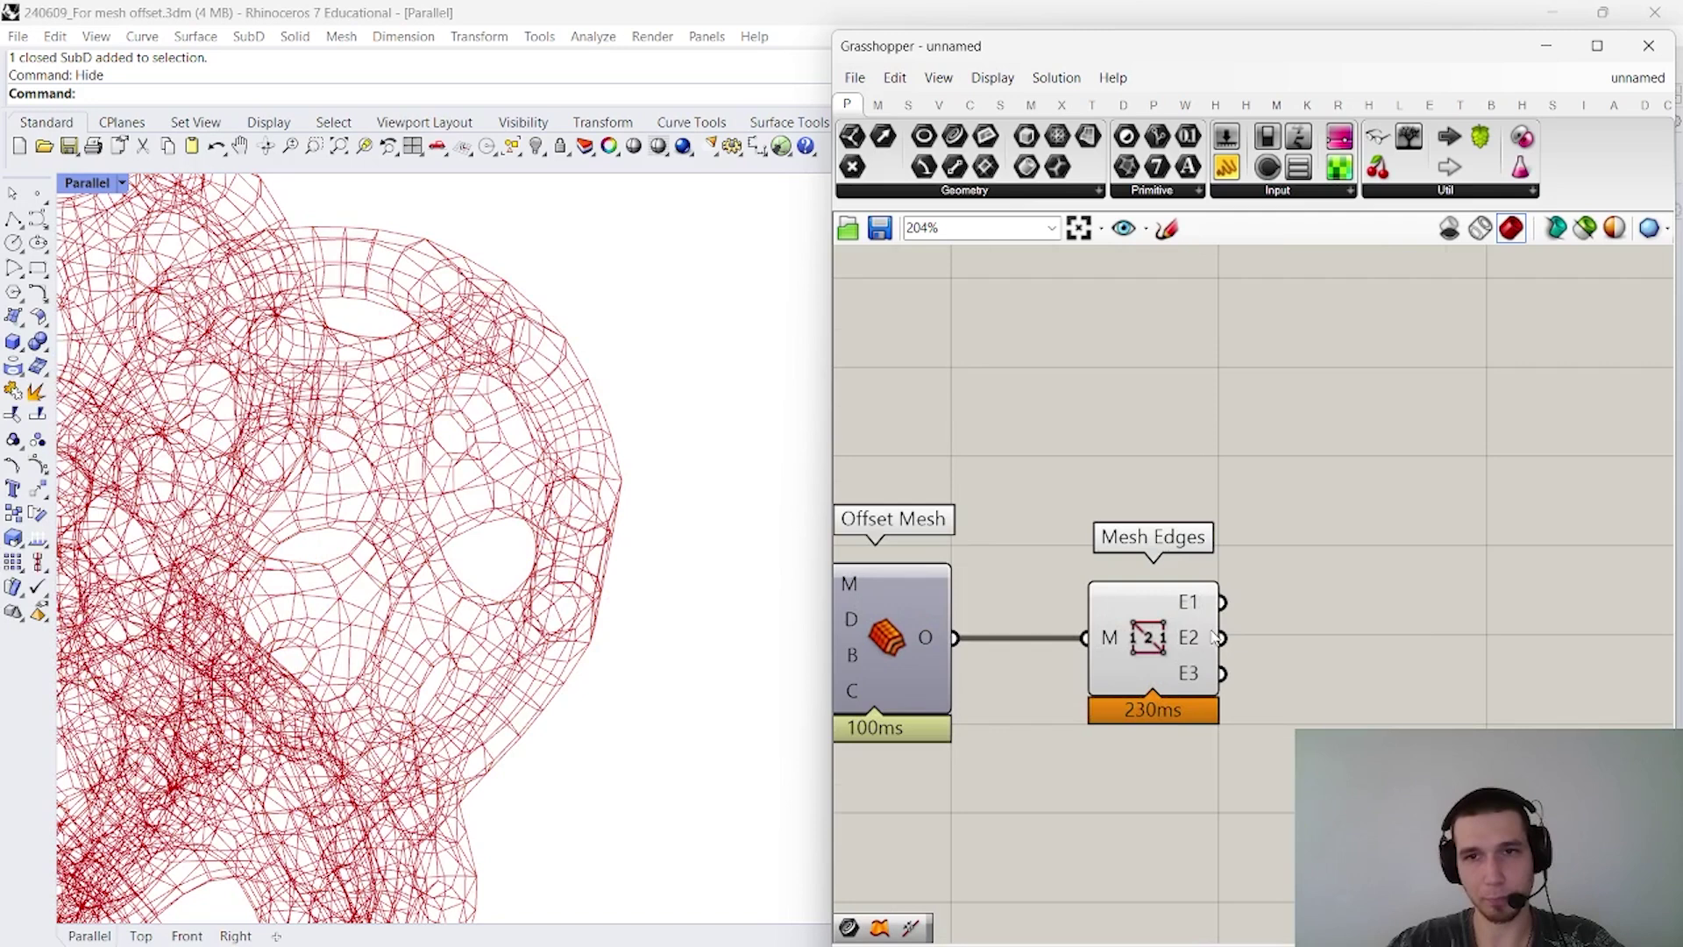
scroll(1173, 600, "down", 1)
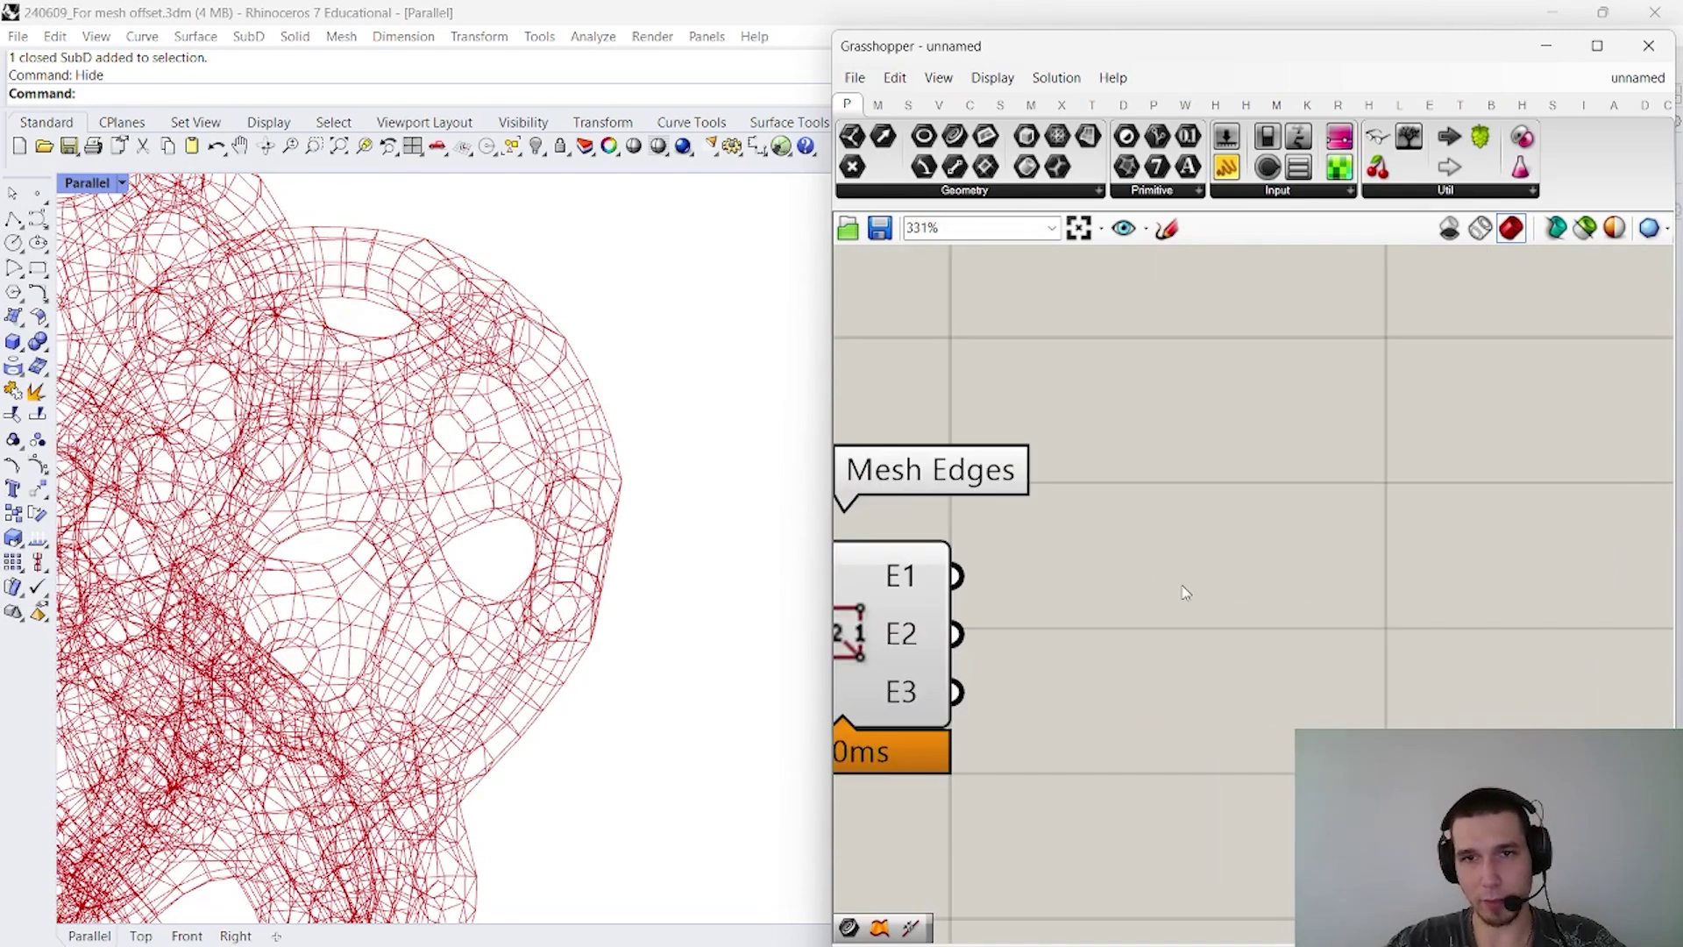
Add a Merge component and wire Mesh Edges E1 into D1 and E2 into D2
double_click(1184, 589)
type("merge")
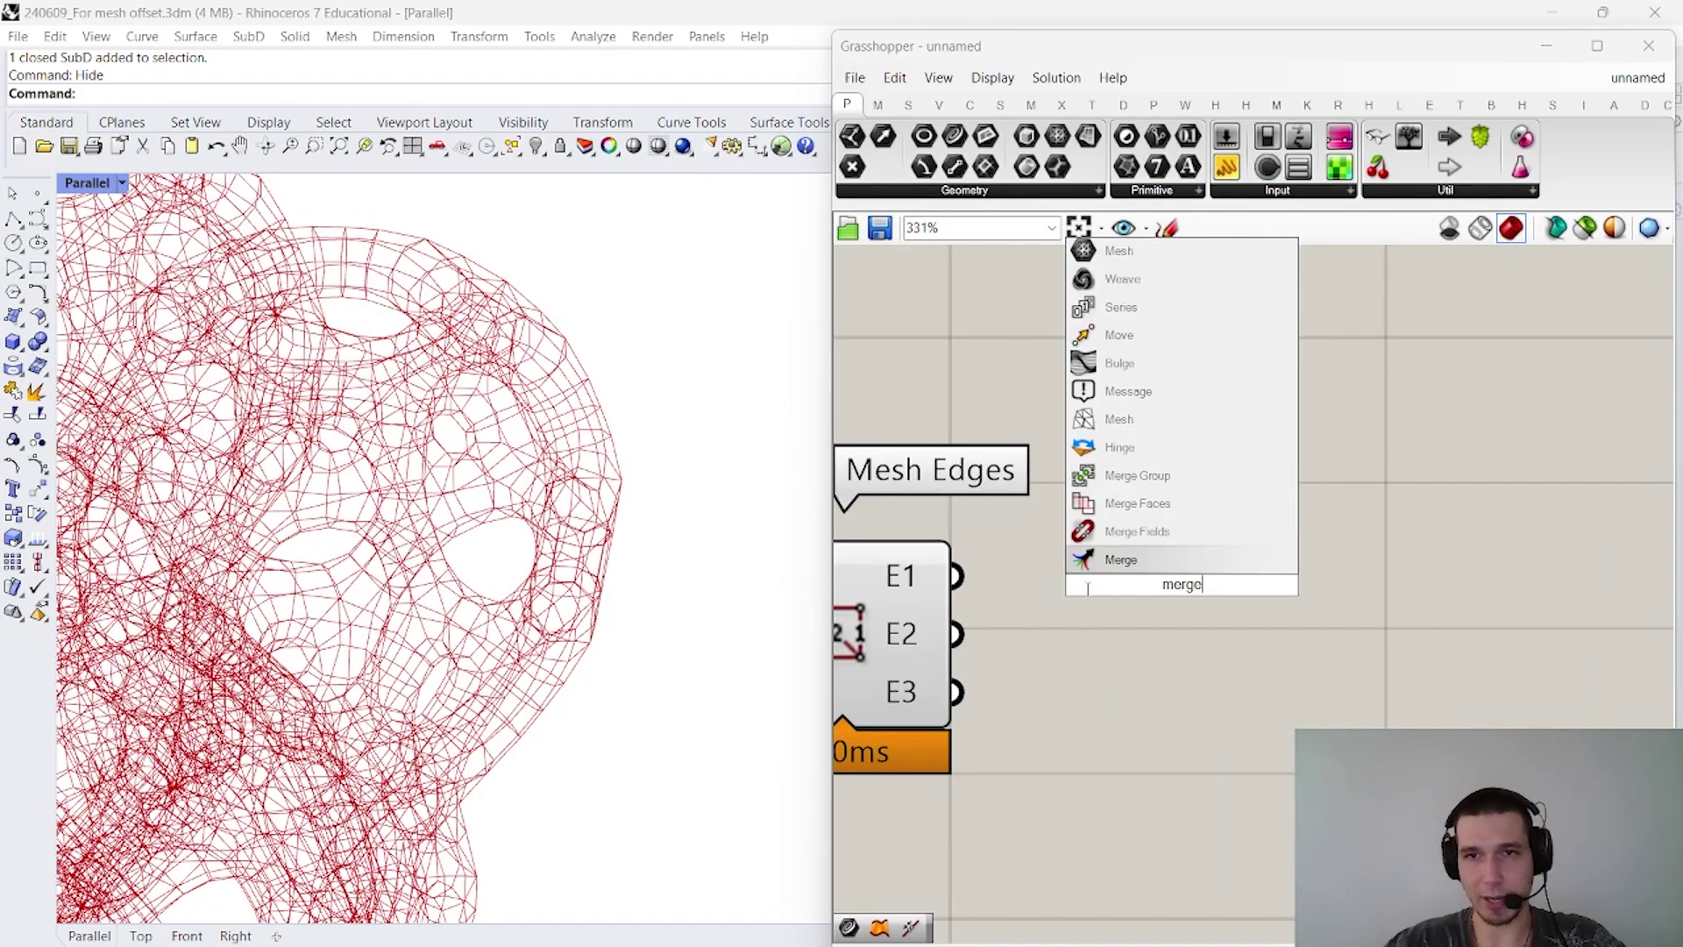
key("Return")
left_click_drag(957, 576, 1068, 555)
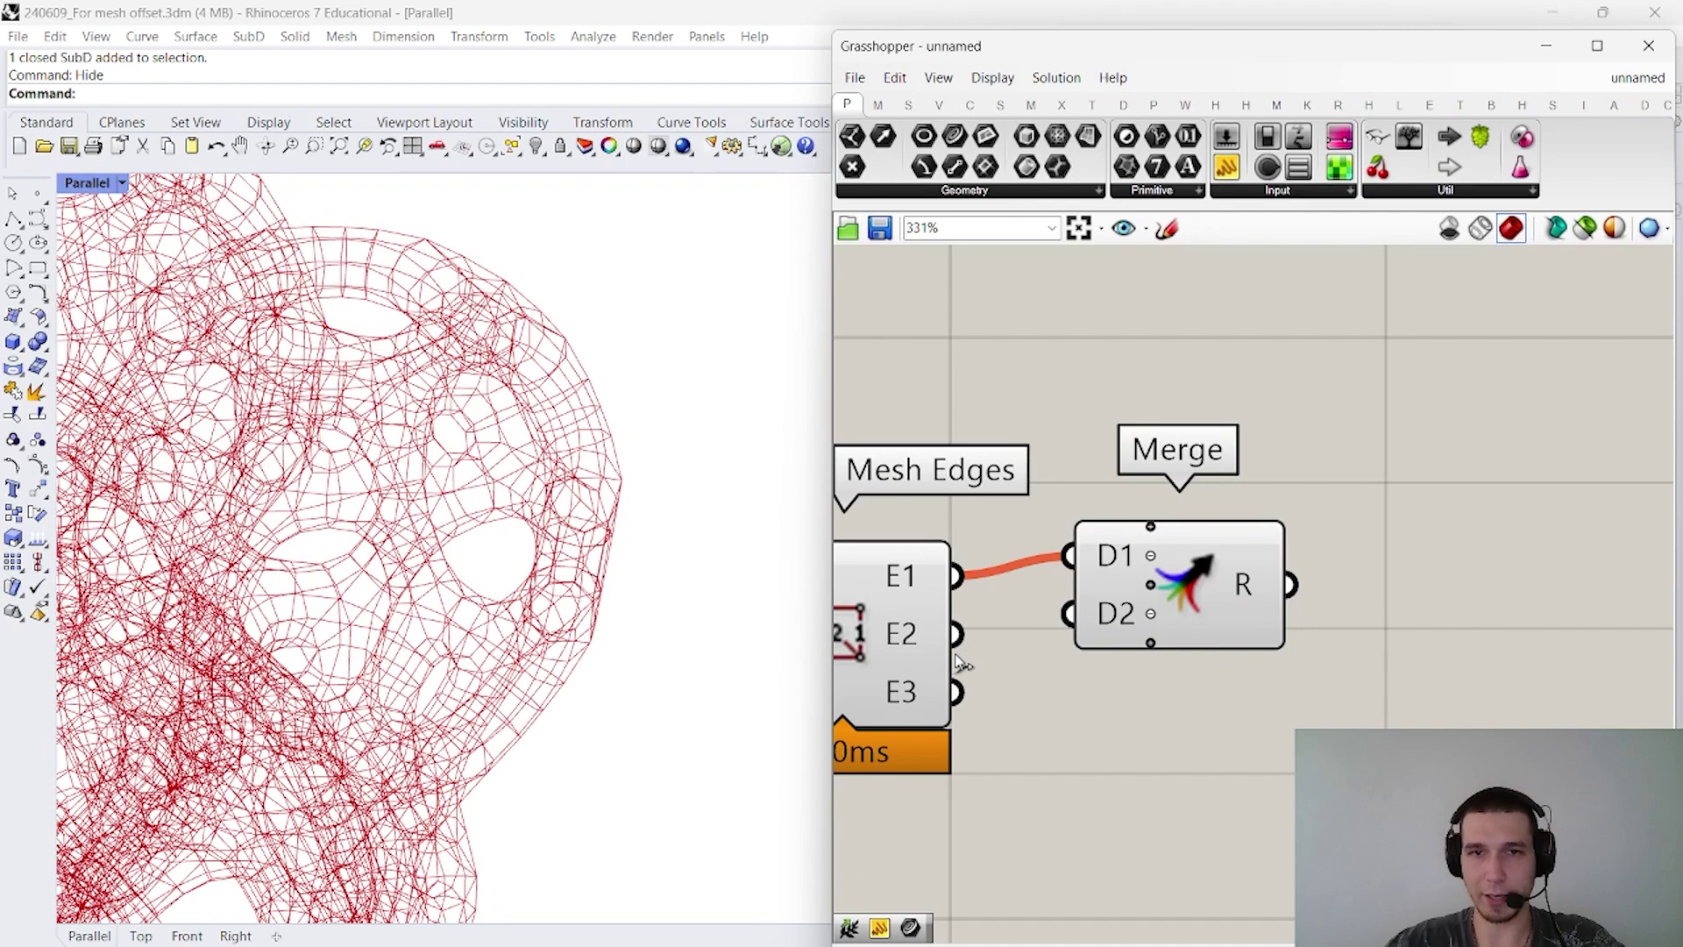
left_click_drag(956, 634, 1068, 612)
left_click_drag(1223, 620, 1290, 640)
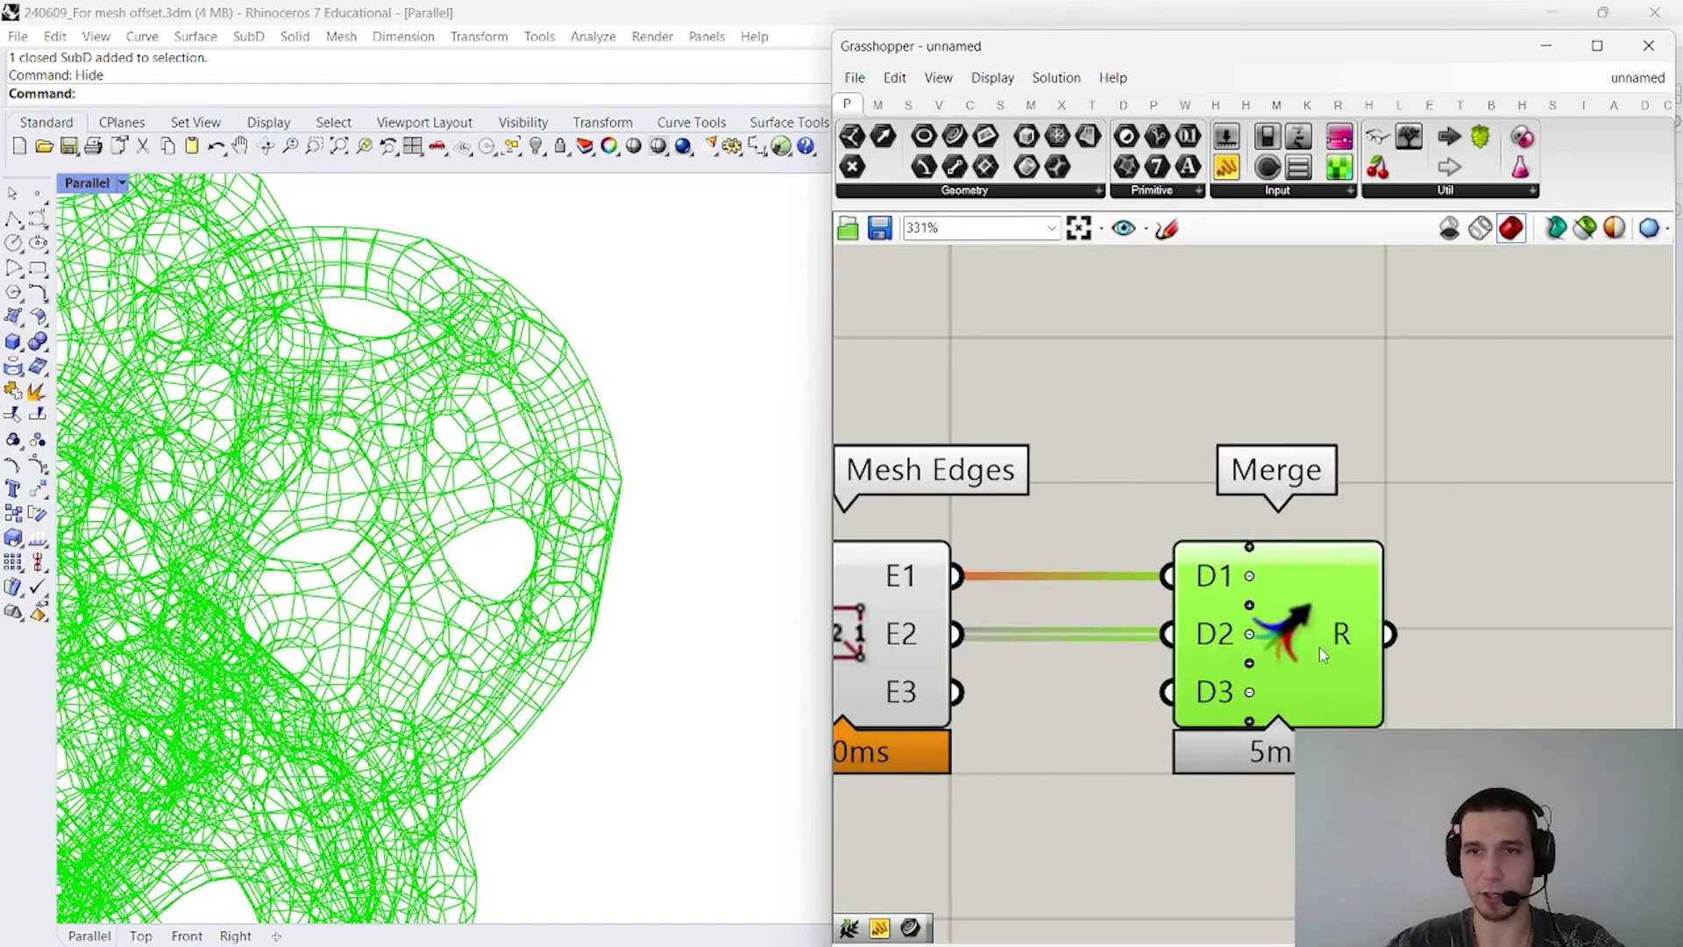
scroll(1490, 640, "down", 5)
Turn off the Mesh Edges component's preview
left_click(1245, 638)
right_click(1229, 542)
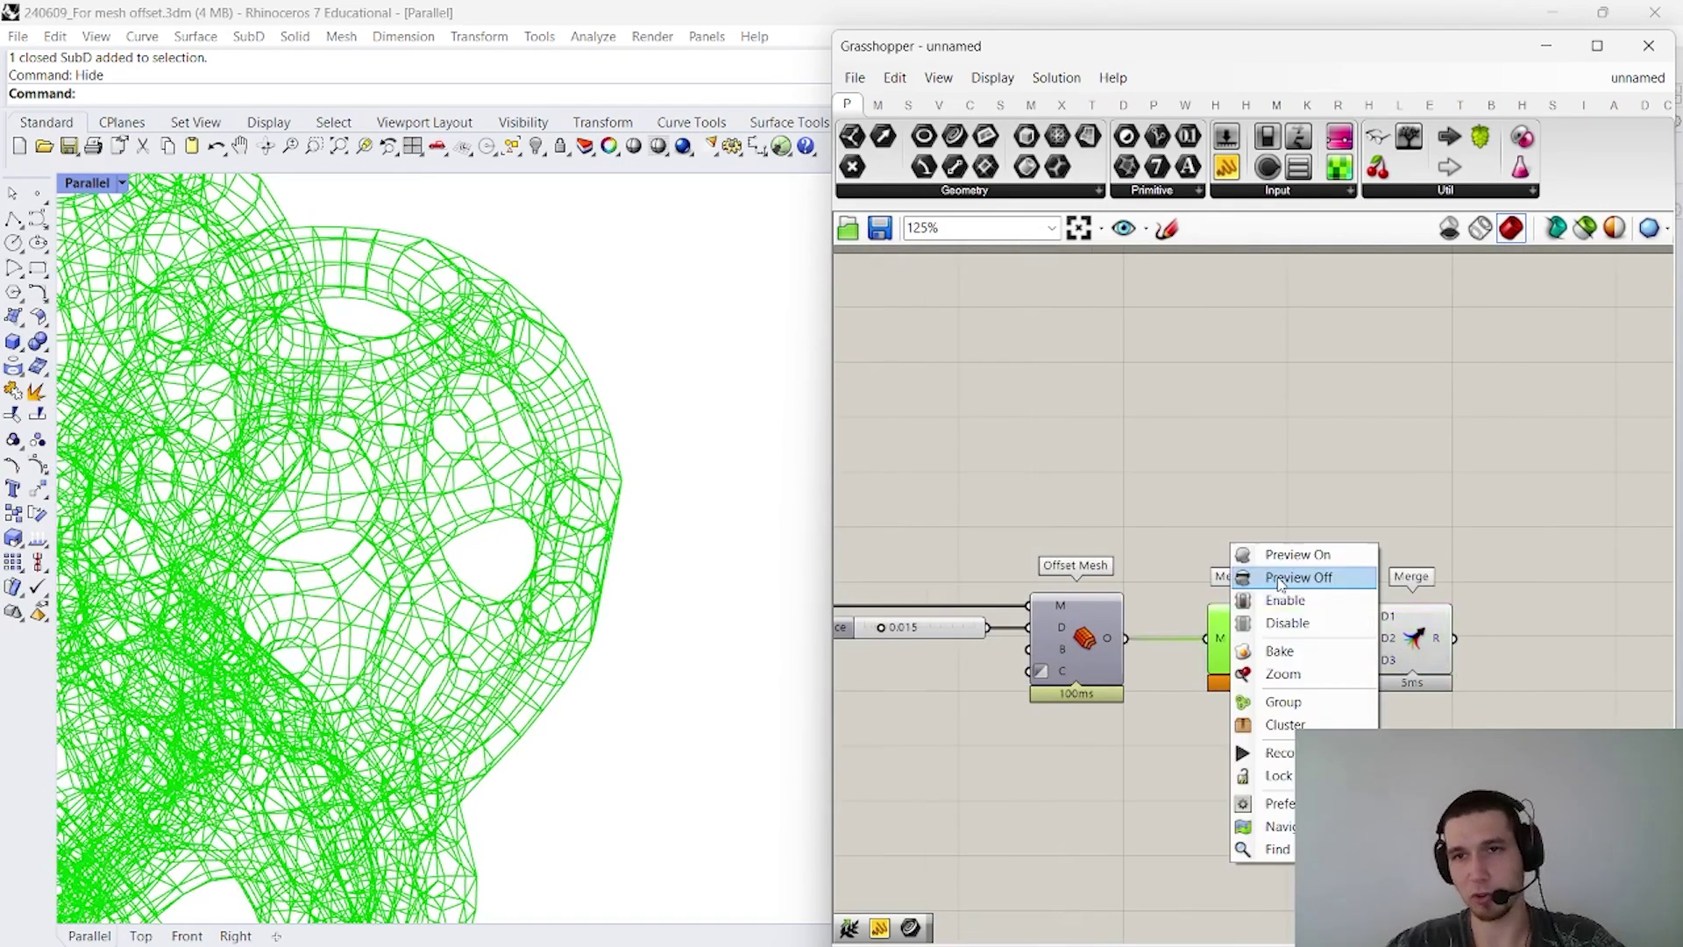
left_click(1453, 523)
right_click_drag(1453, 522, 1332, 520)
scroll(1333, 529, "up", 4)
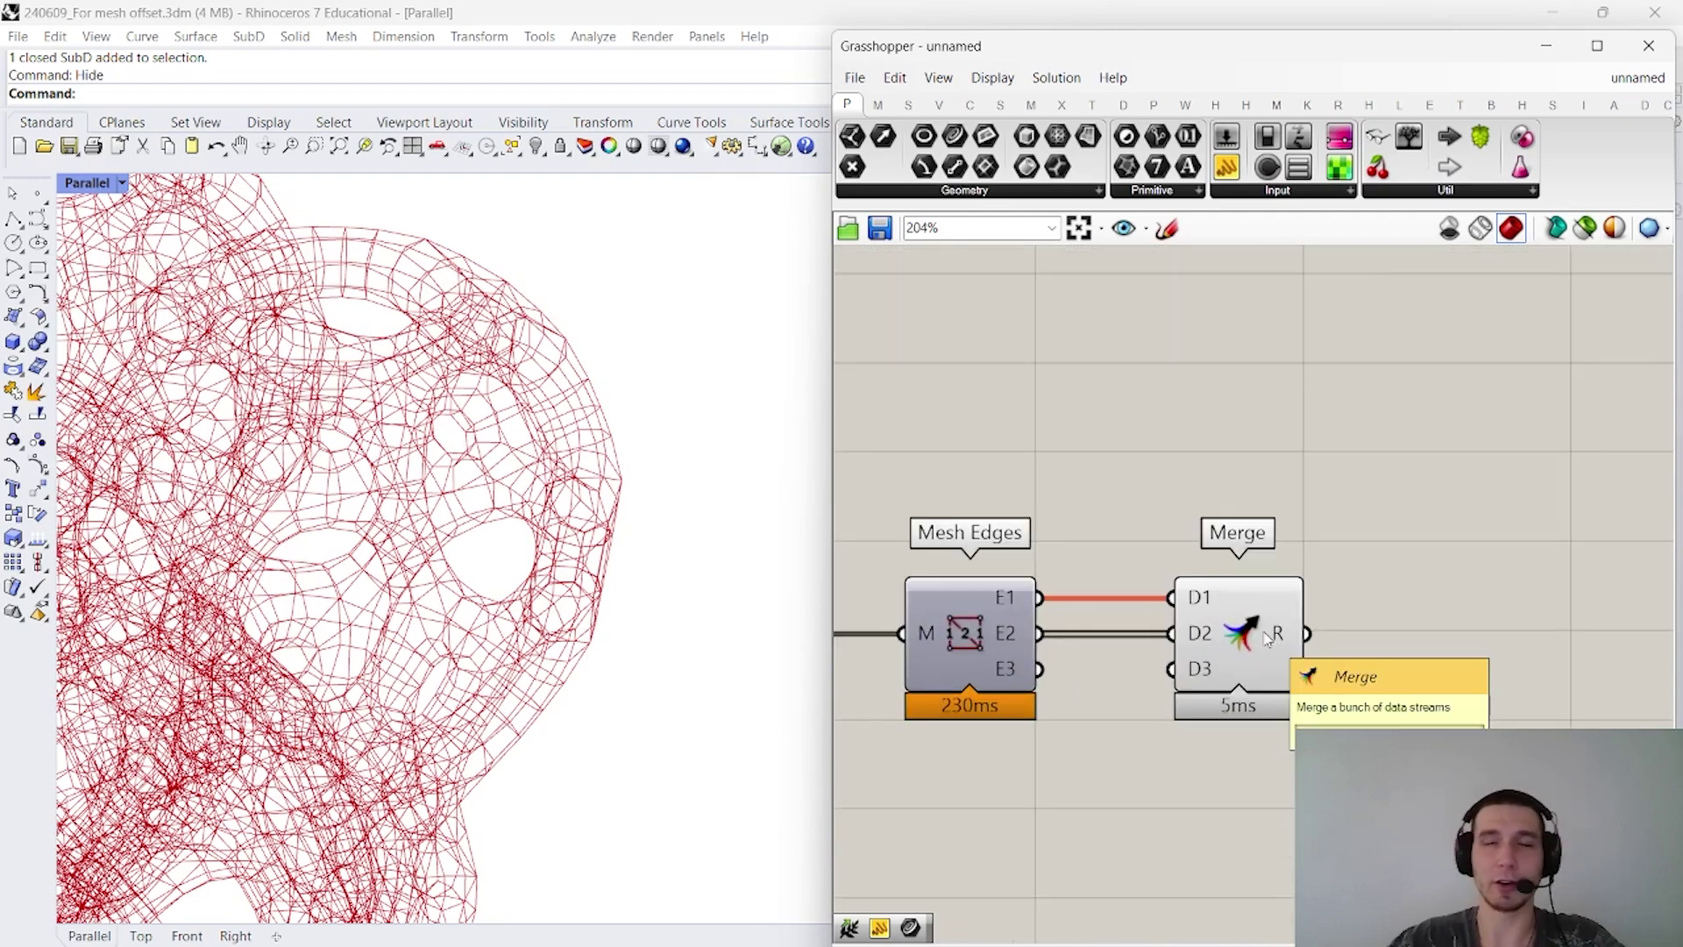
right_click(1236, 624)
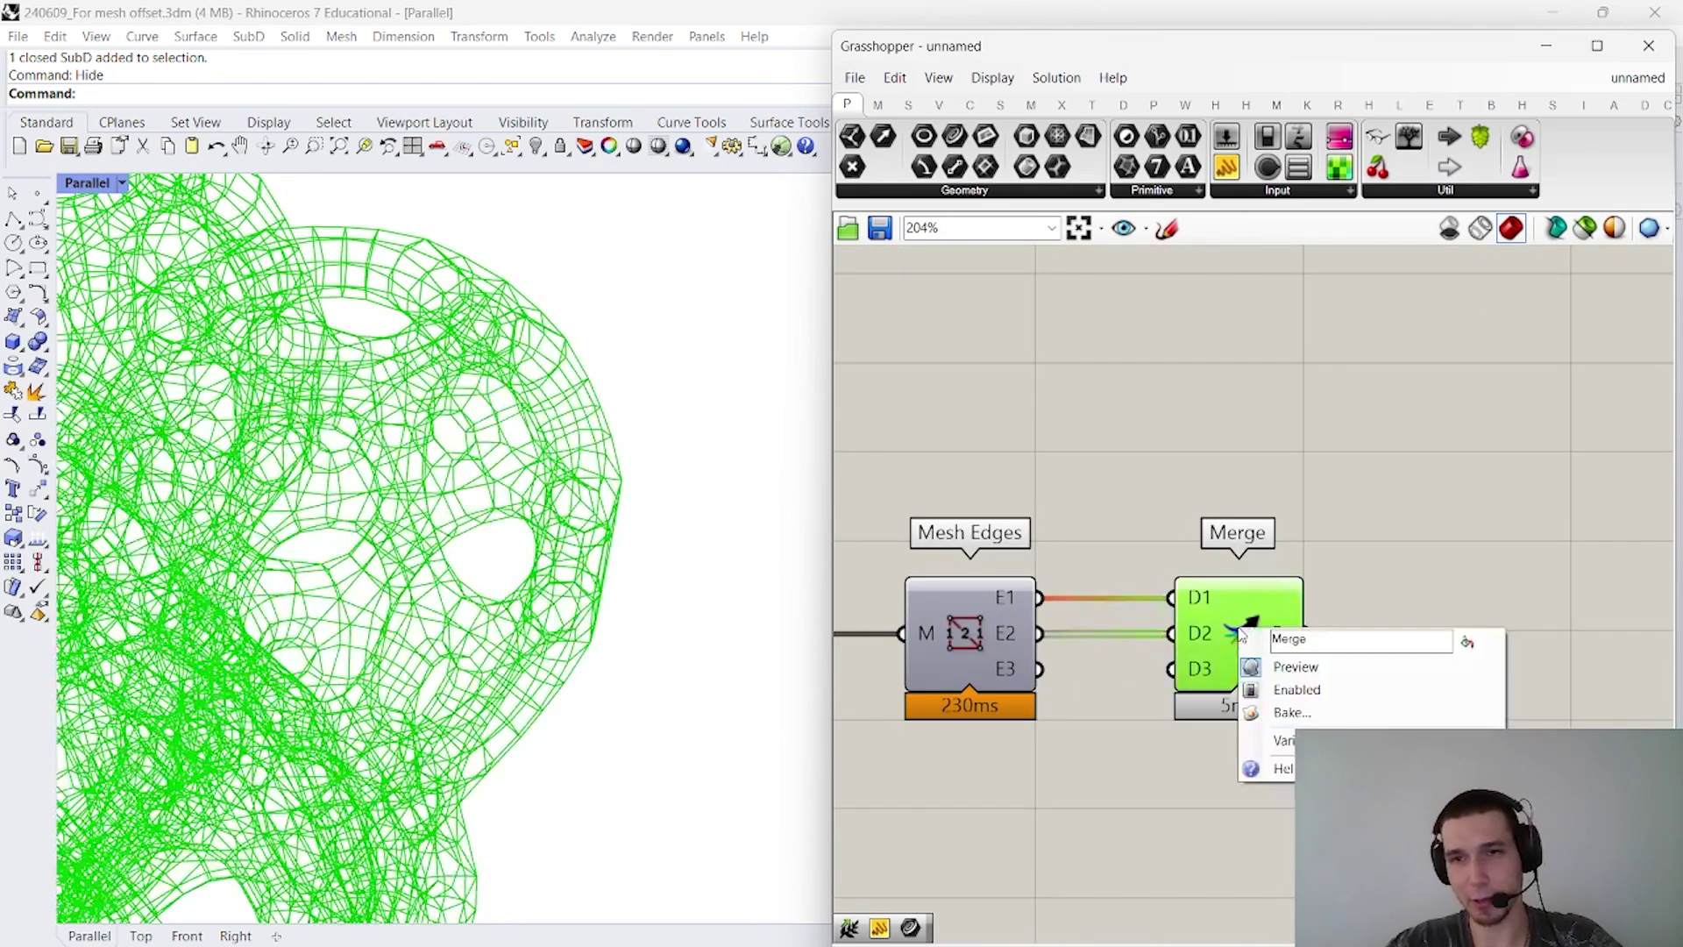
Create a new layer named Curves and set its colour to red
left_click(1548, 47)
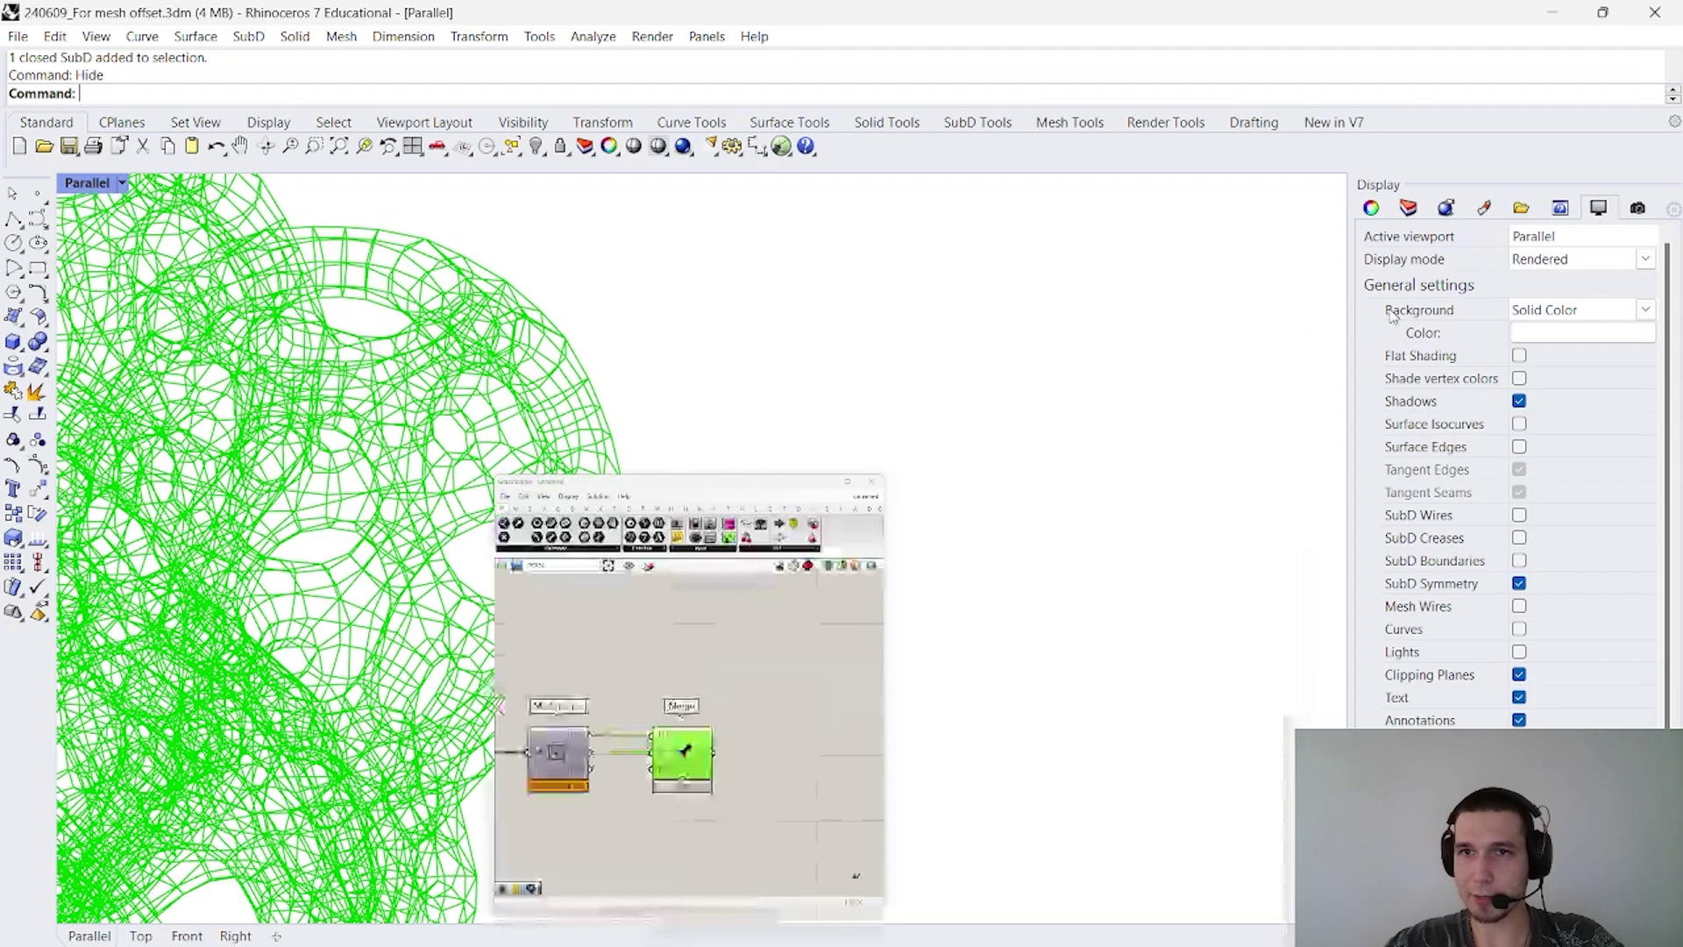
left_click(1409, 208)
left_click(1371, 240)
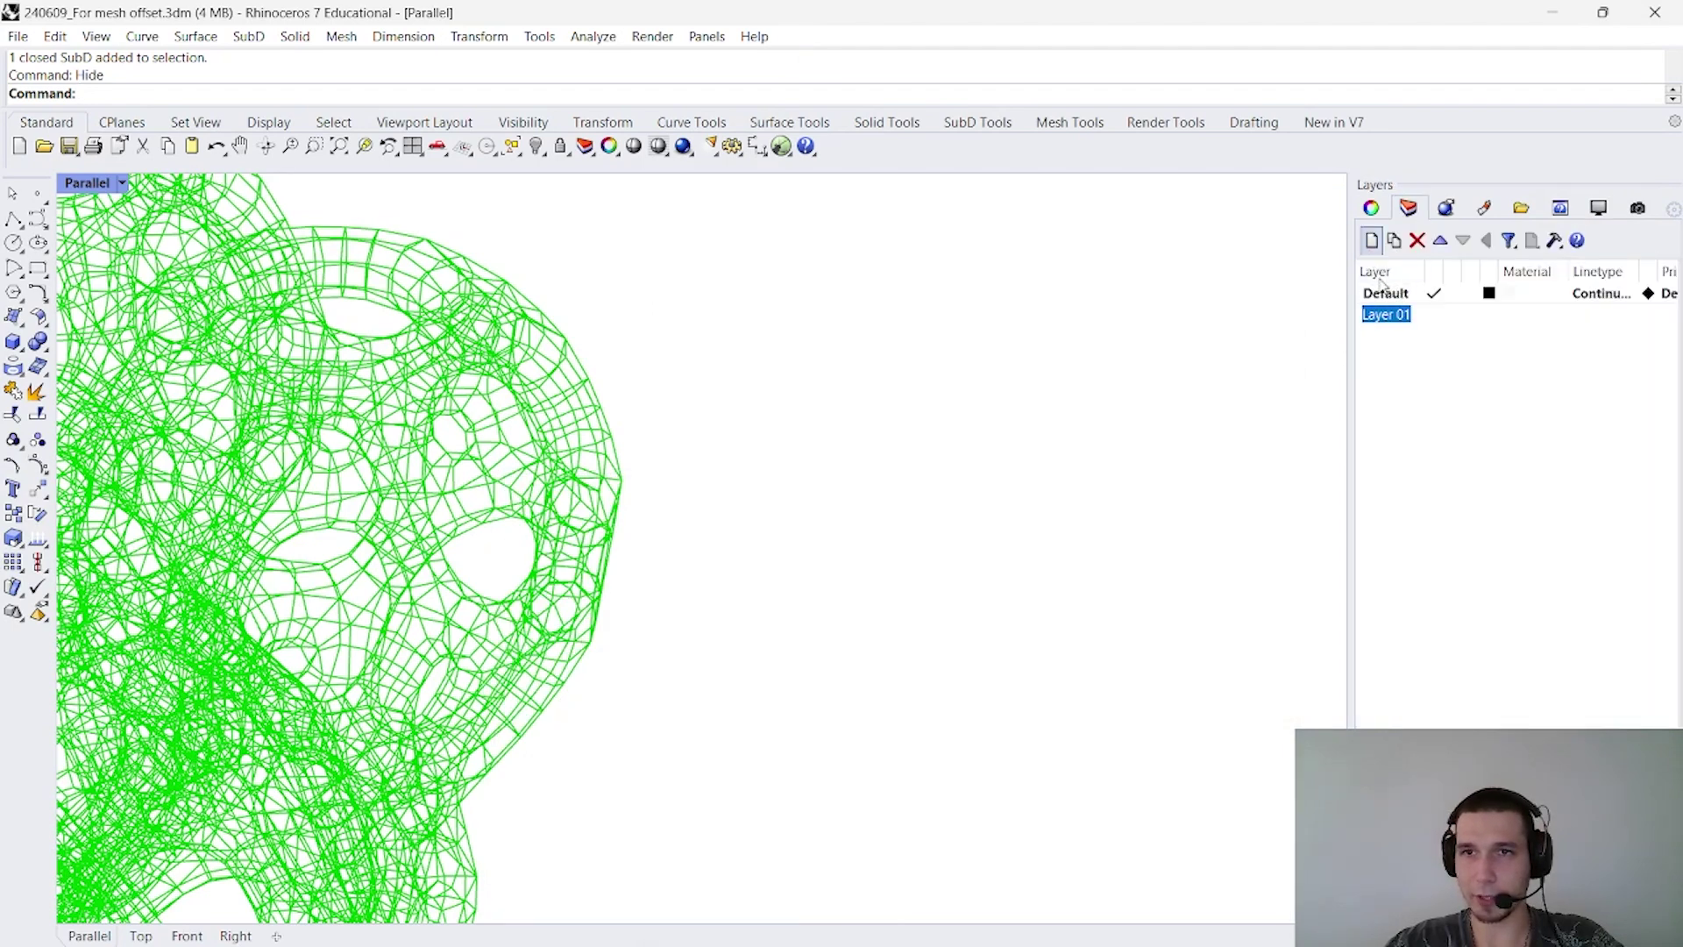
type("Curves")
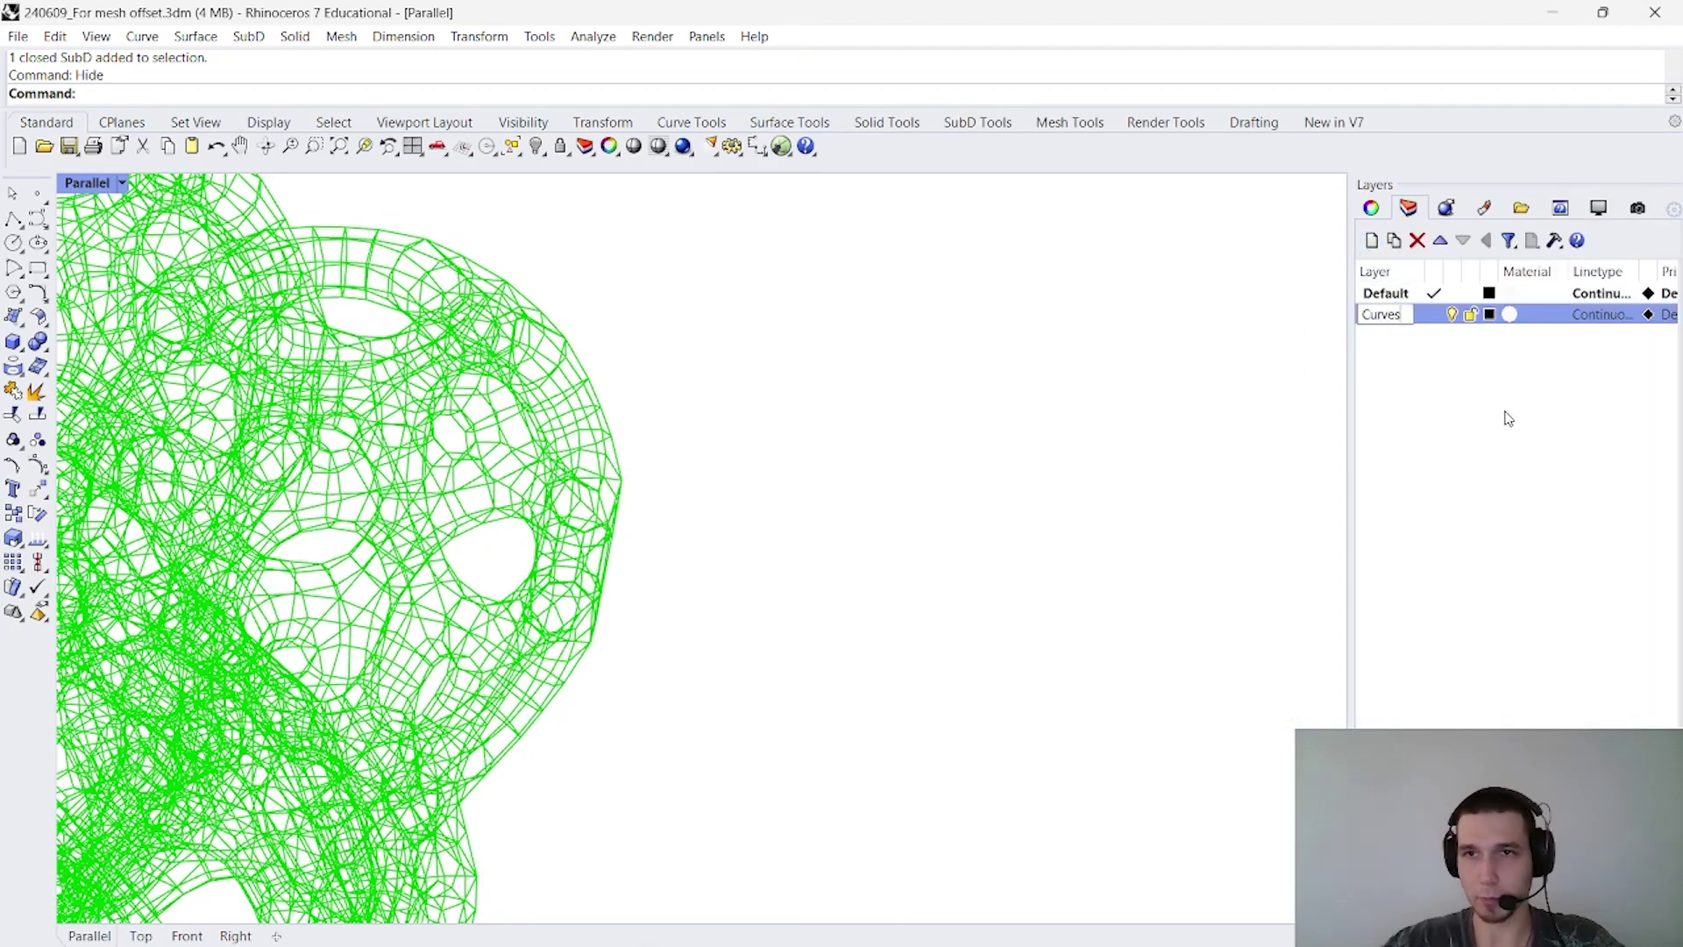
key("Return")
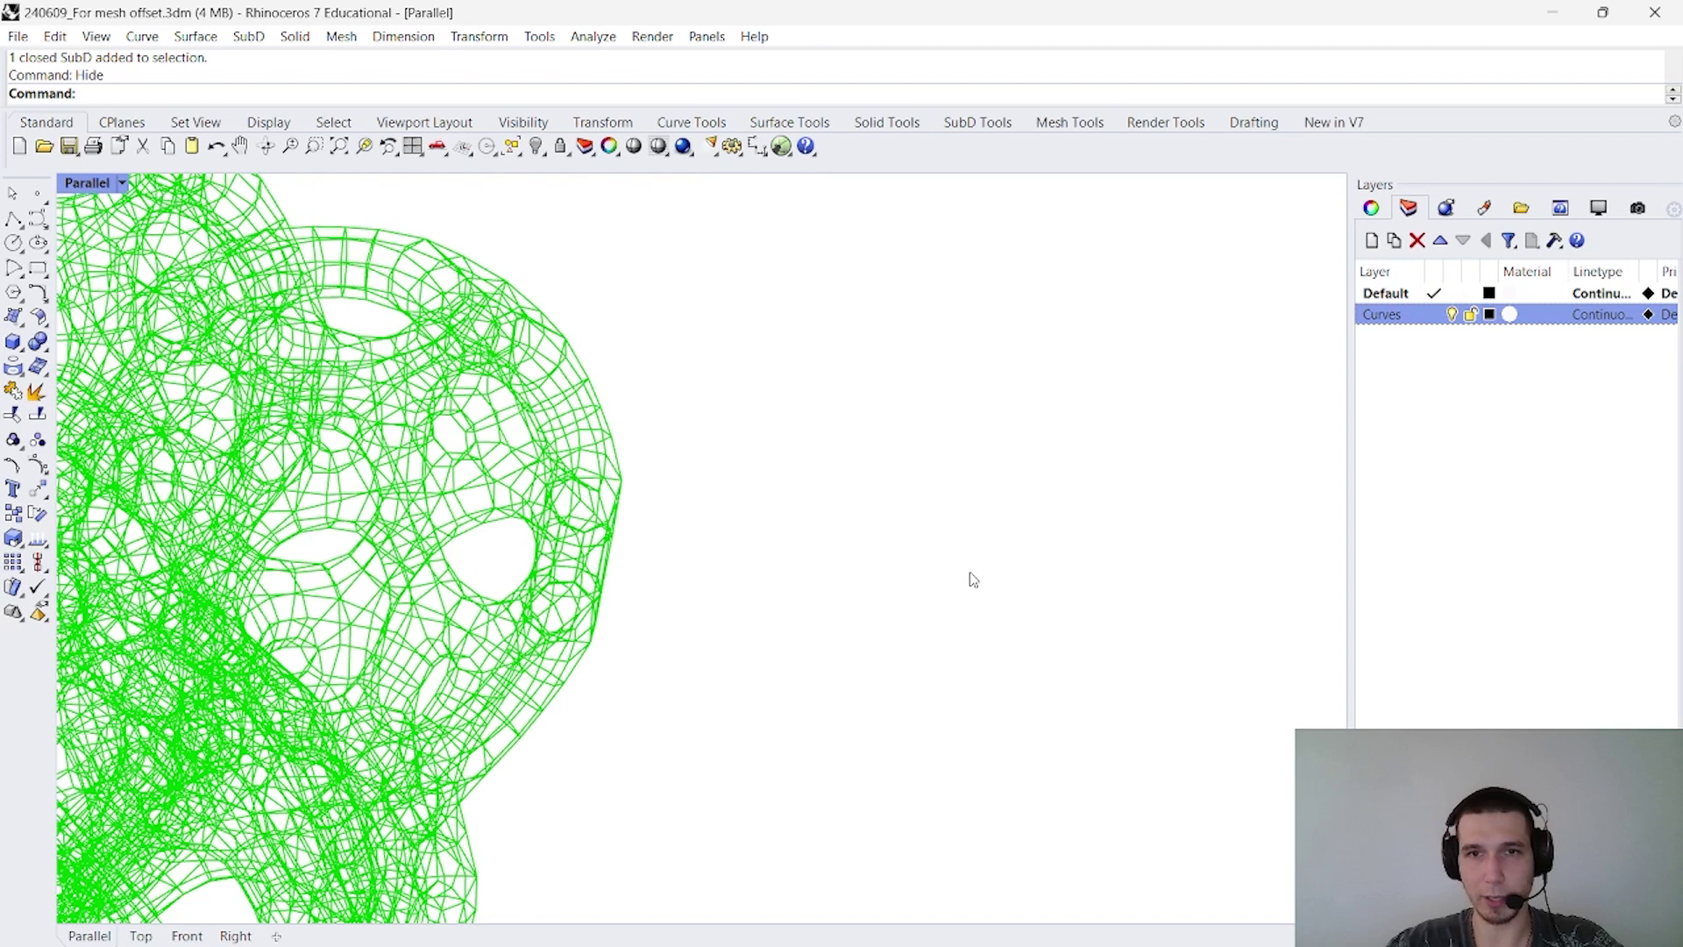
left_click_drag(1133, 381, 1142, 283)
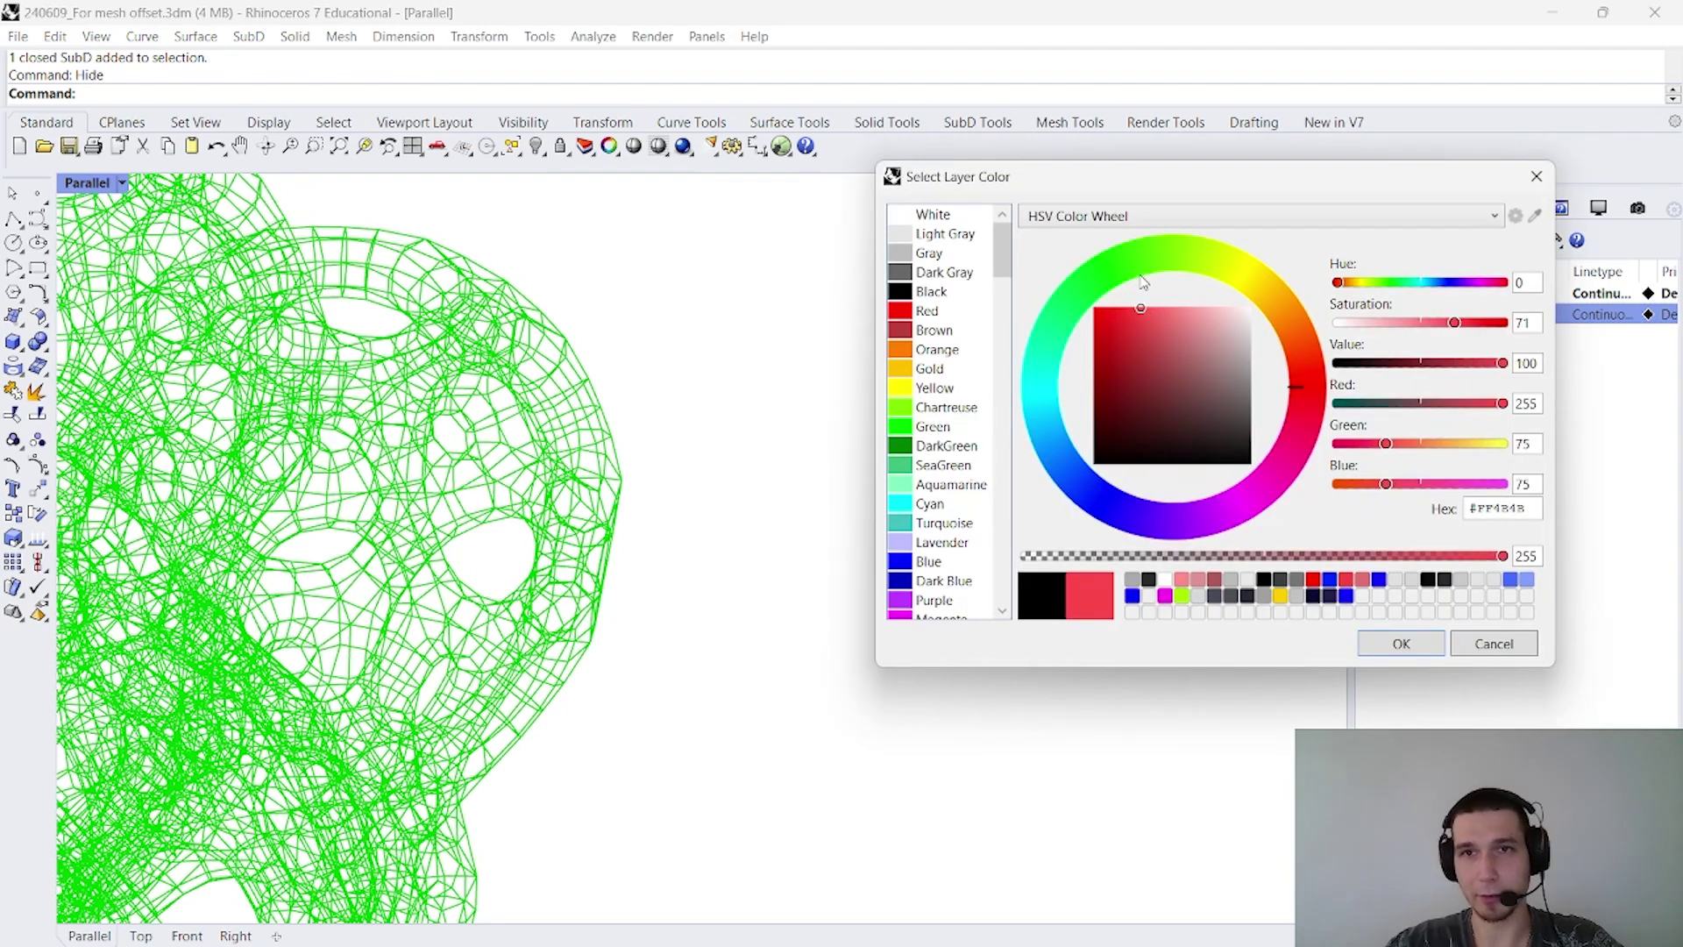
left_click(1399, 643)
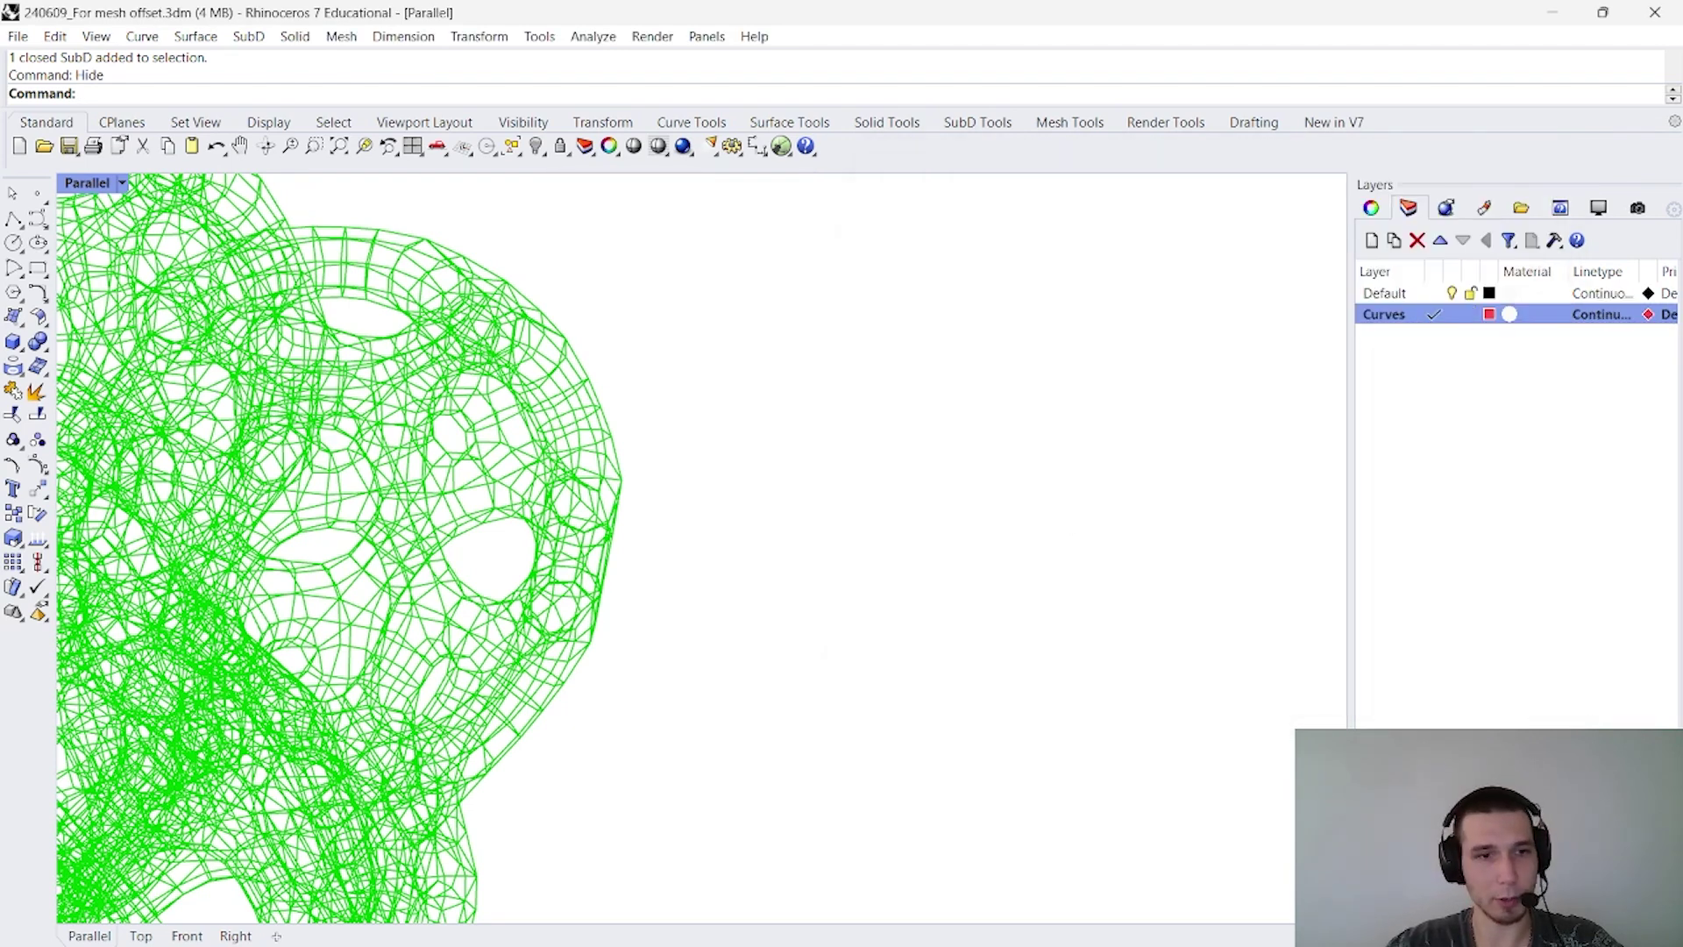
Bake the Merge component's edge curves as a group onto the Curves layer
key("alt+Tab")
right_click(1268, 636)
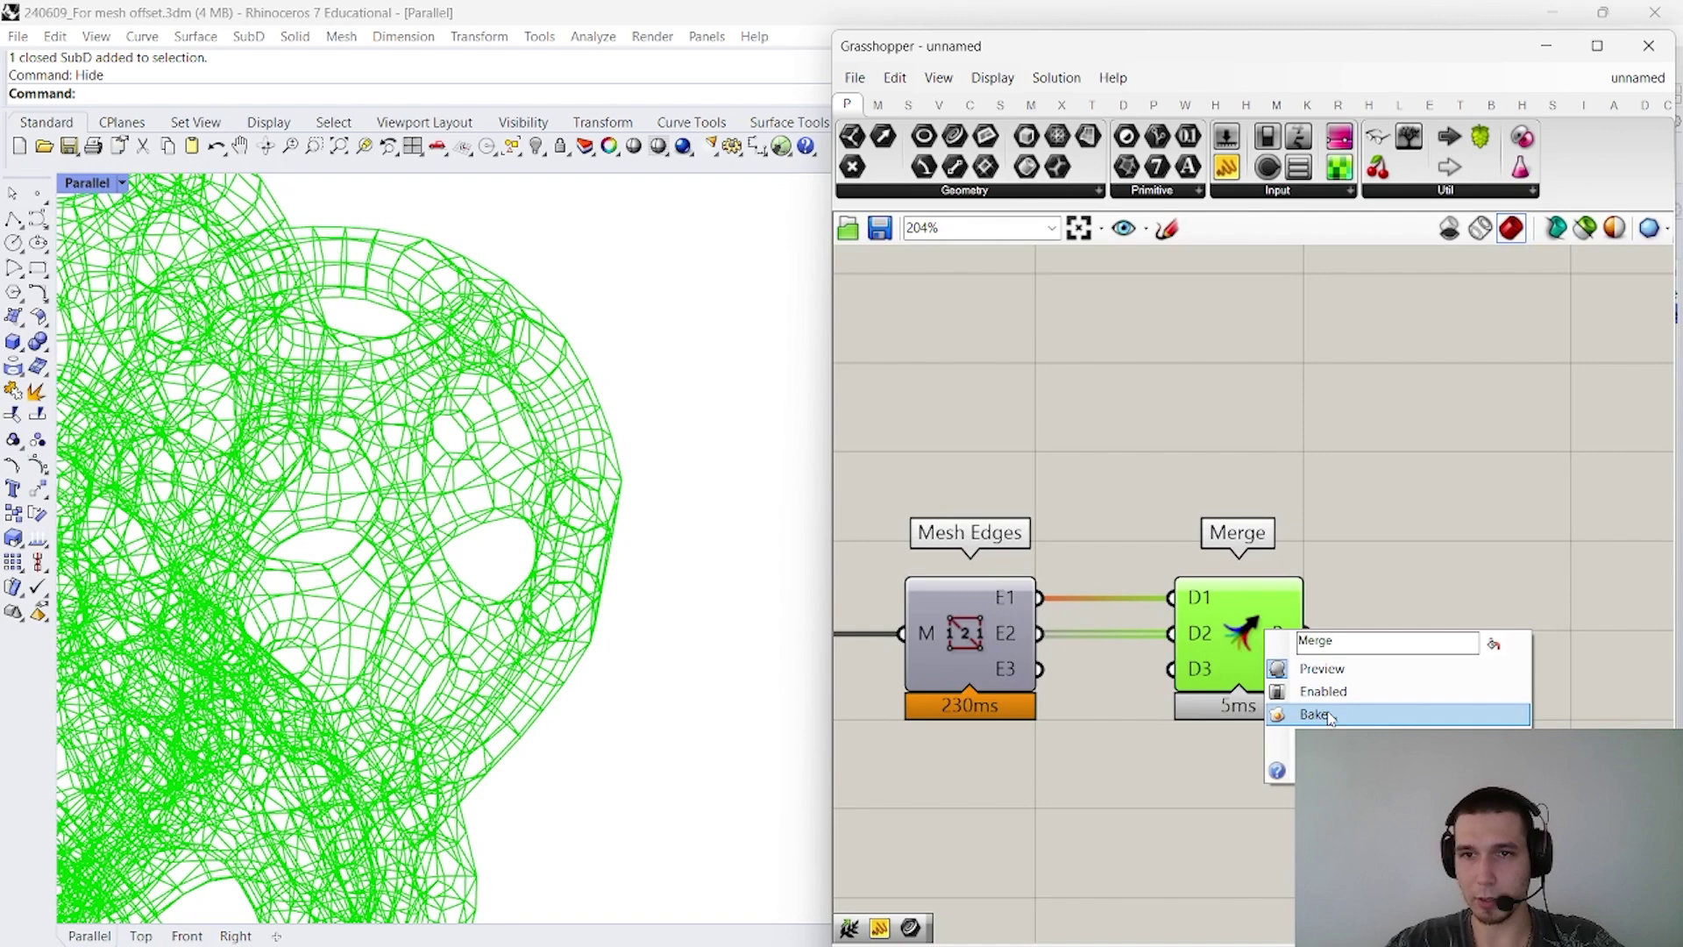
left_click(1332, 712)
left_click(1303, 567)
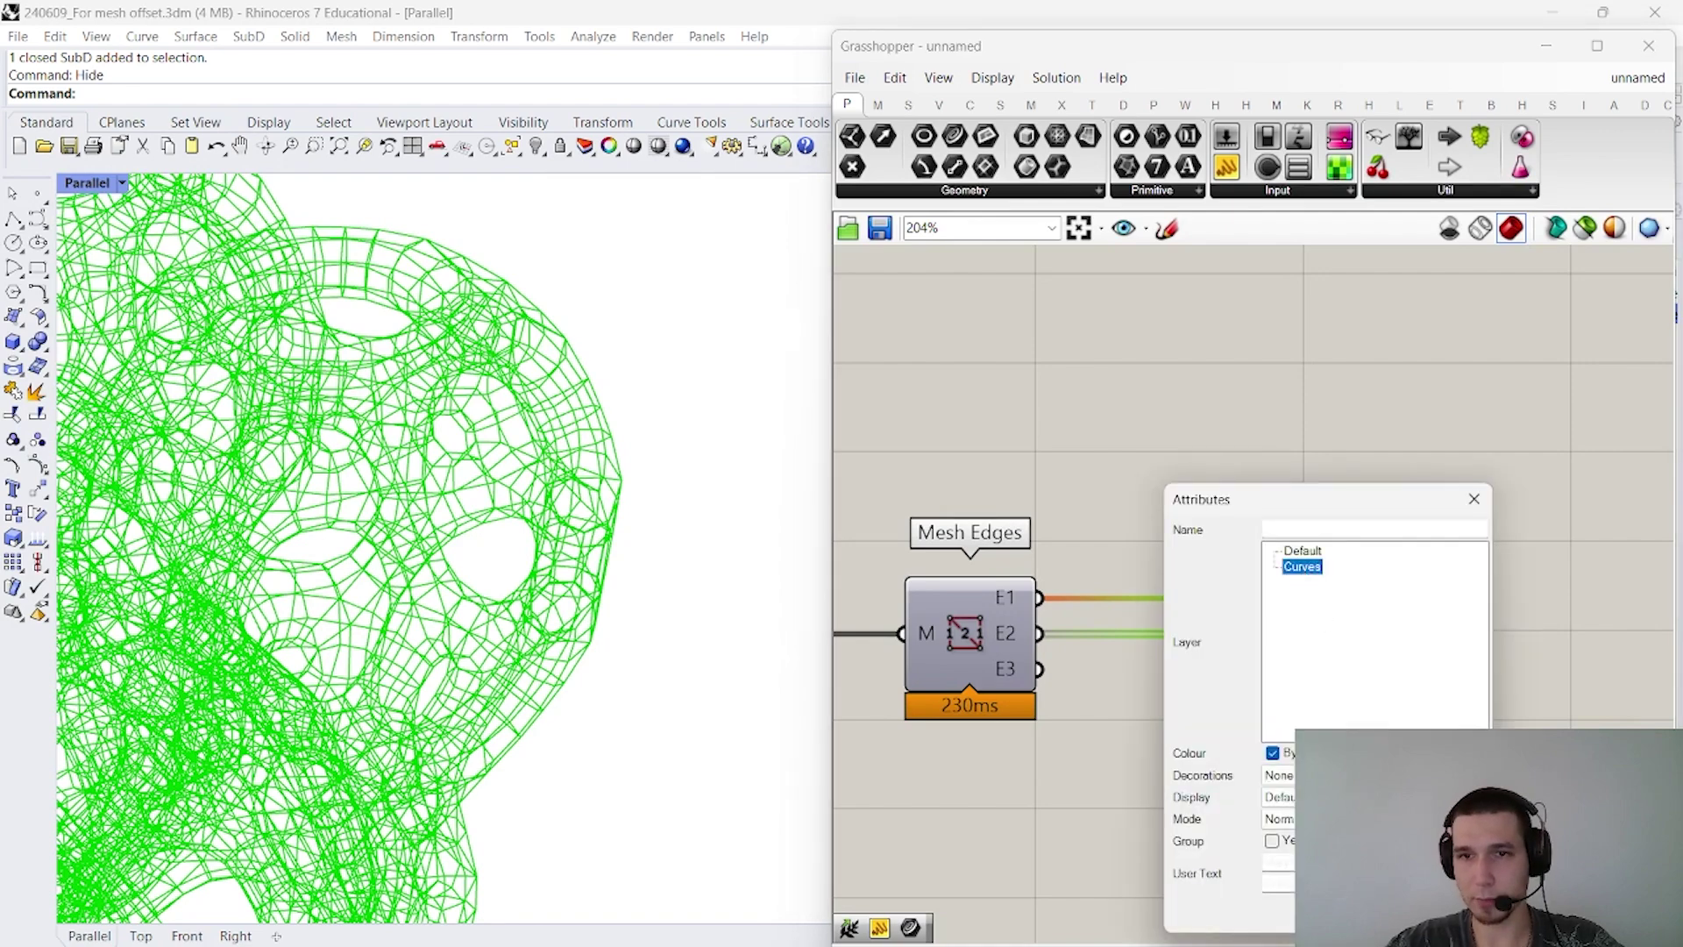
left_click(1272, 841)
key("Return")
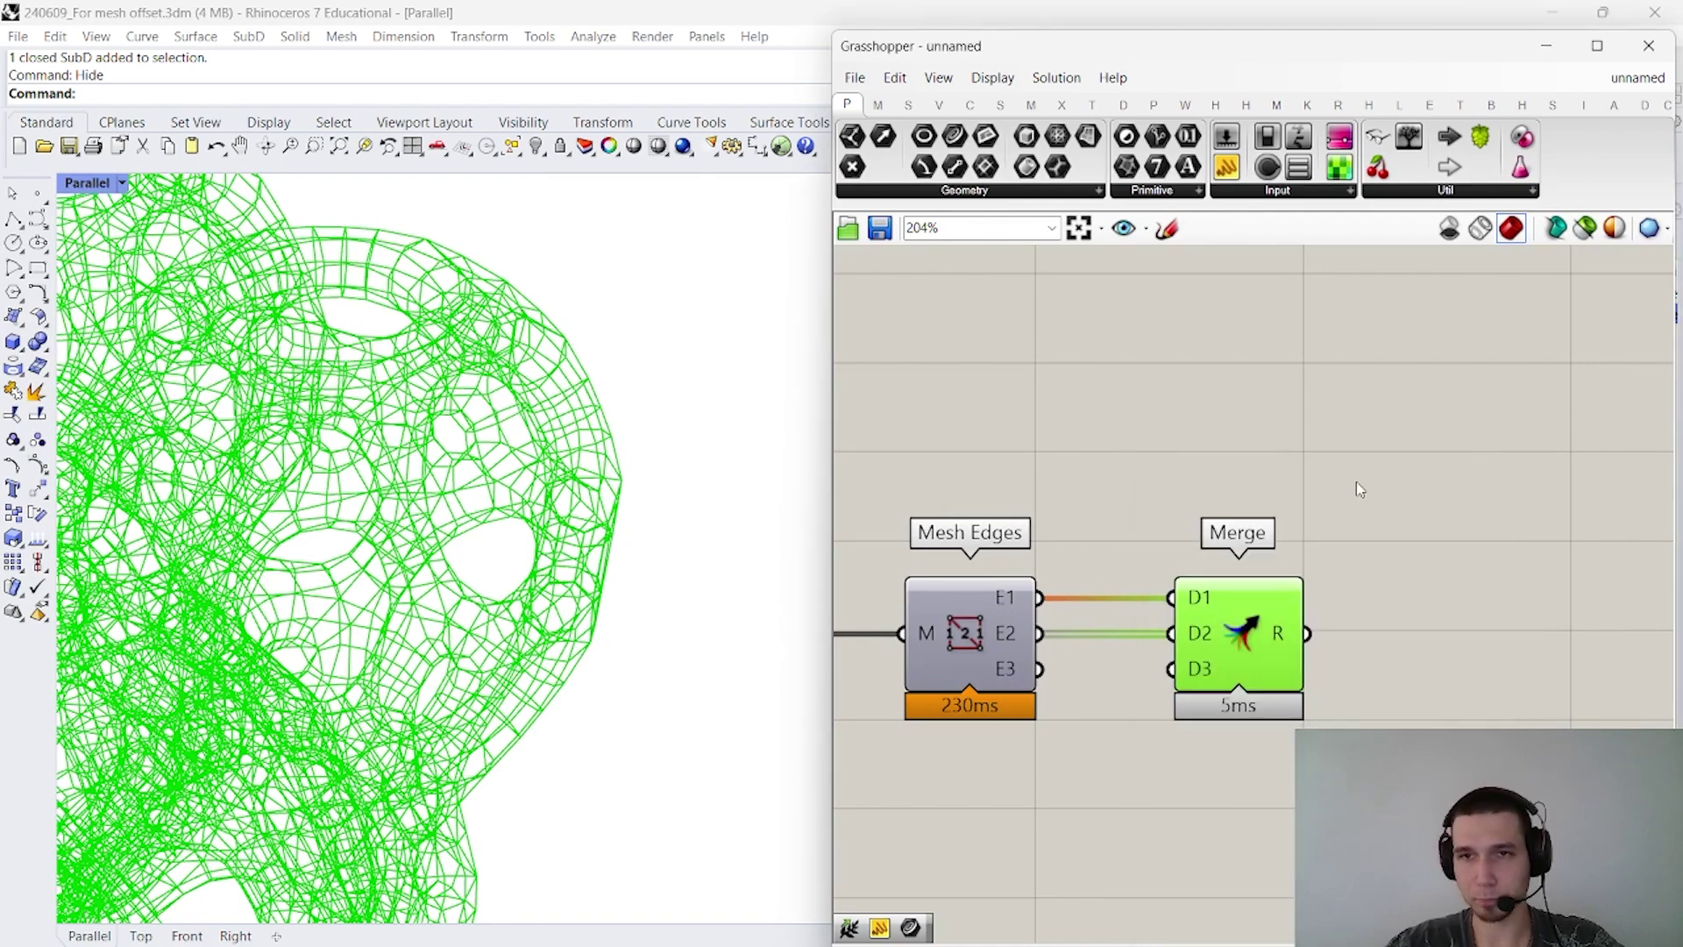
left_click(1355, 482)
scroll(659, 523, "down", 3)
Run Show to reveal hidden objects, then undo it
scroll(659, 523, "down", 3)
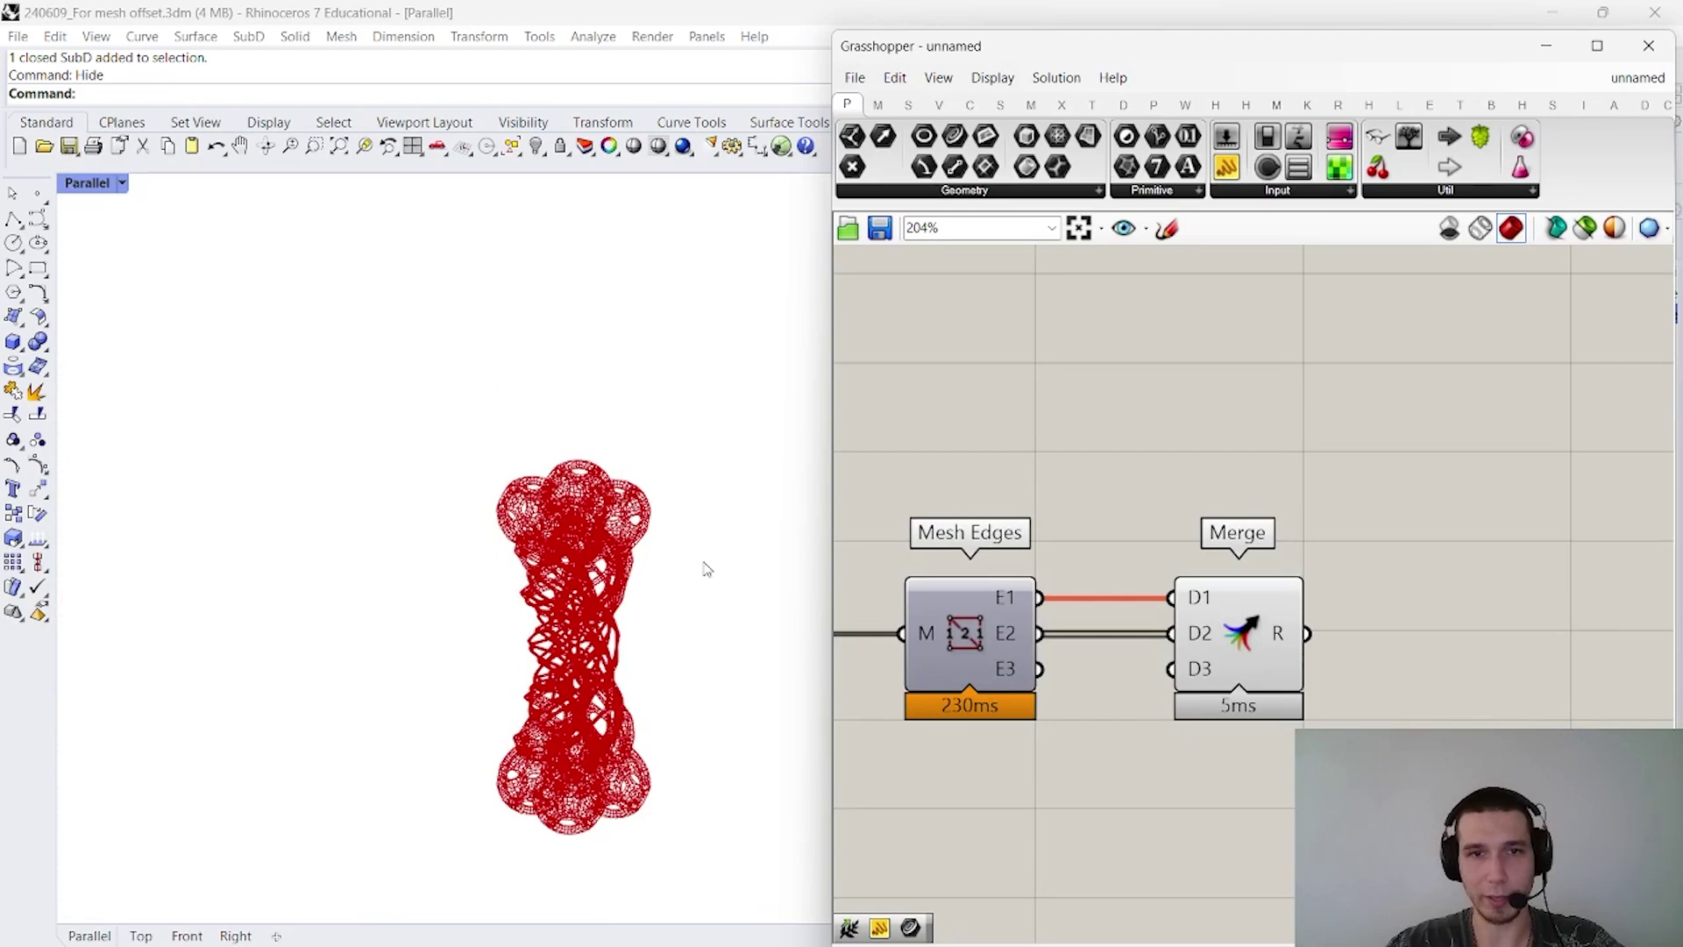
left_click(1546, 45)
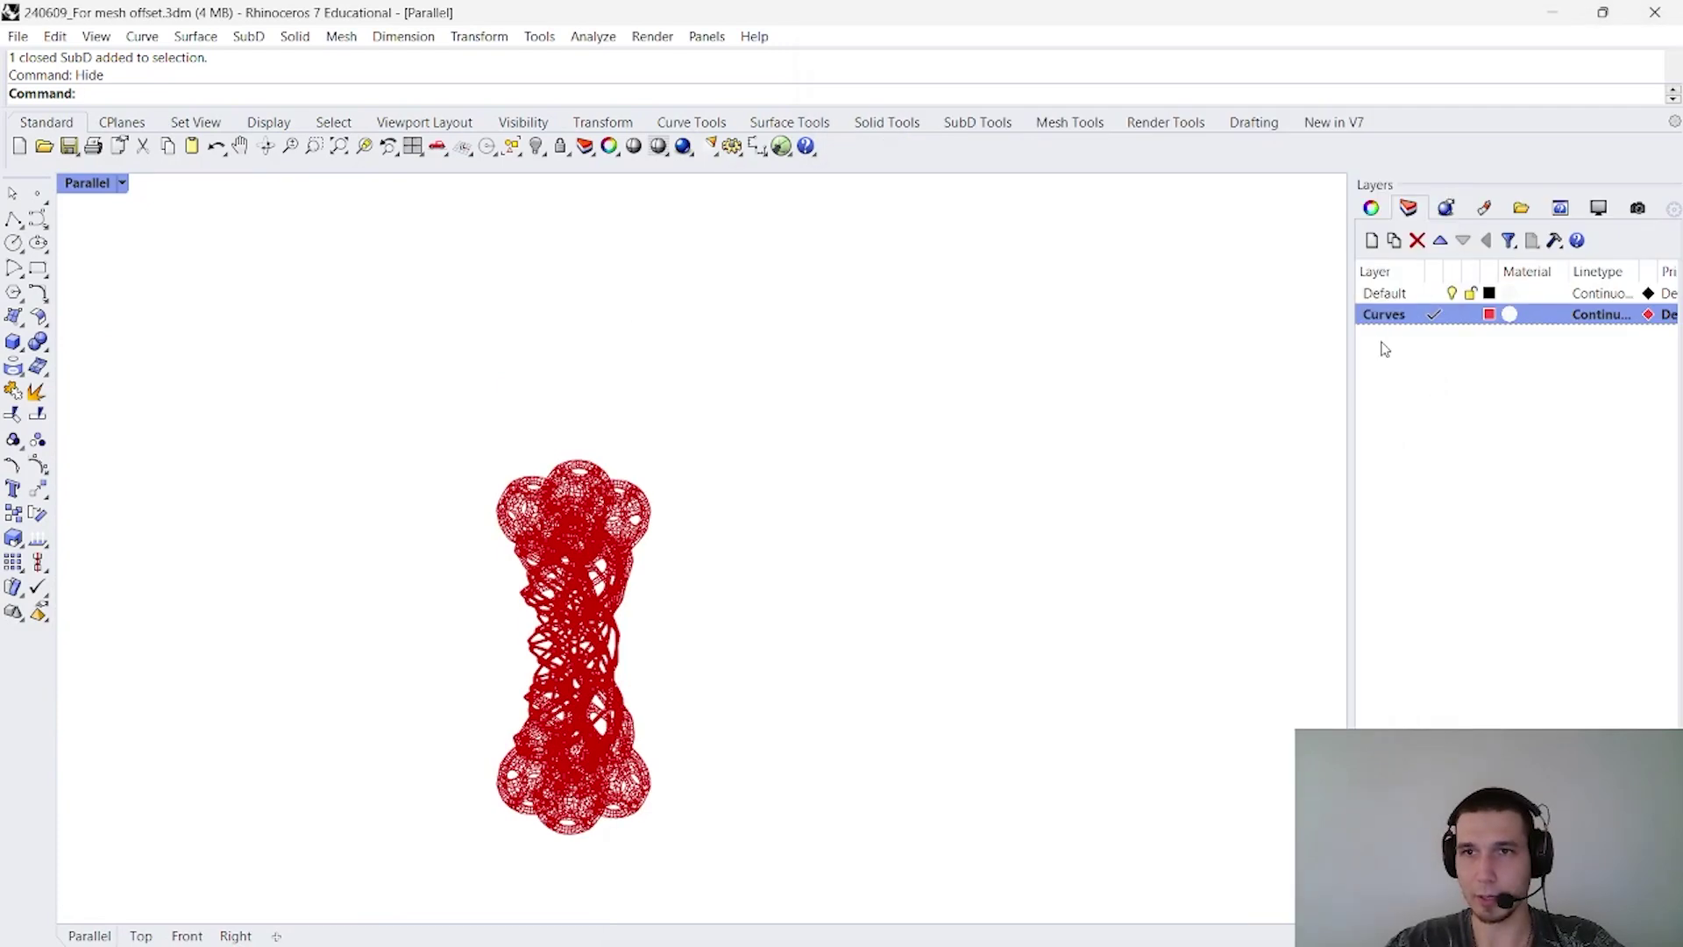
type("Show")
key("Return")
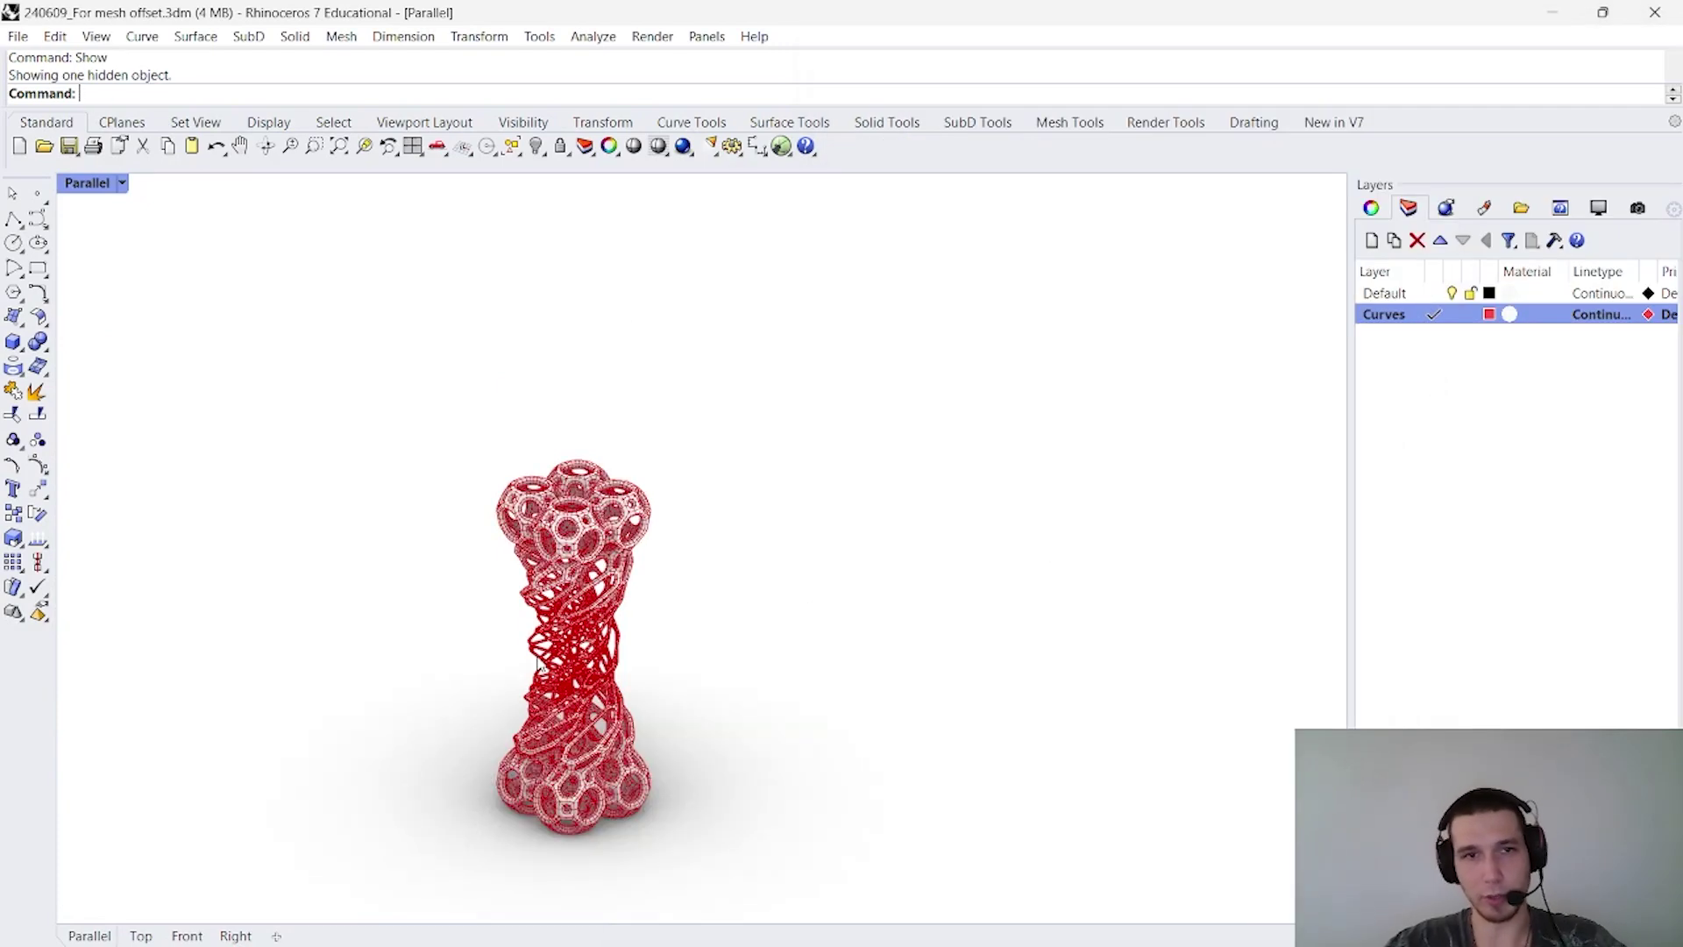
scroll(614, 522, "up", 5)
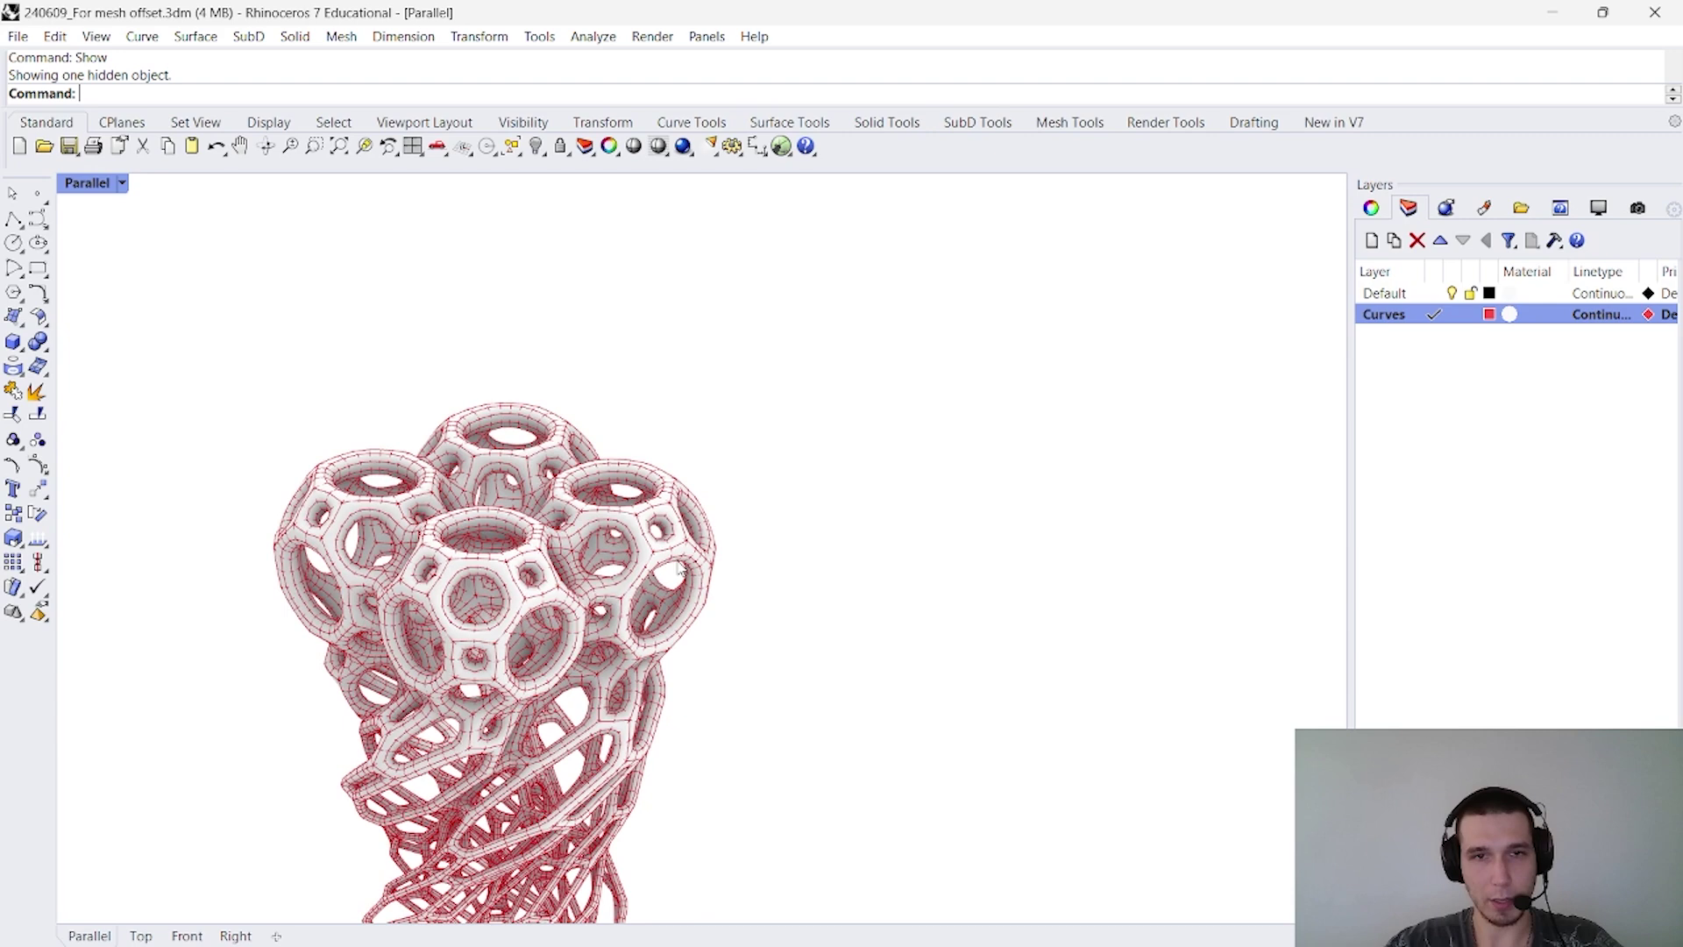
key("ctrl+z")
scroll(754, 543, "down", 6)
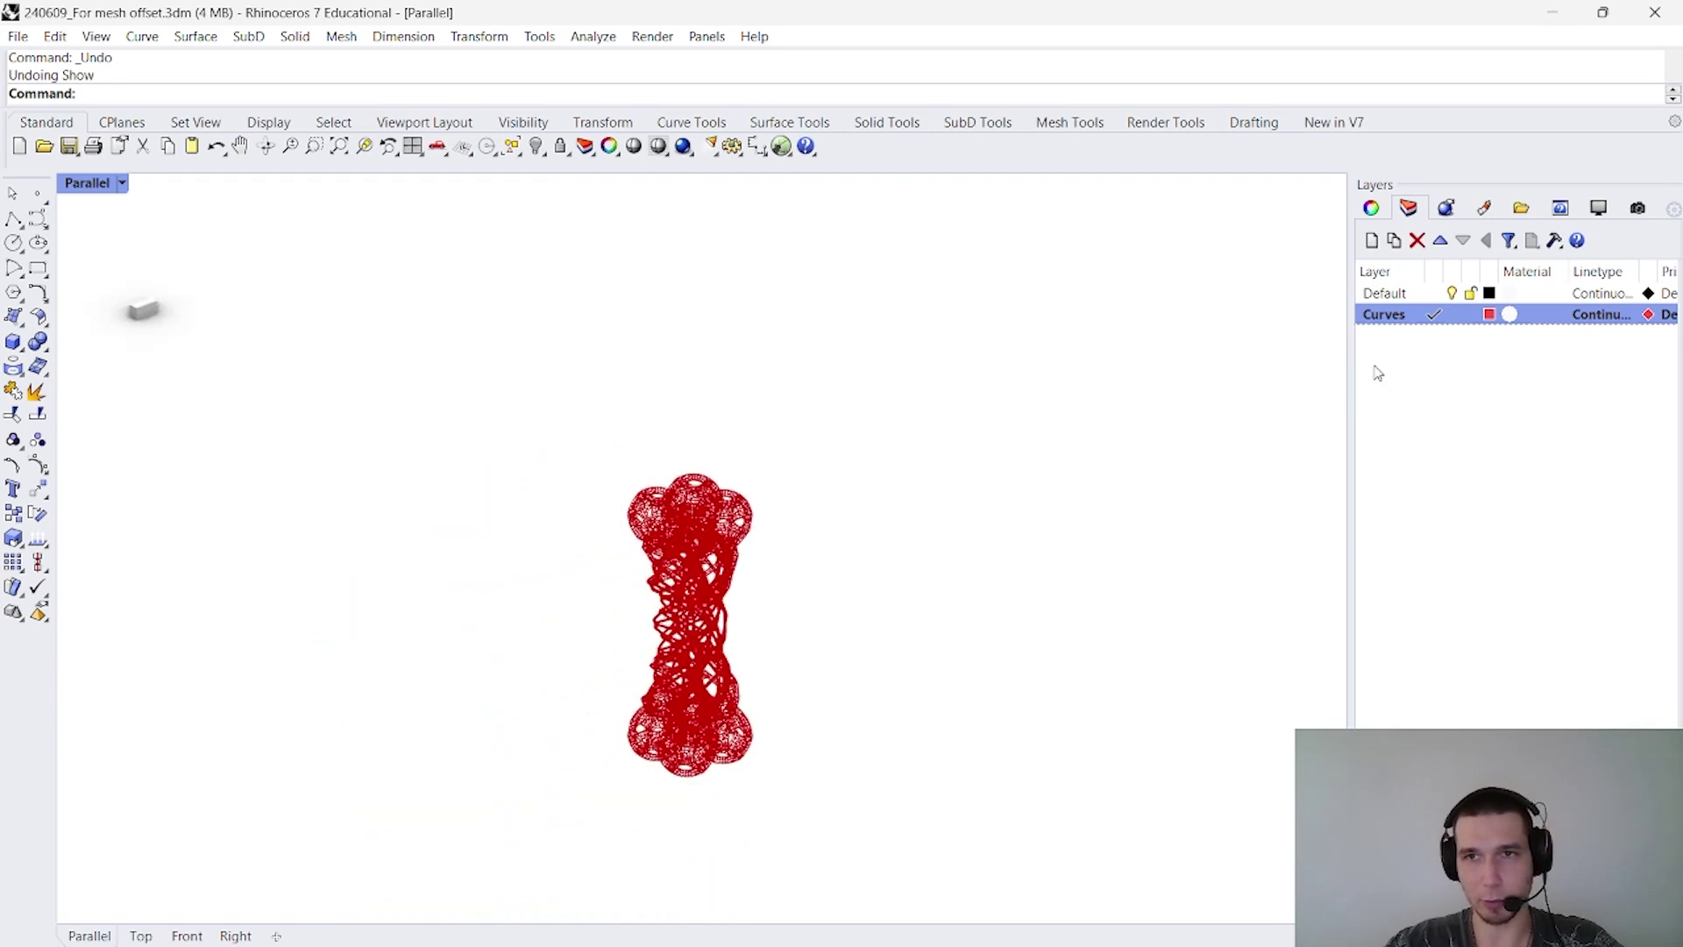
Add a new layer named Mesh with a light blue colour
left_click(1372, 240)
type("Mesh")
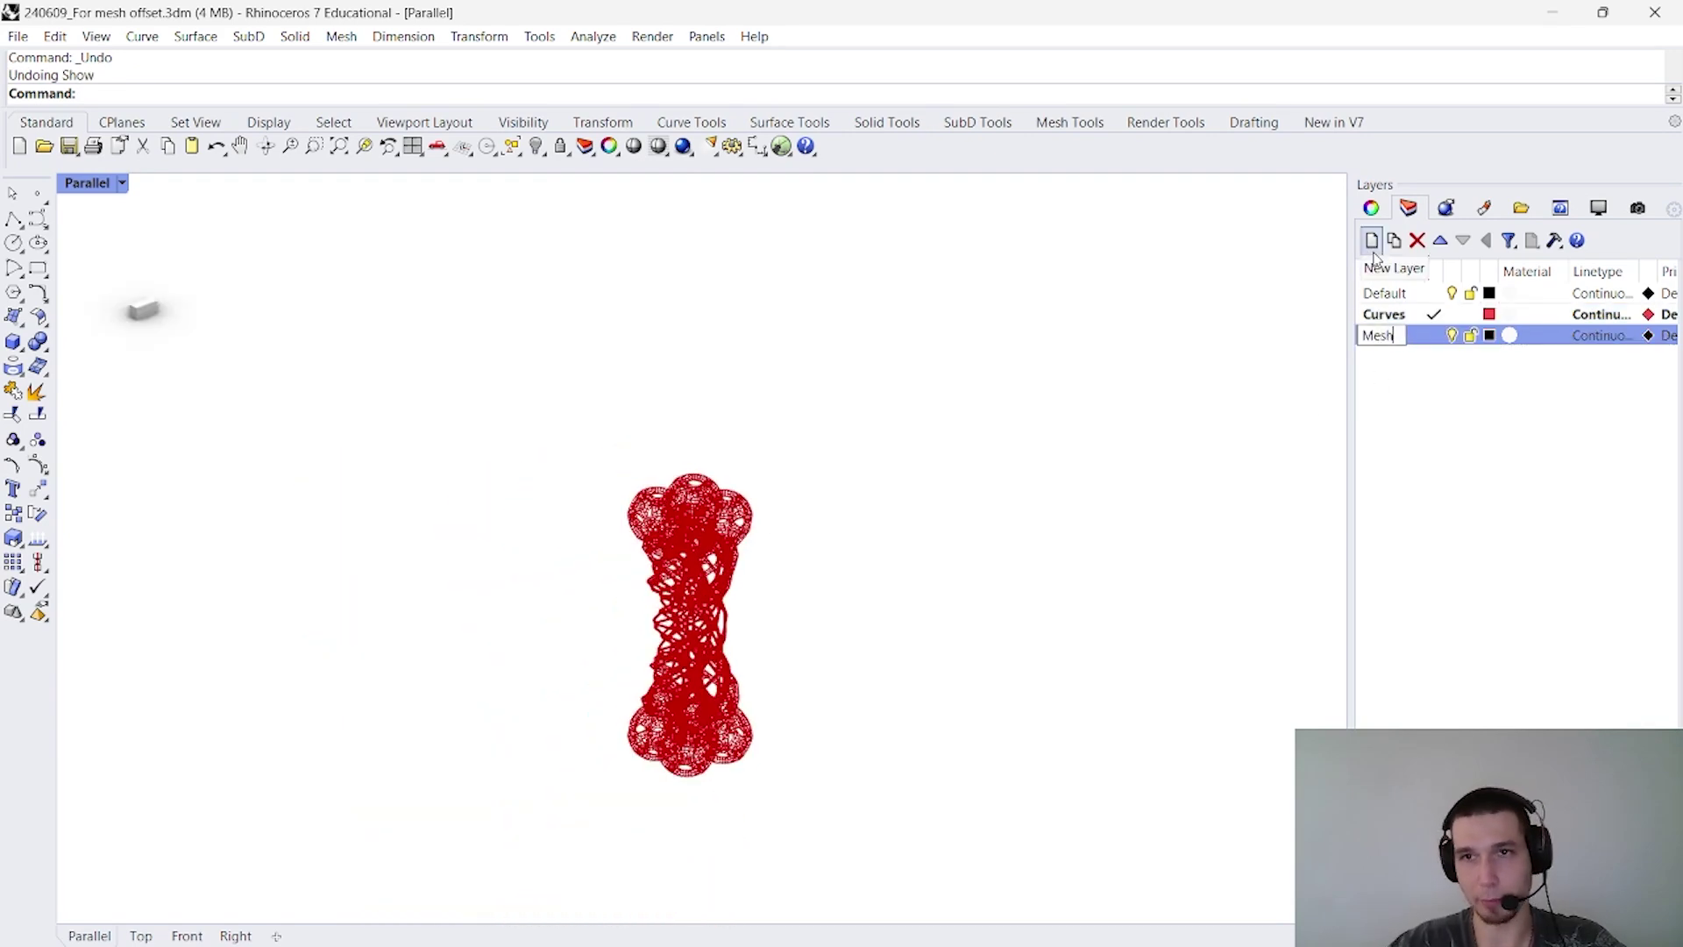
key("Return")
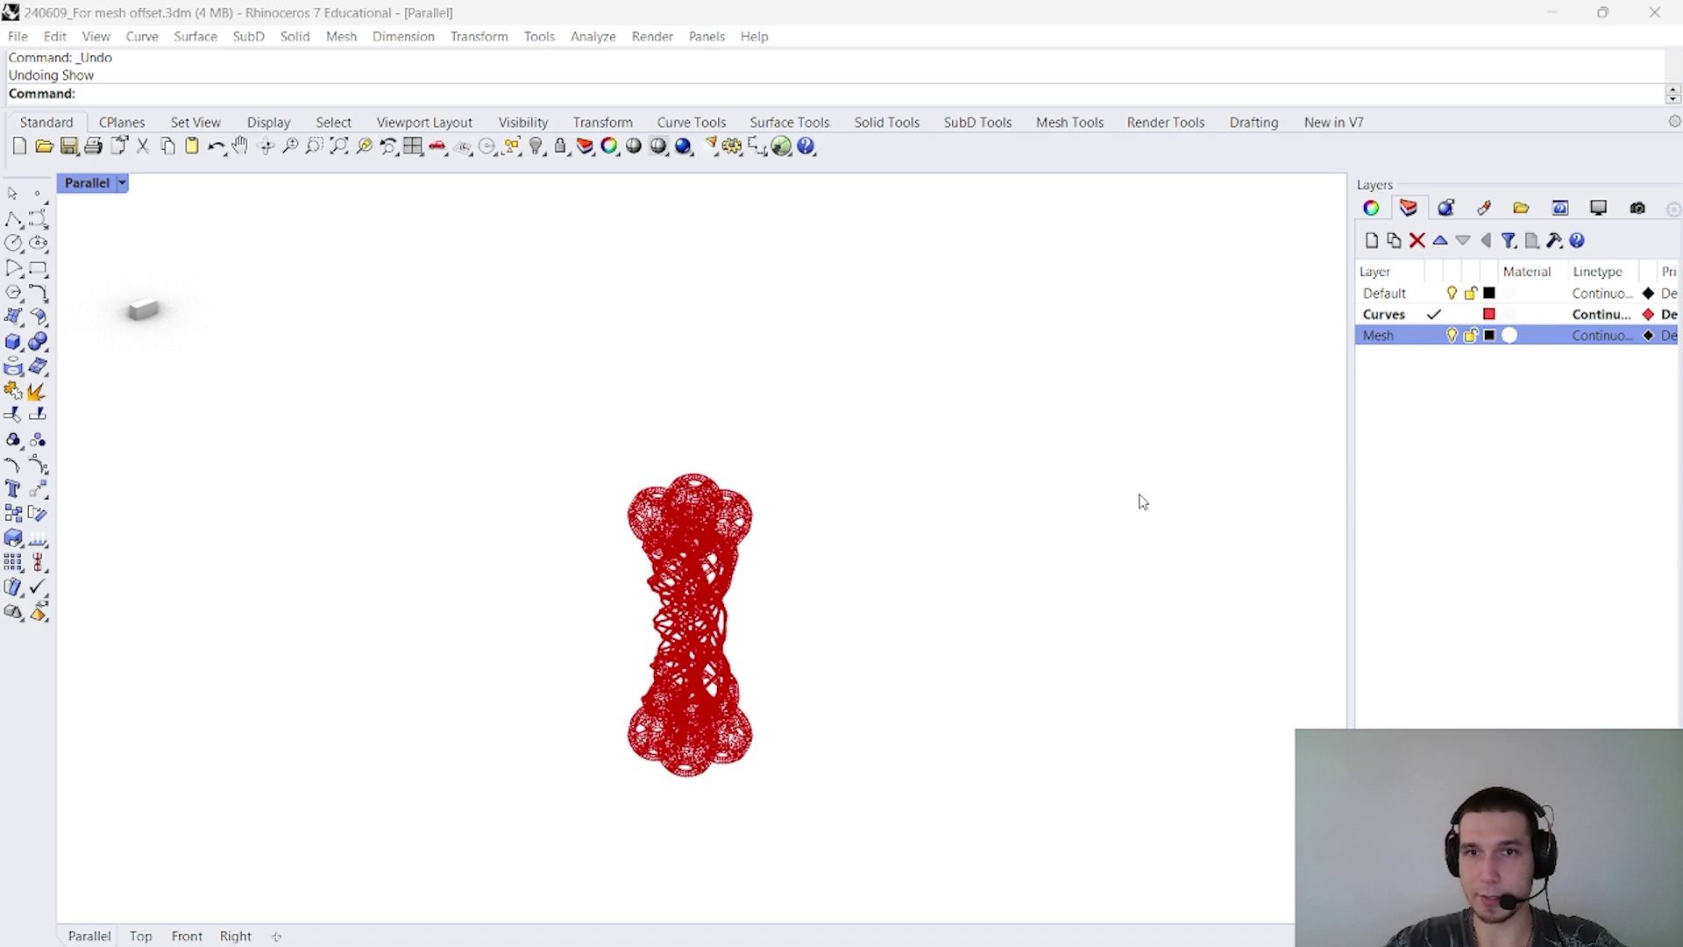
left_click(1085, 467)
left_click_drag(1155, 368, 1165, 307)
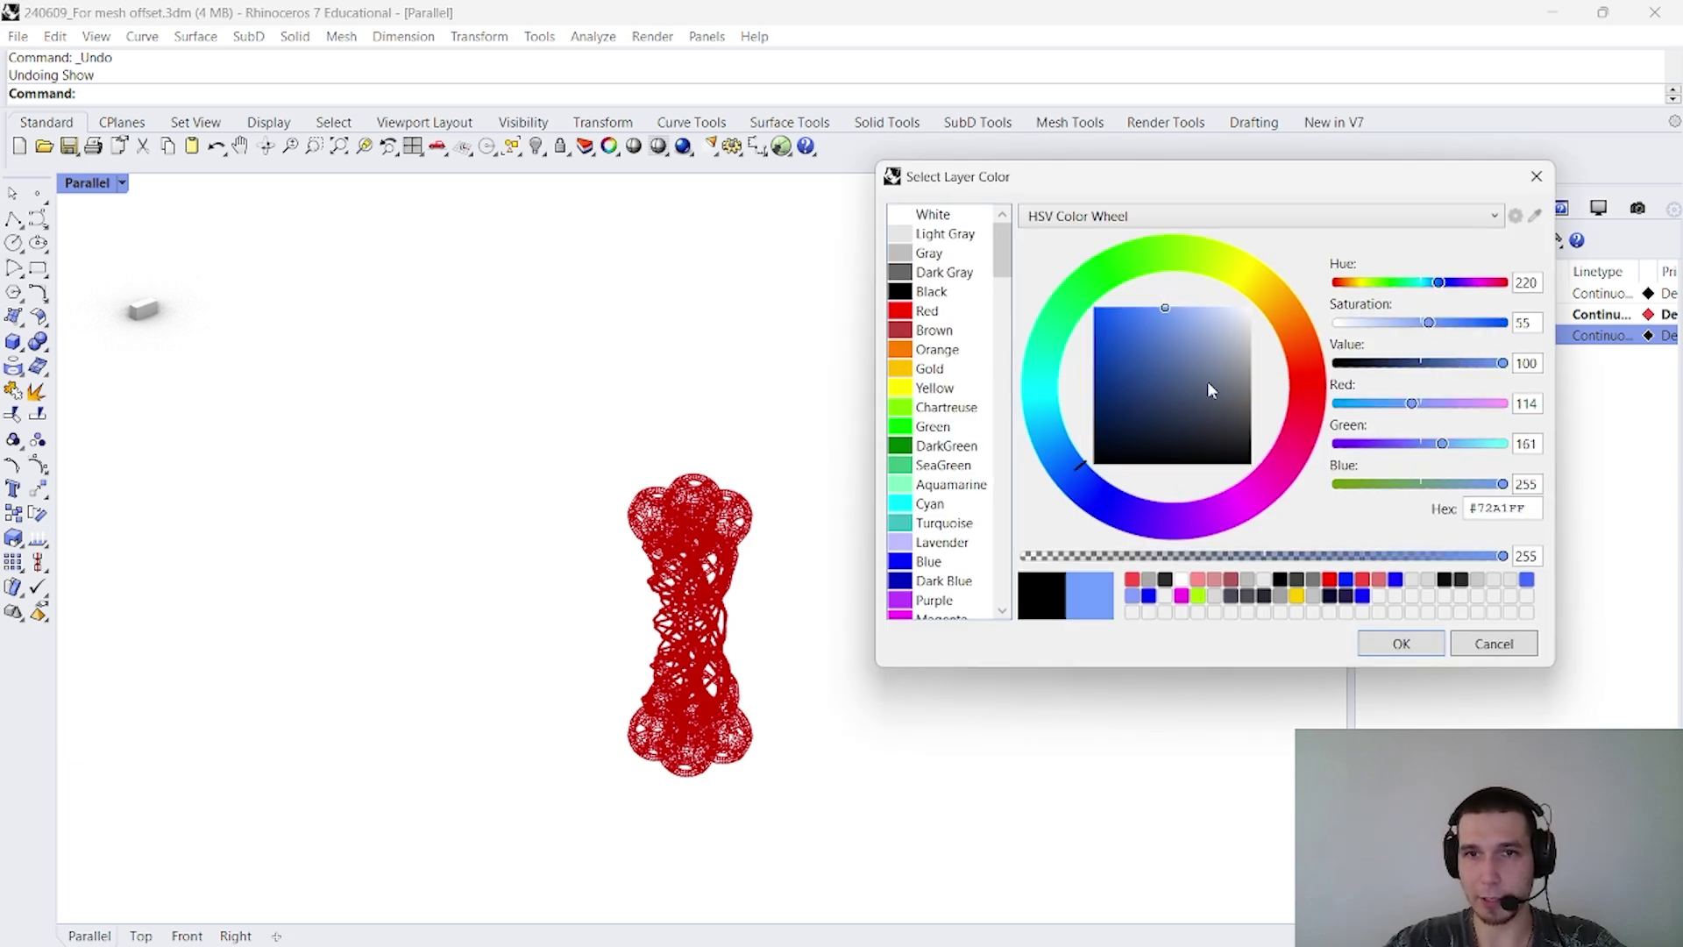
left_click(1401, 644)
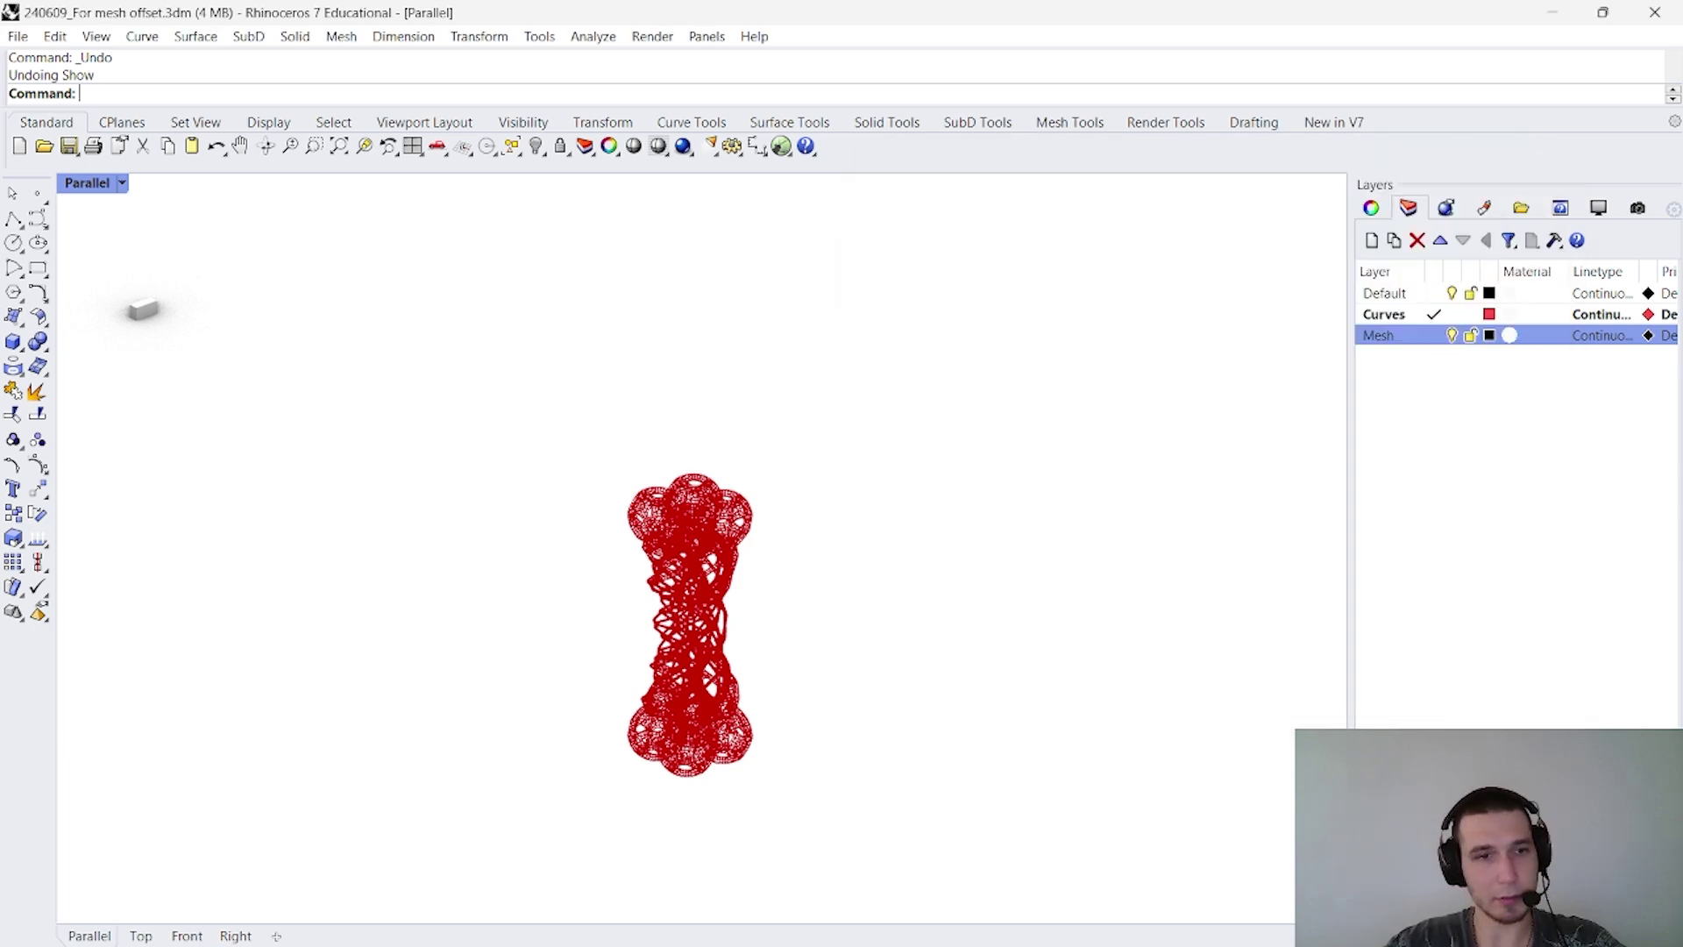
key("alt+Tab")
scroll(1171, 623, "down", 3)
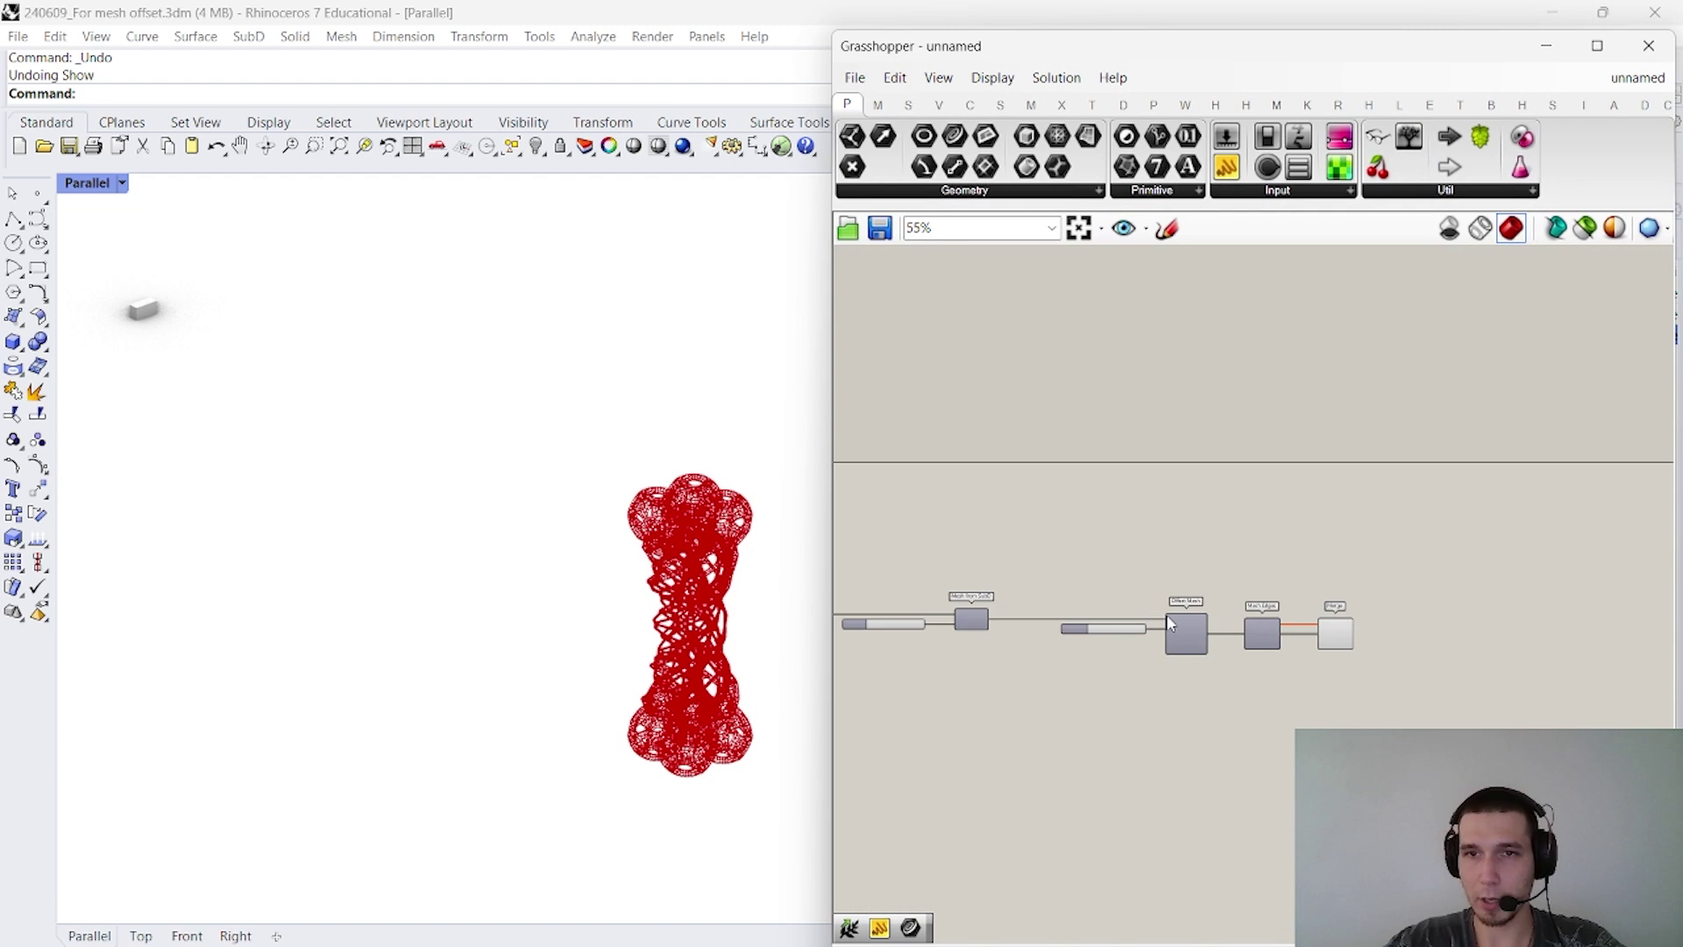
scroll(1169, 623, "up", 3)
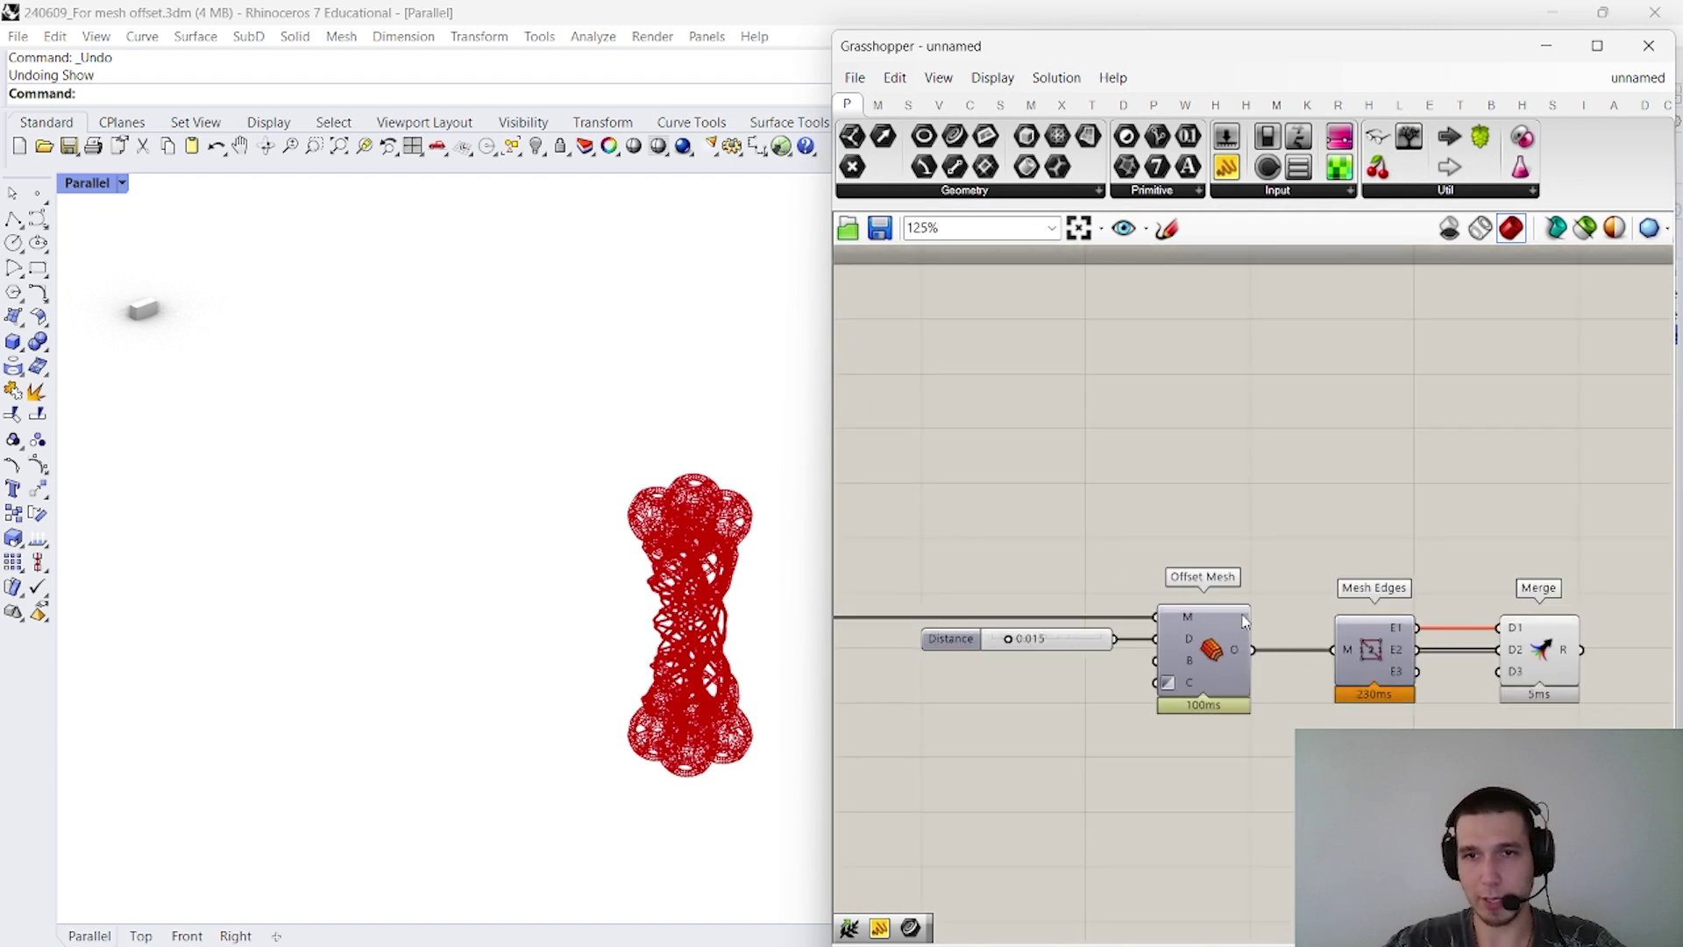
Bake the Mesh from SubD output onto the Mesh layer and minimize Grasshopper
scroll(1165, 688, "down", 3)
scroll(1271, 659, "up", 4)
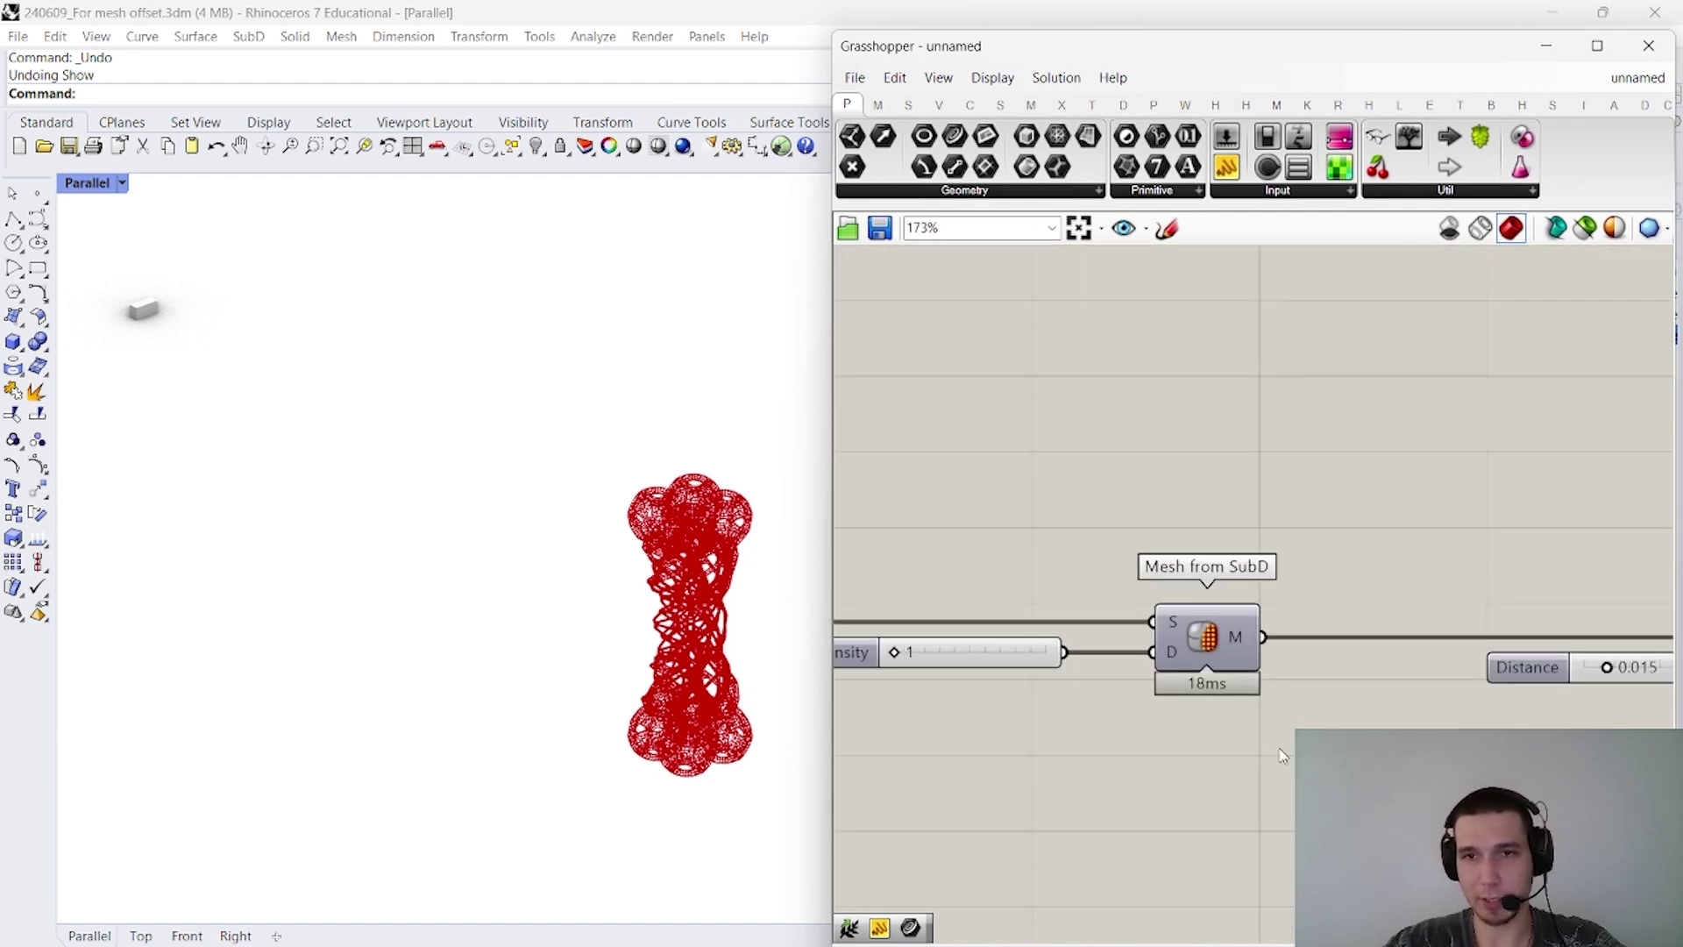
left_click(1205, 645)
right_click(1205, 644)
left_click(1278, 717)
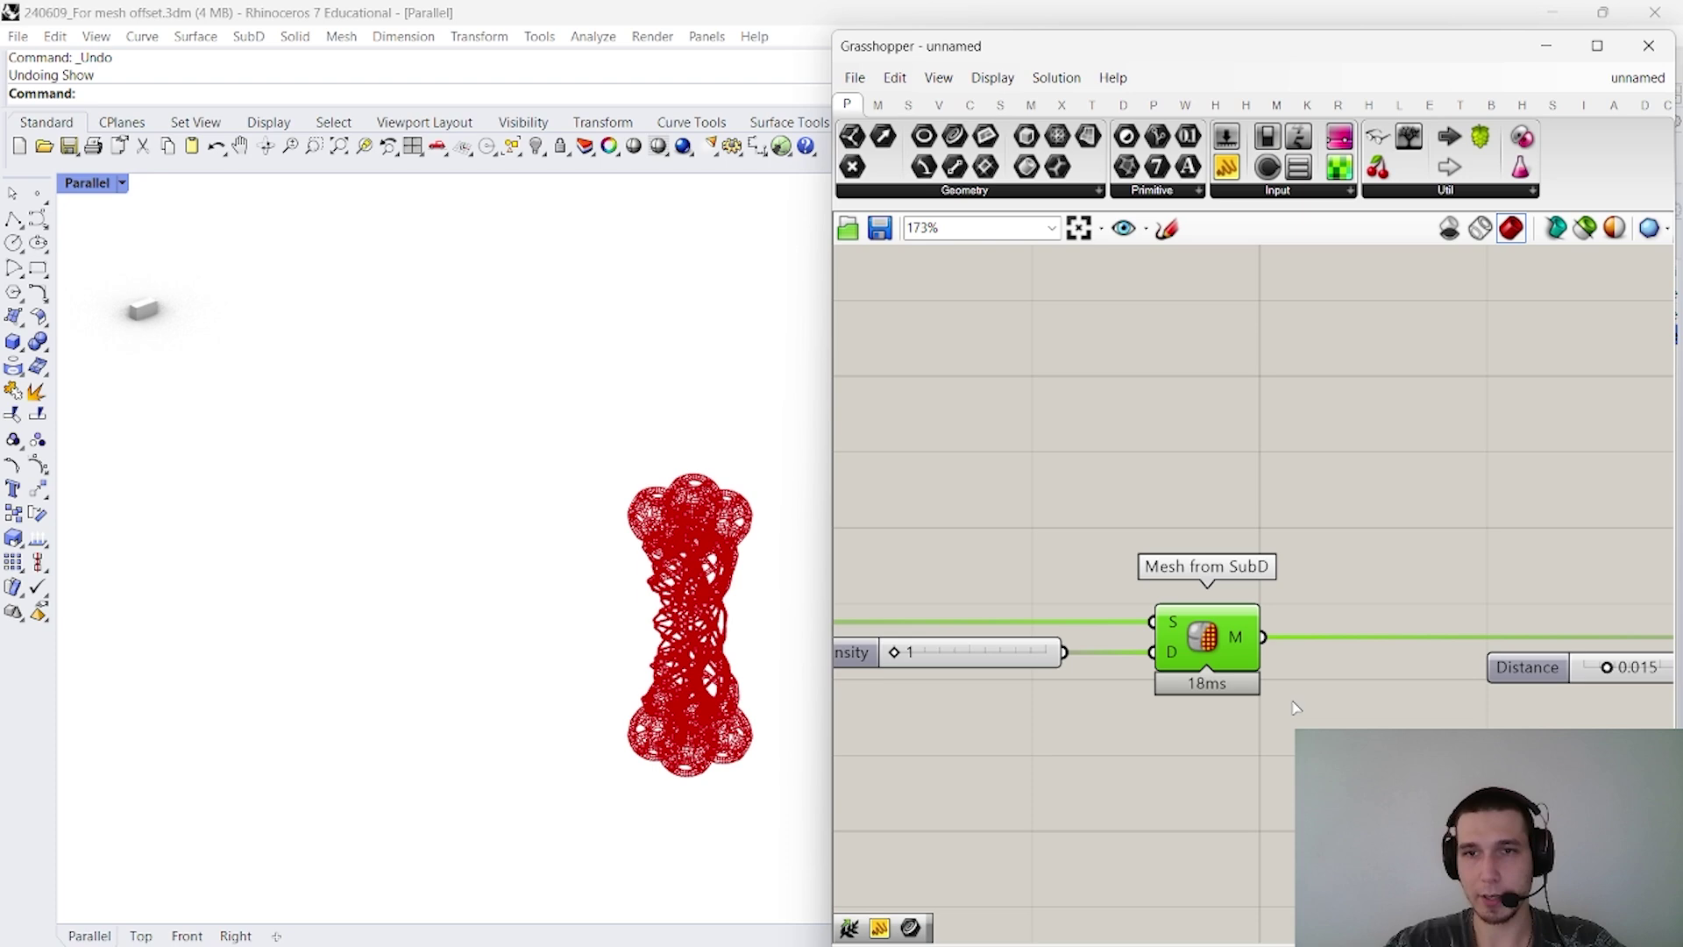
left_click(1287, 918)
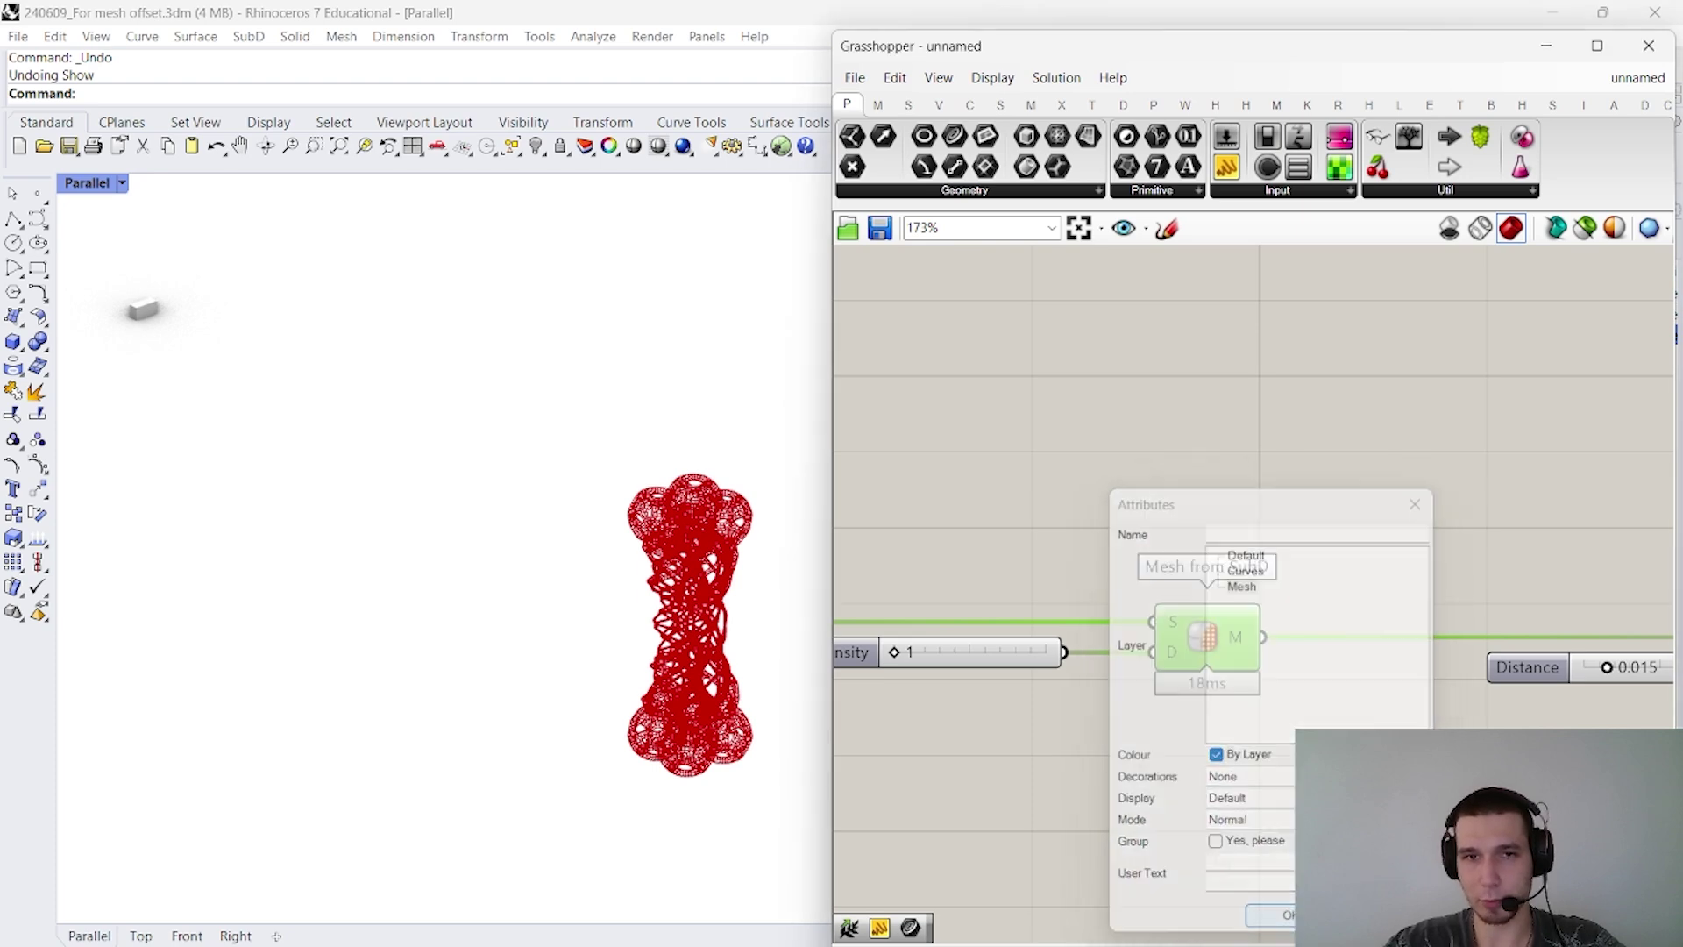
scroll(1183, 618, "down", 3)
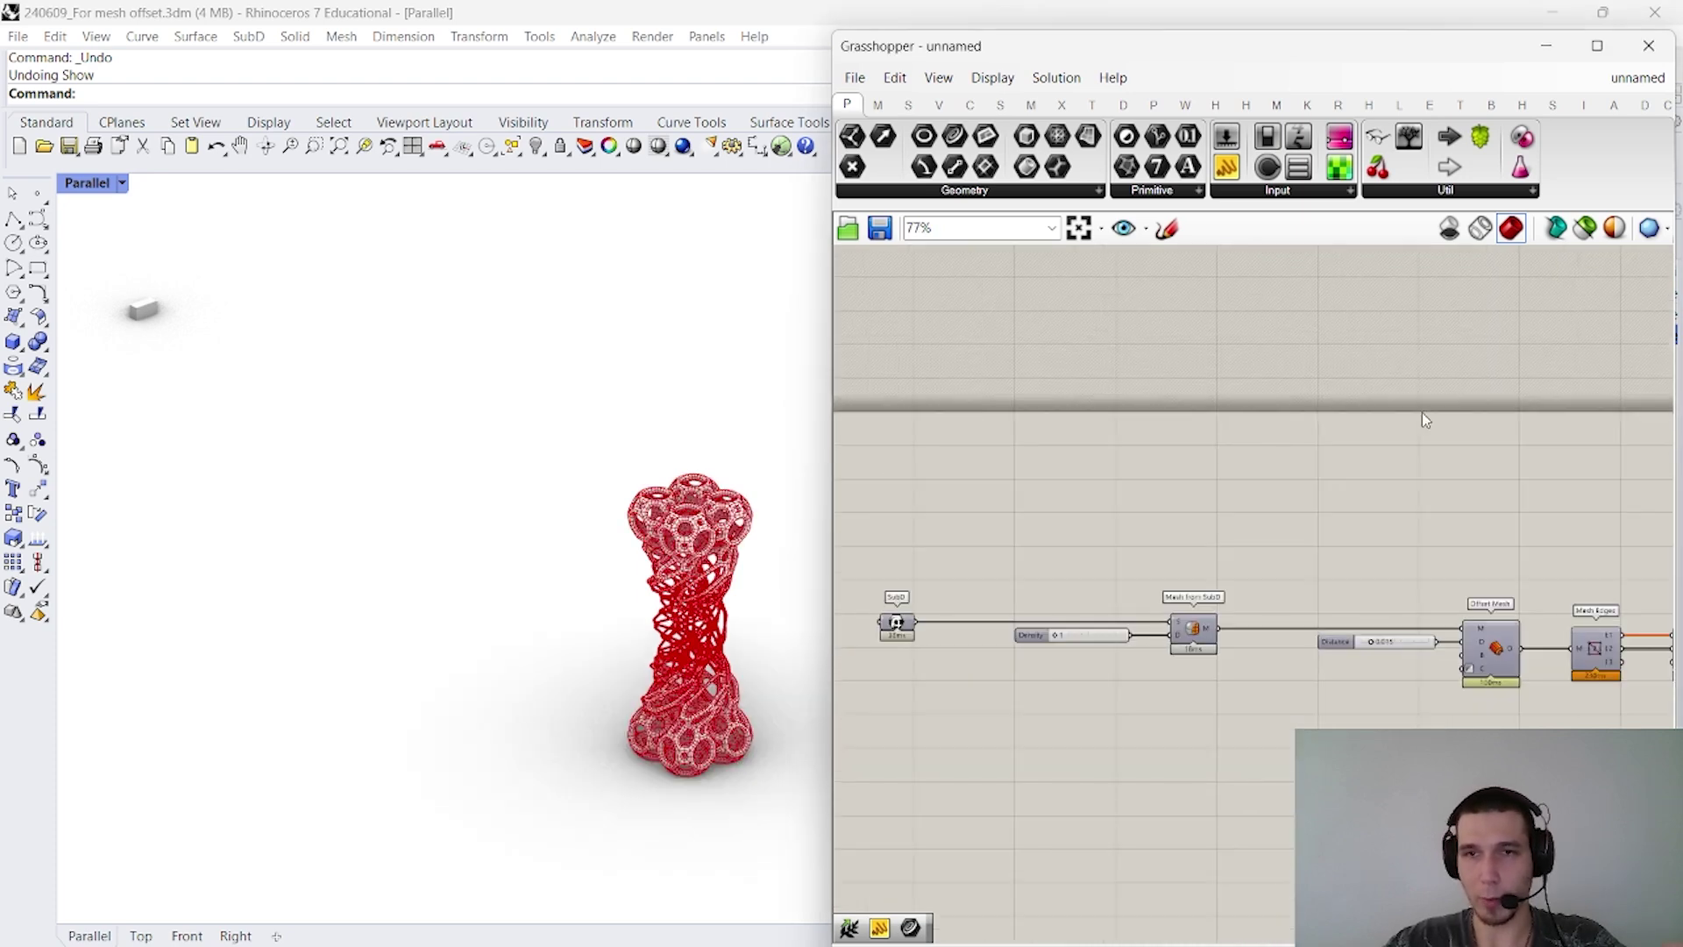
left_click(1547, 45)
scroll(754, 612, "up", 5)
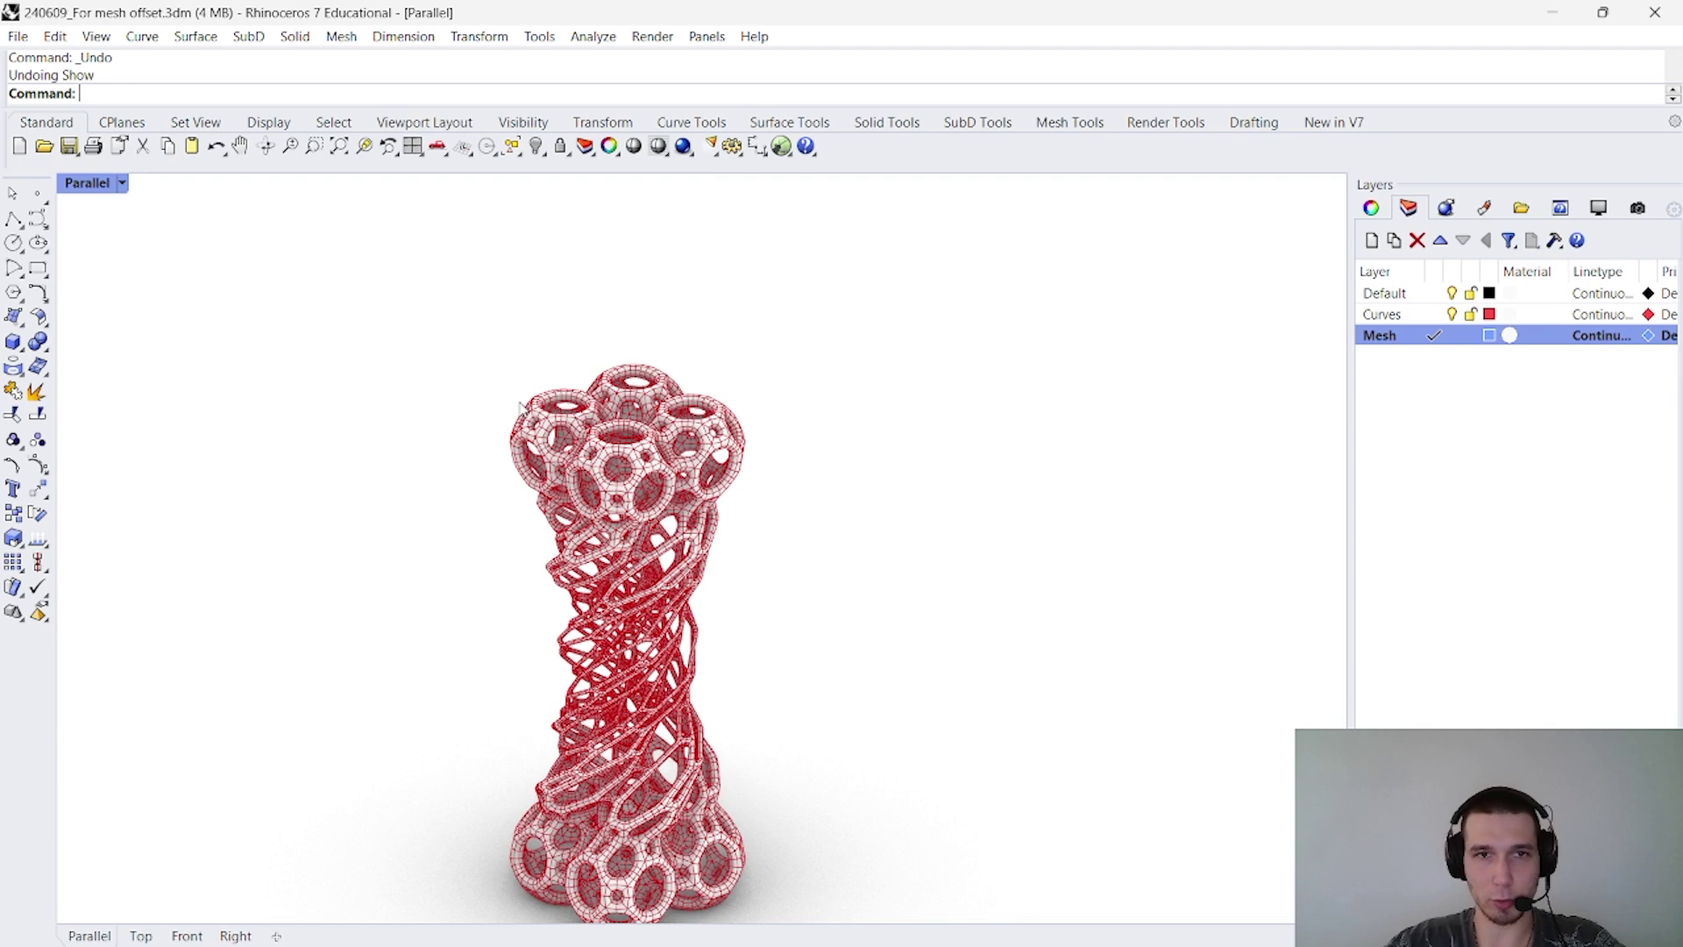
Switch the Parallel viewport to Shaded display and recentre the view on the lattice
left_click(125, 183)
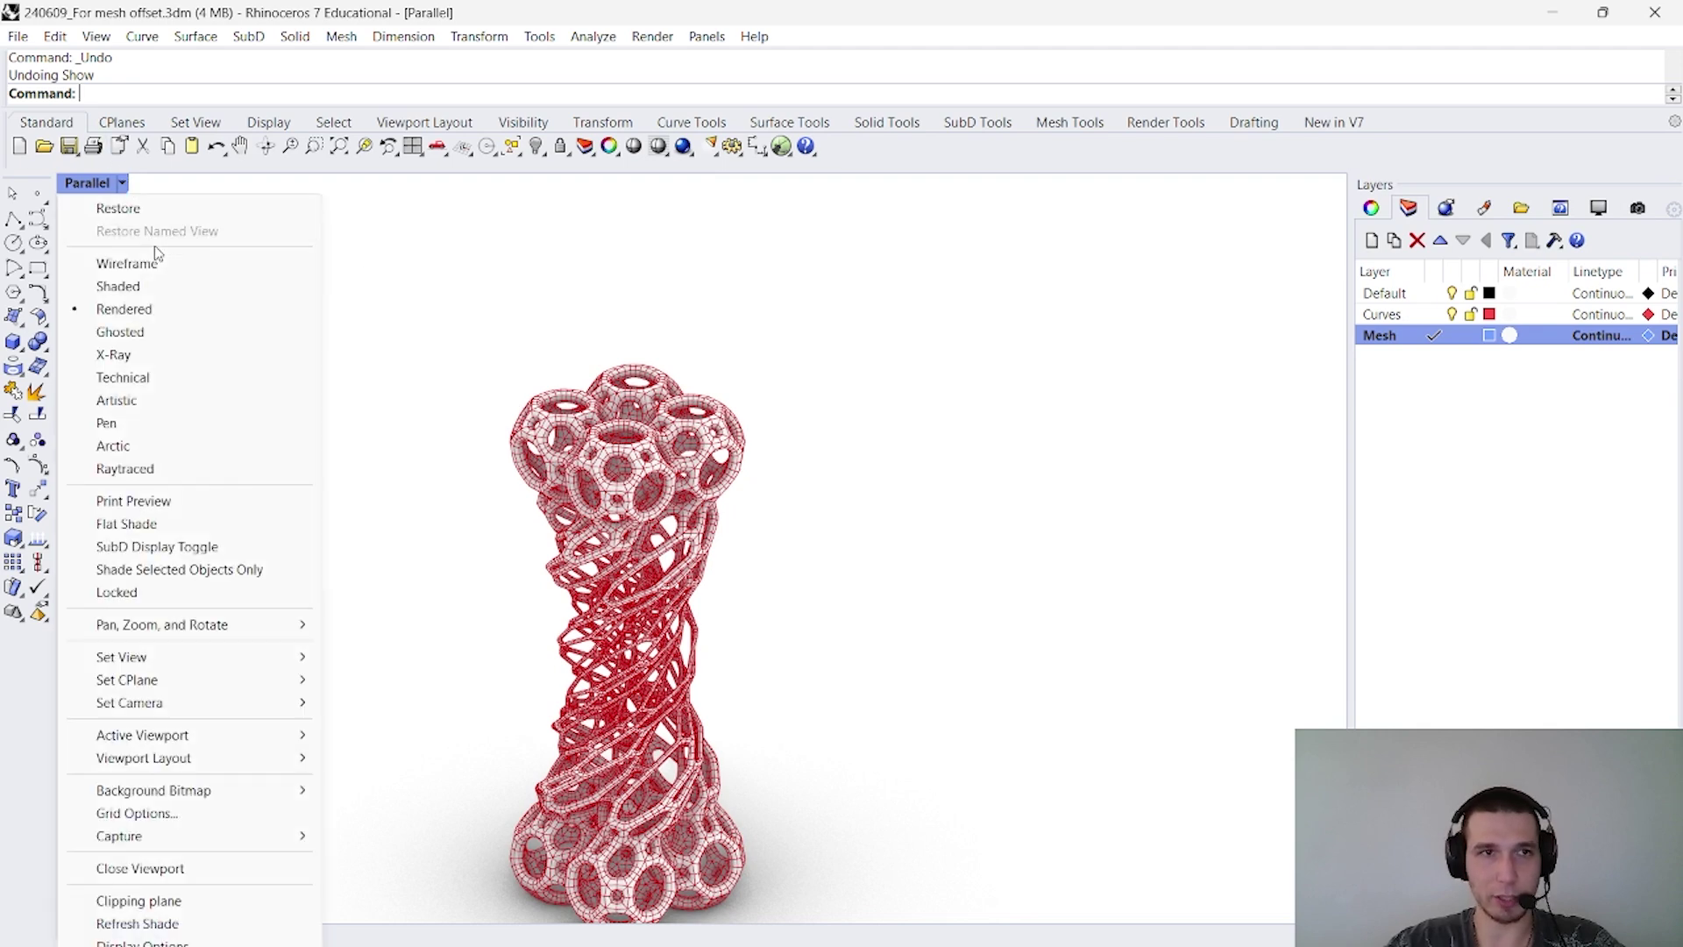
left_click(118, 286)
scroll(610, 612, "down", 2)
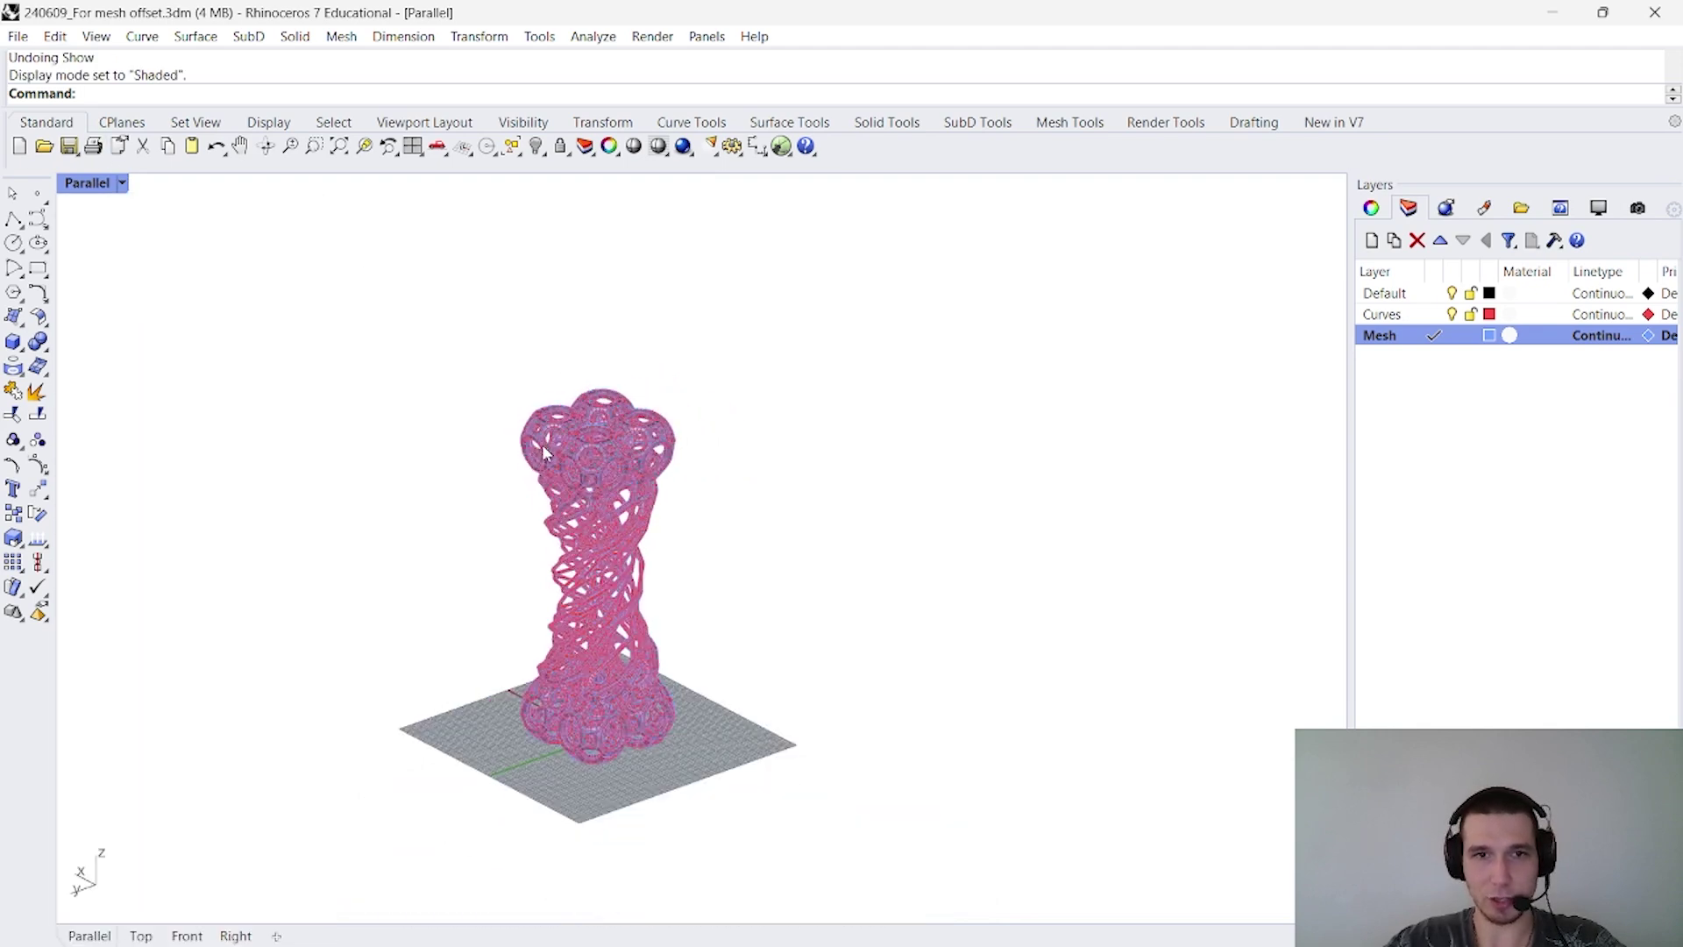
scroll(728, 631, "up", 6)
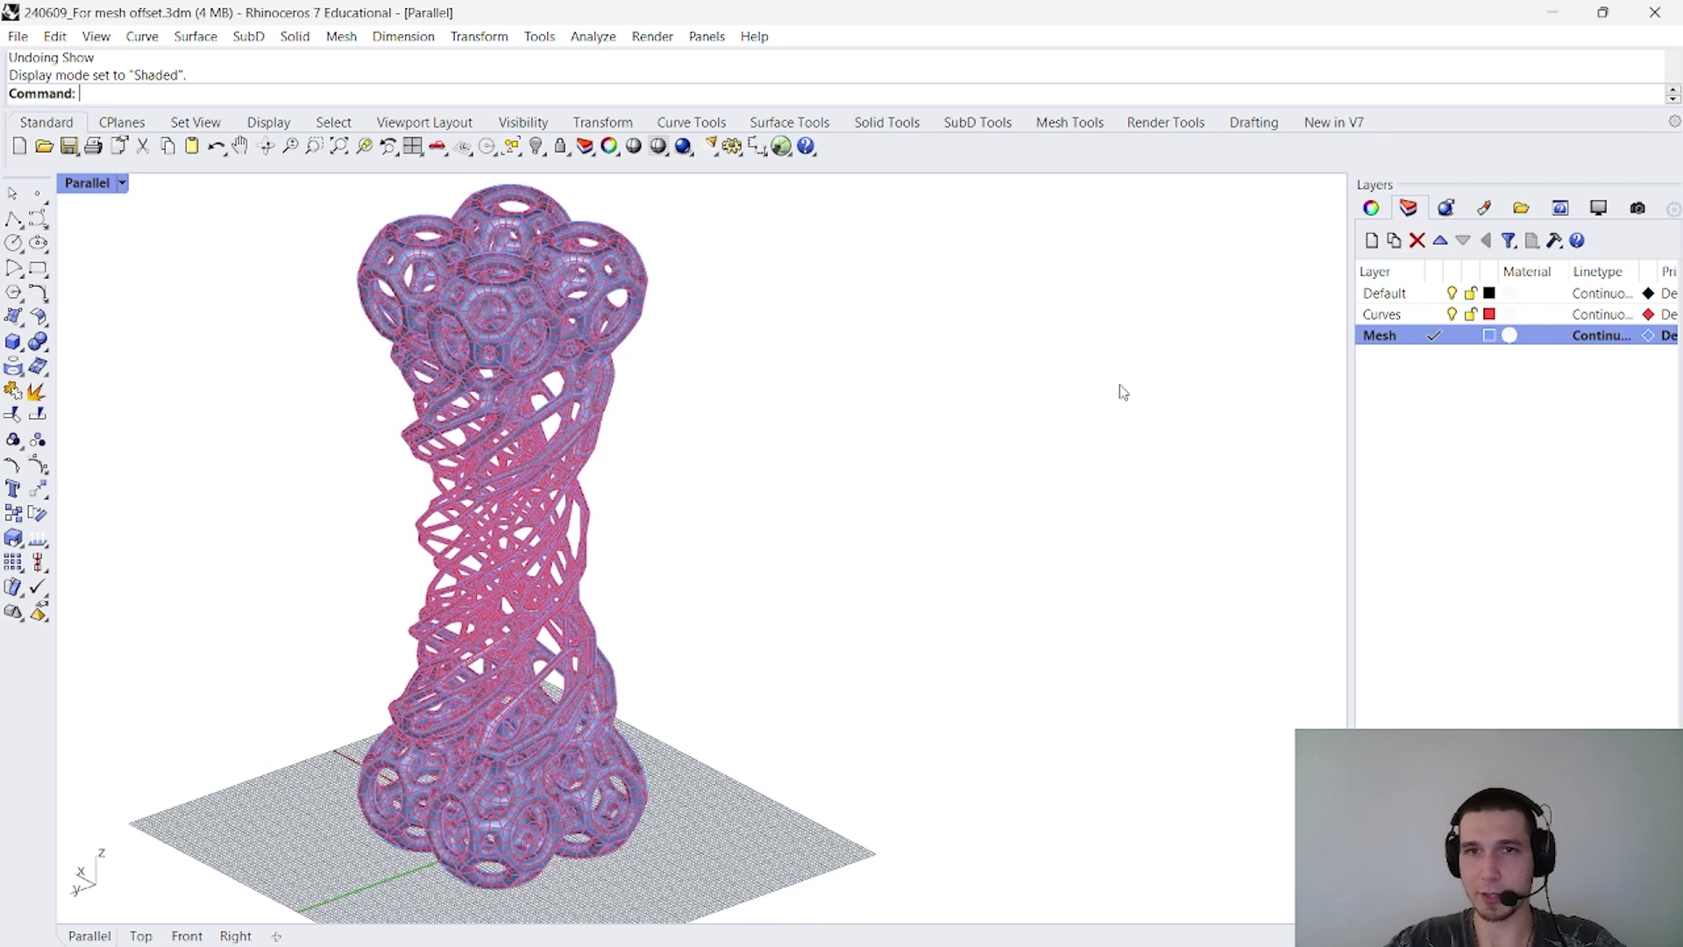
scroll(674, 600, "down", 2)
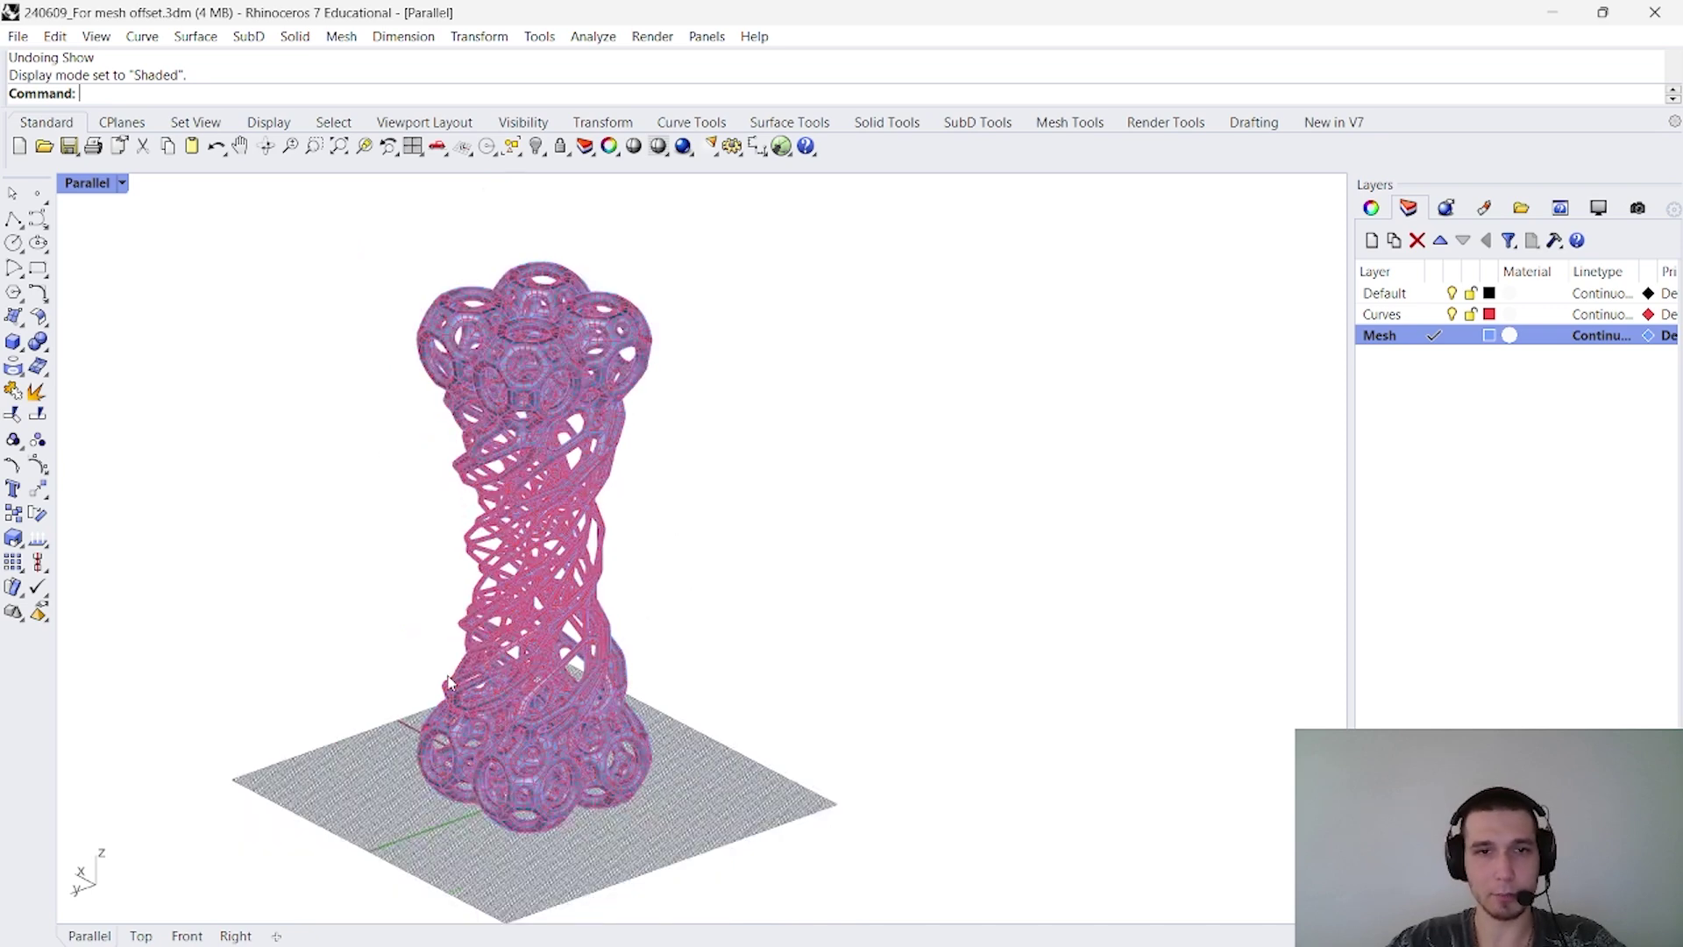
scroll(448, 683, "down", 2)
left_click_drag(868, 843, 324, 371)
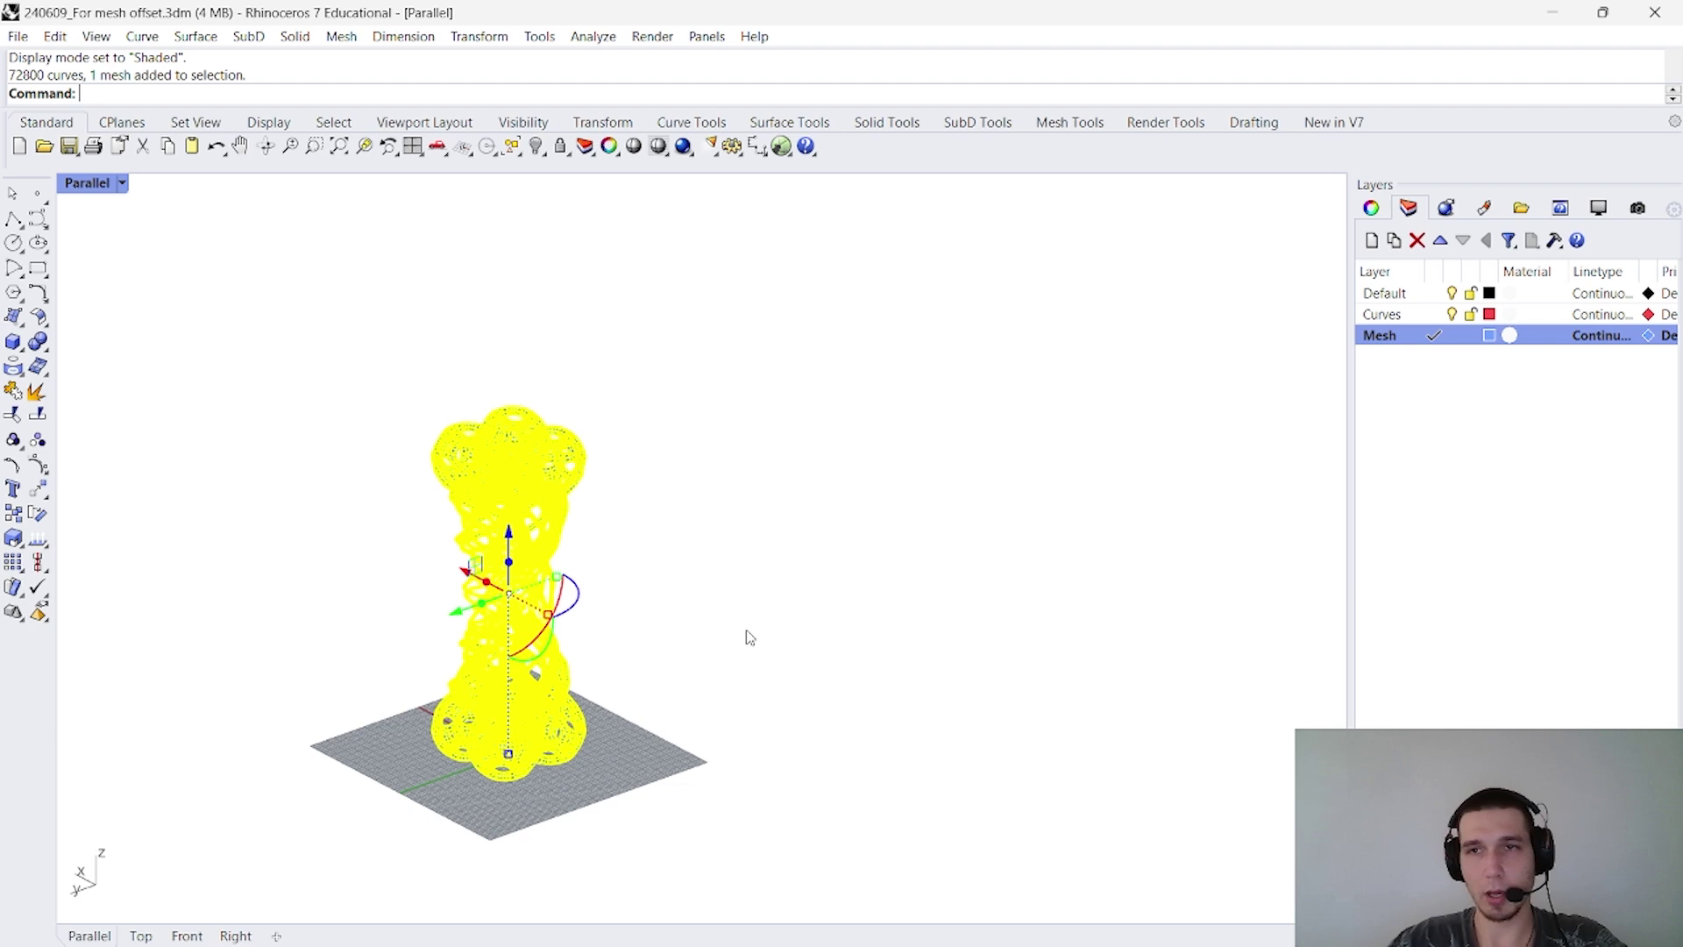
key("Escape")
right_click_drag(711, 578, 843, 574)
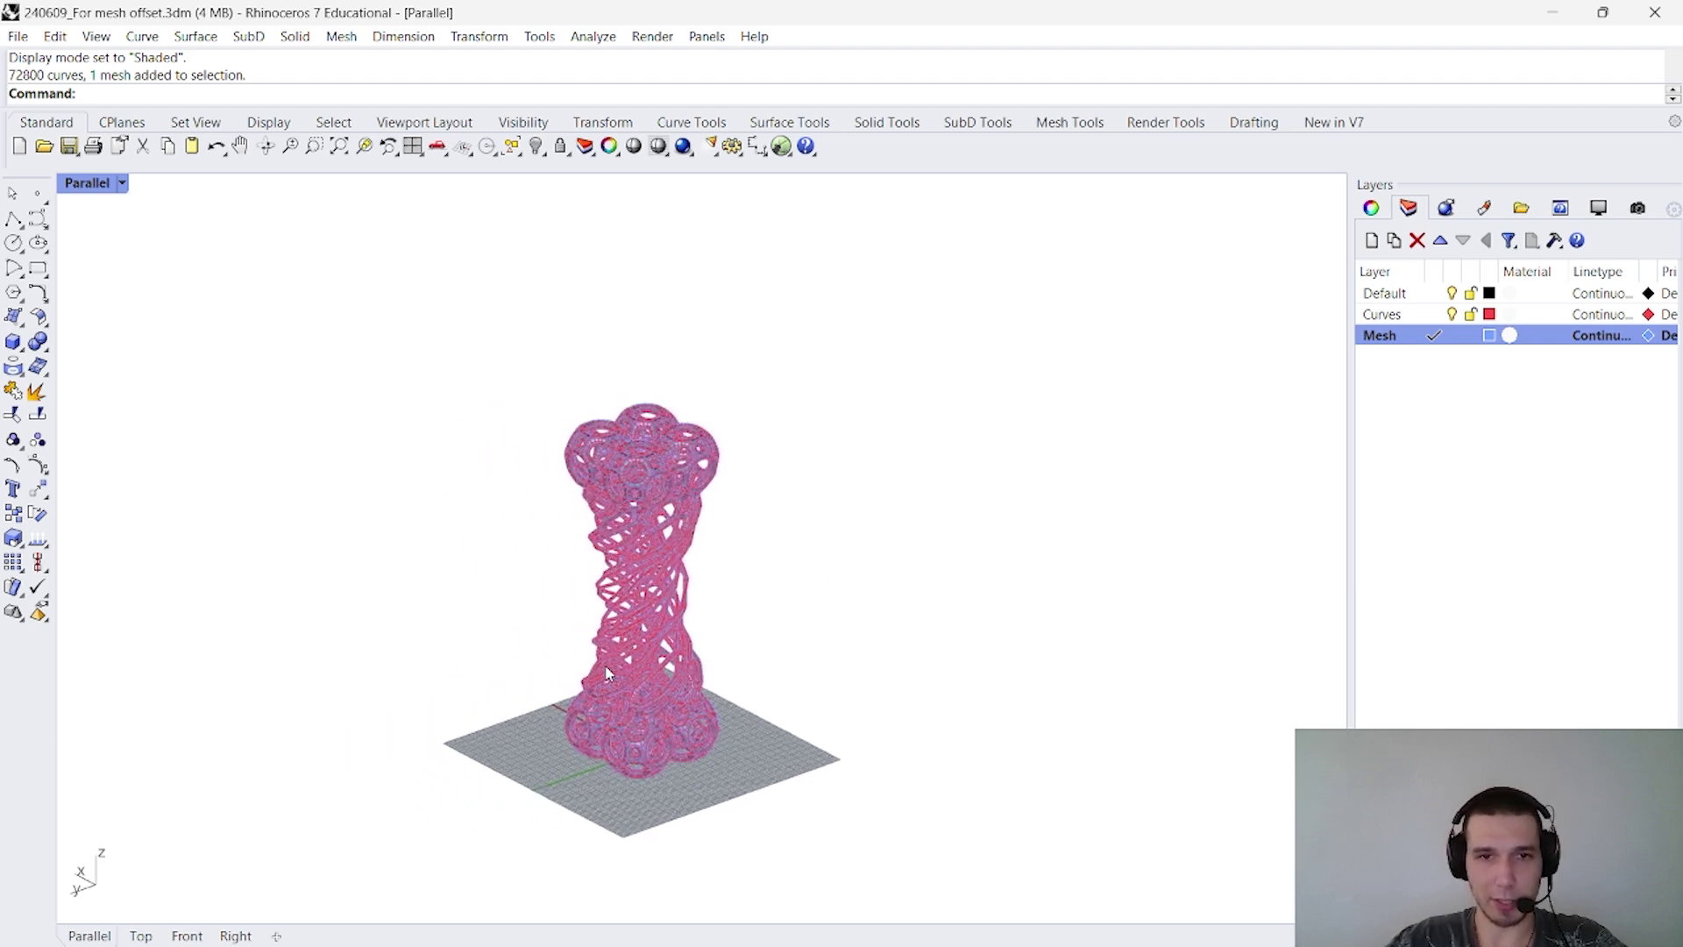
scroll(607, 673, "up", 5)
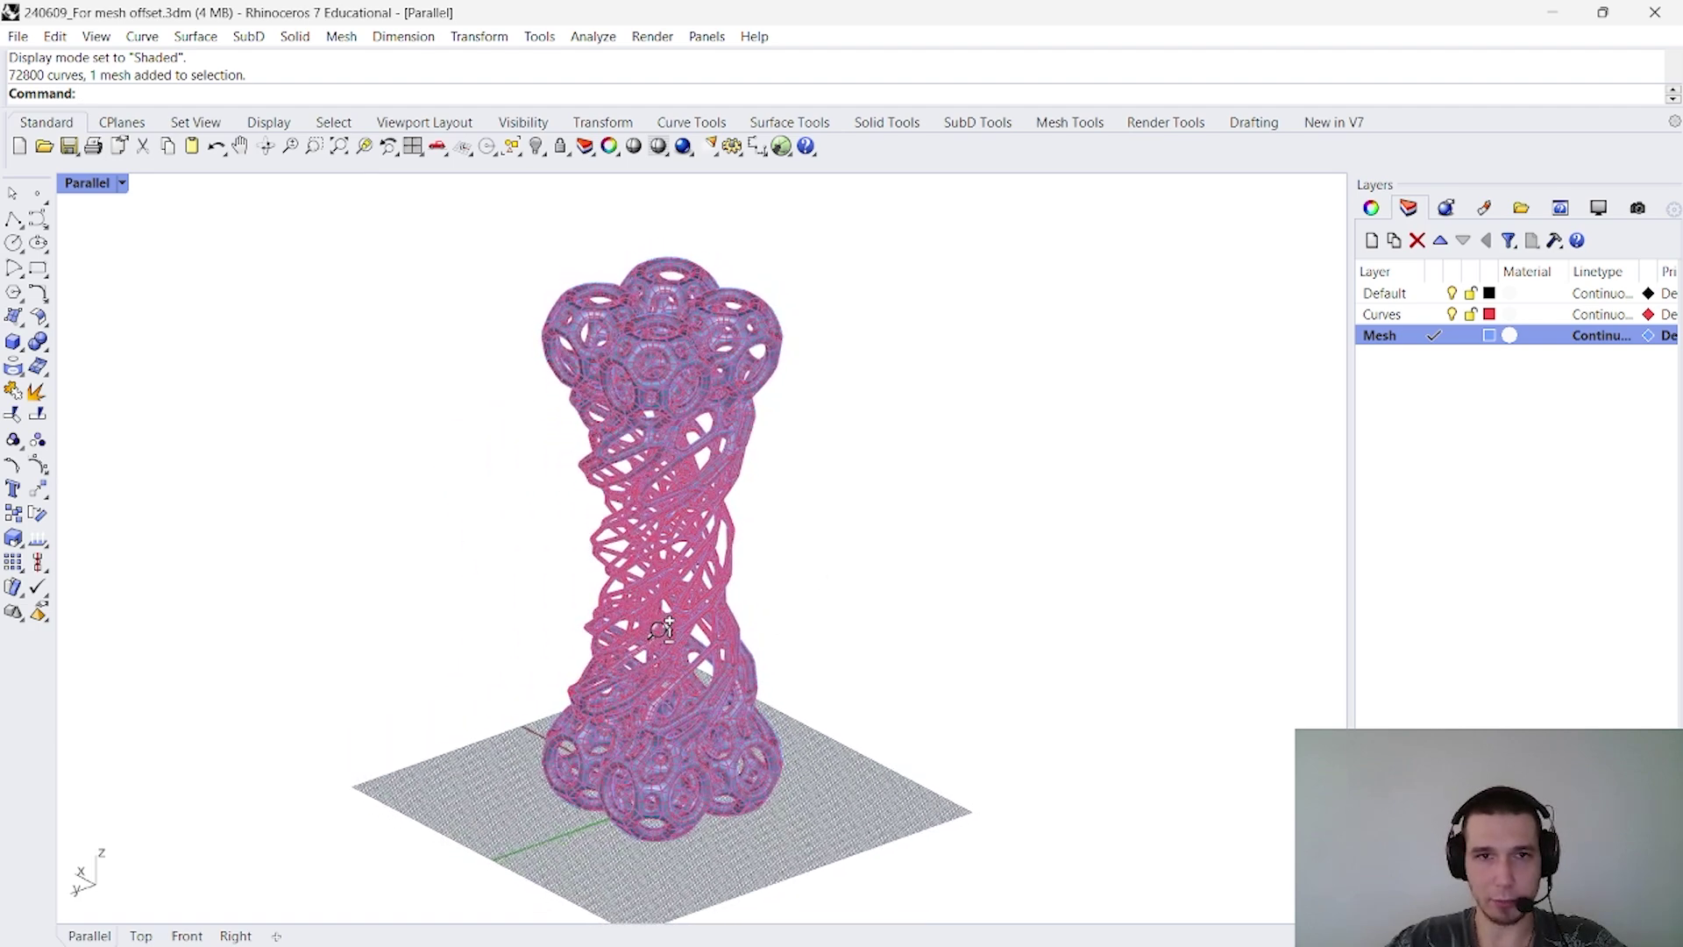
Save the current view as named view VIEW_1 and window-select the whole lattice
left_click(1639, 210)
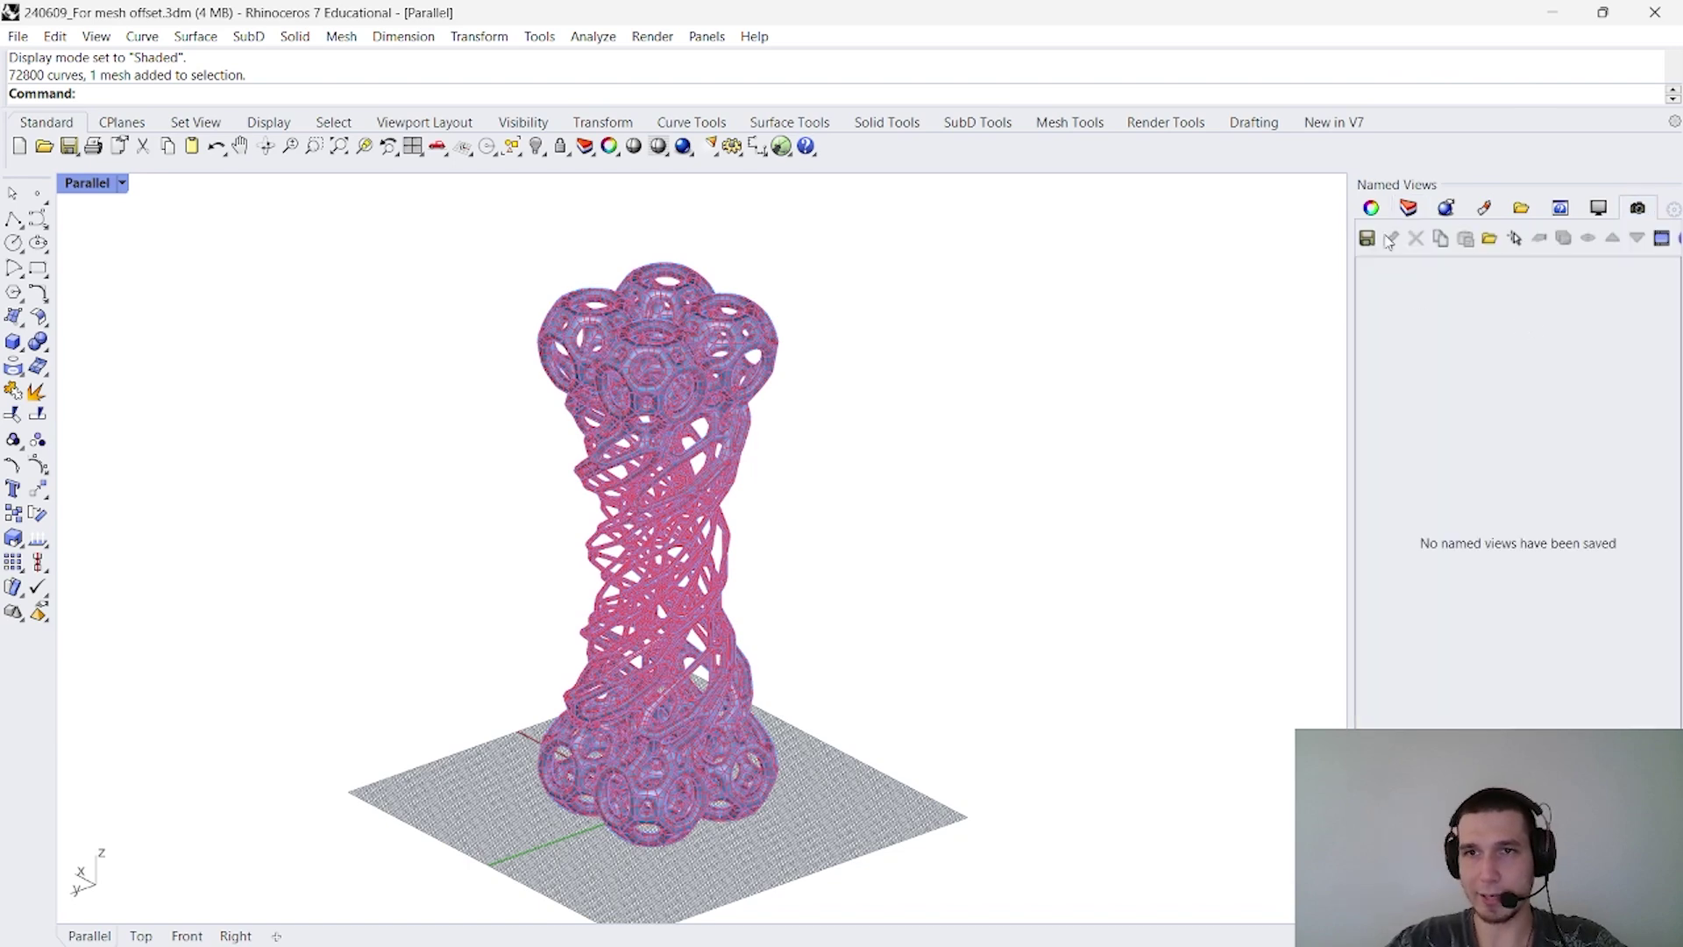
left_click(1366, 238)
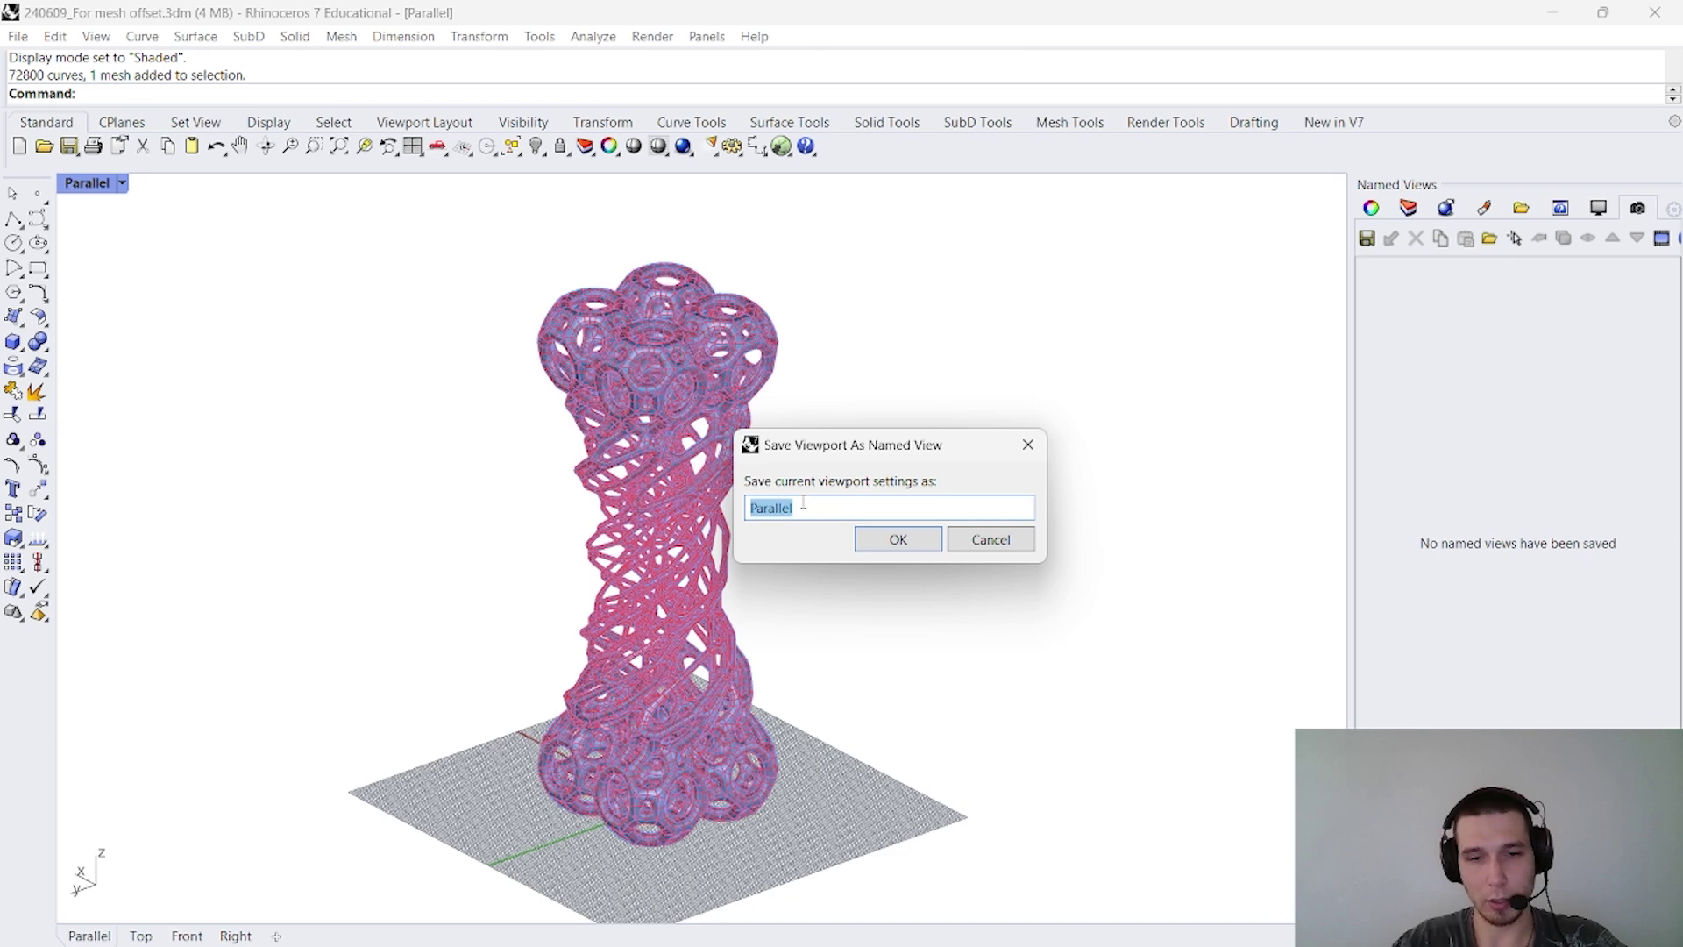
type("VIEW_1")
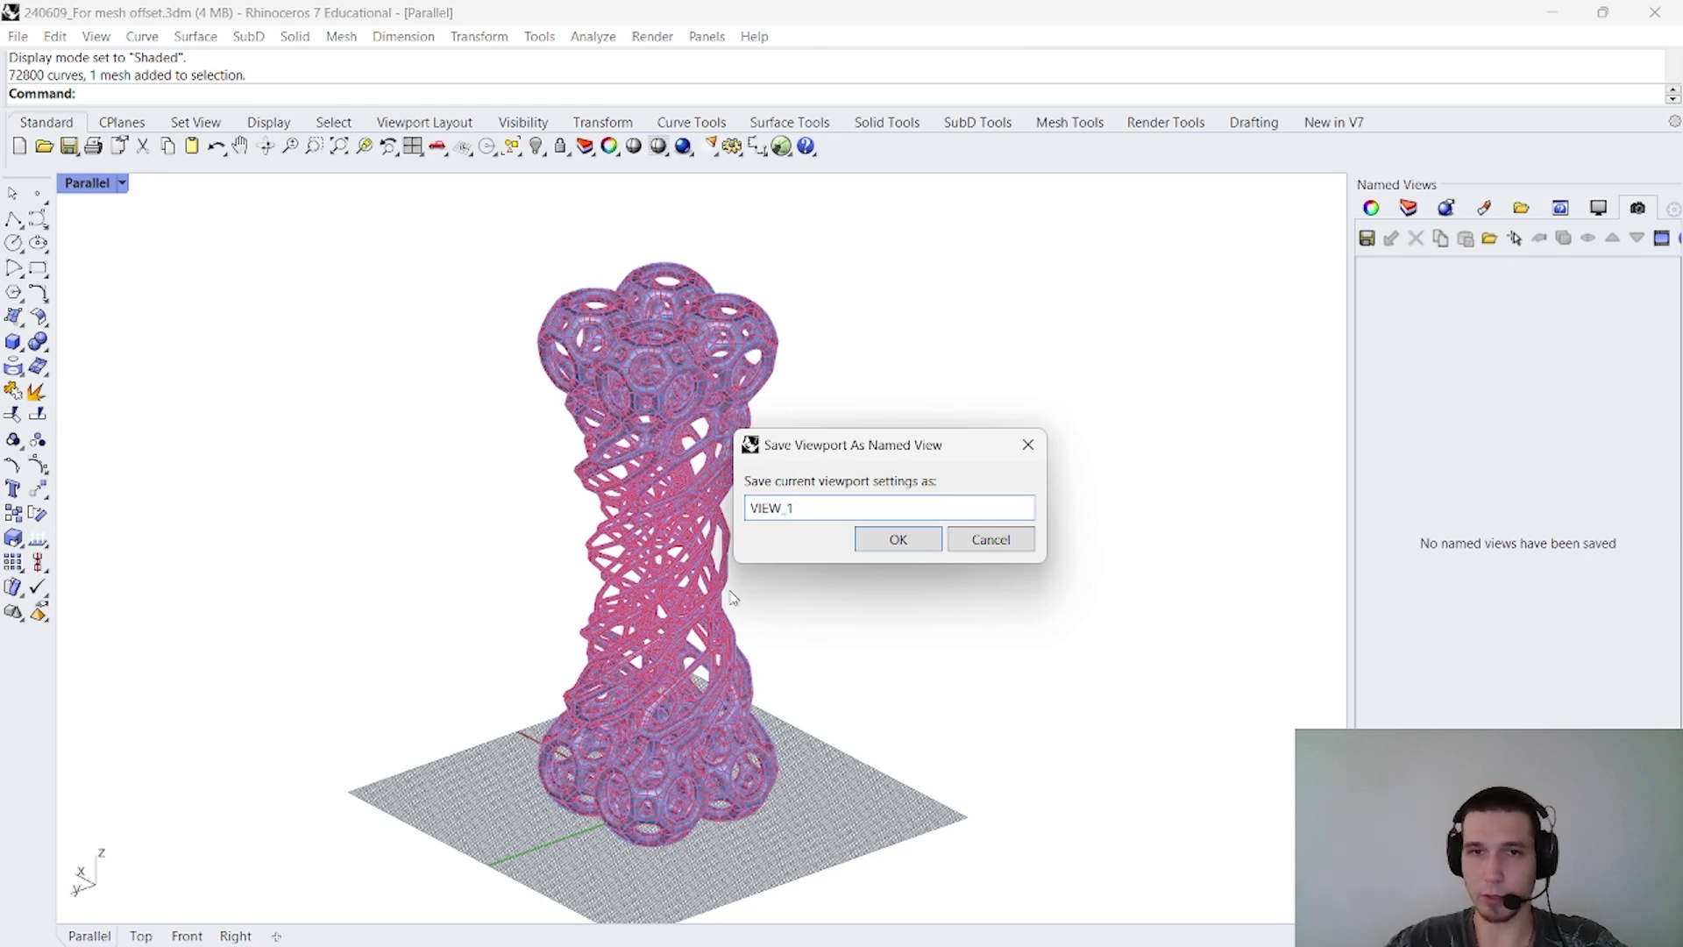
left_click(919, 538)
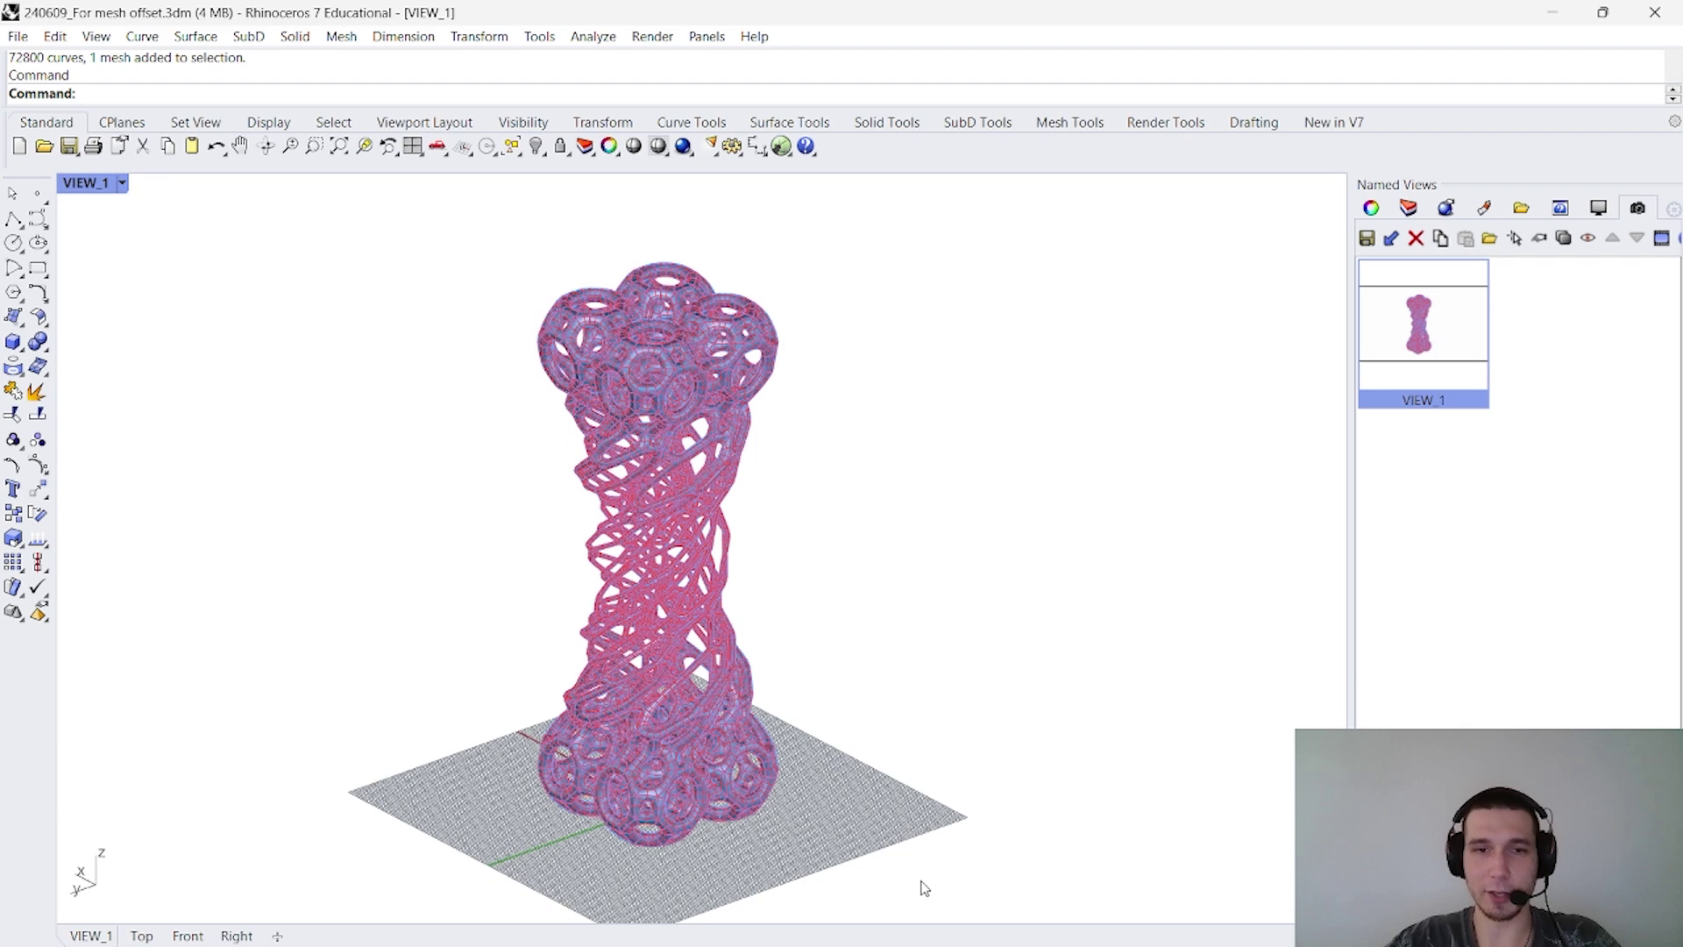
left_click_drag(920, 877, 424, 251)
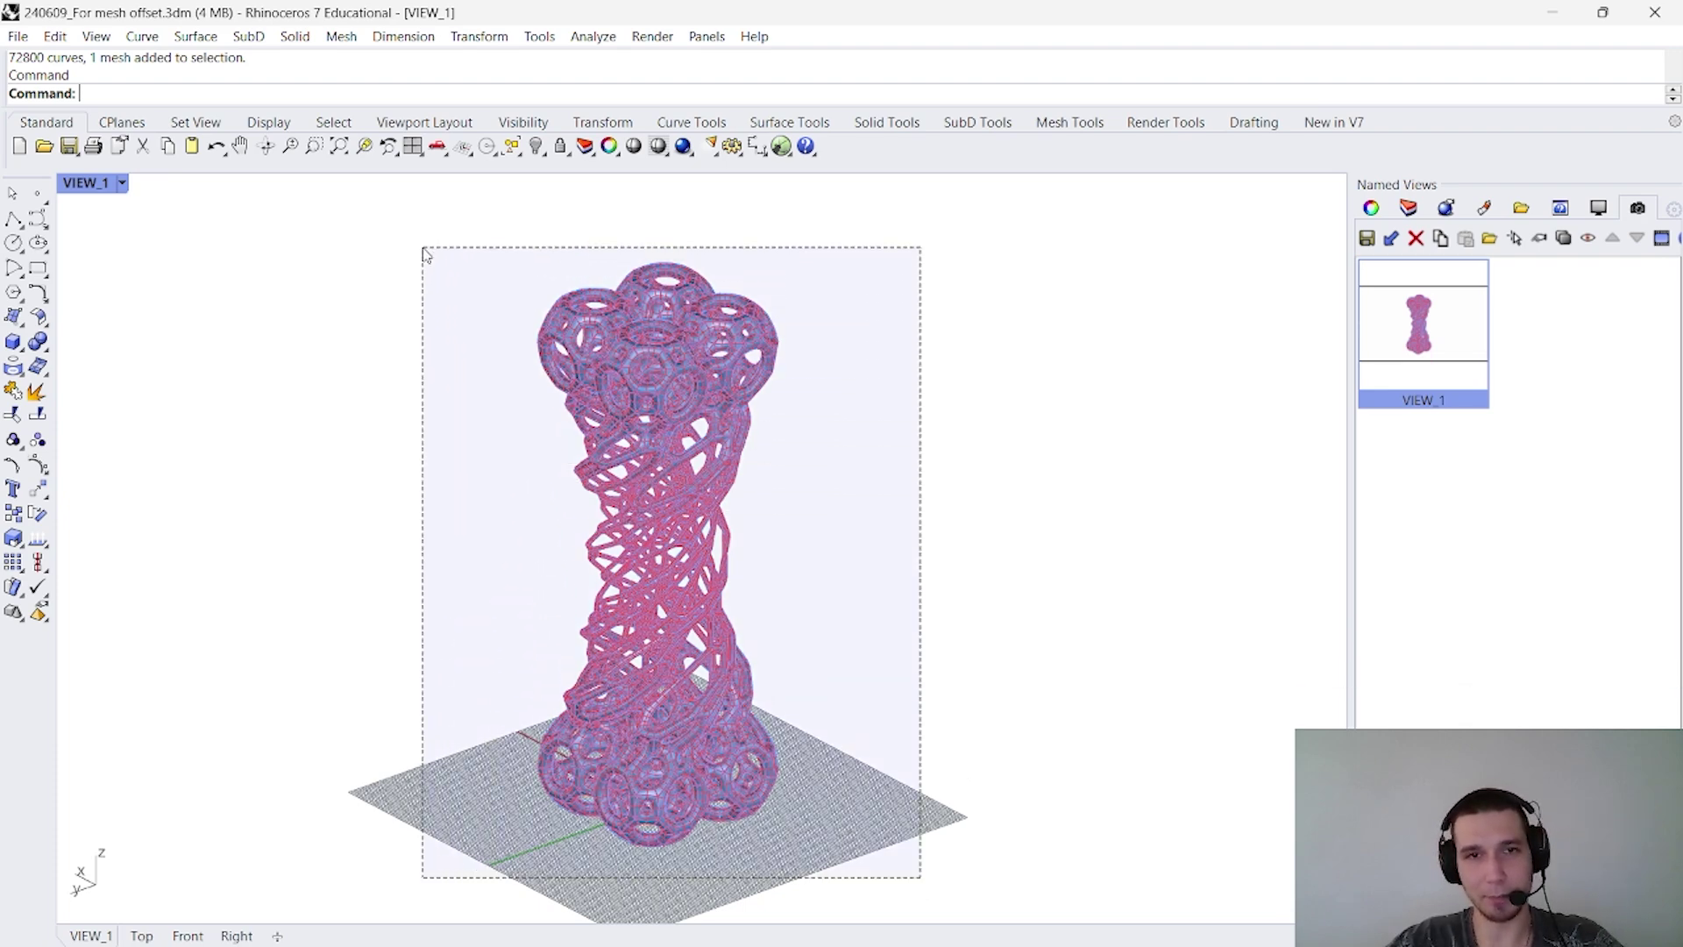
left_click_drag(424, 250, 424, 250)
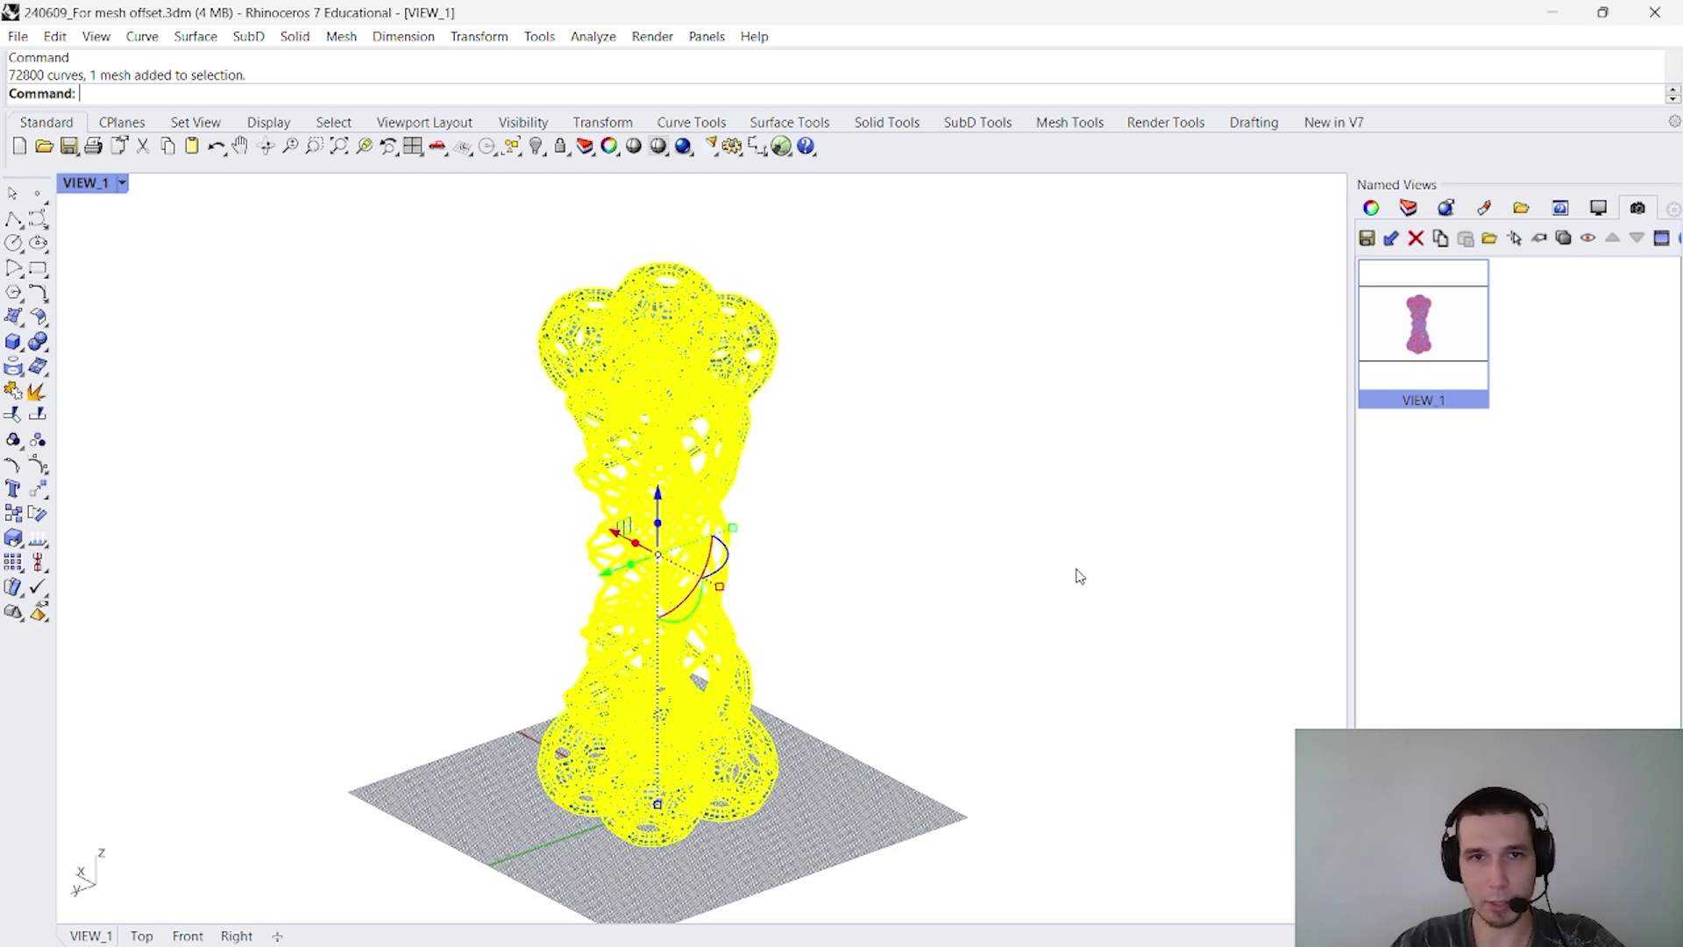
Reselect the whole lattice and run Make2D from VIEW_1, including the viewport rectangle
key("Escape")
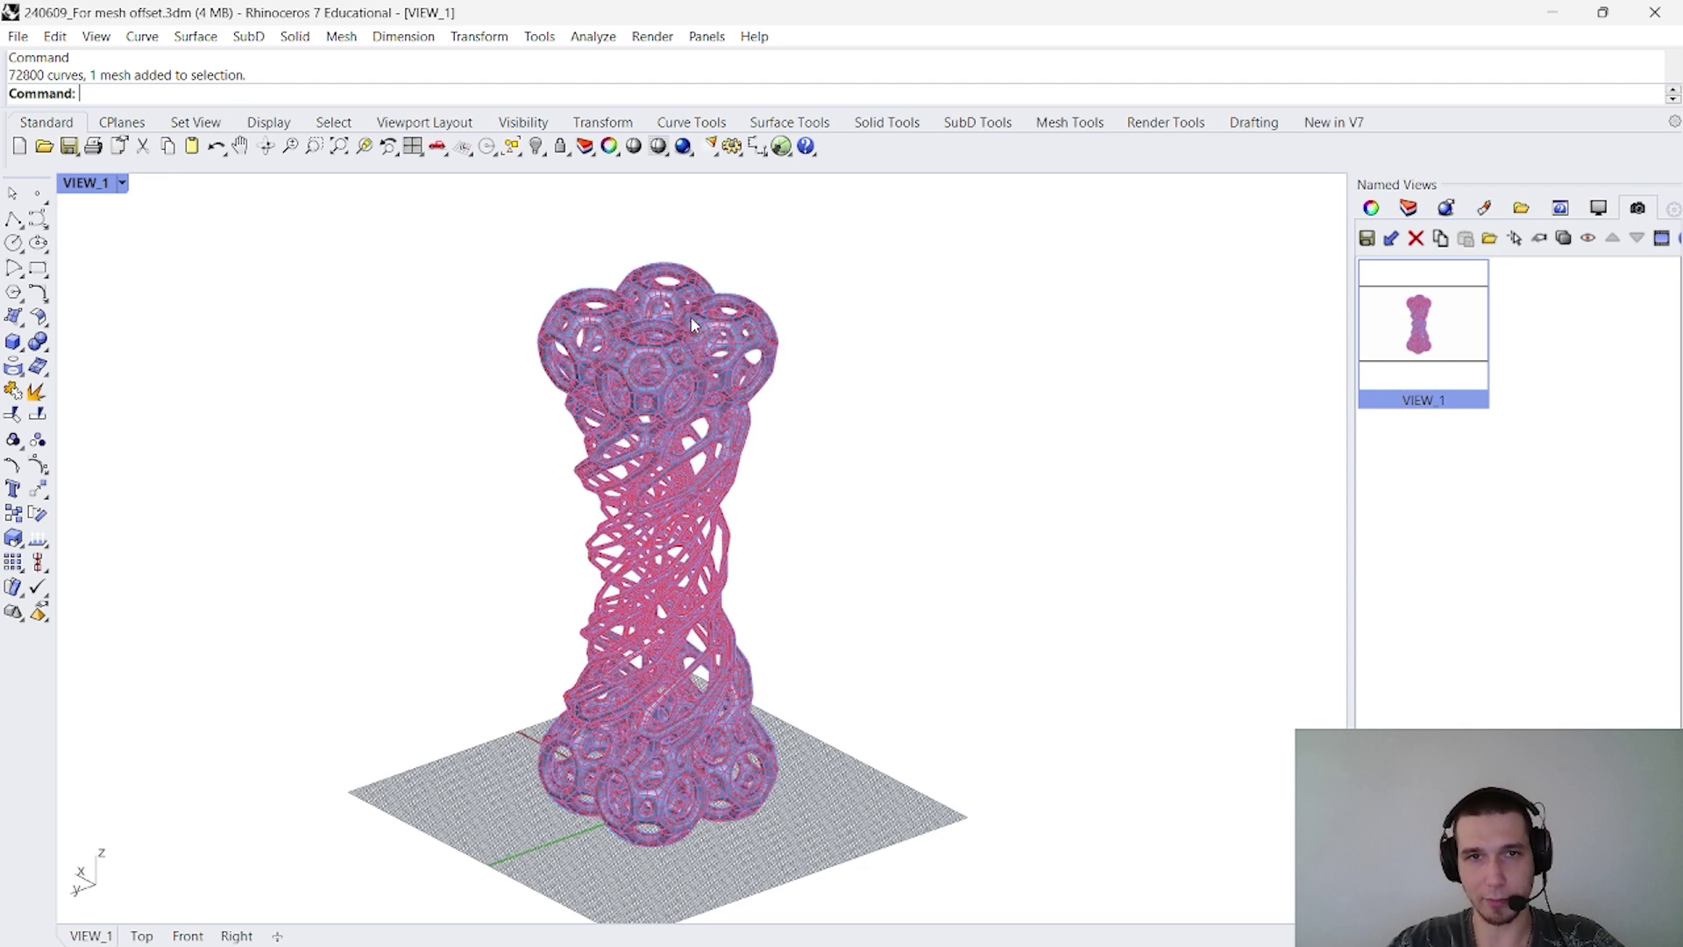
left_click_drag(964, 903, 307, 245)
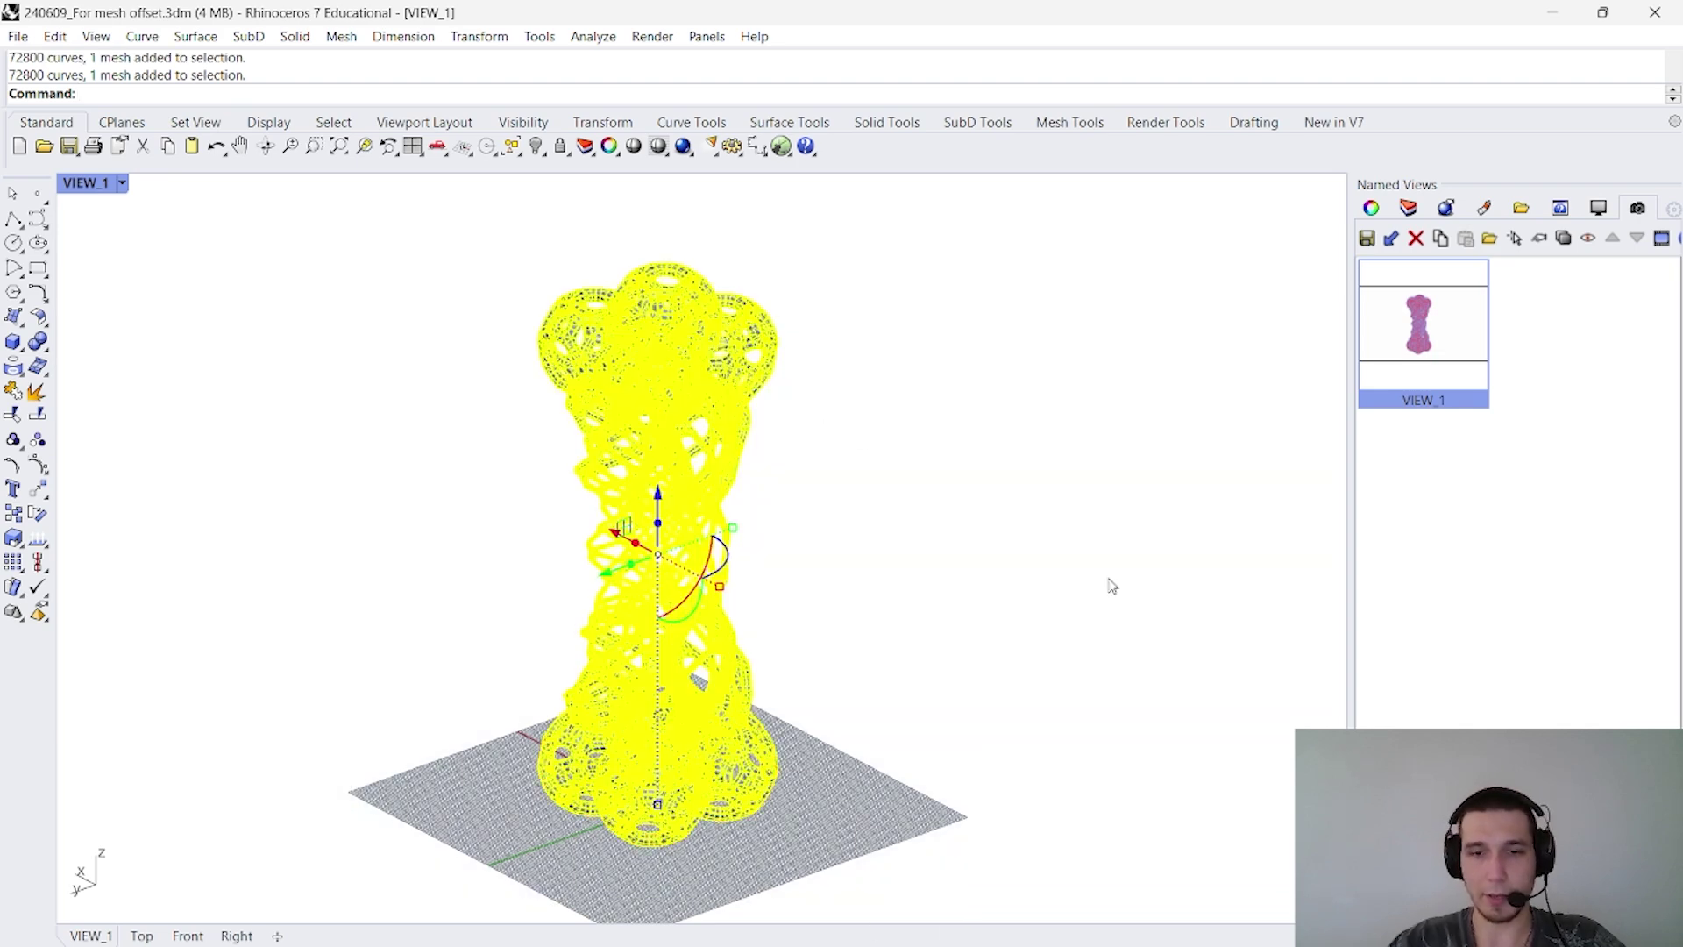
type("Make2D")
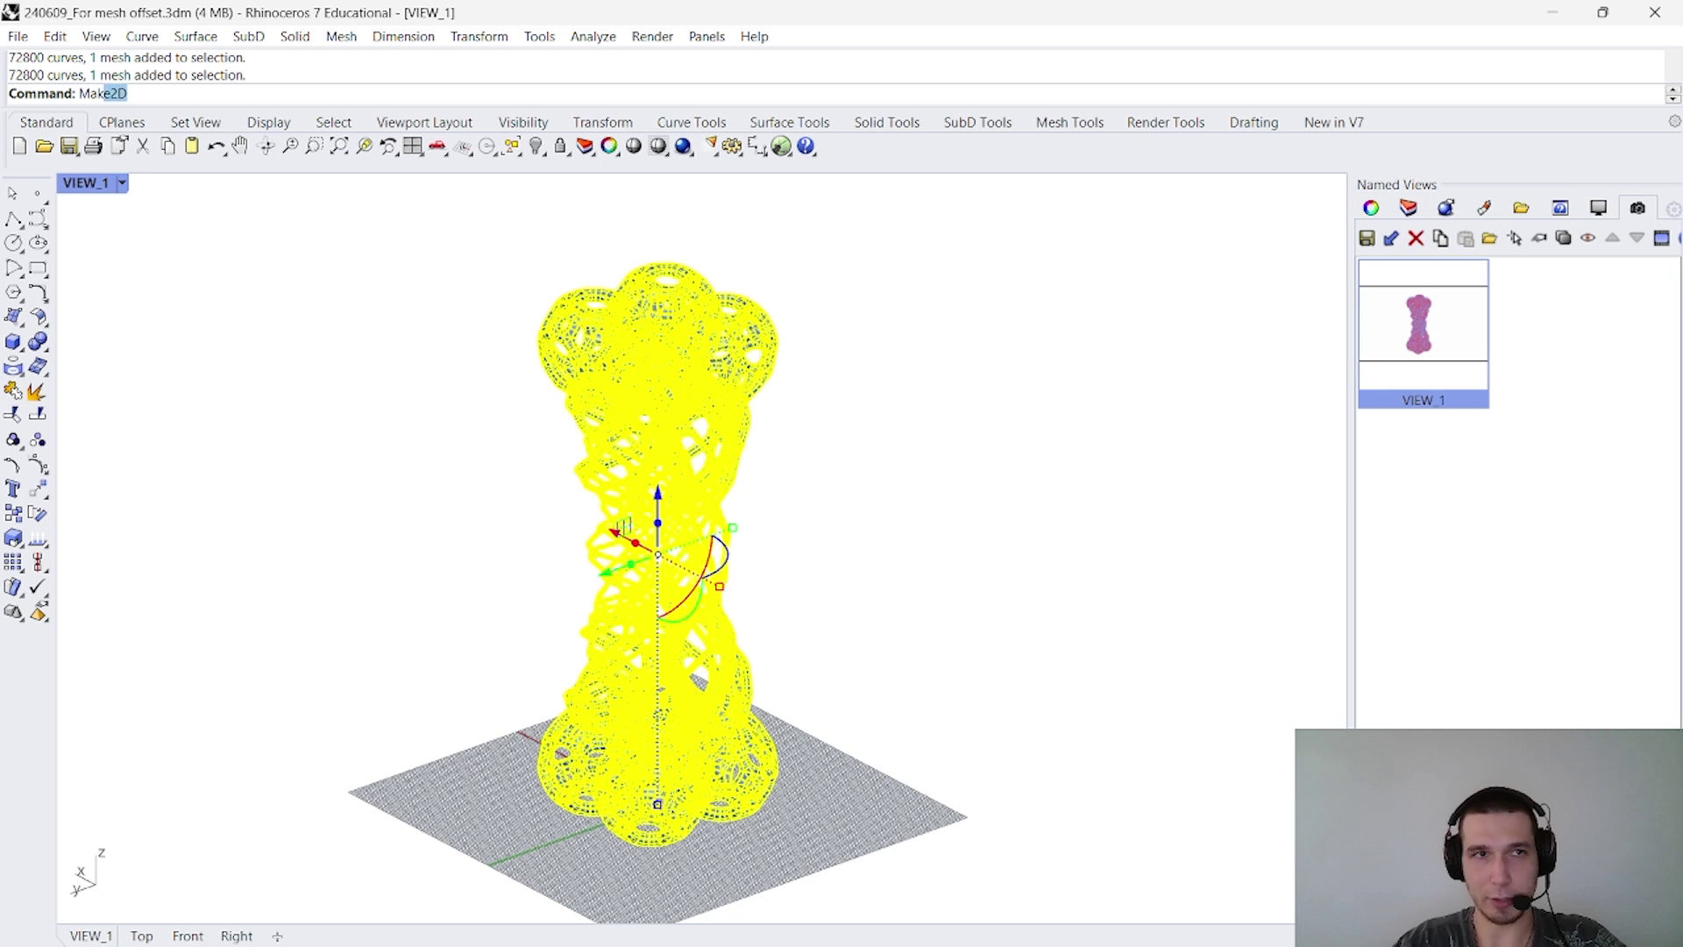
key("Return")
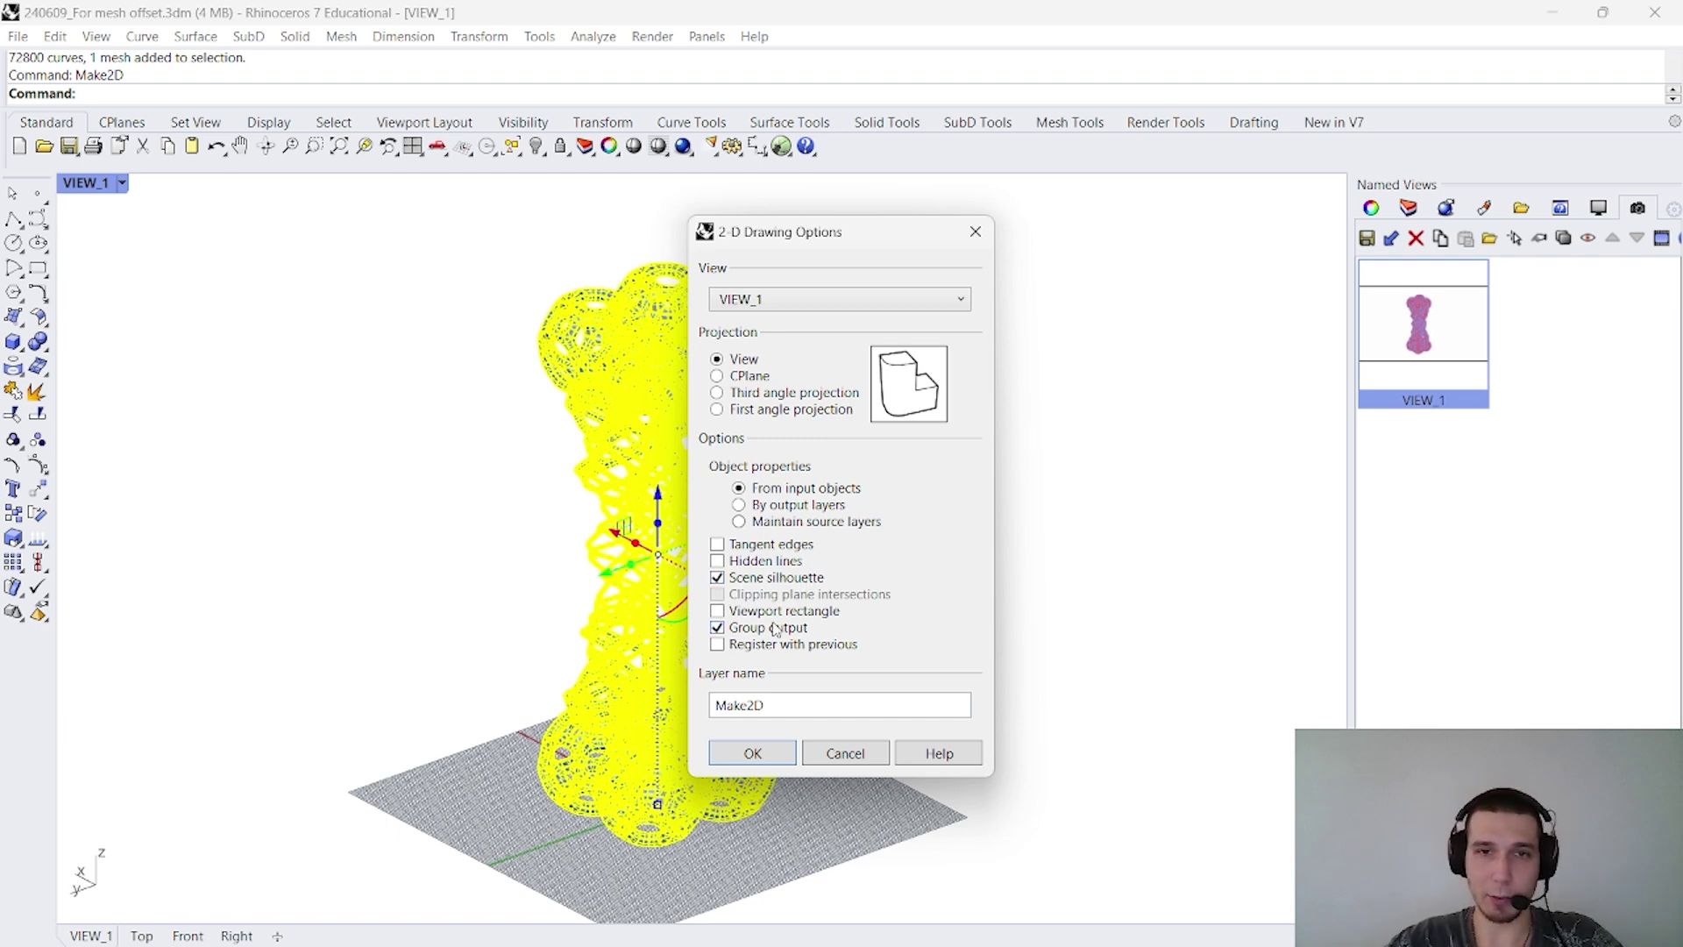
left_click(740, 611)
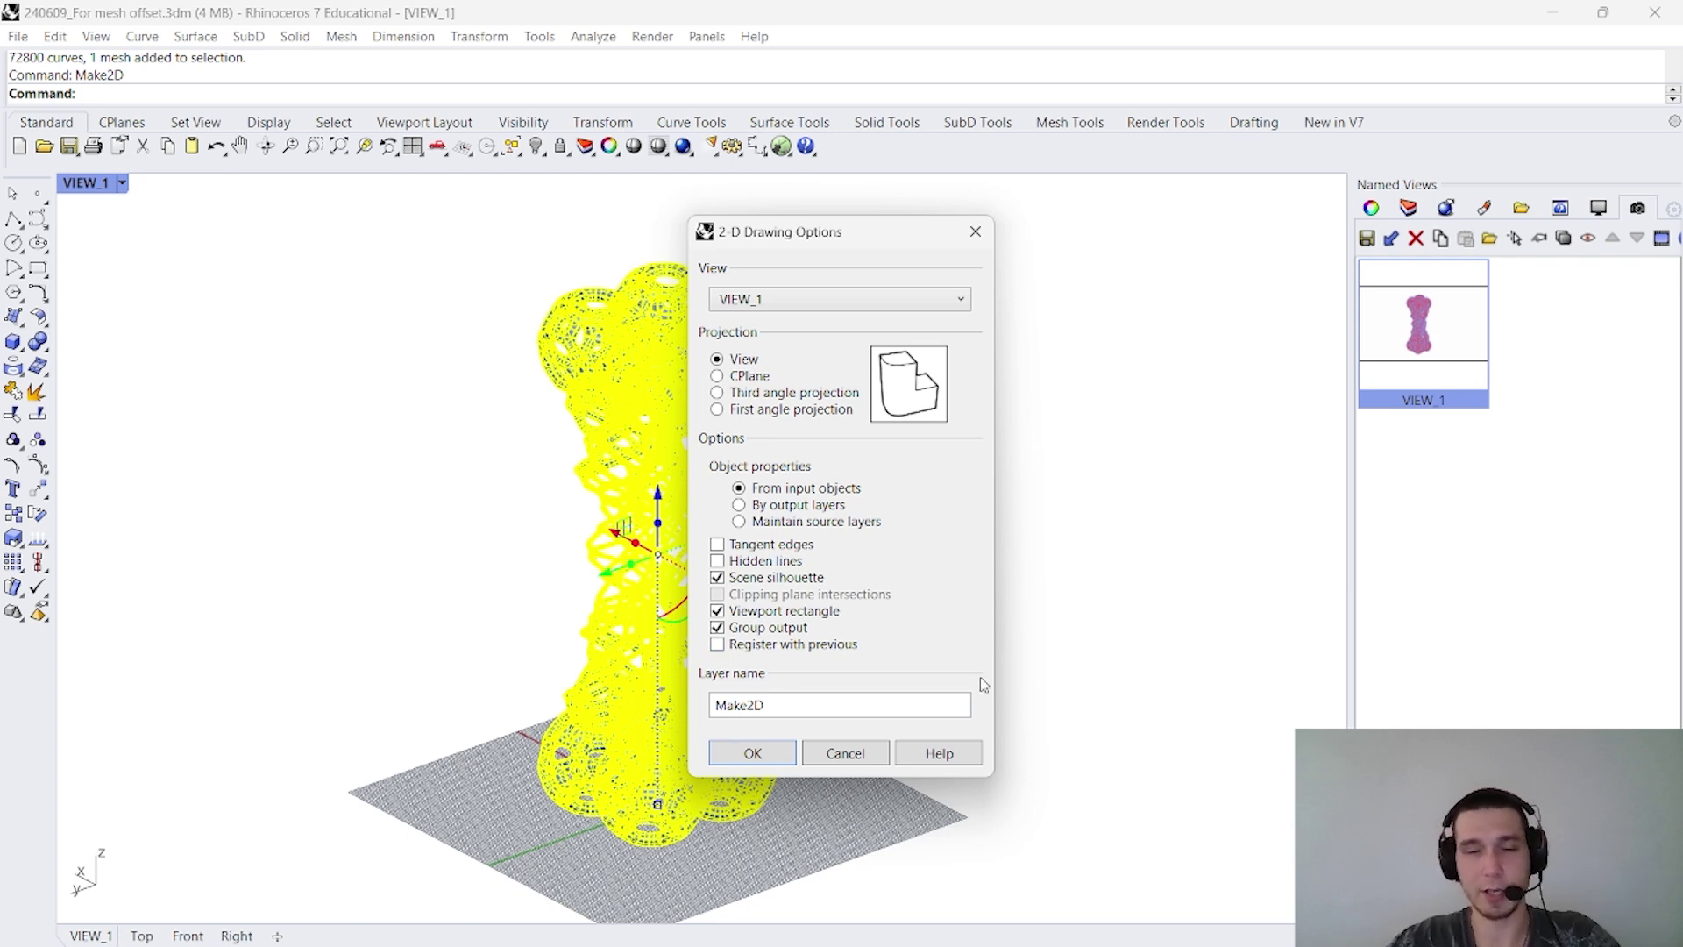
left_click(772, 755)
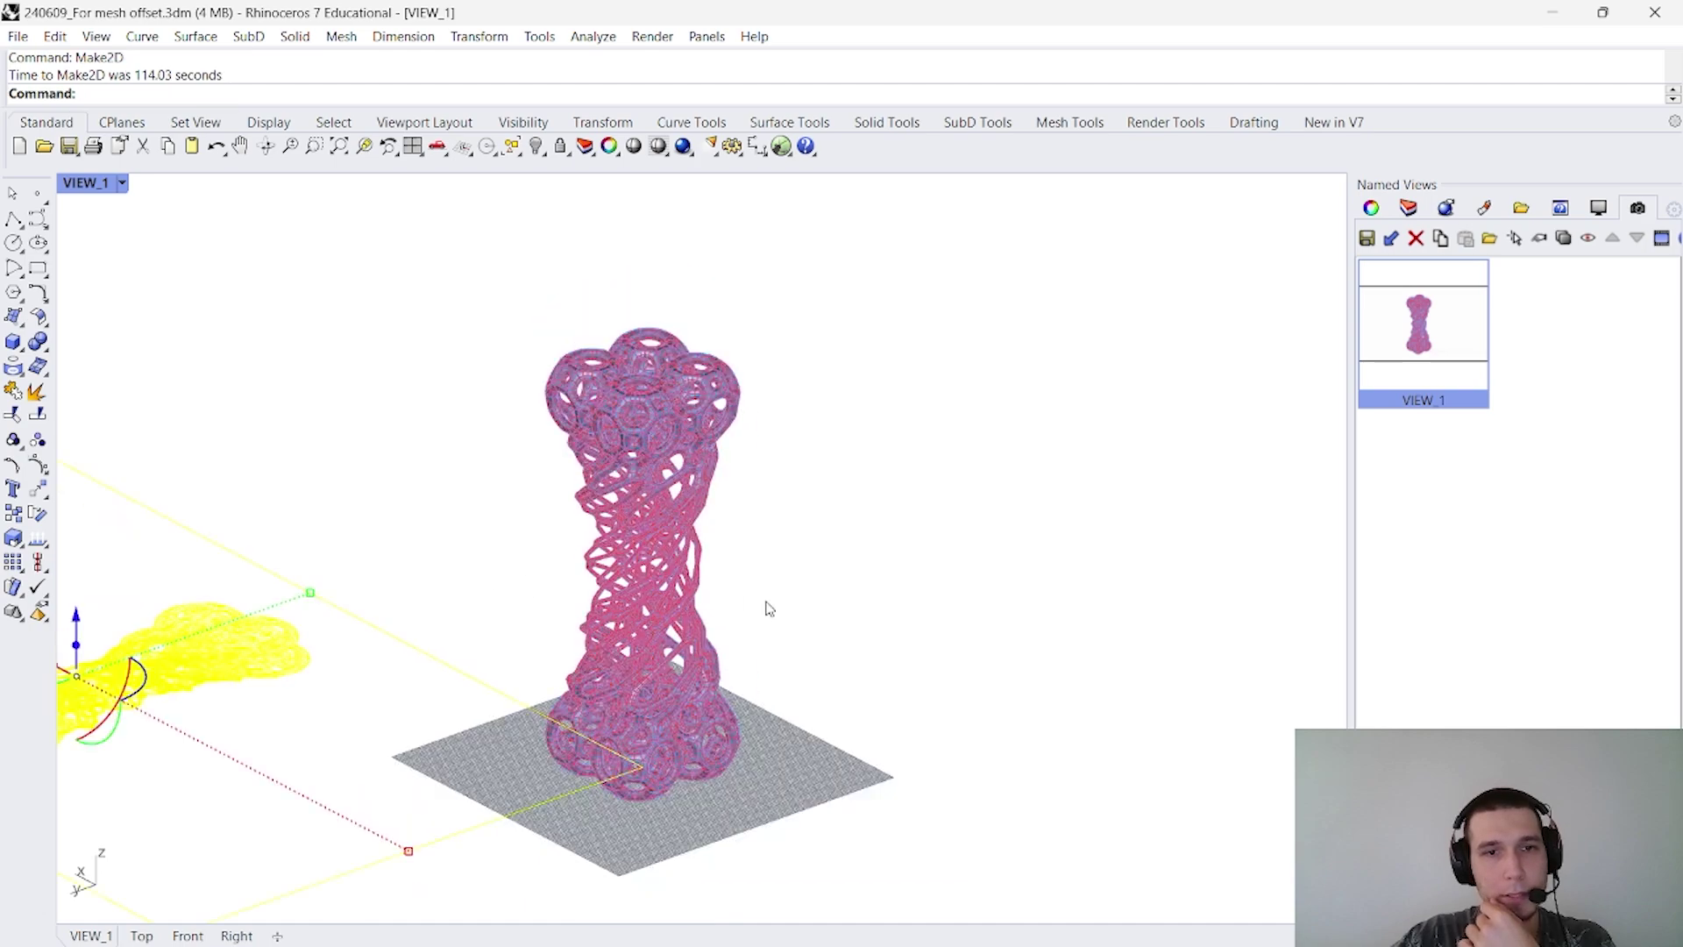
Switch to the Top viewport, frame the Make2D output and clear its selection
scroll(764, 607, "down", 6)
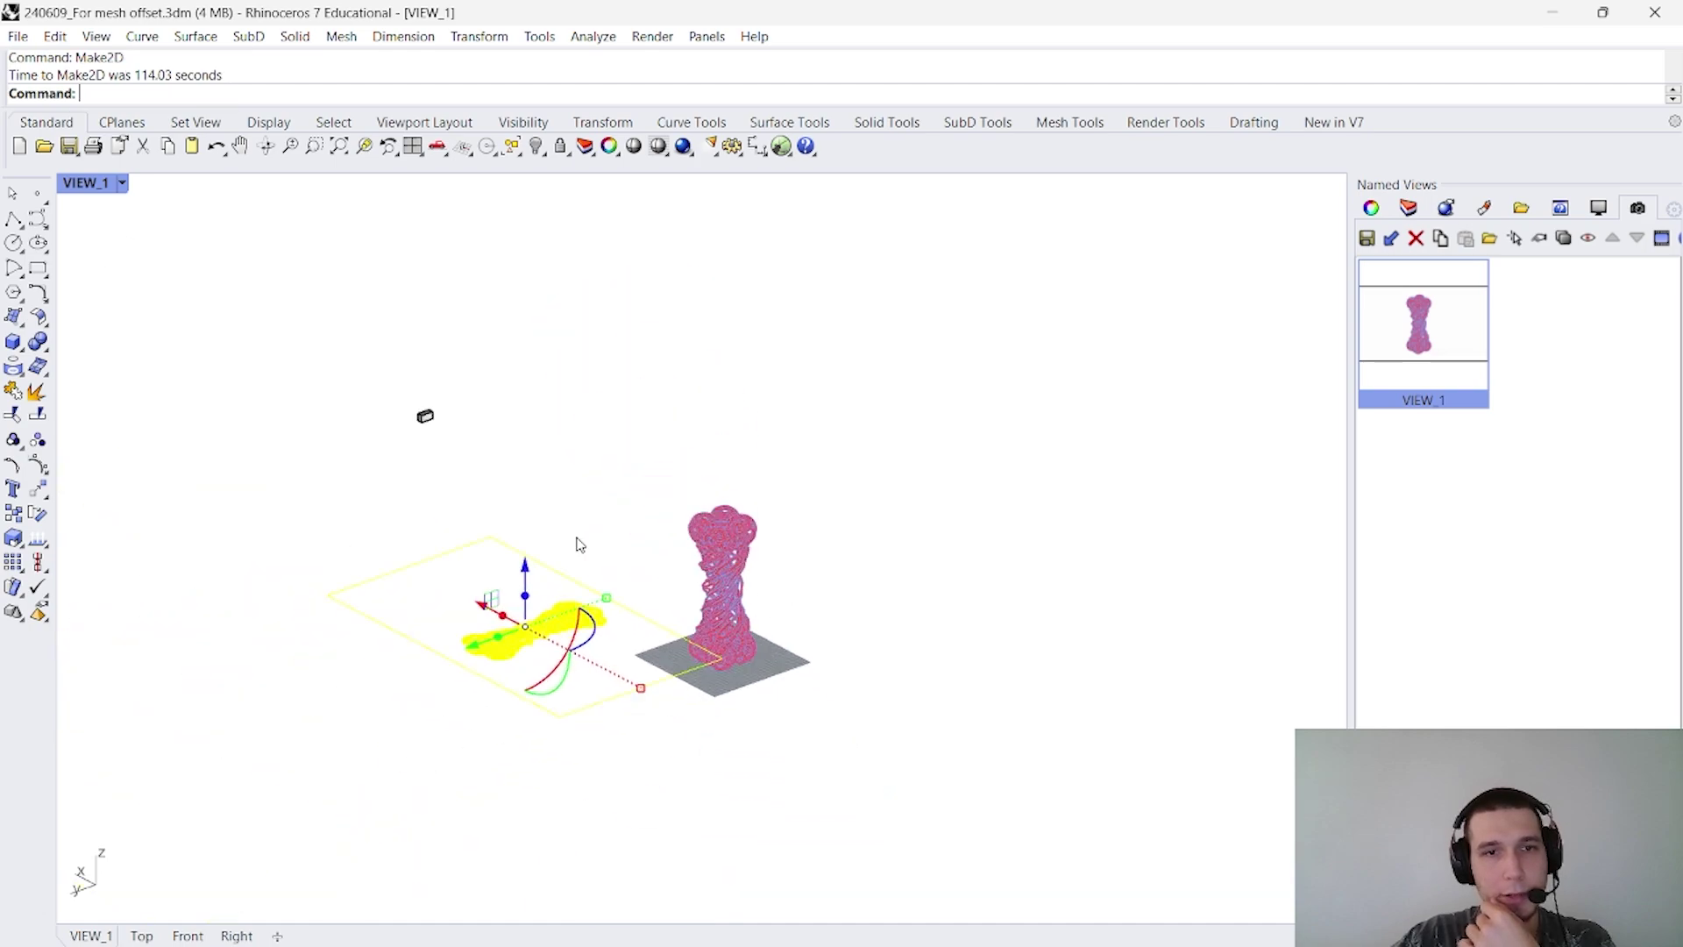
left_click(142, 935)
scroll(771, 576, "down", 5)
scroll(771, 576, "down", 6)
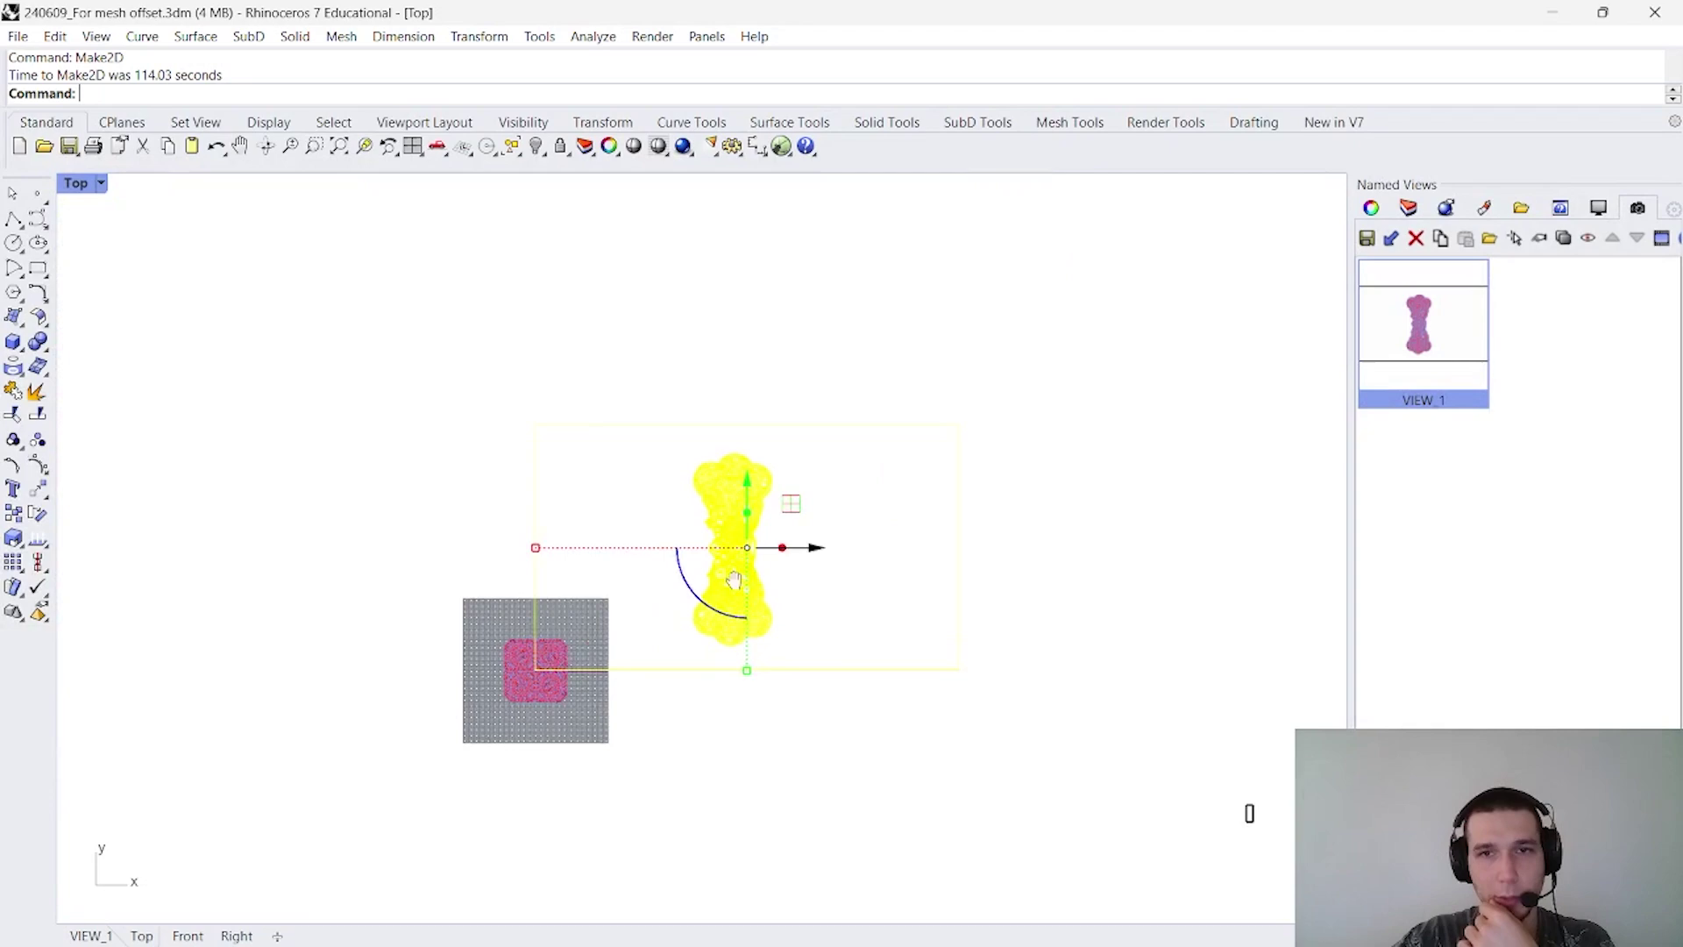
right_click_drag(1247, 807, 1142, 845)
scroll(766, 604, "up", 3)
left_click(774, 594)
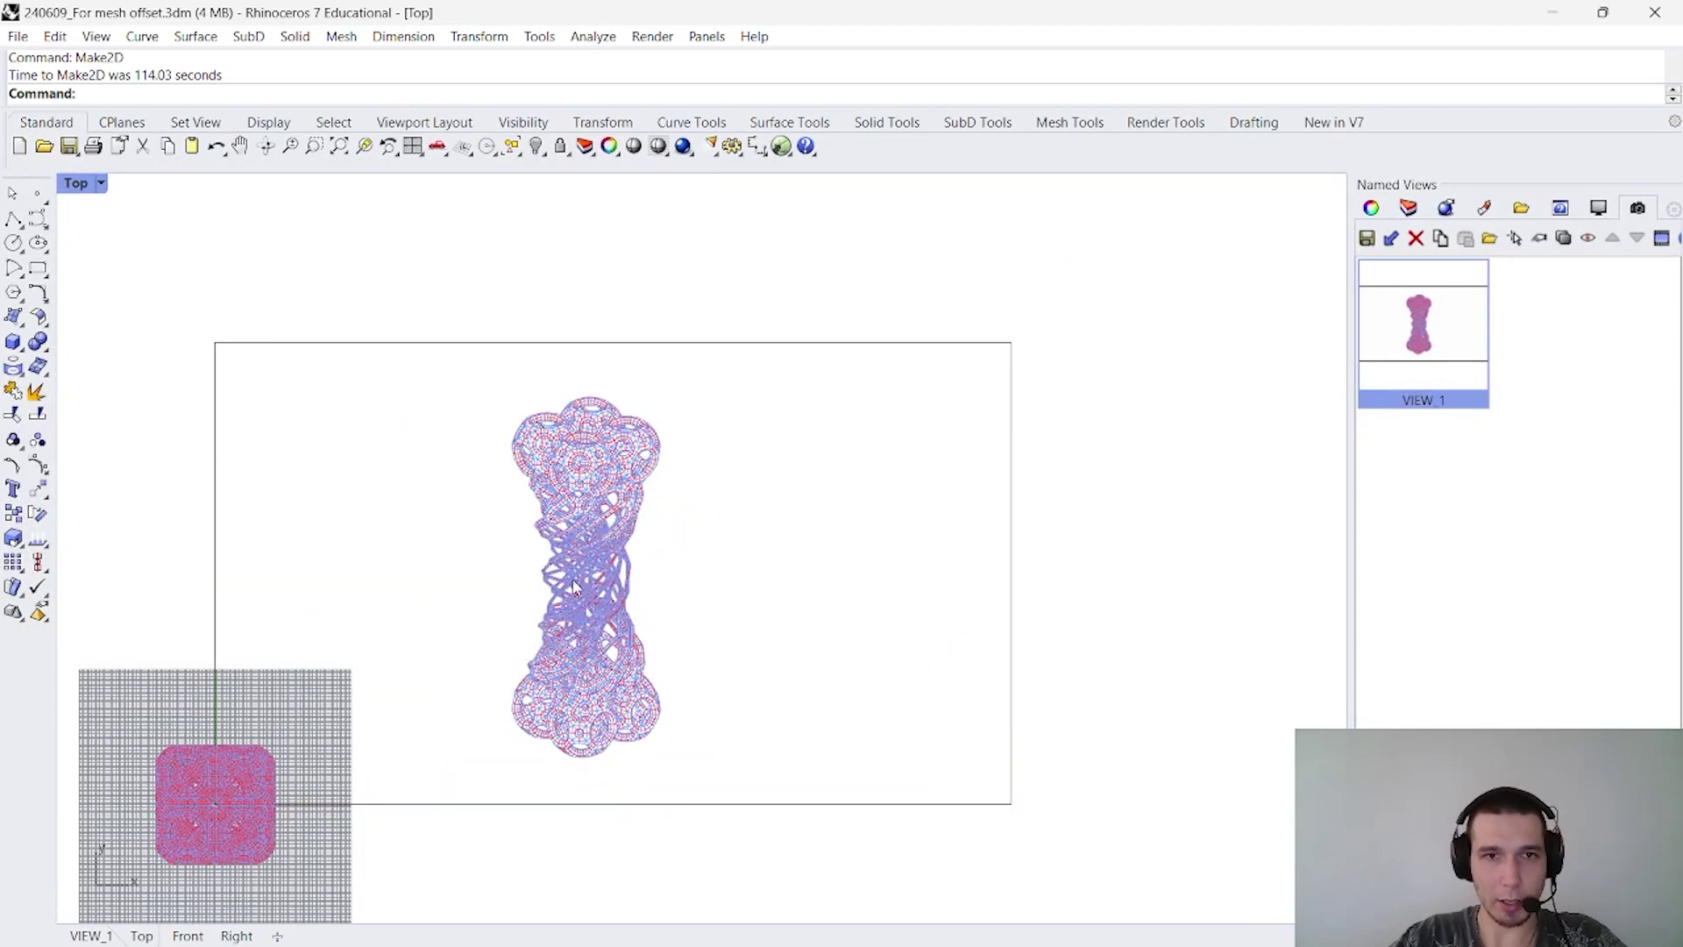
Move the Make2D drawing up and right, clear of the mesh, then deselect it
scroll(489, 510, "up", 5)
scroll(489, 510, "down", 5)
right_click_drag(807, 451, 791, 453)
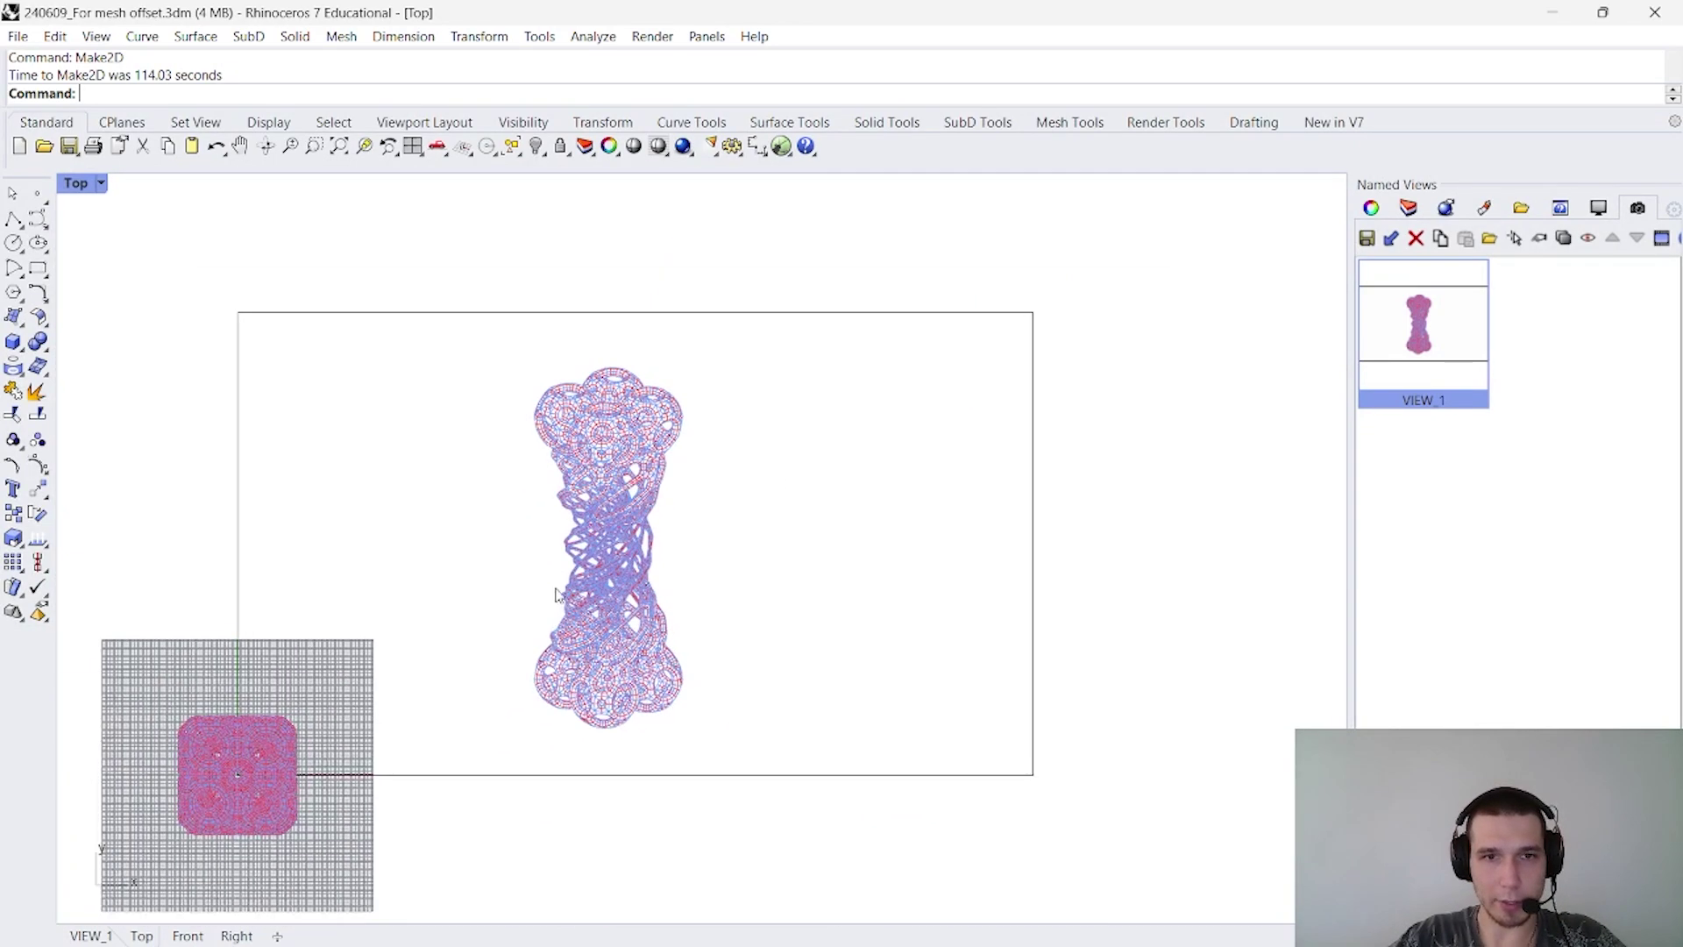
scroll(685, 510, "up", 1)
scroll(685, 510, "down", 1)
right_click_drag(666, 505, 685, 510)
scroll(748, 473, "down", 3)
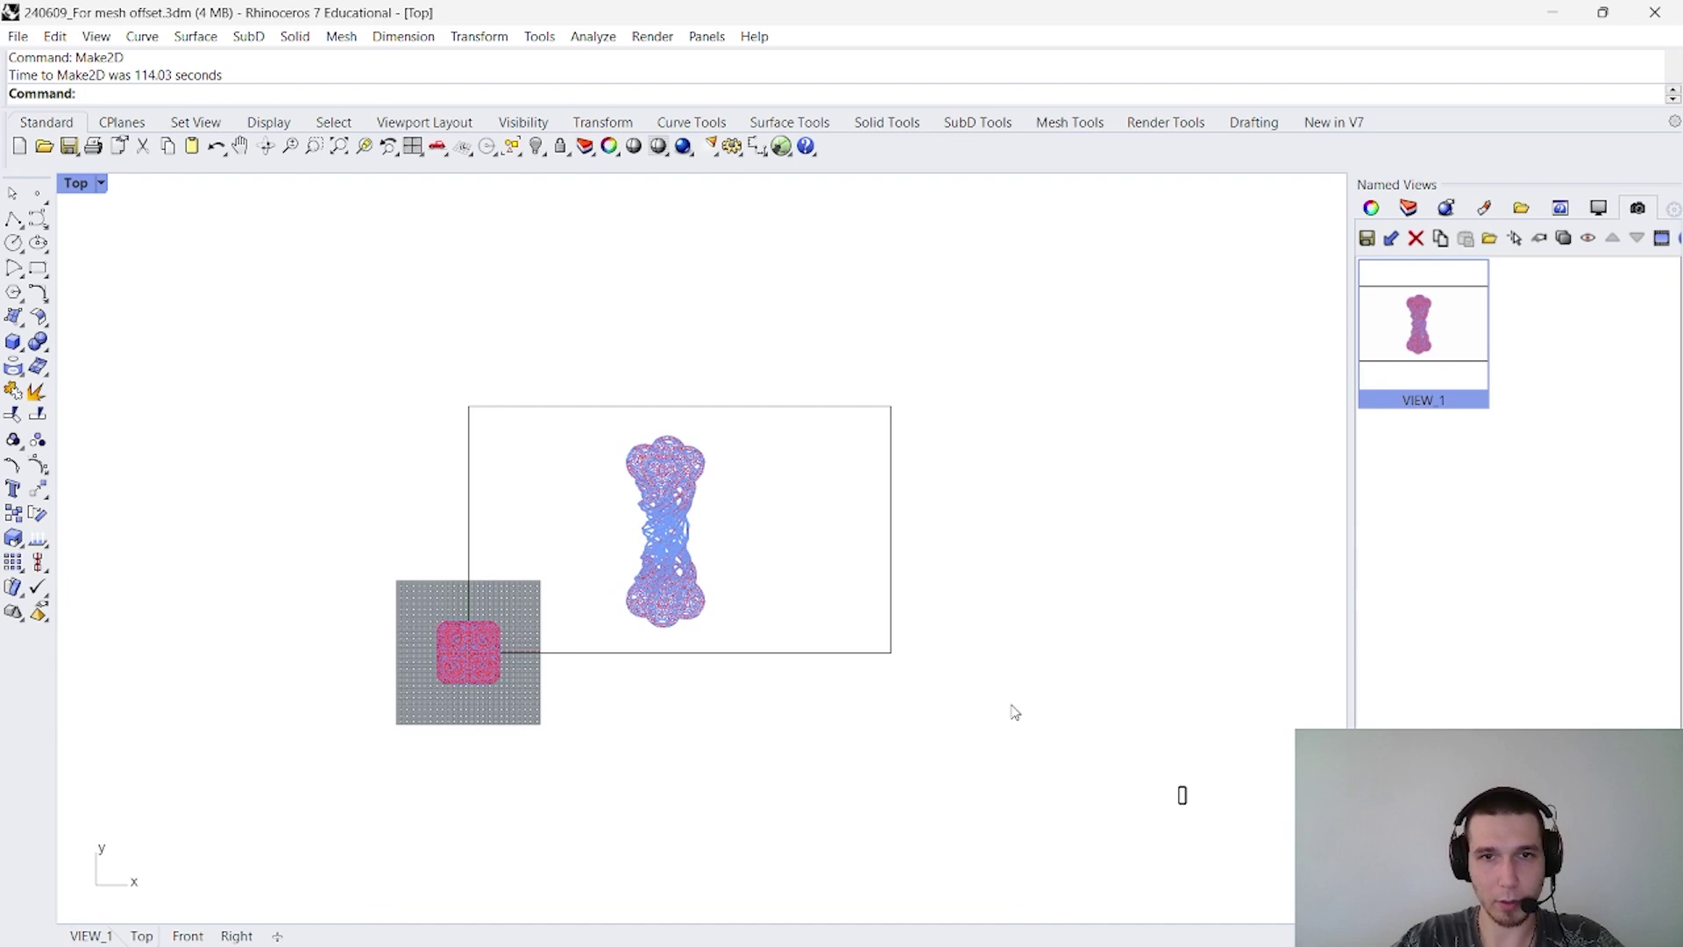
left_click_drag(1011, 705, 603, 343)
right_click_drag(708, 497, 578, 636)
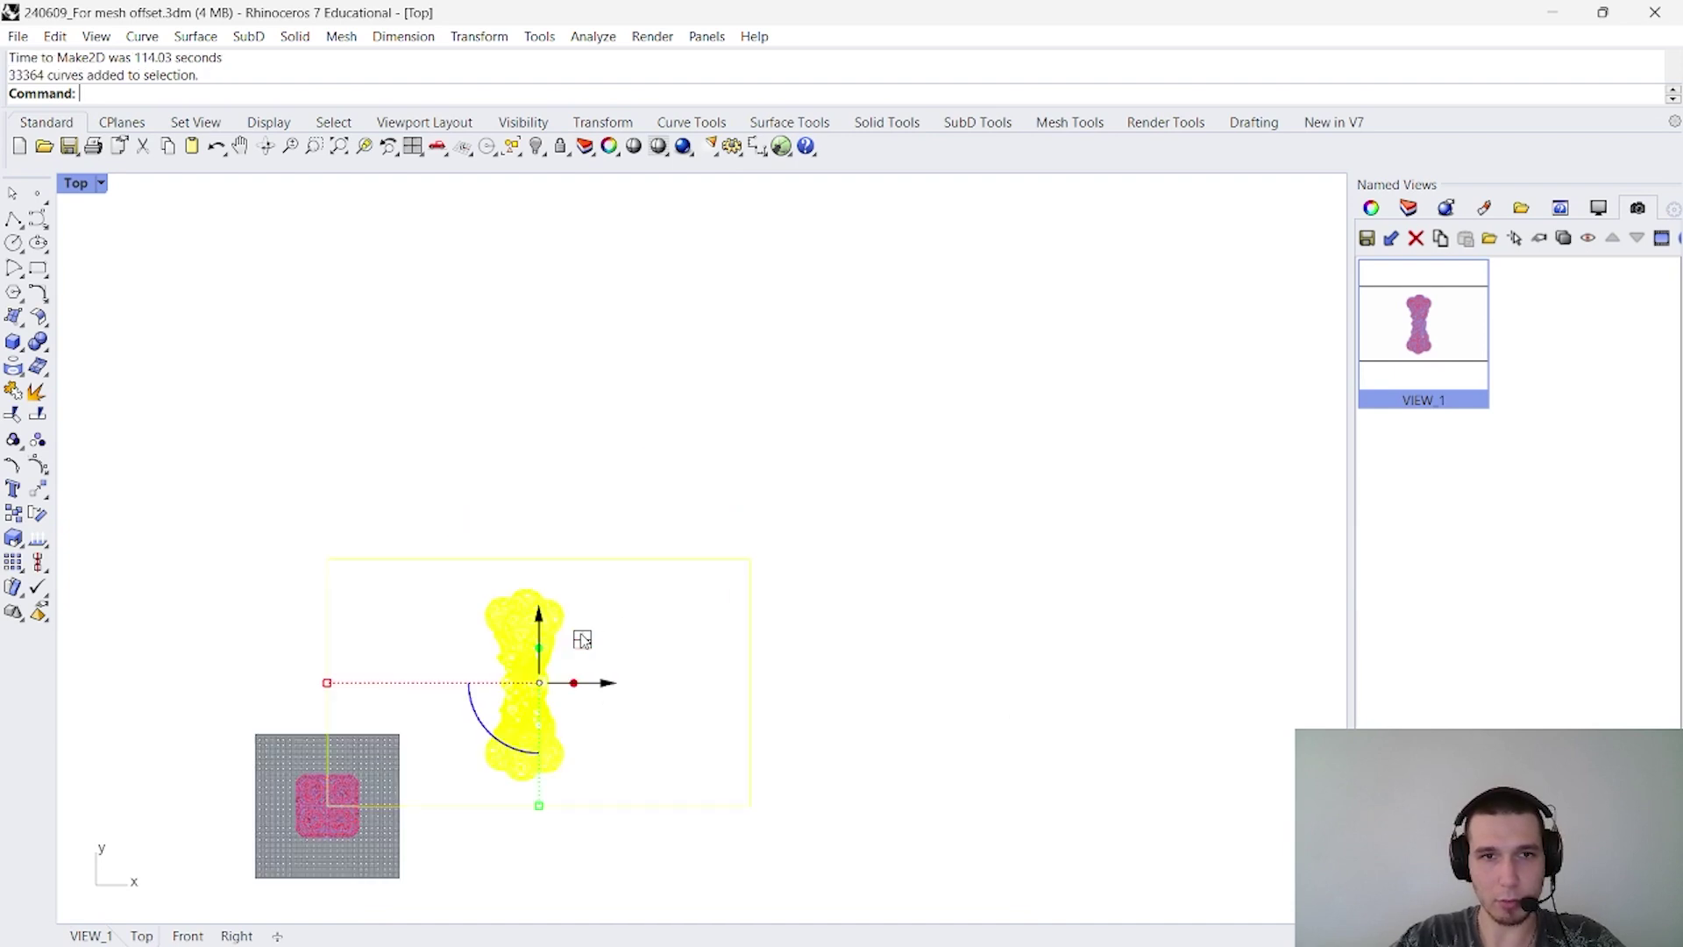
left_click_drag(579, 633, 683, 514)
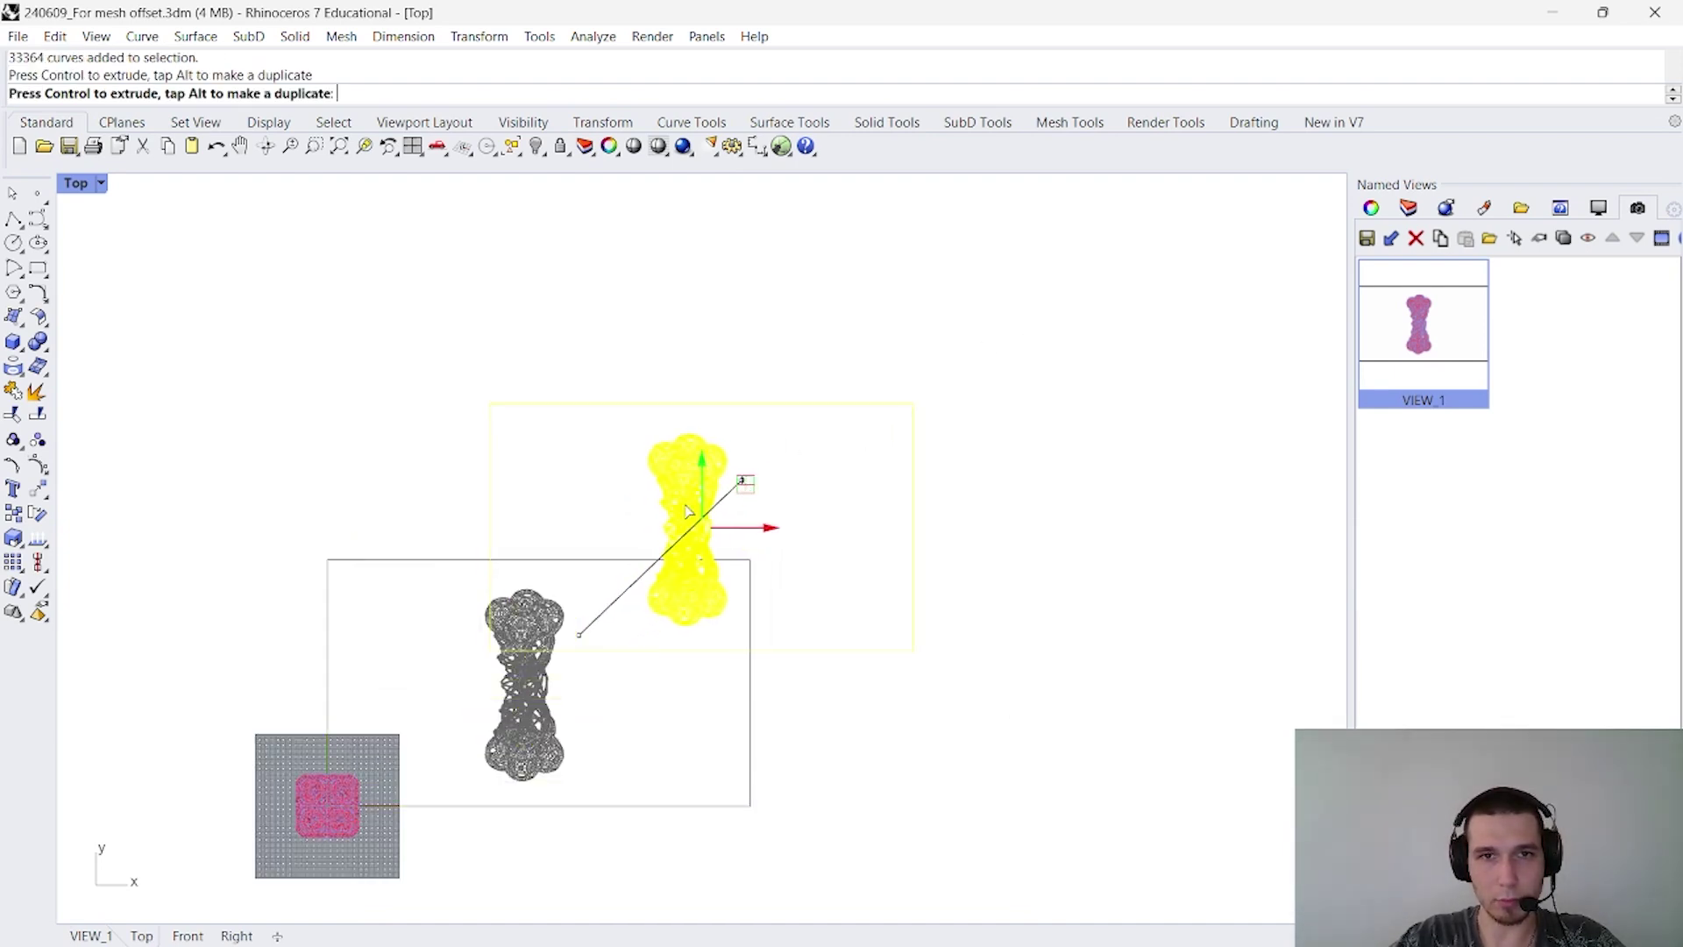
key("Escape")
scroll(683, 508, "up", 5)
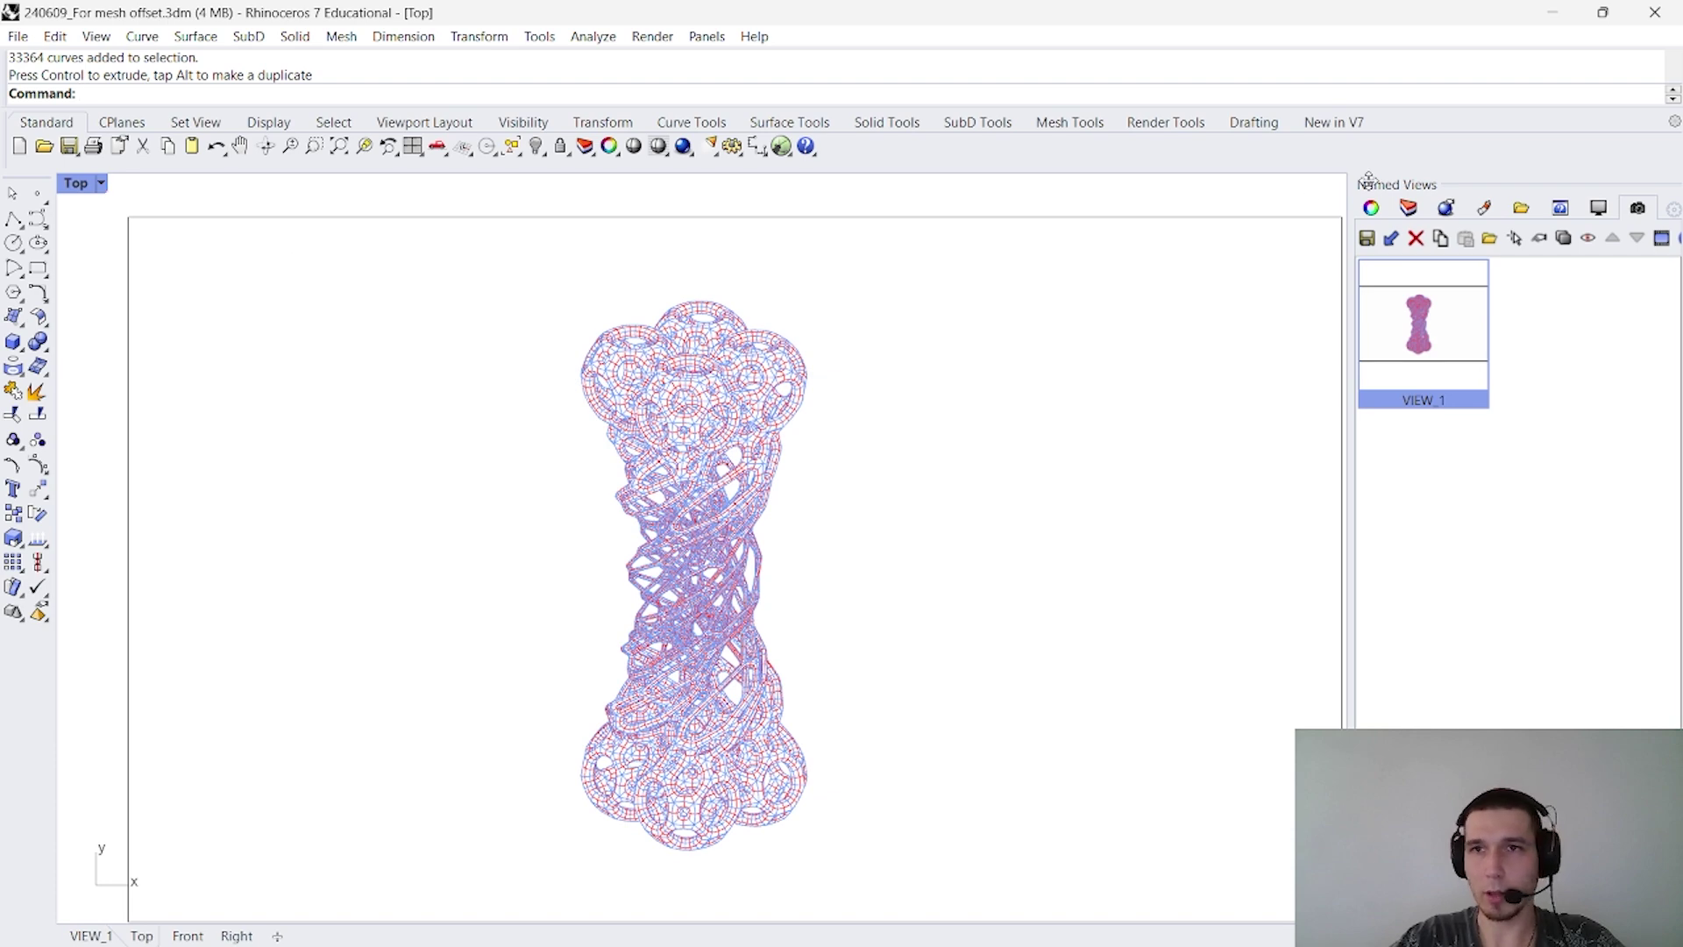
Show the Layers list, recentre the Top view and window-select all 33363 drawing curves
left_click(1409, 208)
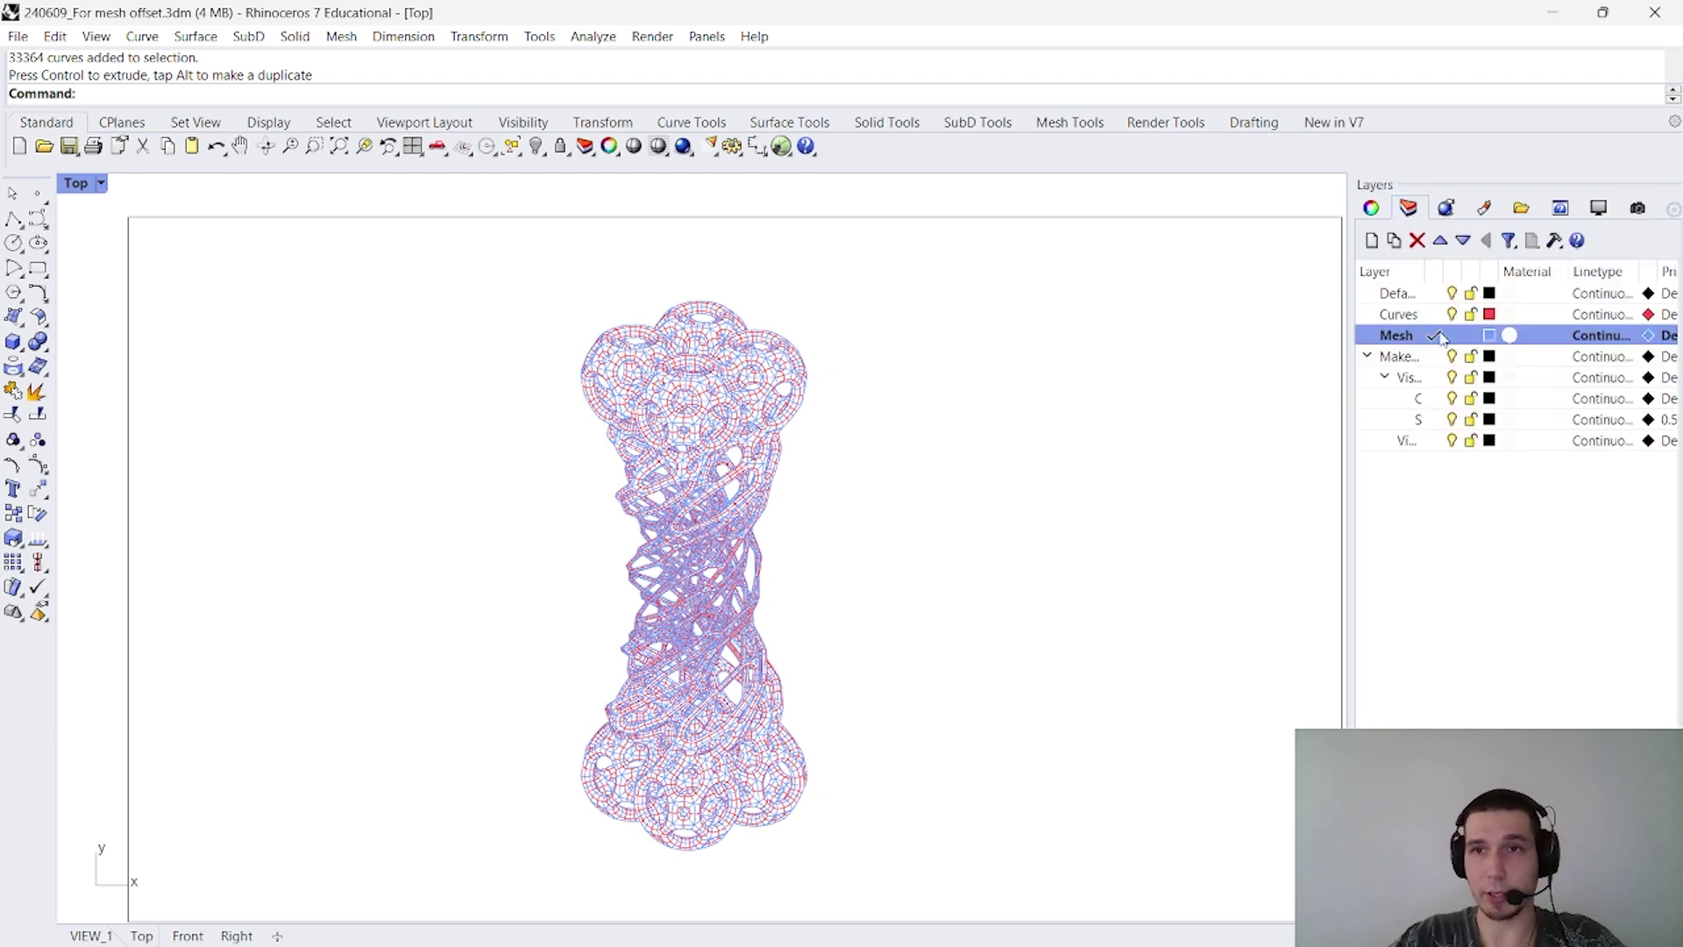
scroll(743, 314, "up", 10)
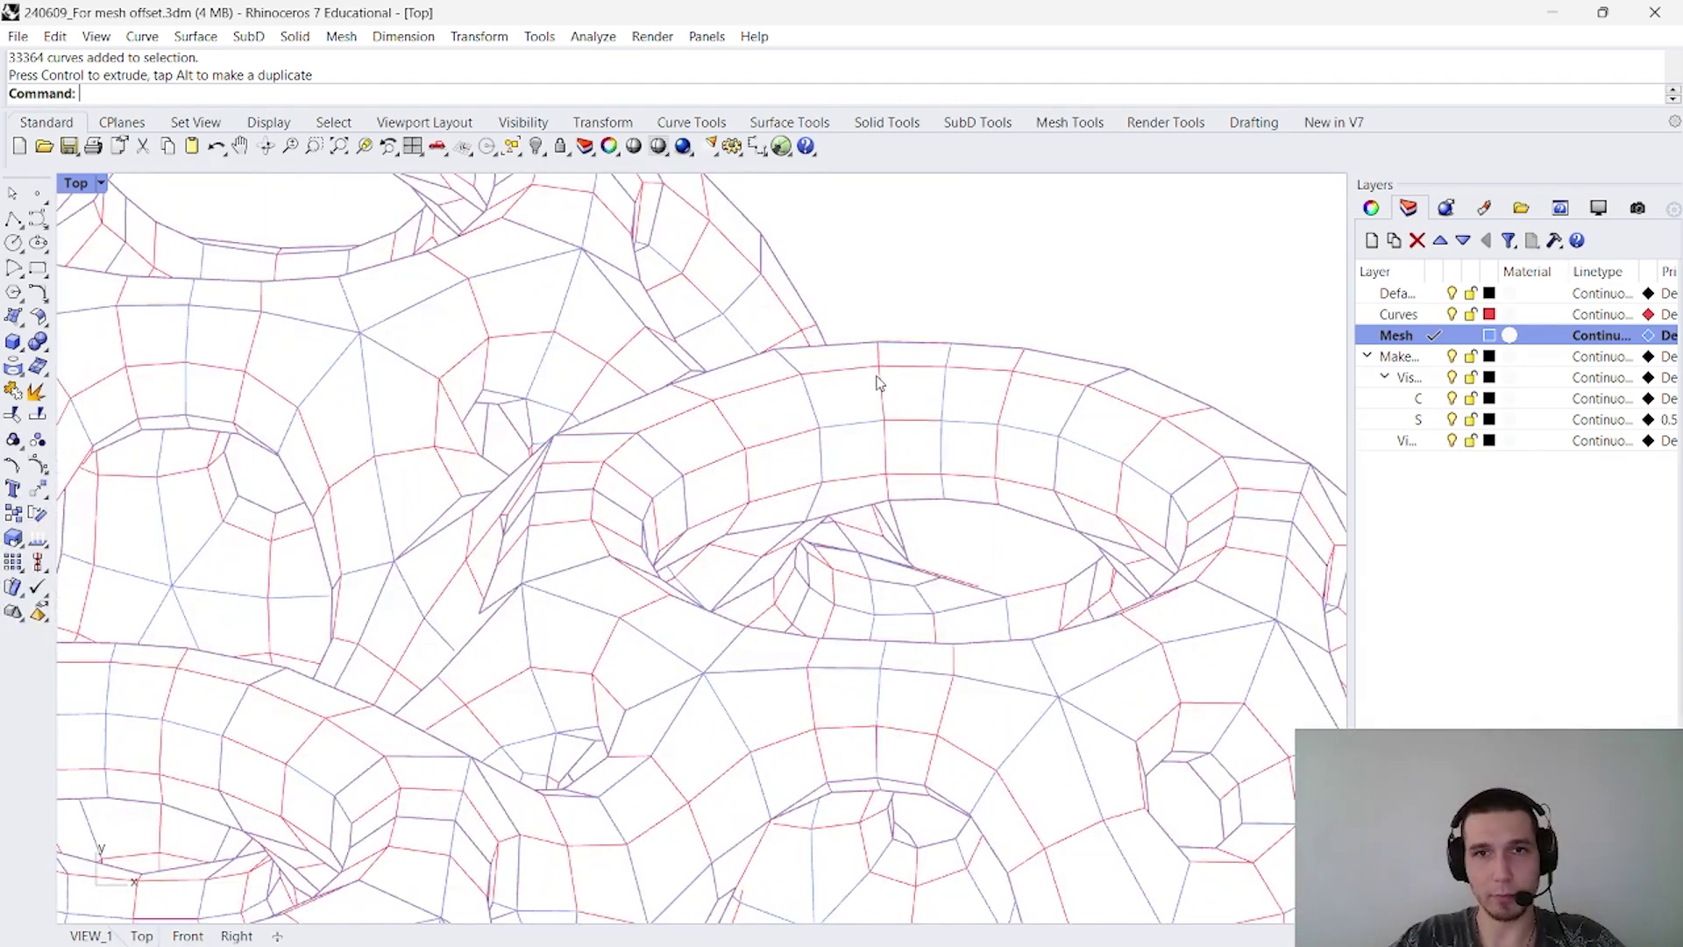
left_click(881, 383)
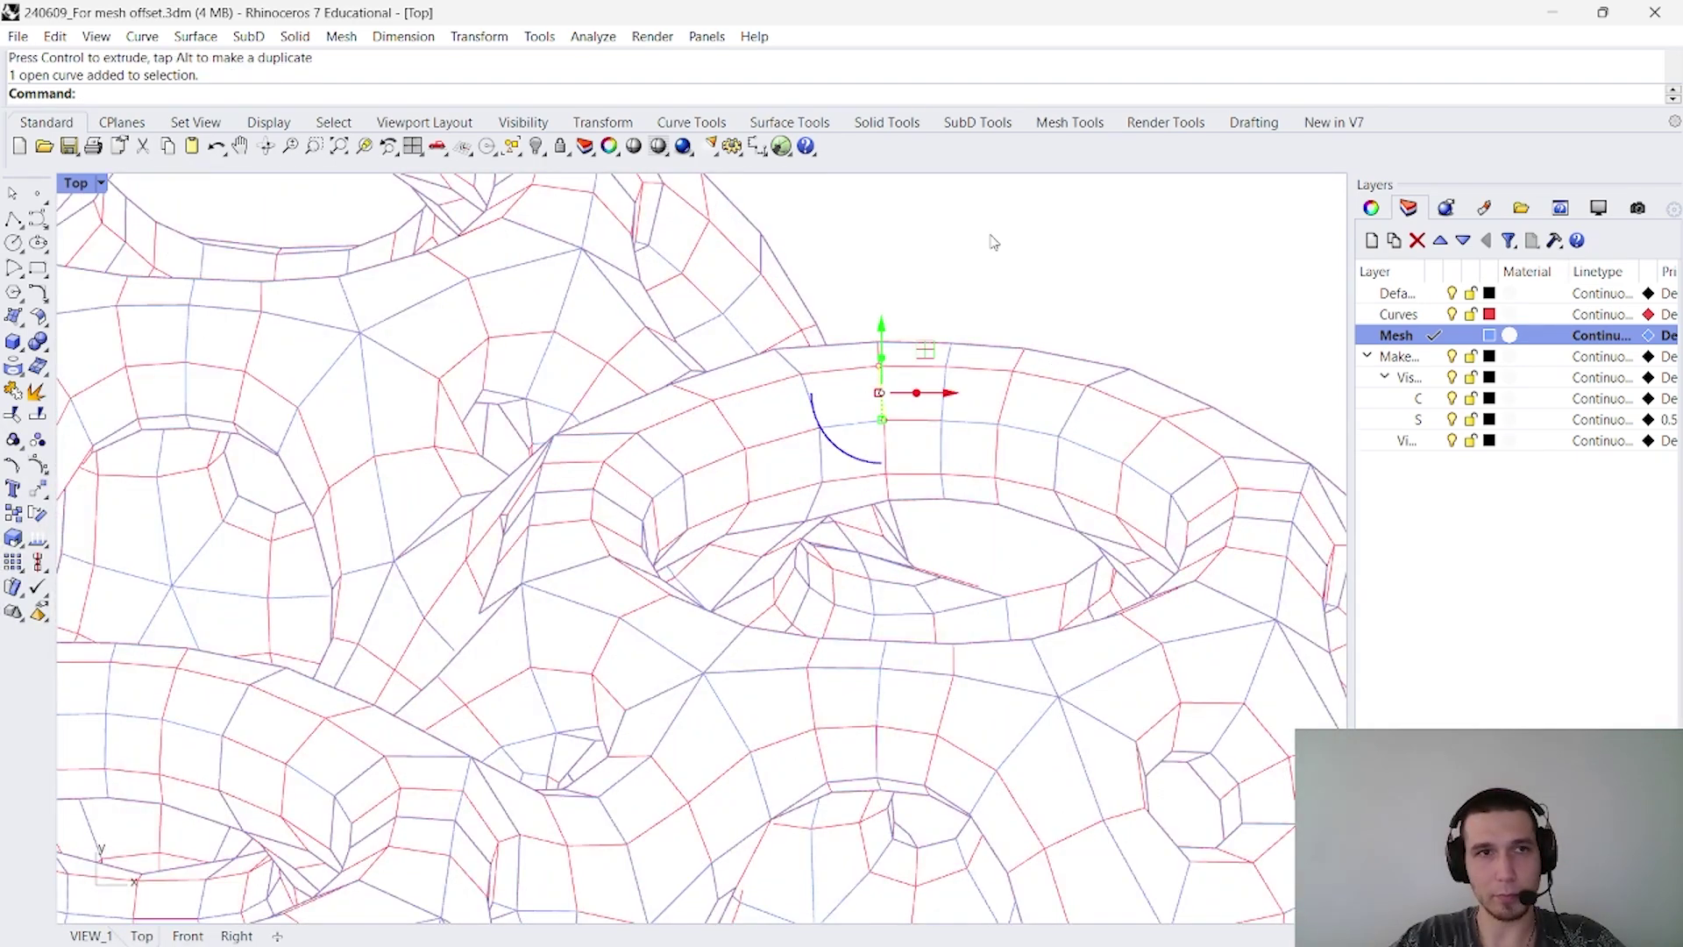
scroll(795, 409, "down", 12)
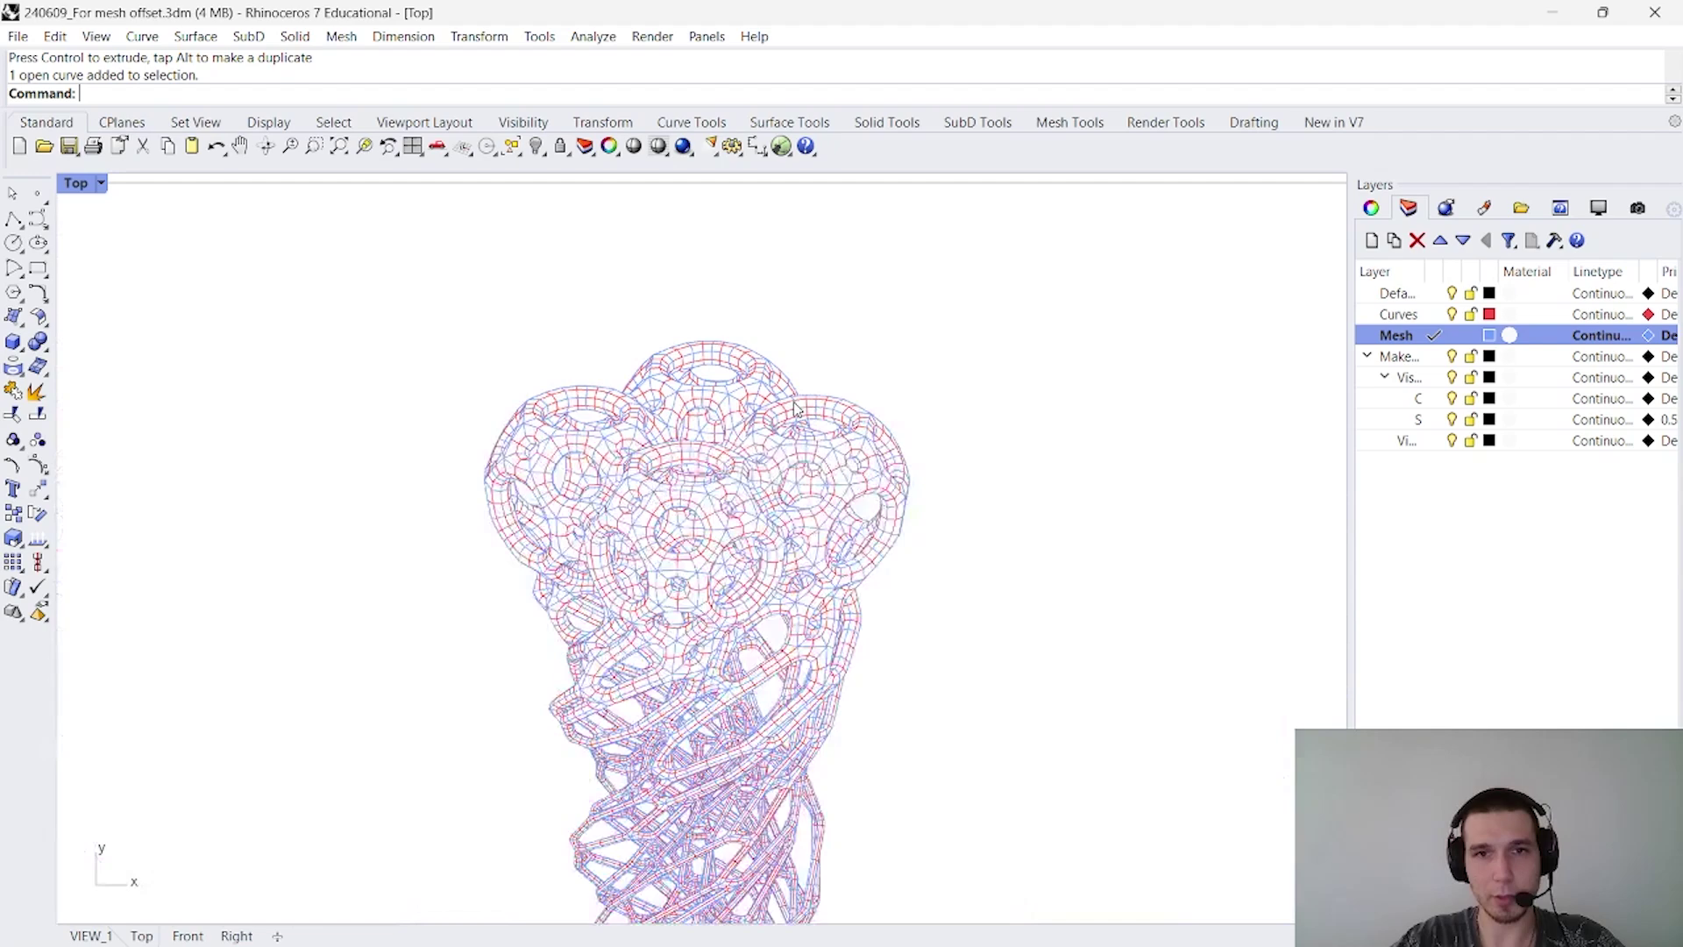
scroll(894, 447, "down", 5)
scroll(807, 489, "up", 2)
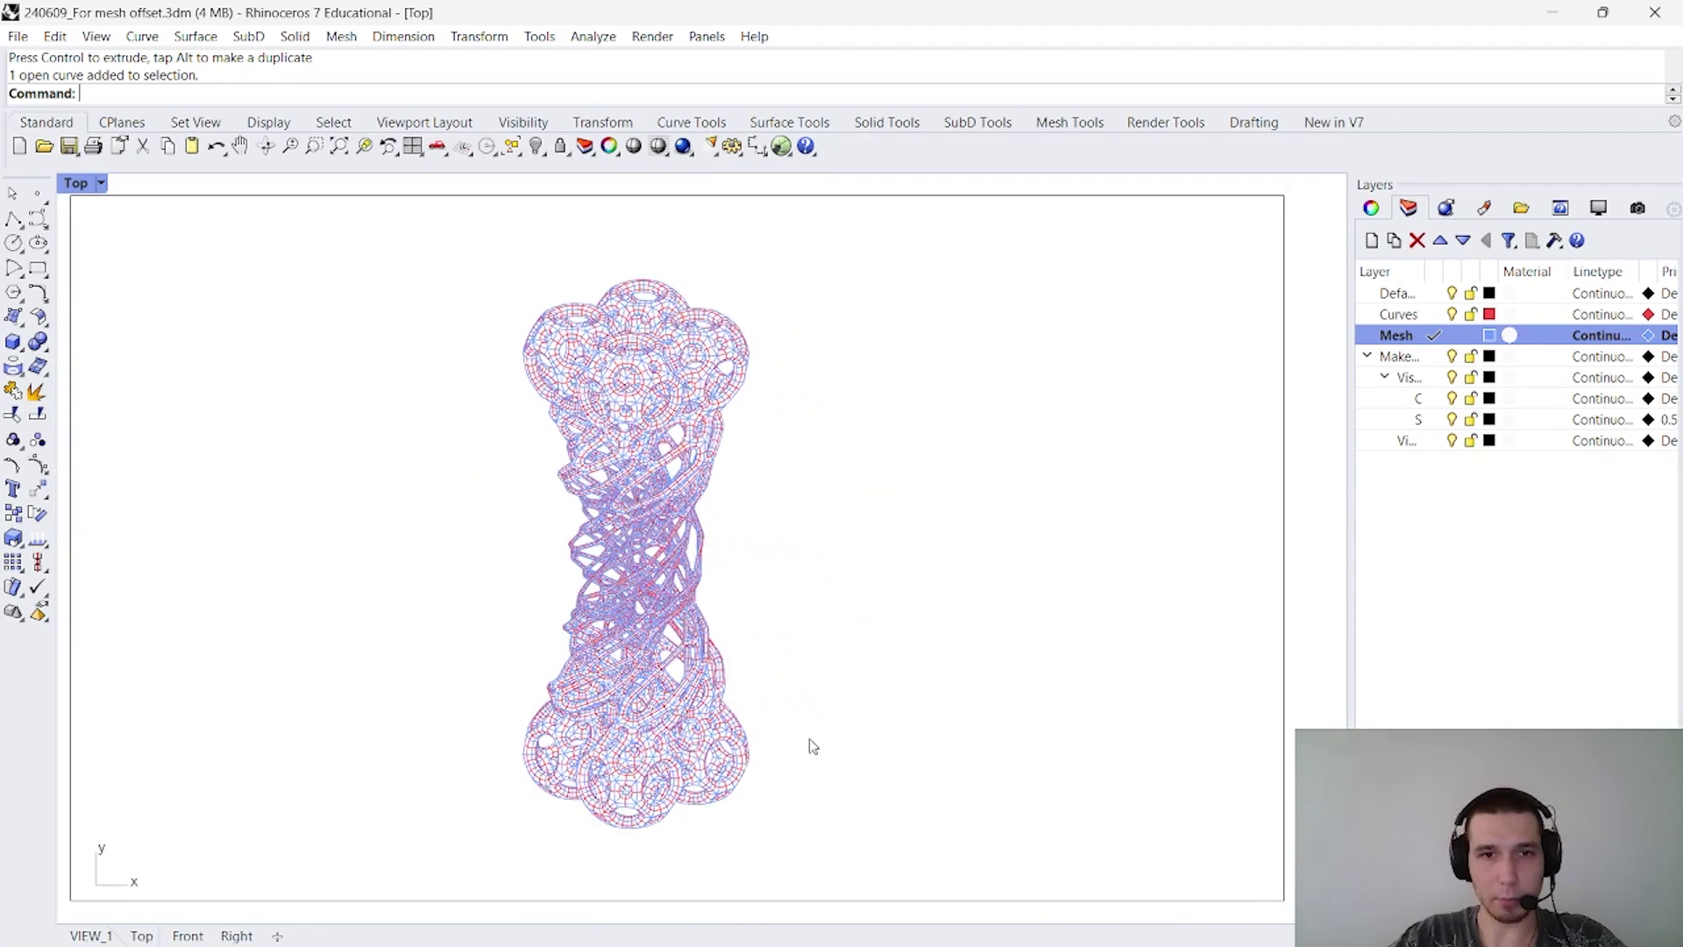
right_click_drag(844, 451, 834, 462)
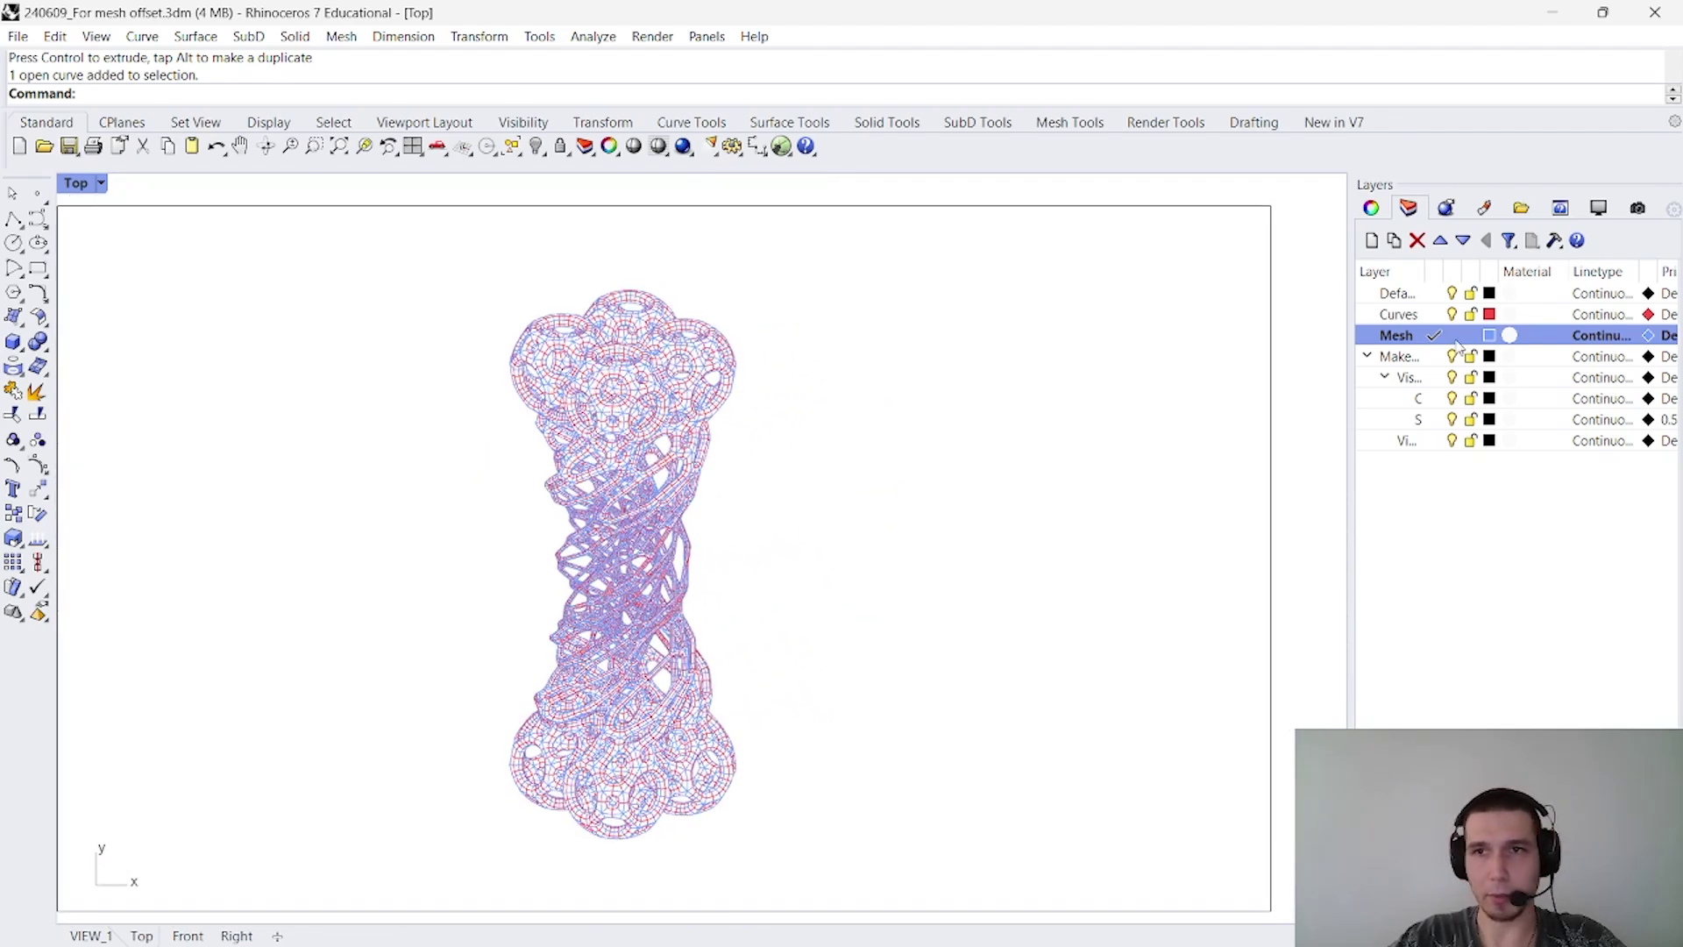
left_click_drag(412, 242, 911, 878)
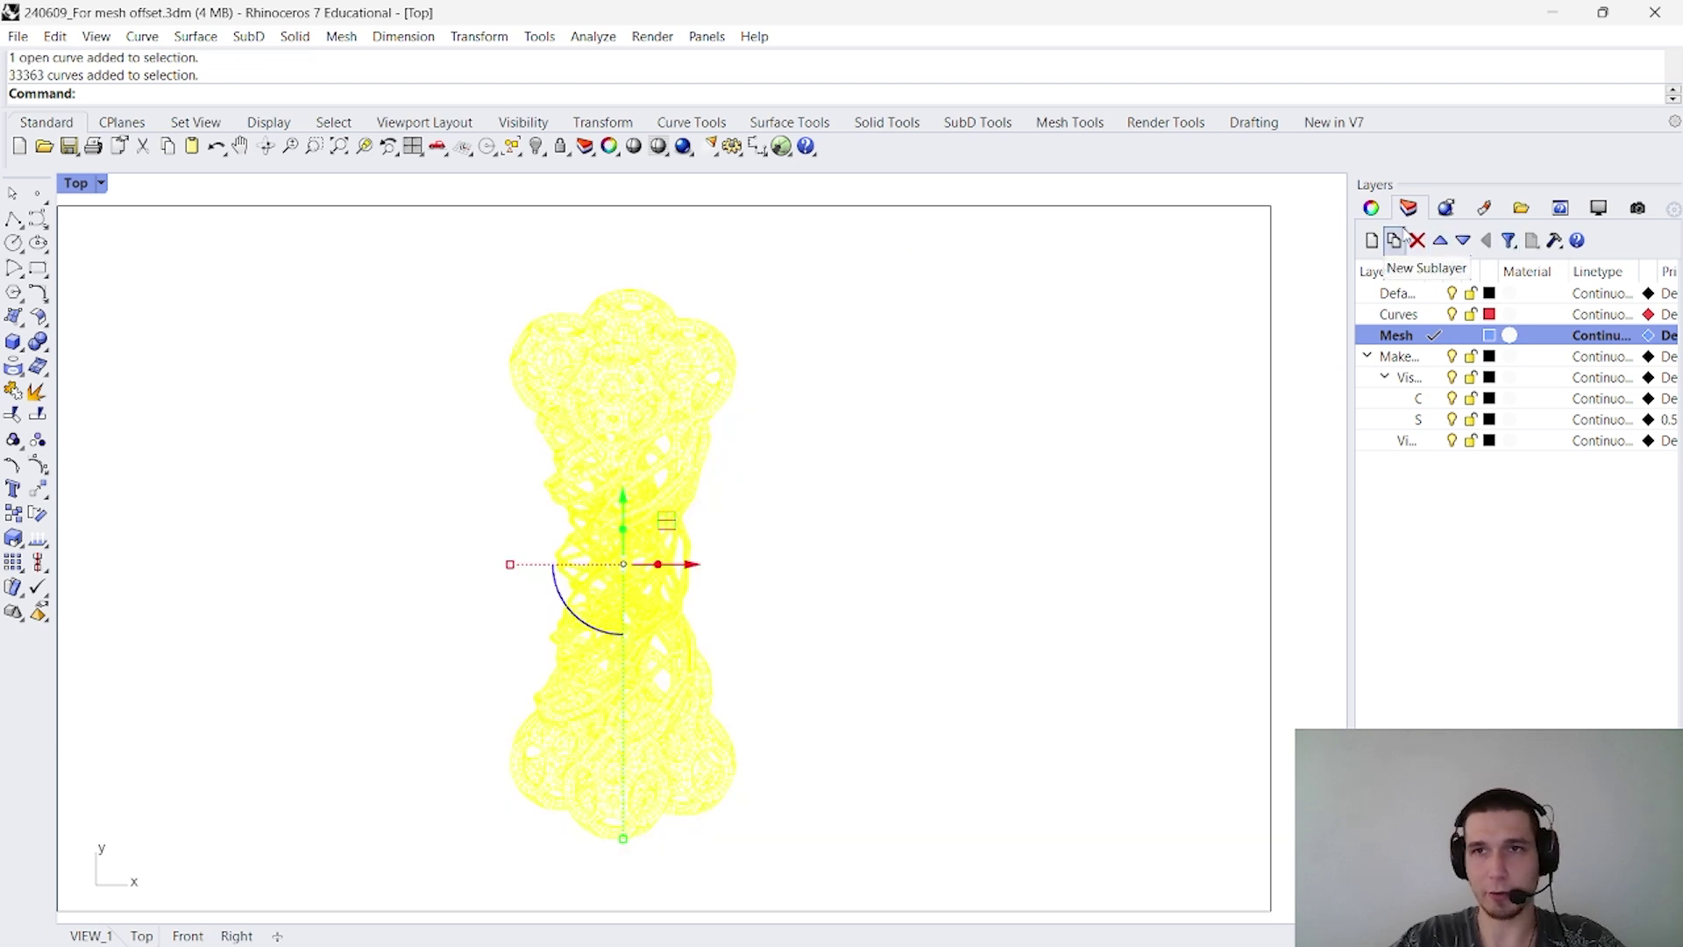
Set the curves' display colour, linetype, print colour and print width to By Layer
left_click(1371, 208)
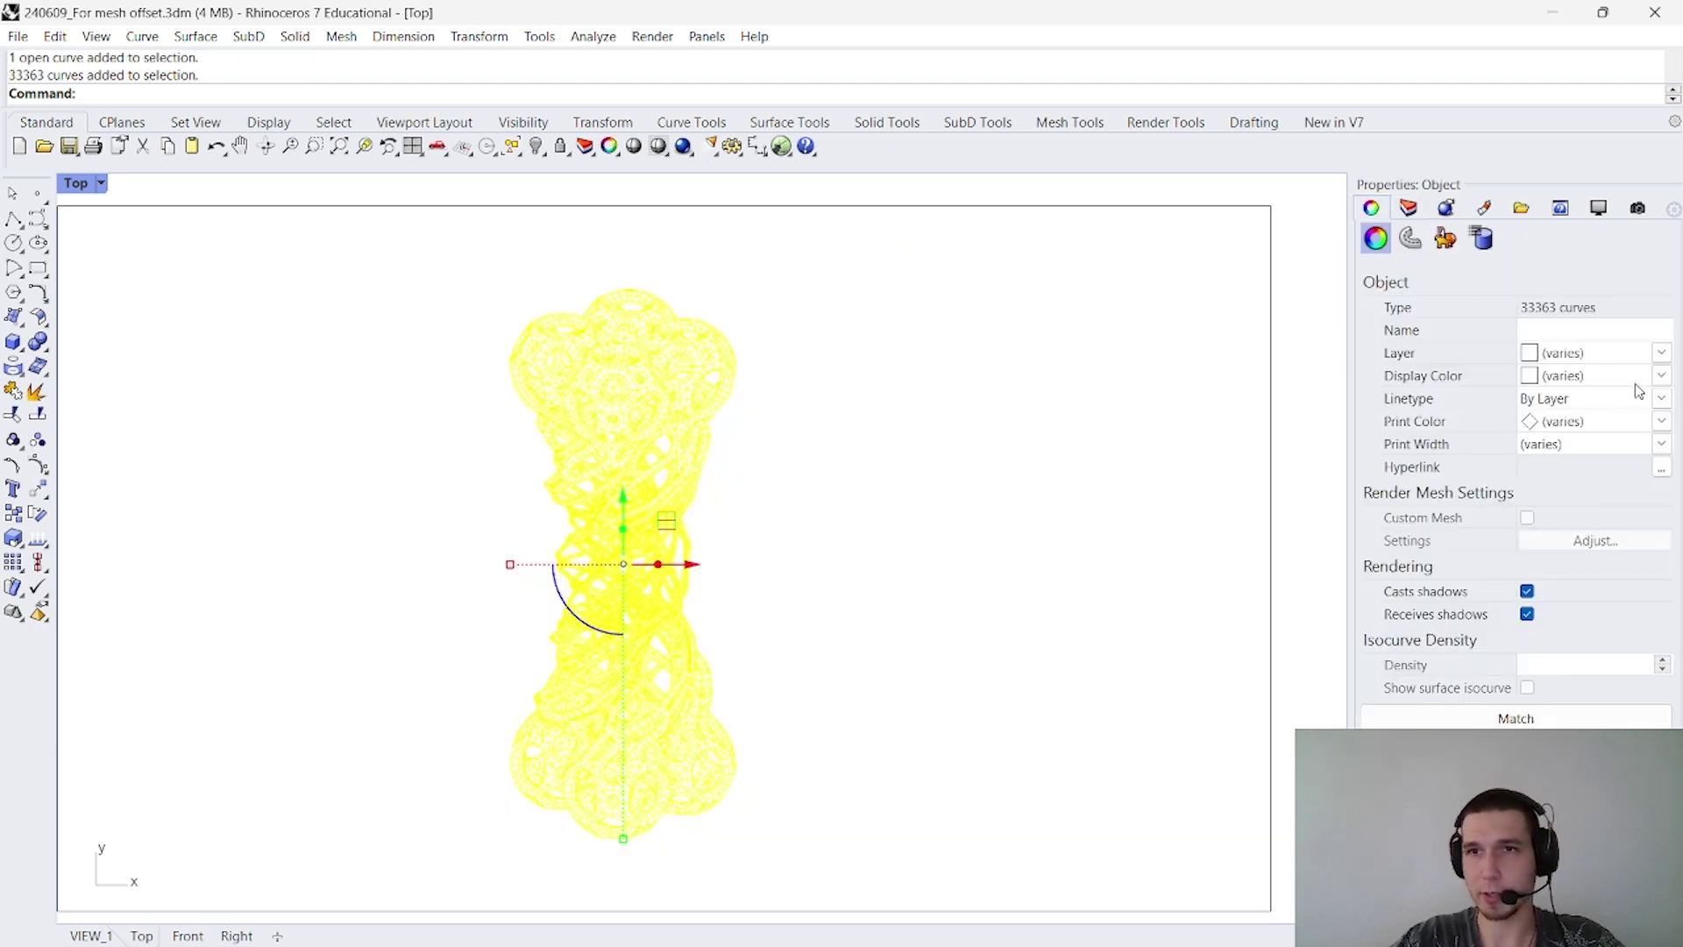
left_click(1661, 382)
left_click(1602, 396)
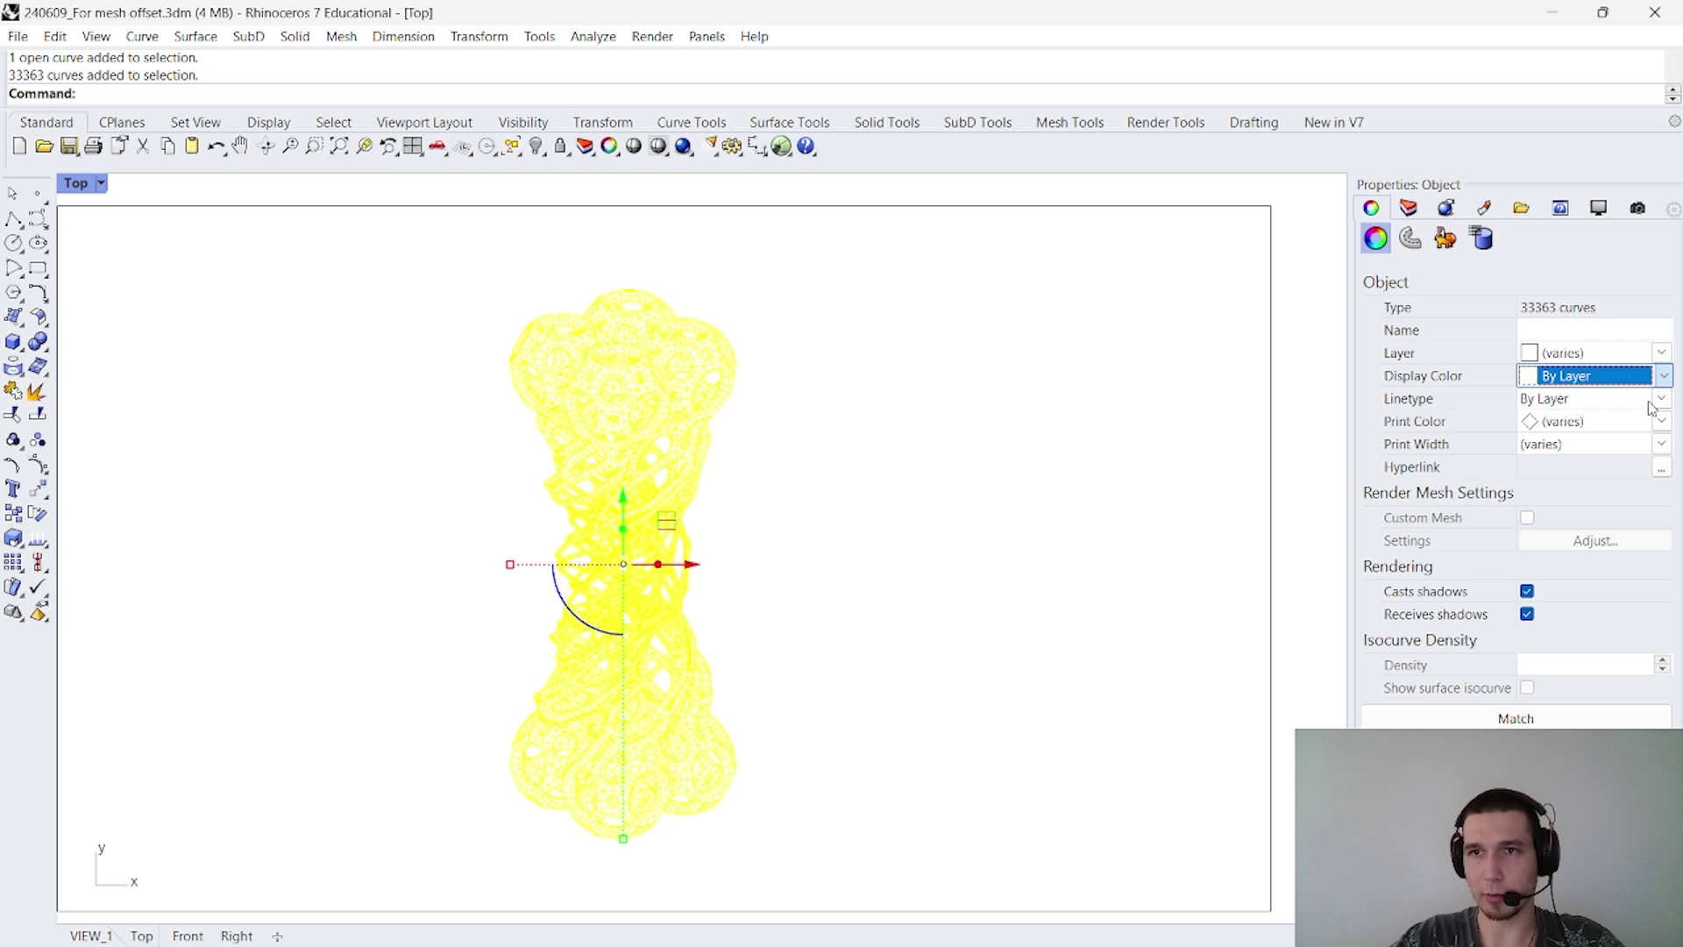
left_click(1662, 398)
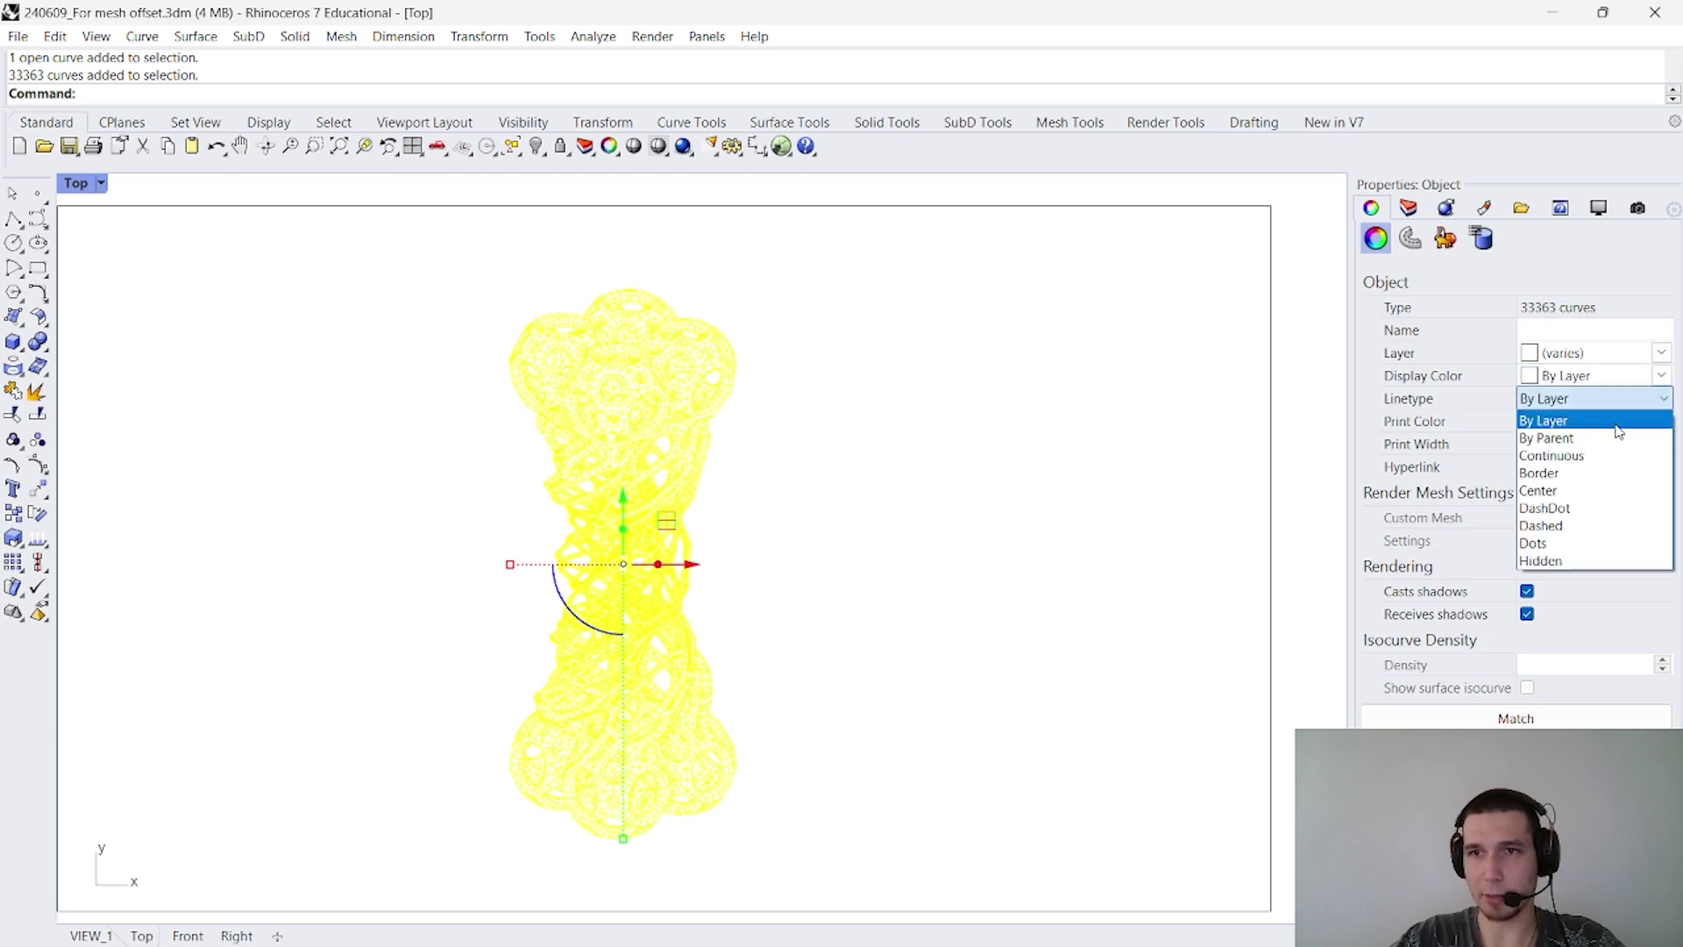
left_click(1618, 429)
left_click(1662, 422)
left_click(1609, 464)
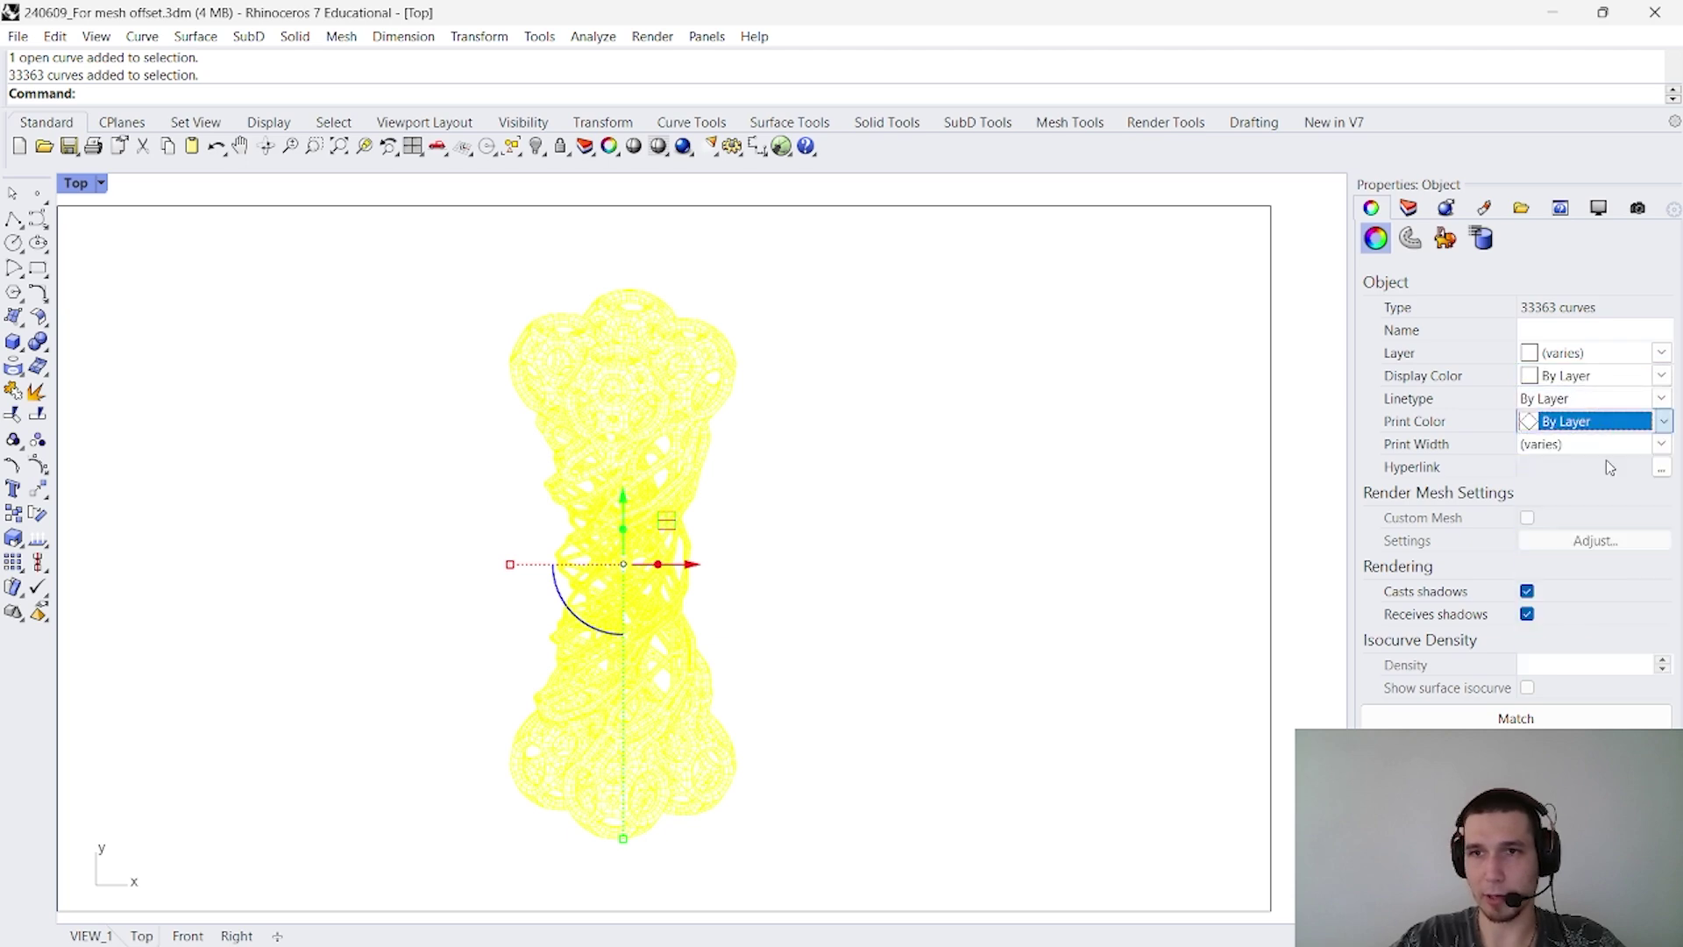
left_click(1663, 445)
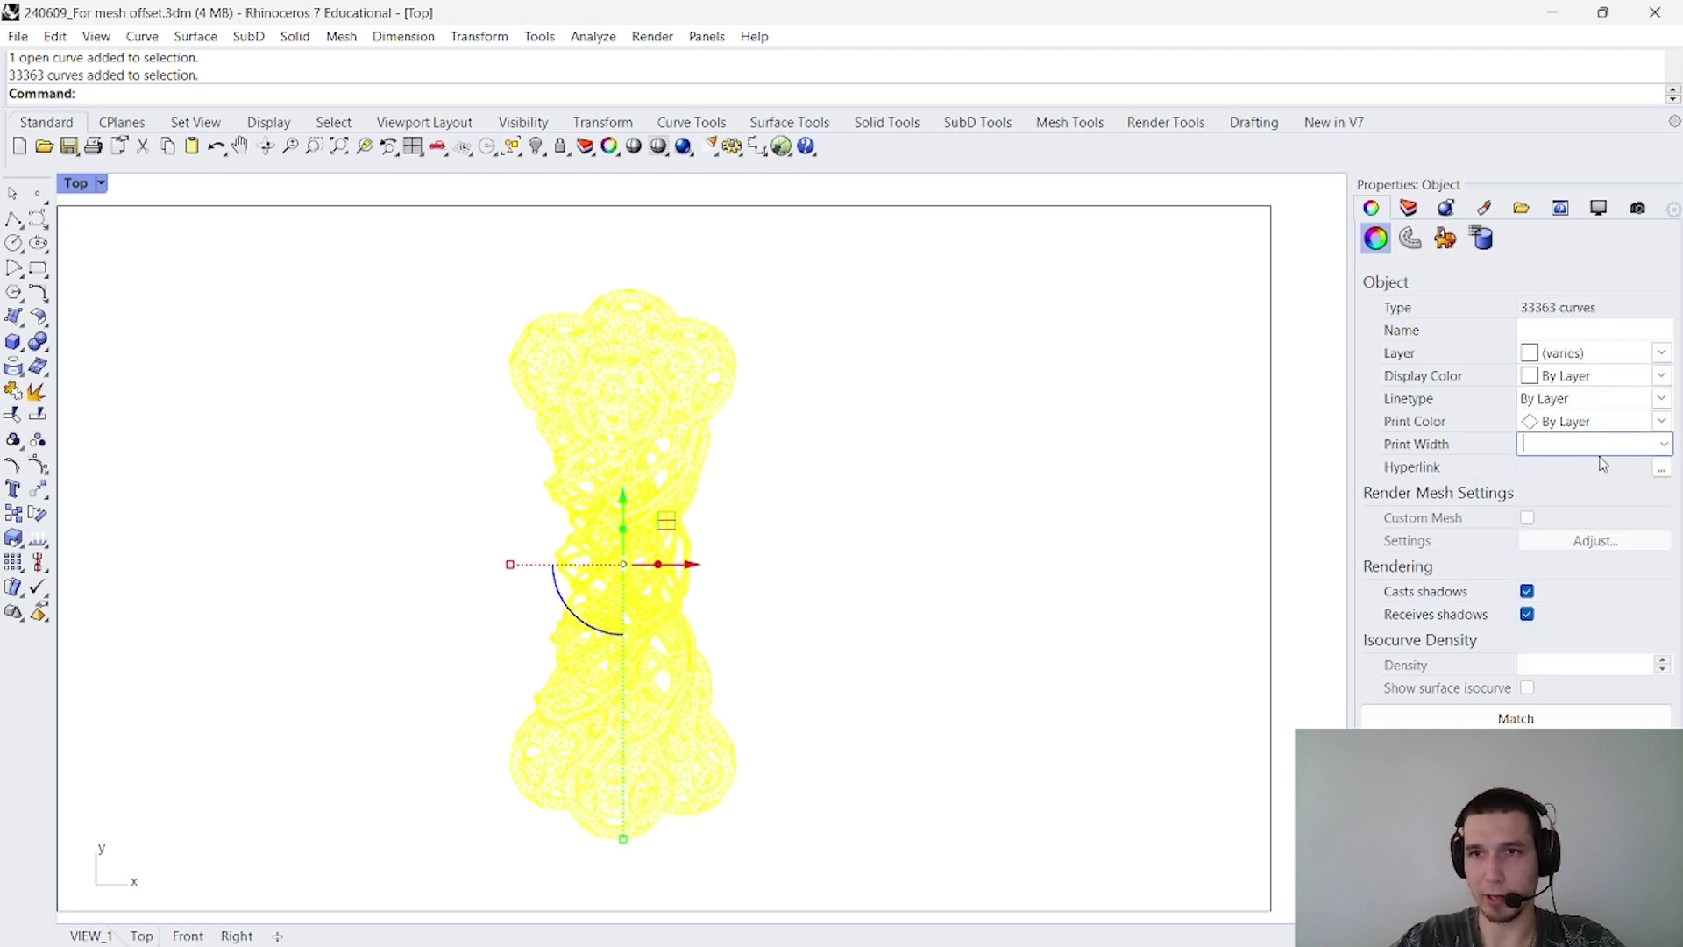
left_click(1665, 444)
left_click(1032, 472)
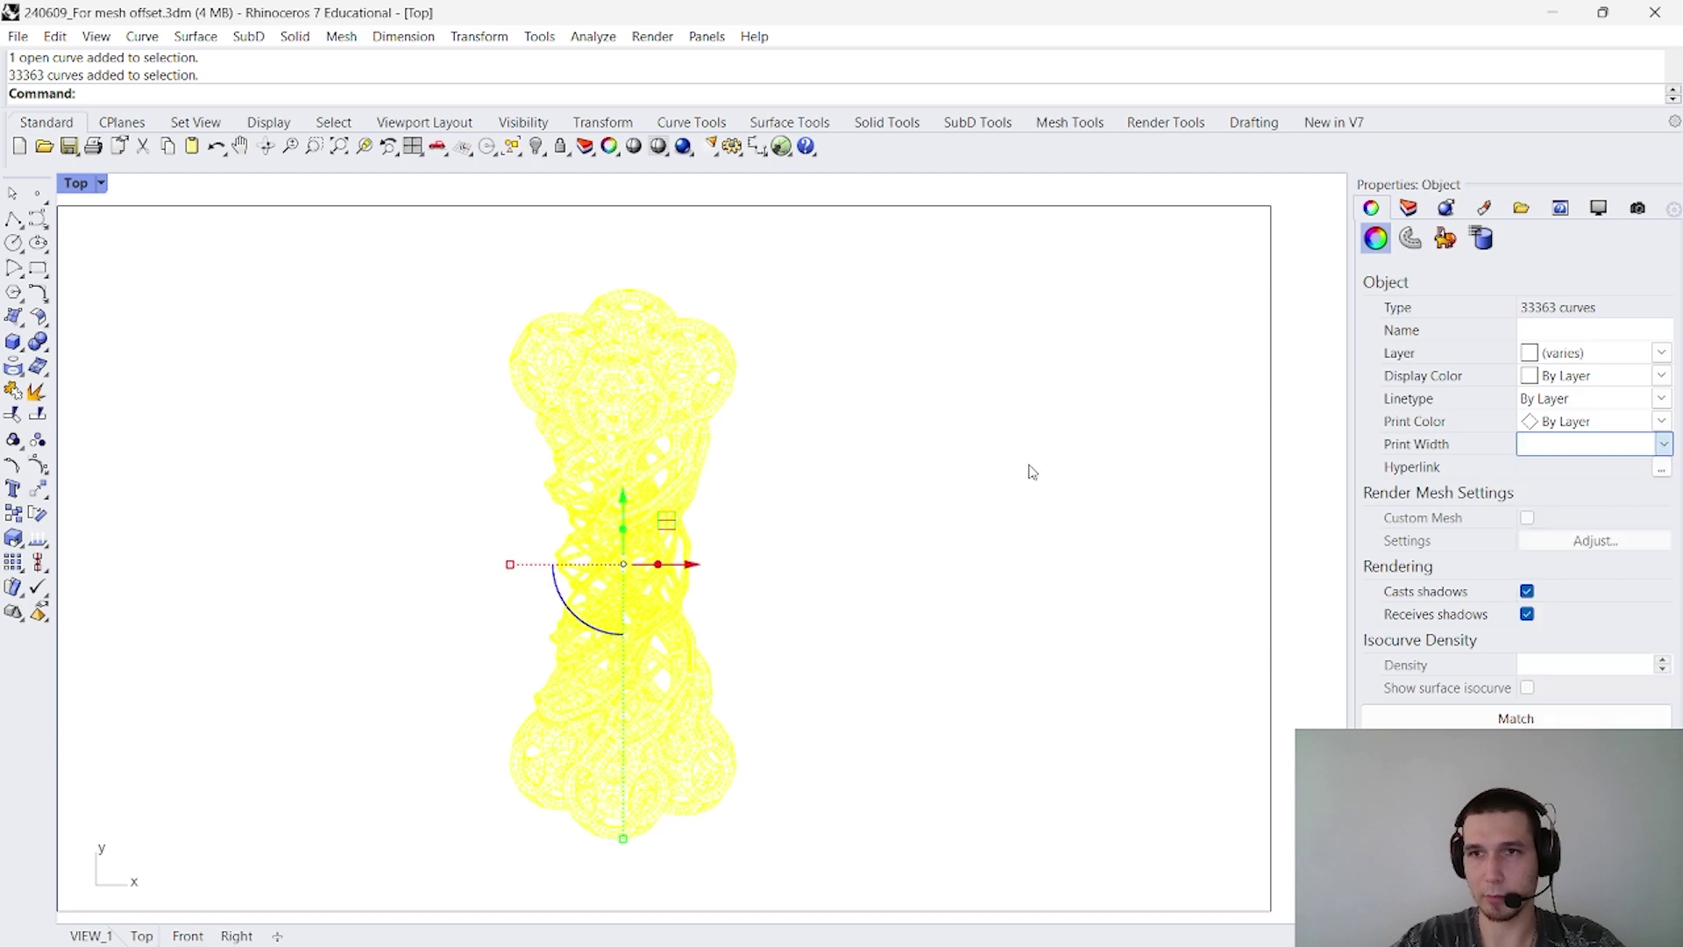
Deselect the curves and zoom around to check the now-black linework
left_click(953, 459)
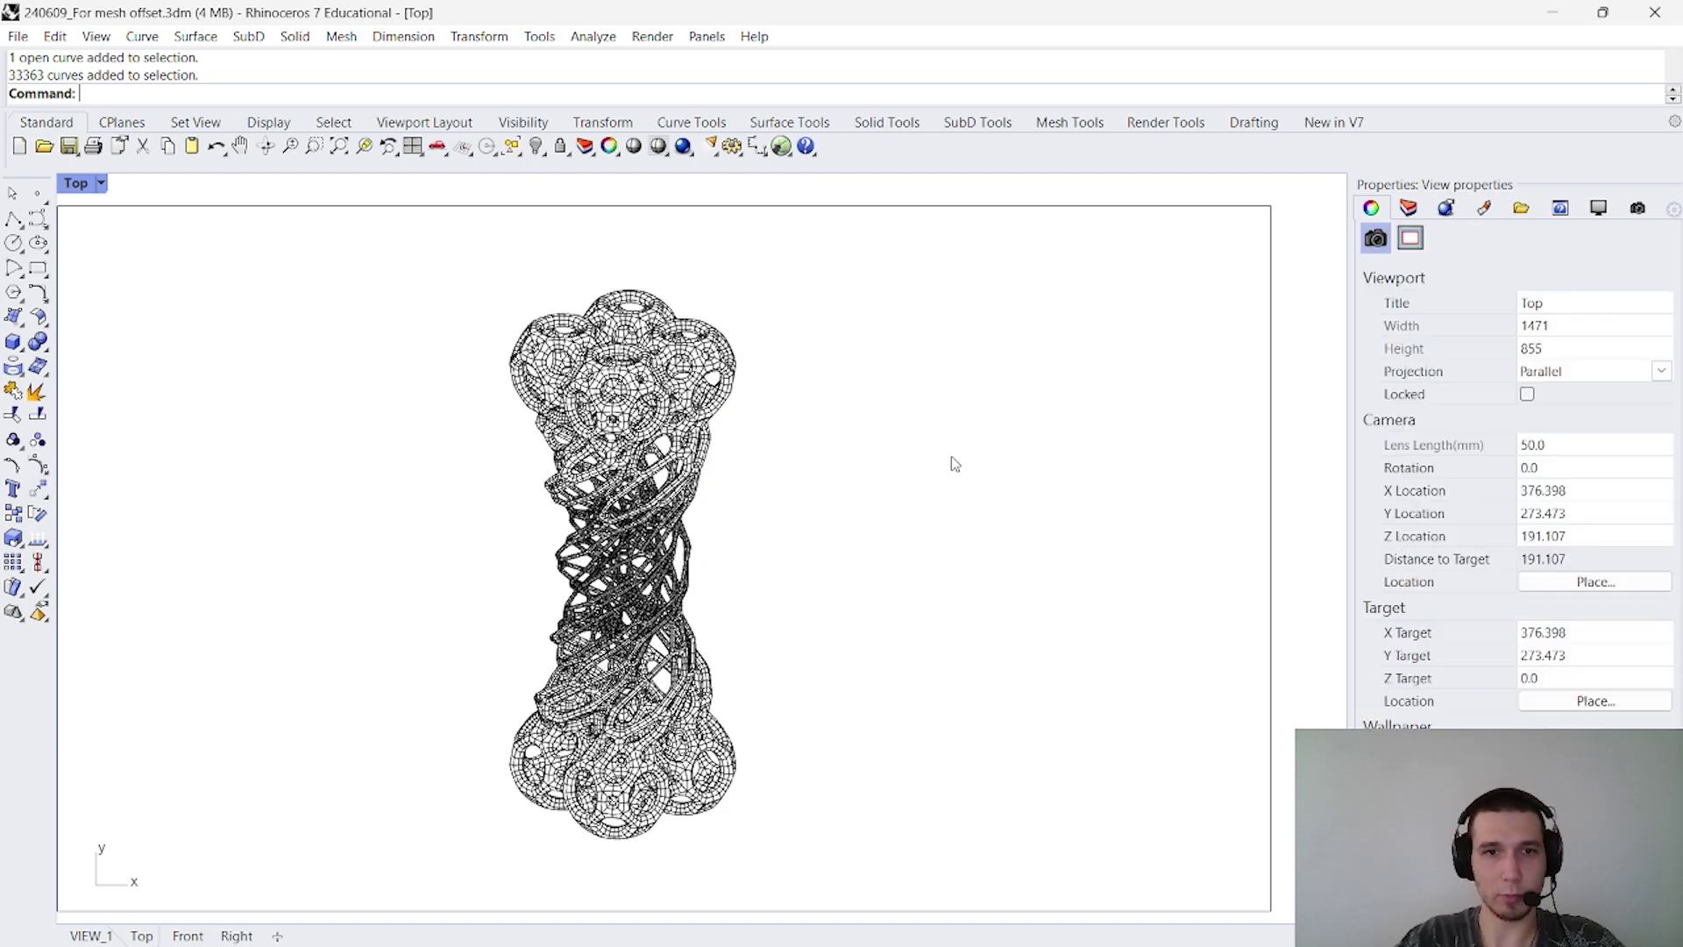
scroll(640, 355, "up", 10)
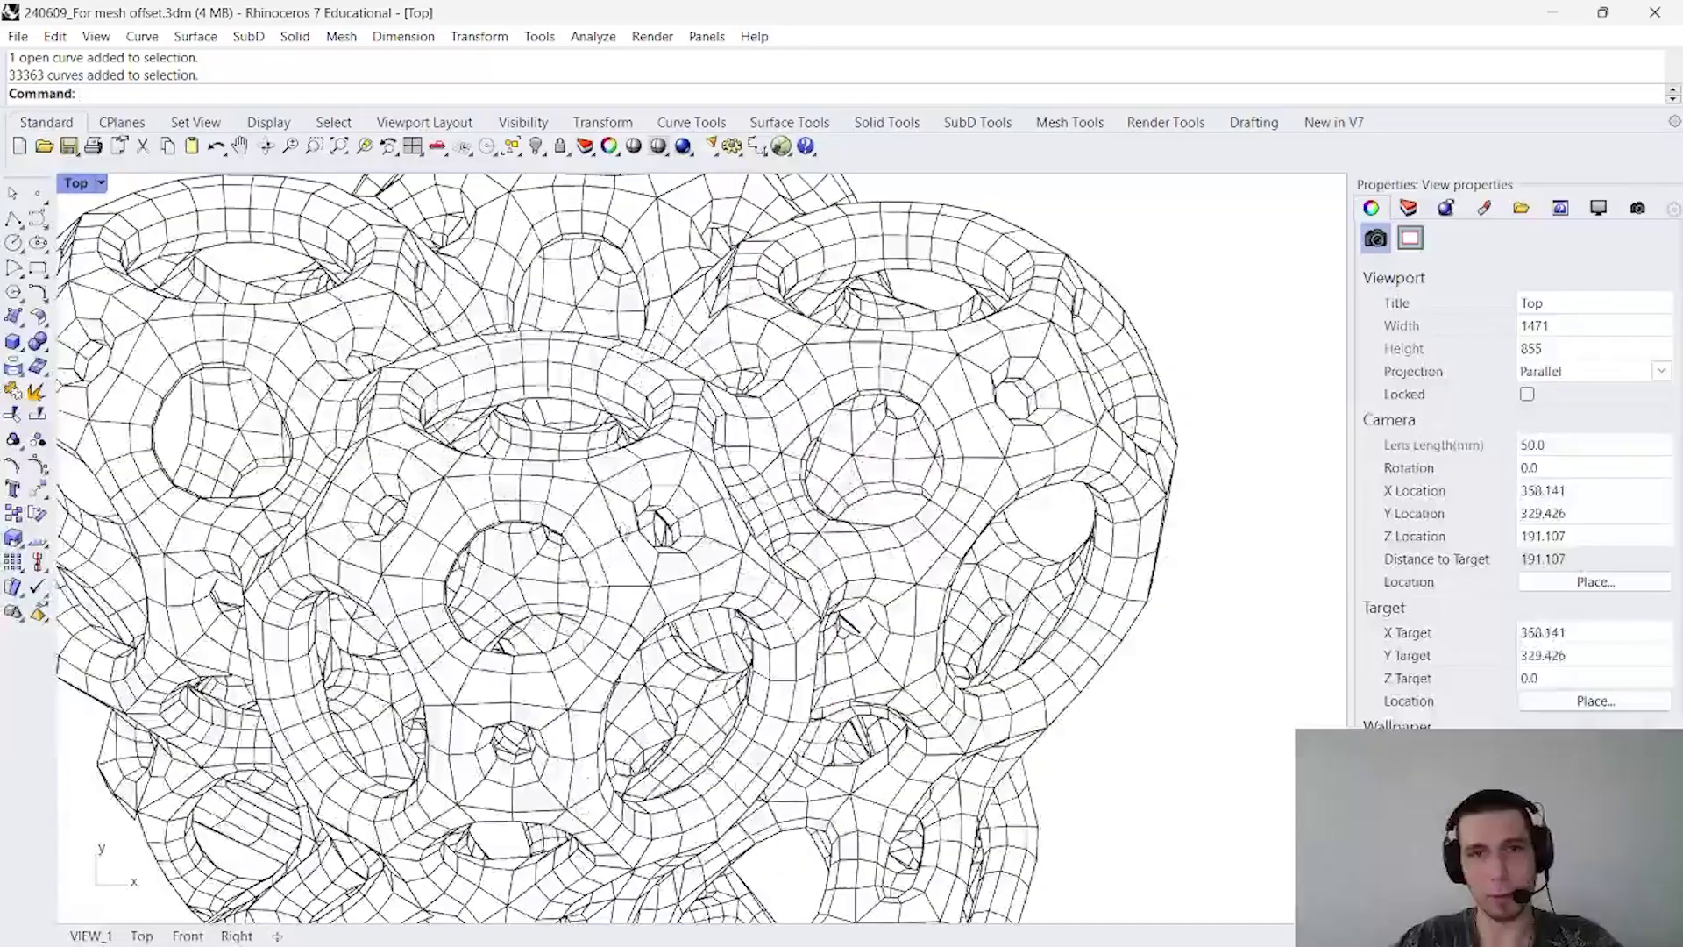
scroll(874, 659, "down", 8)
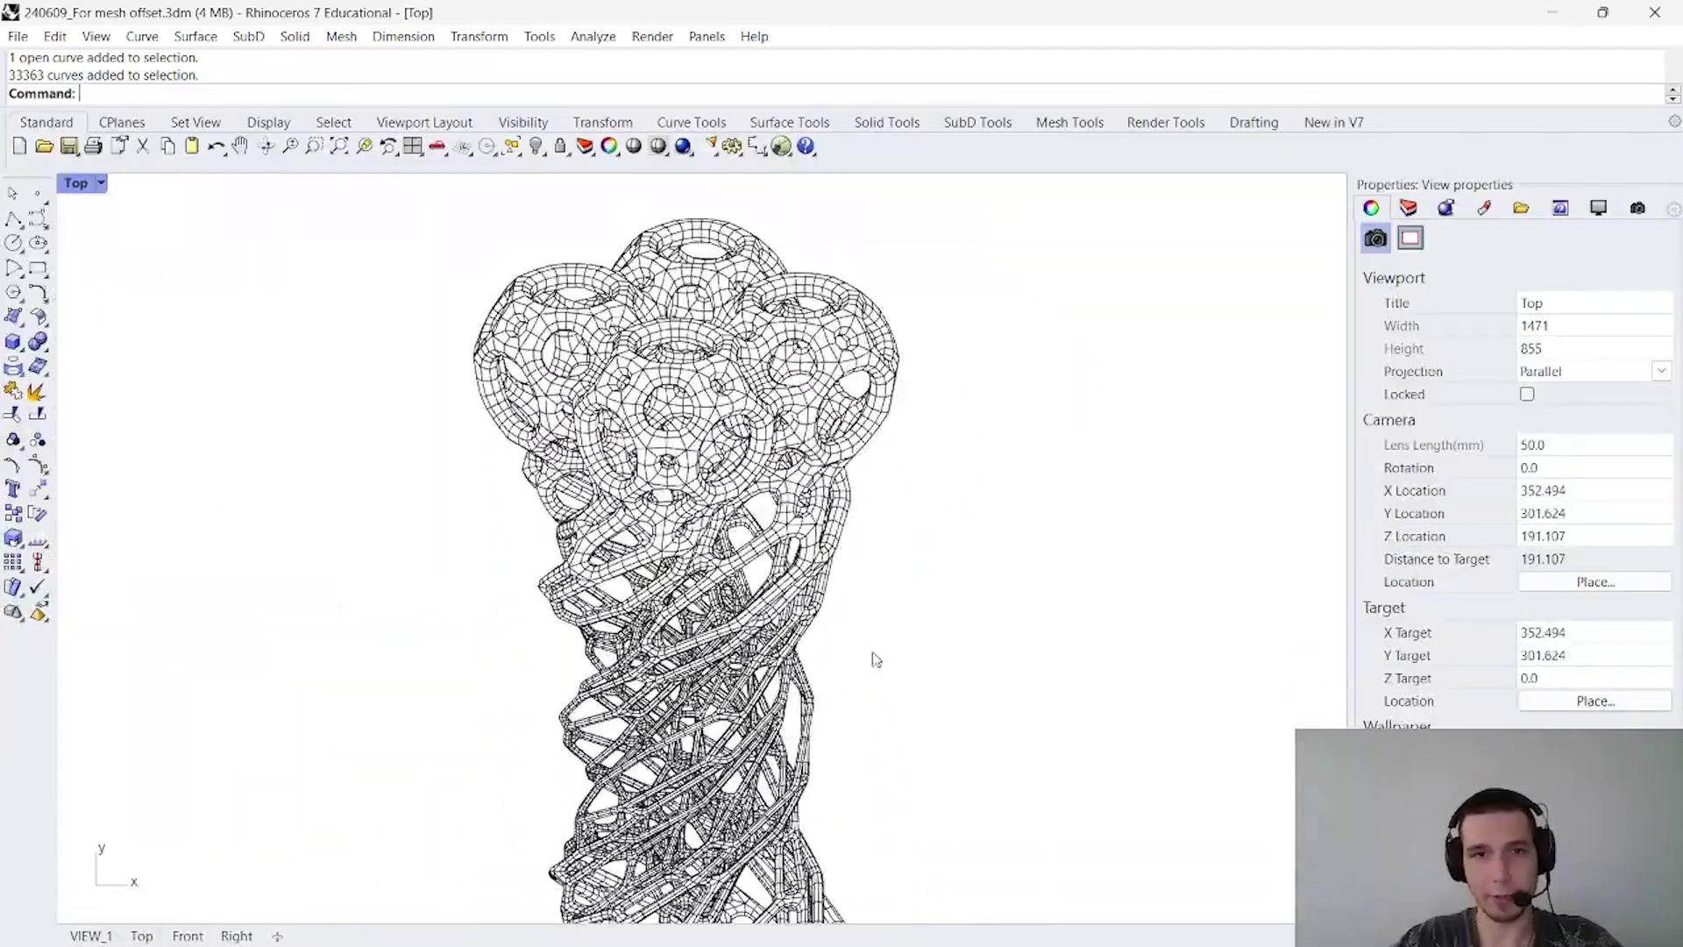
scroll(881, 684, "up", 10)
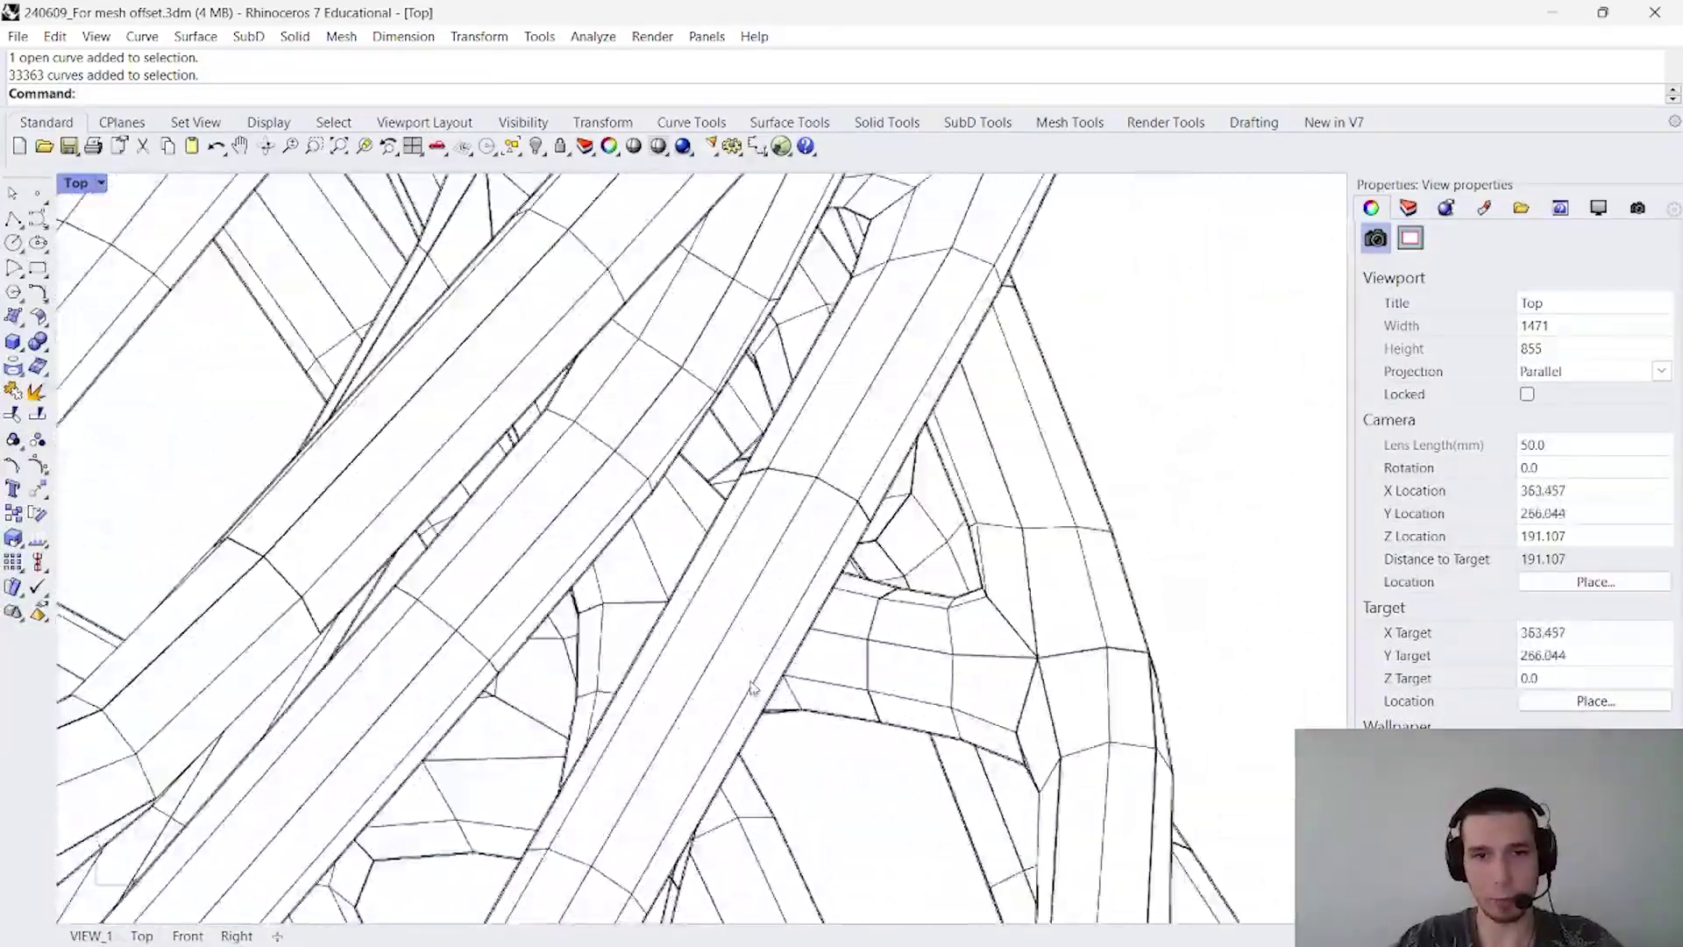
scroll(751, 688, "down", 8)
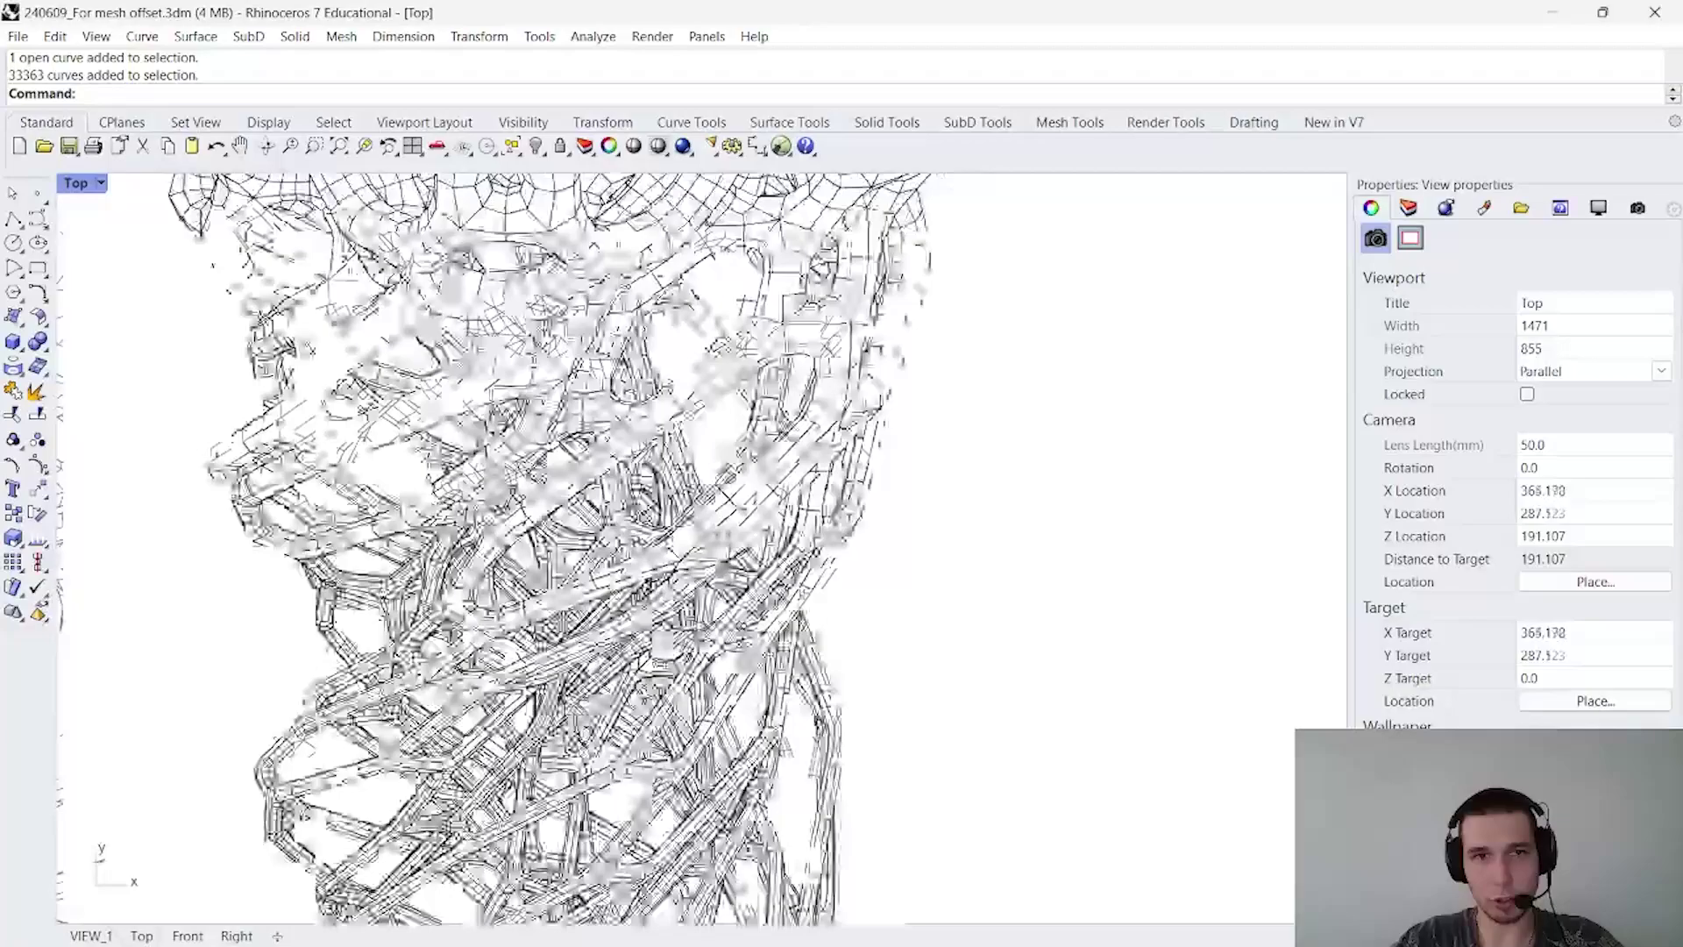
scroll(754, 456, "up", 8)
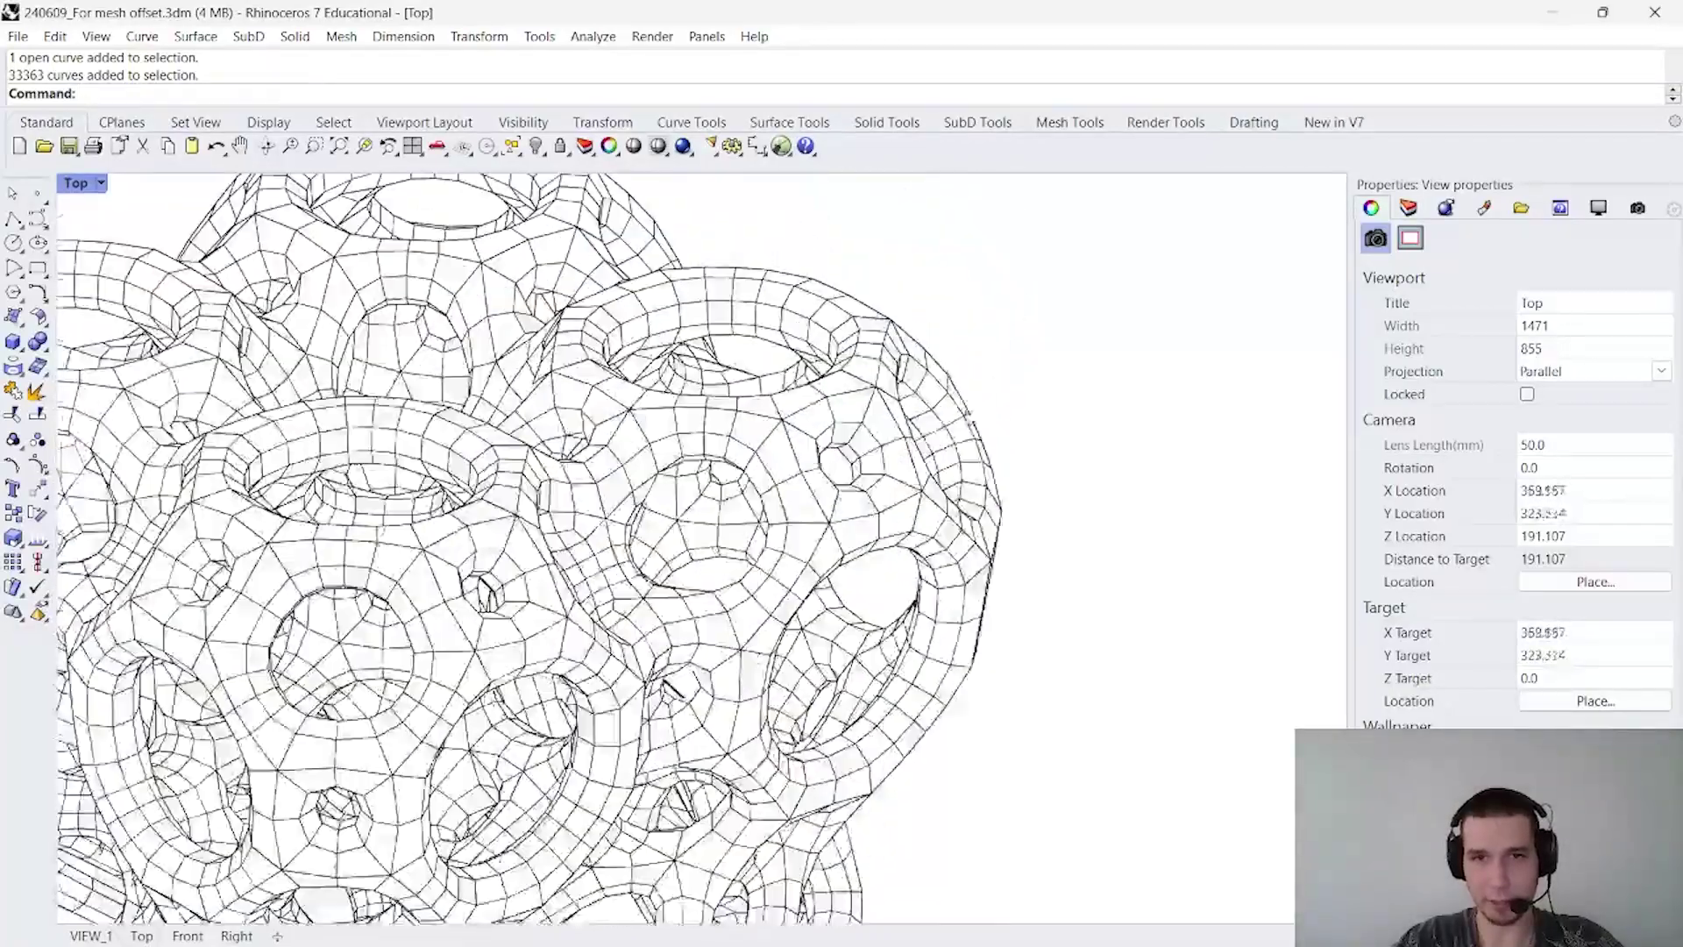
scroll(942, 439, "up", 4)
scroll(1289, 236, "down", 6)
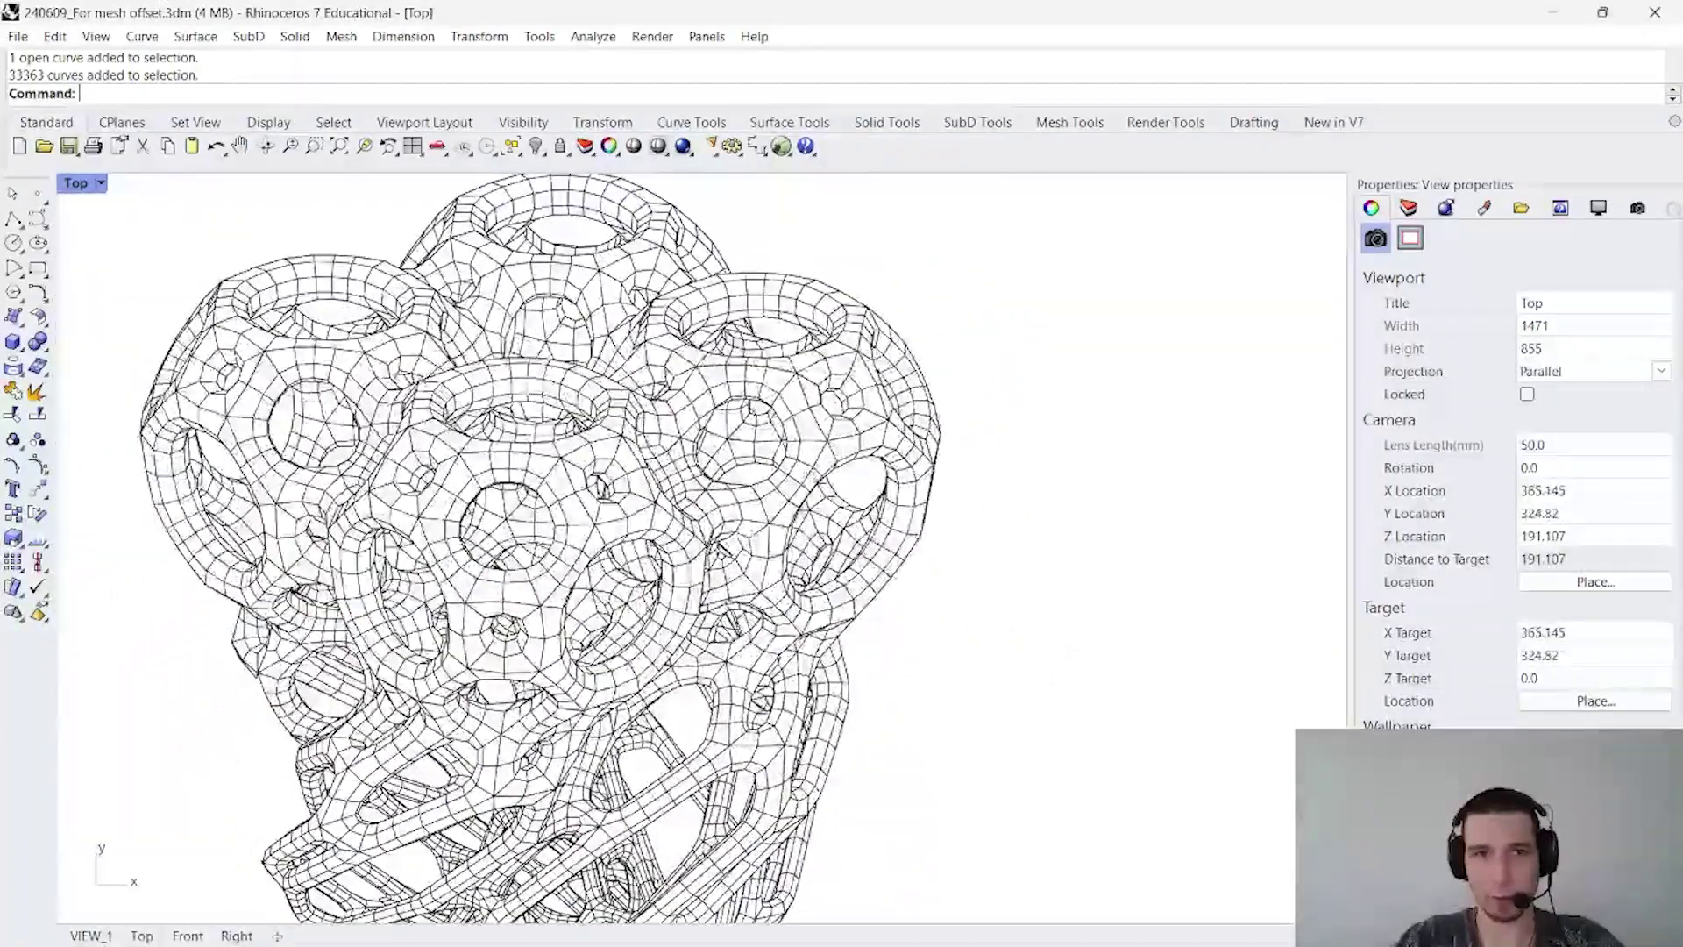
left_click(1408, 208)
Select all objects on layer S and delete those 655 curves
left_click(1418, 419)
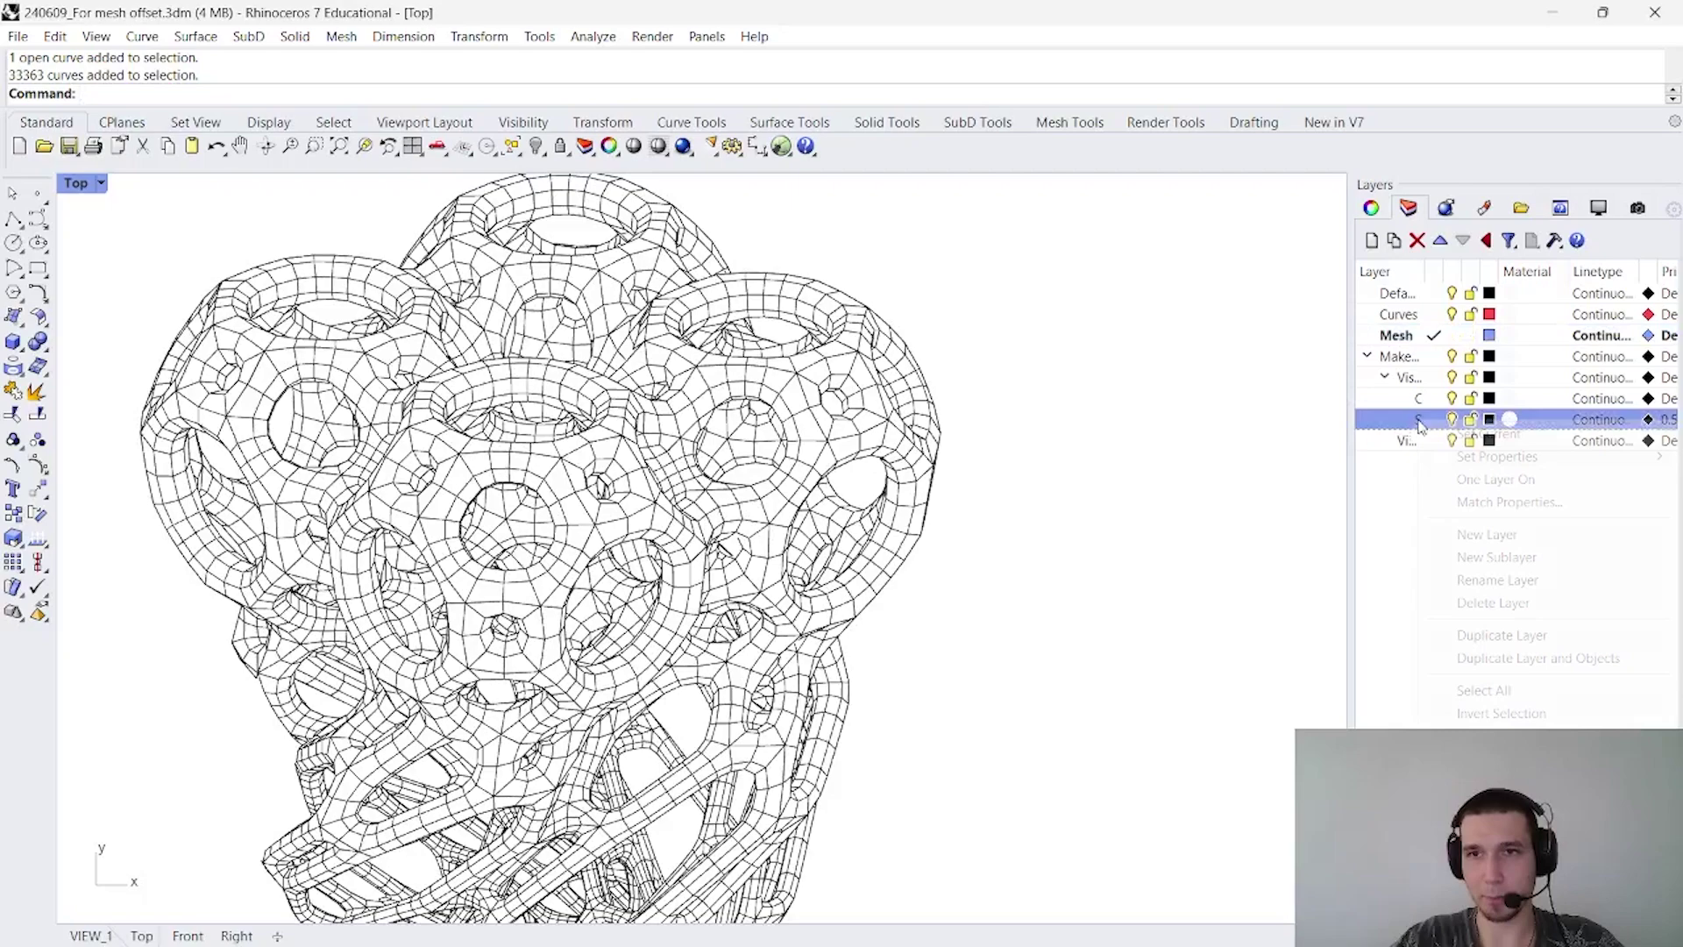
right_click(1415, 419)
scroll(752, 671, "down", 6)
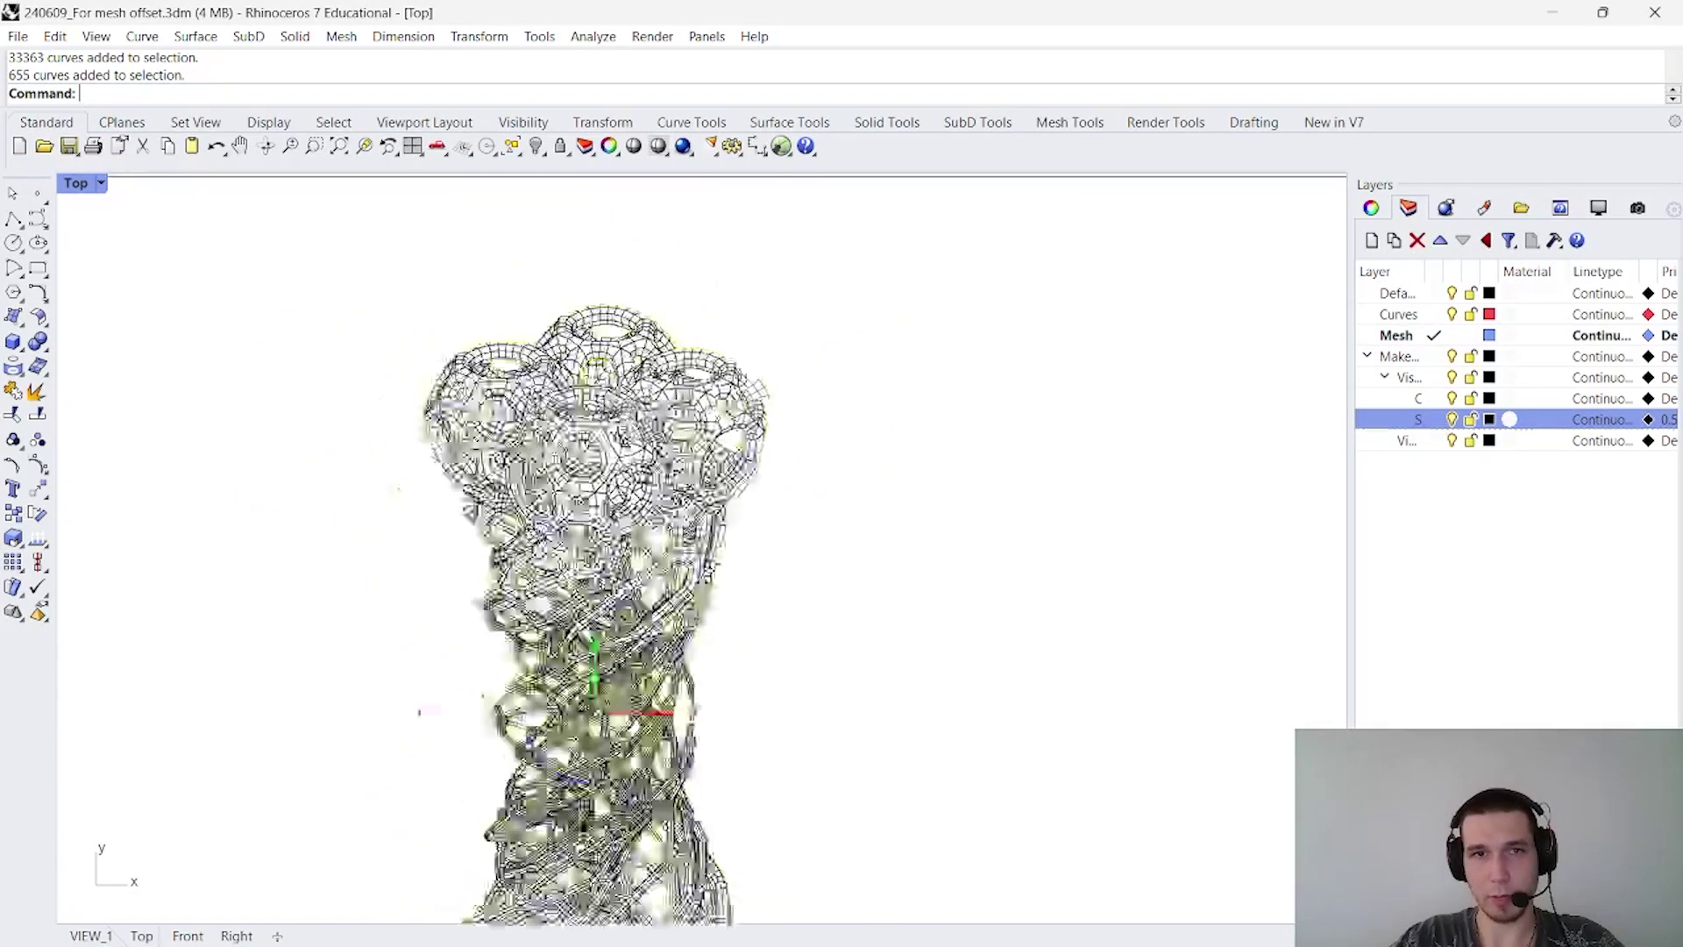
scroll(752, 671, "up", 3)
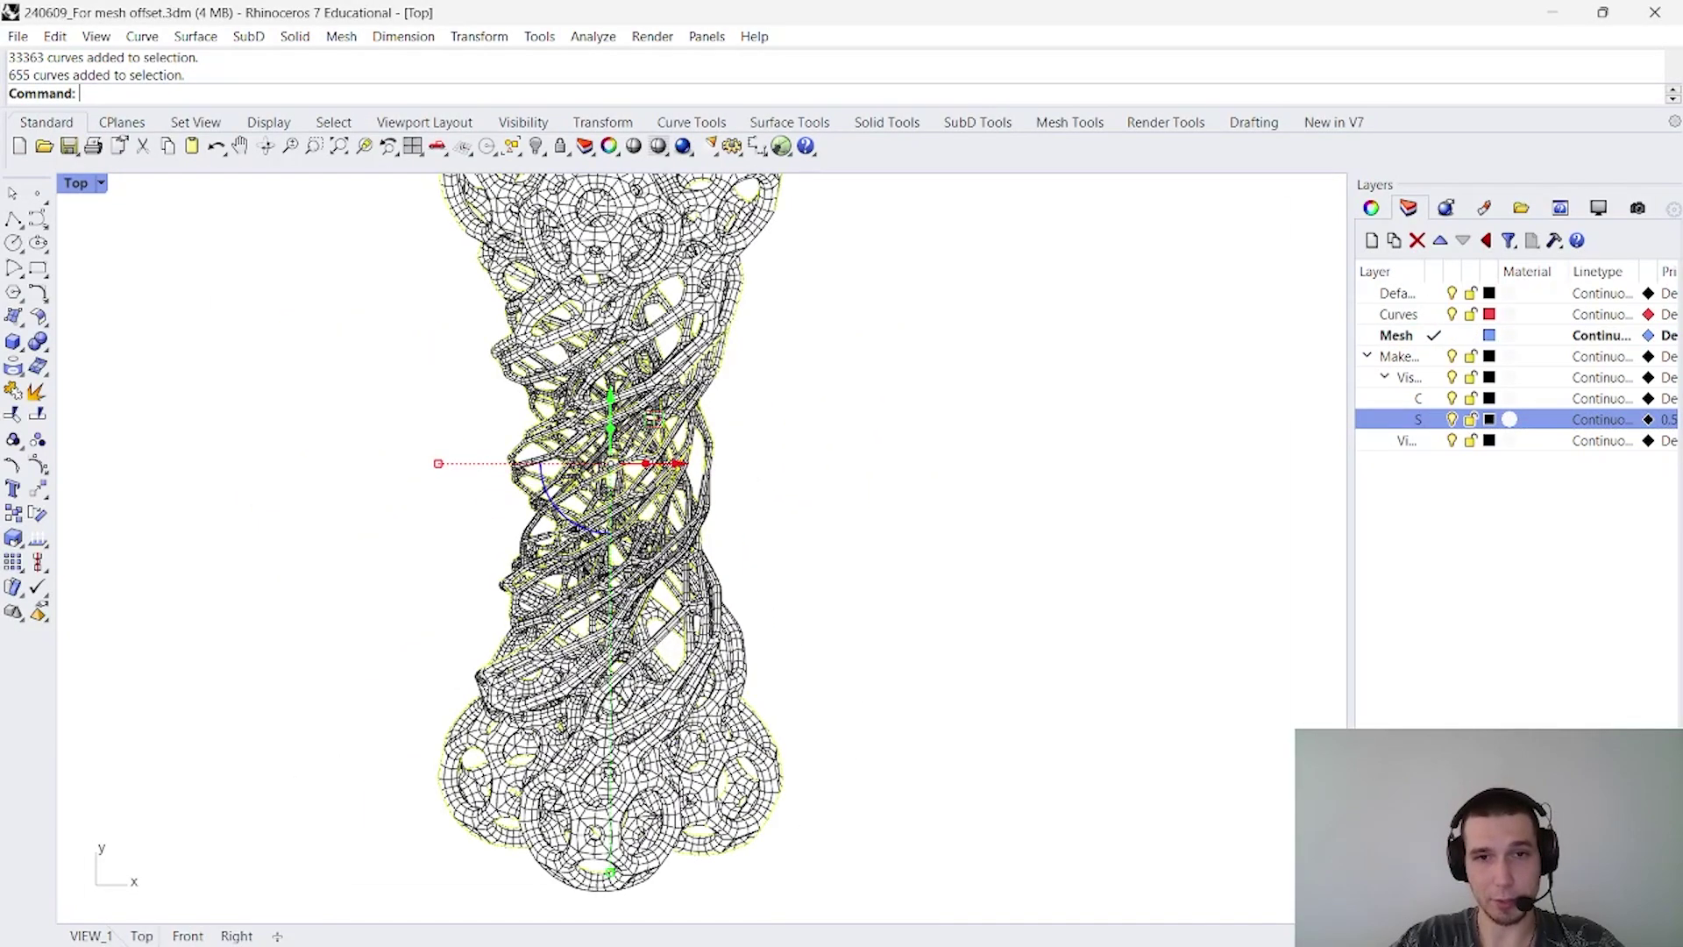
scroll(752, 752, "up", 5)
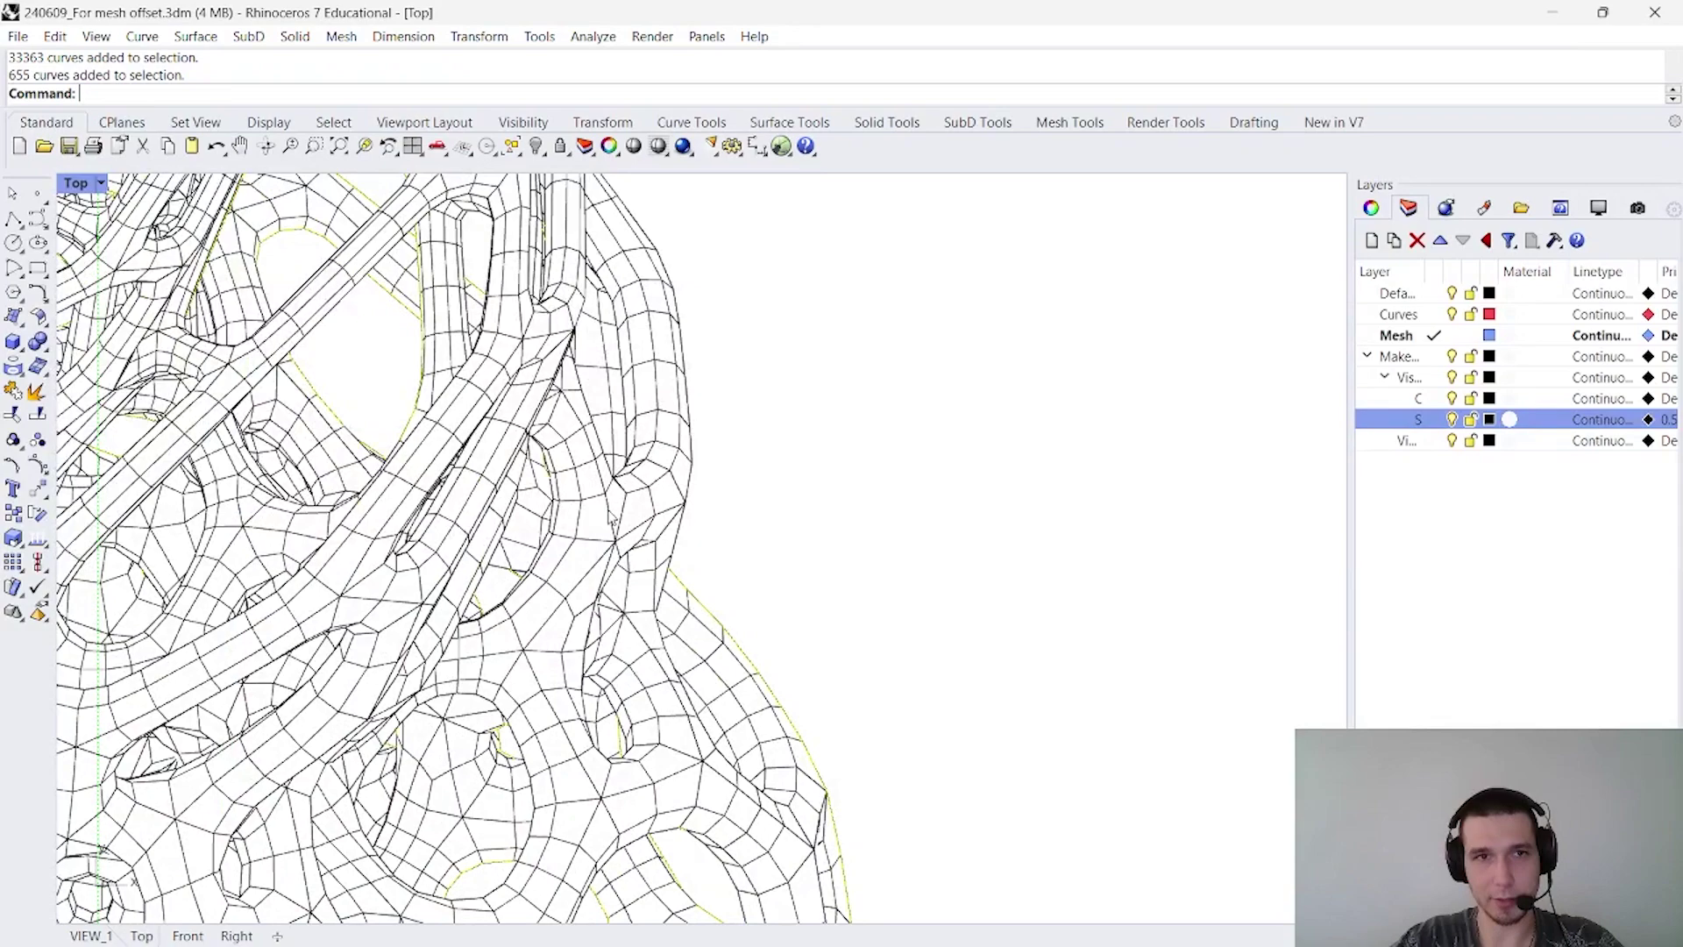
scroll(612, 517, "down", 5)
scroll(671, 523, "down", 3)
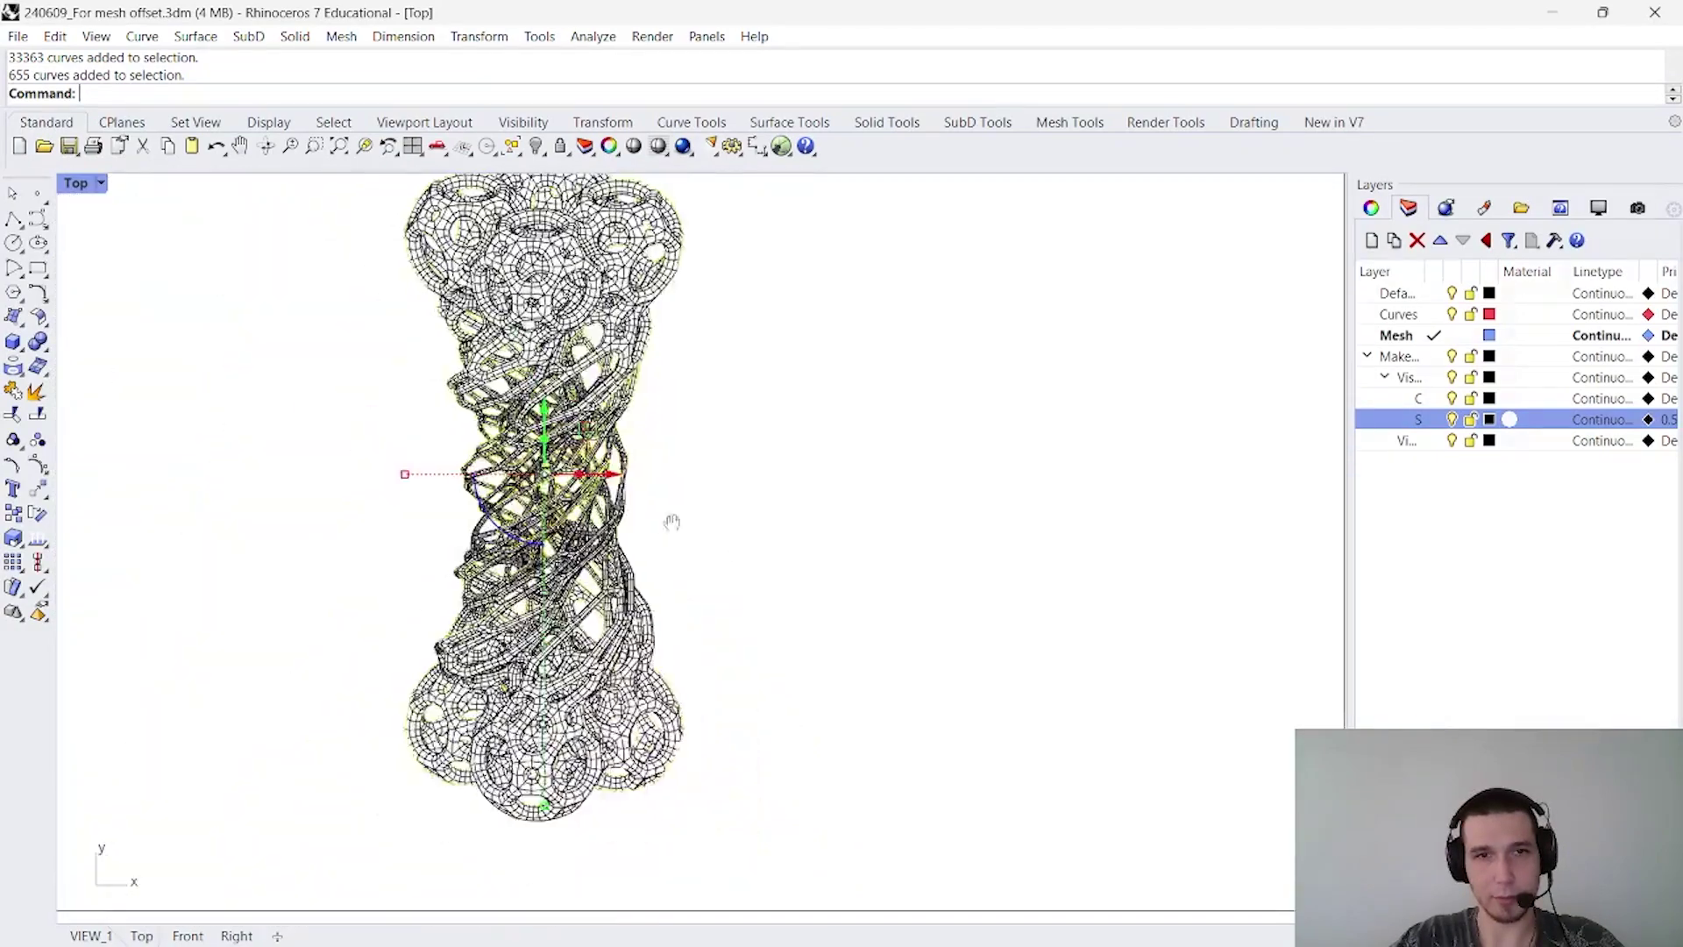
right_click_drag(672, 523, 715, 555)
key("Delete")
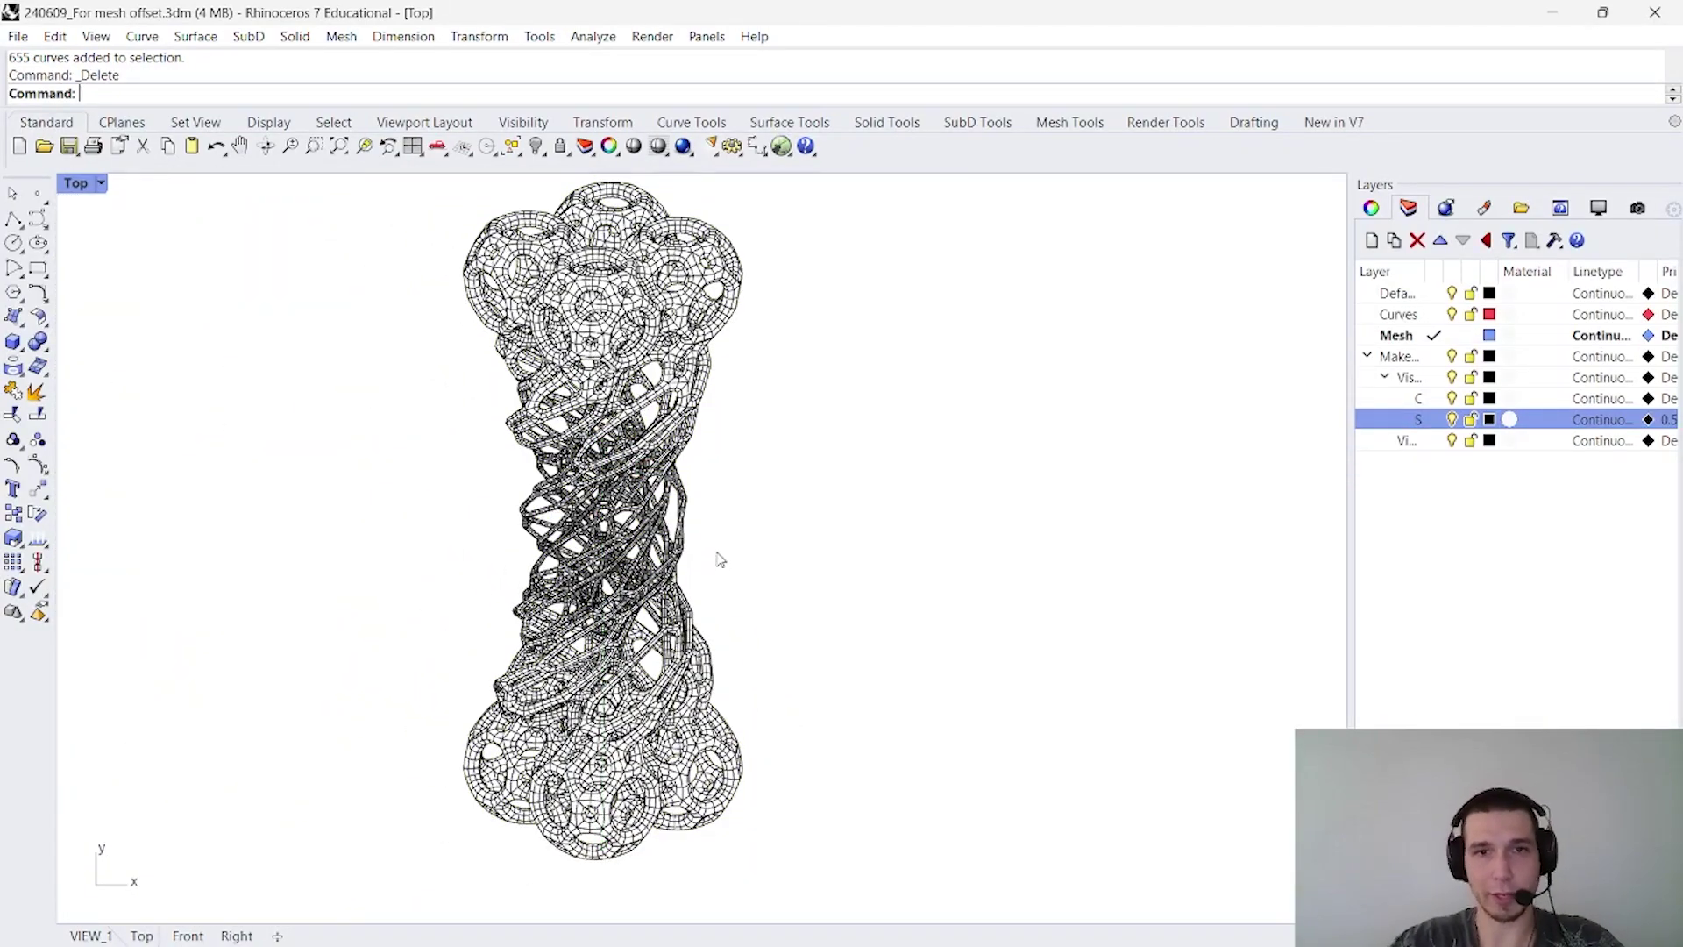
scroll(720, 559, "down", 2)
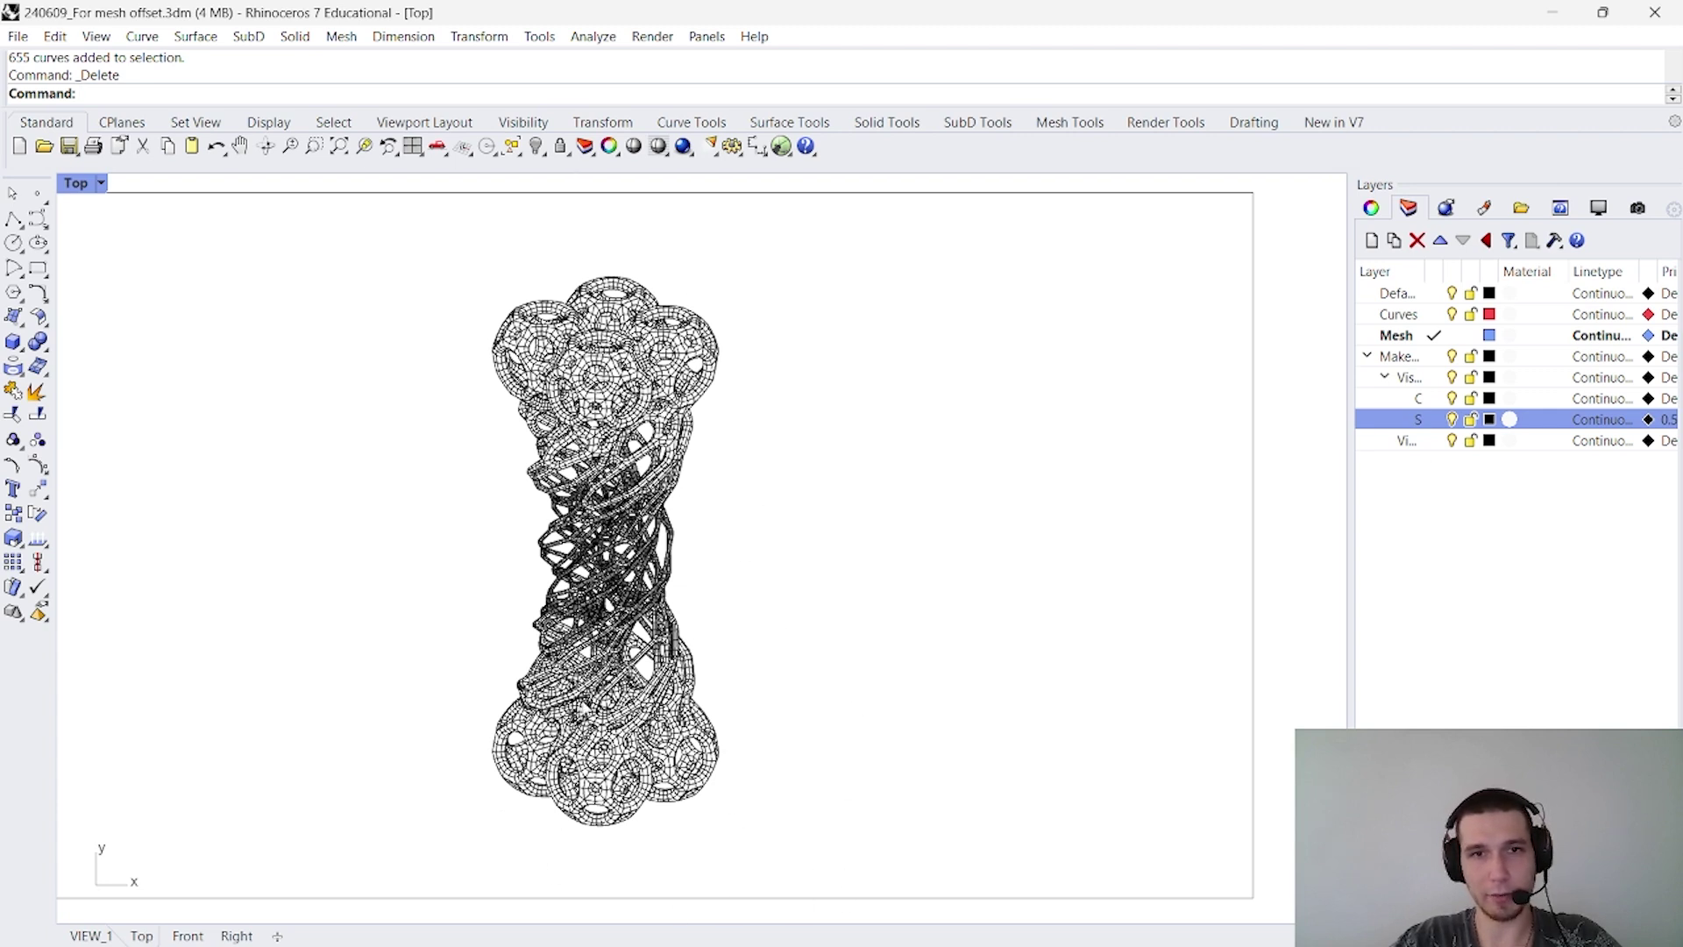
Run CurveBoolean on all drawing curves, keeping the outer outline and four small openings as regions
left_click_drag(873, 864, 330, 236)
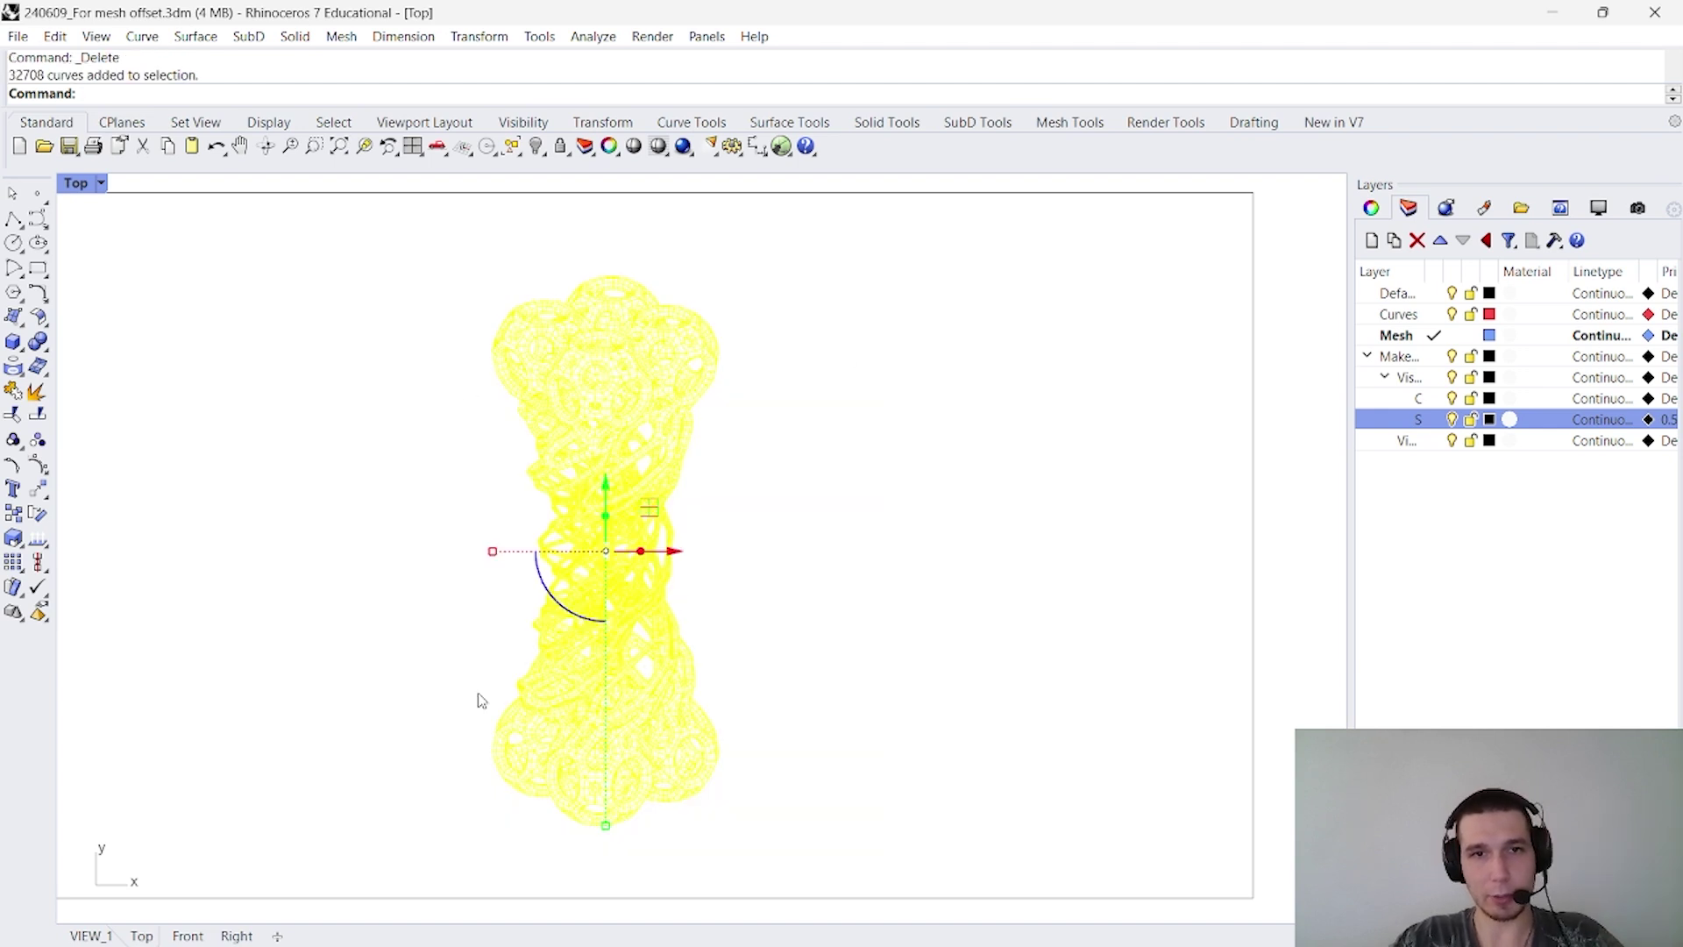
type("Cur")
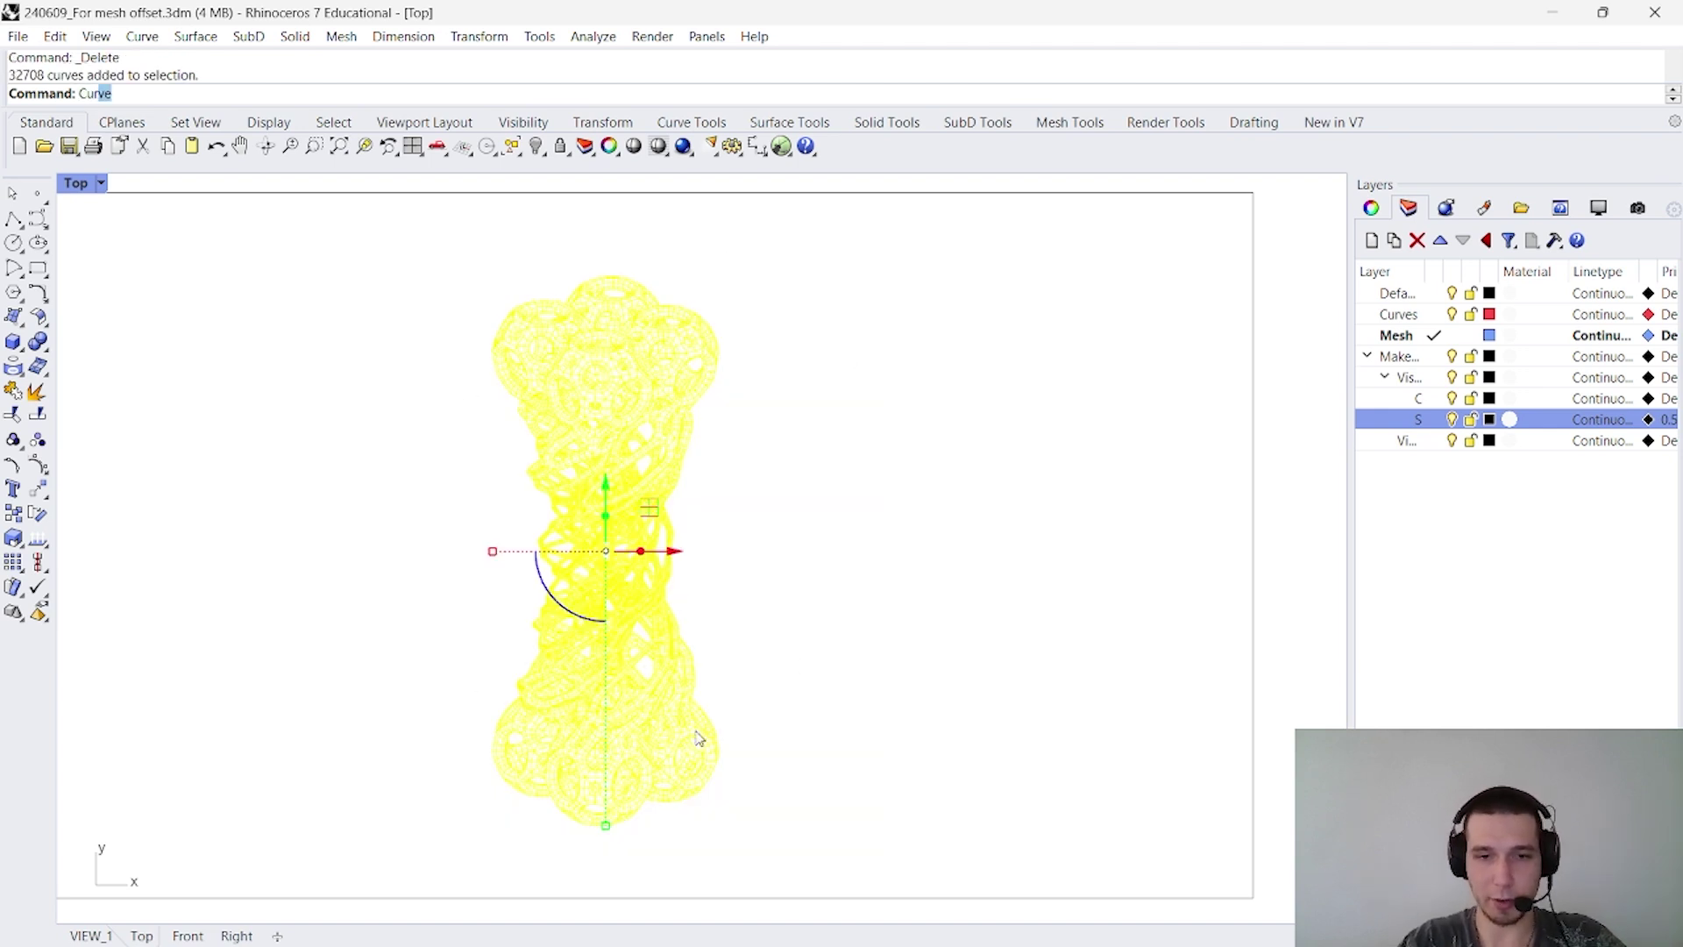
type("veB")
key("Return")
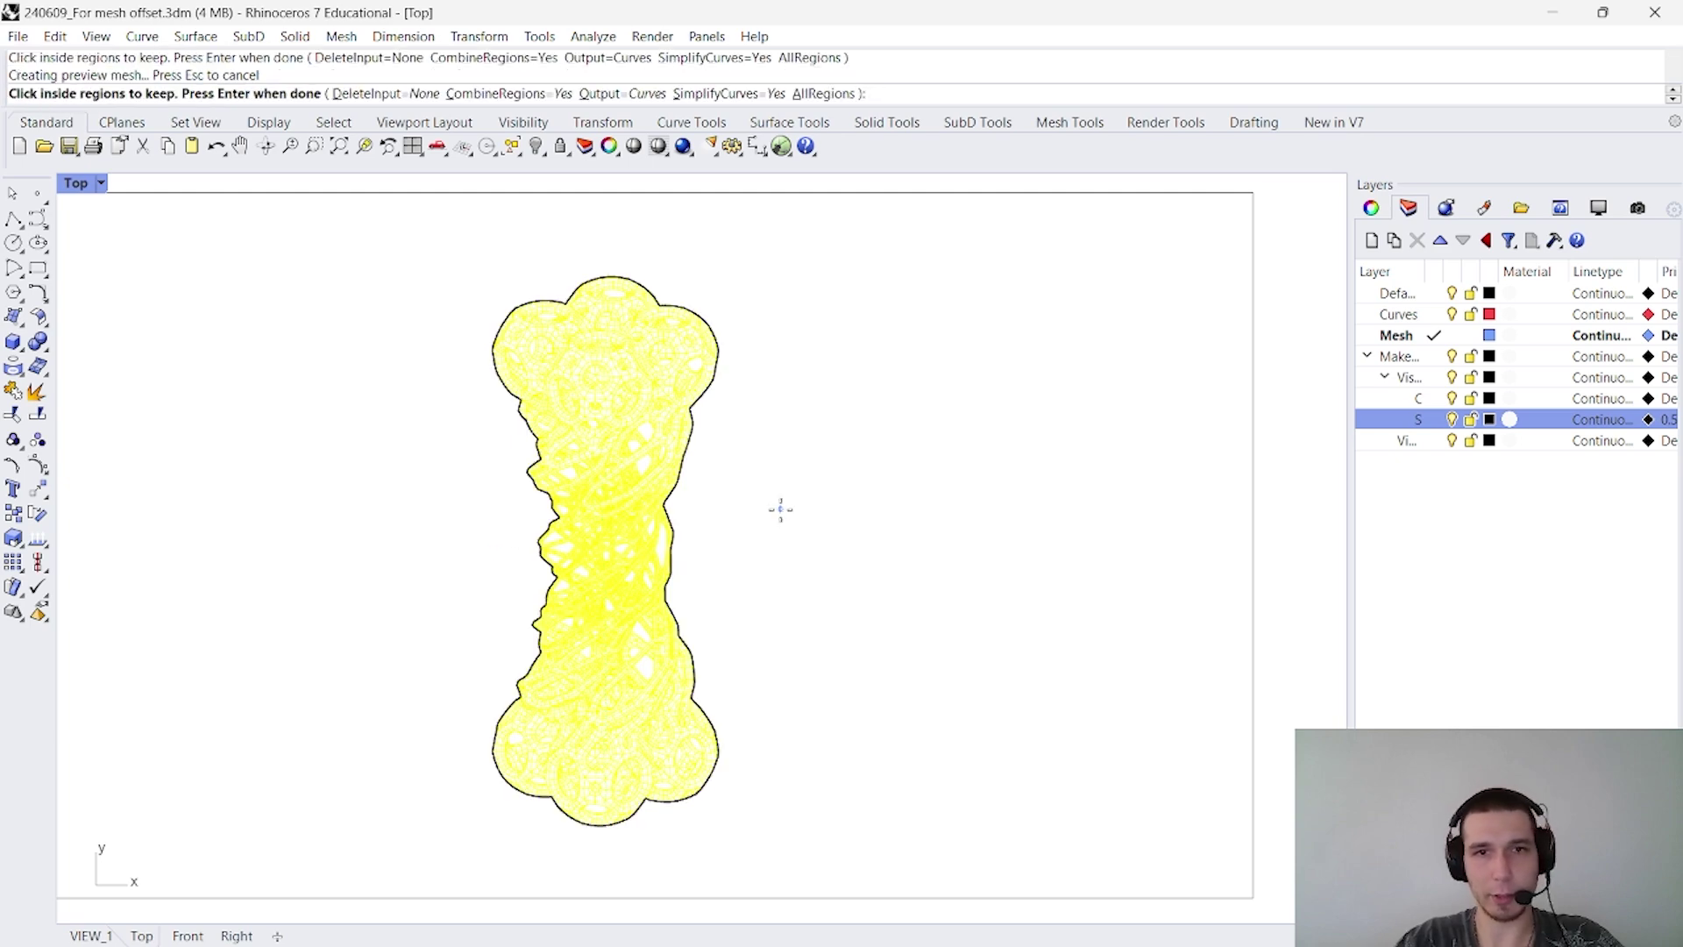
scroll(644, 521, "up", 6)
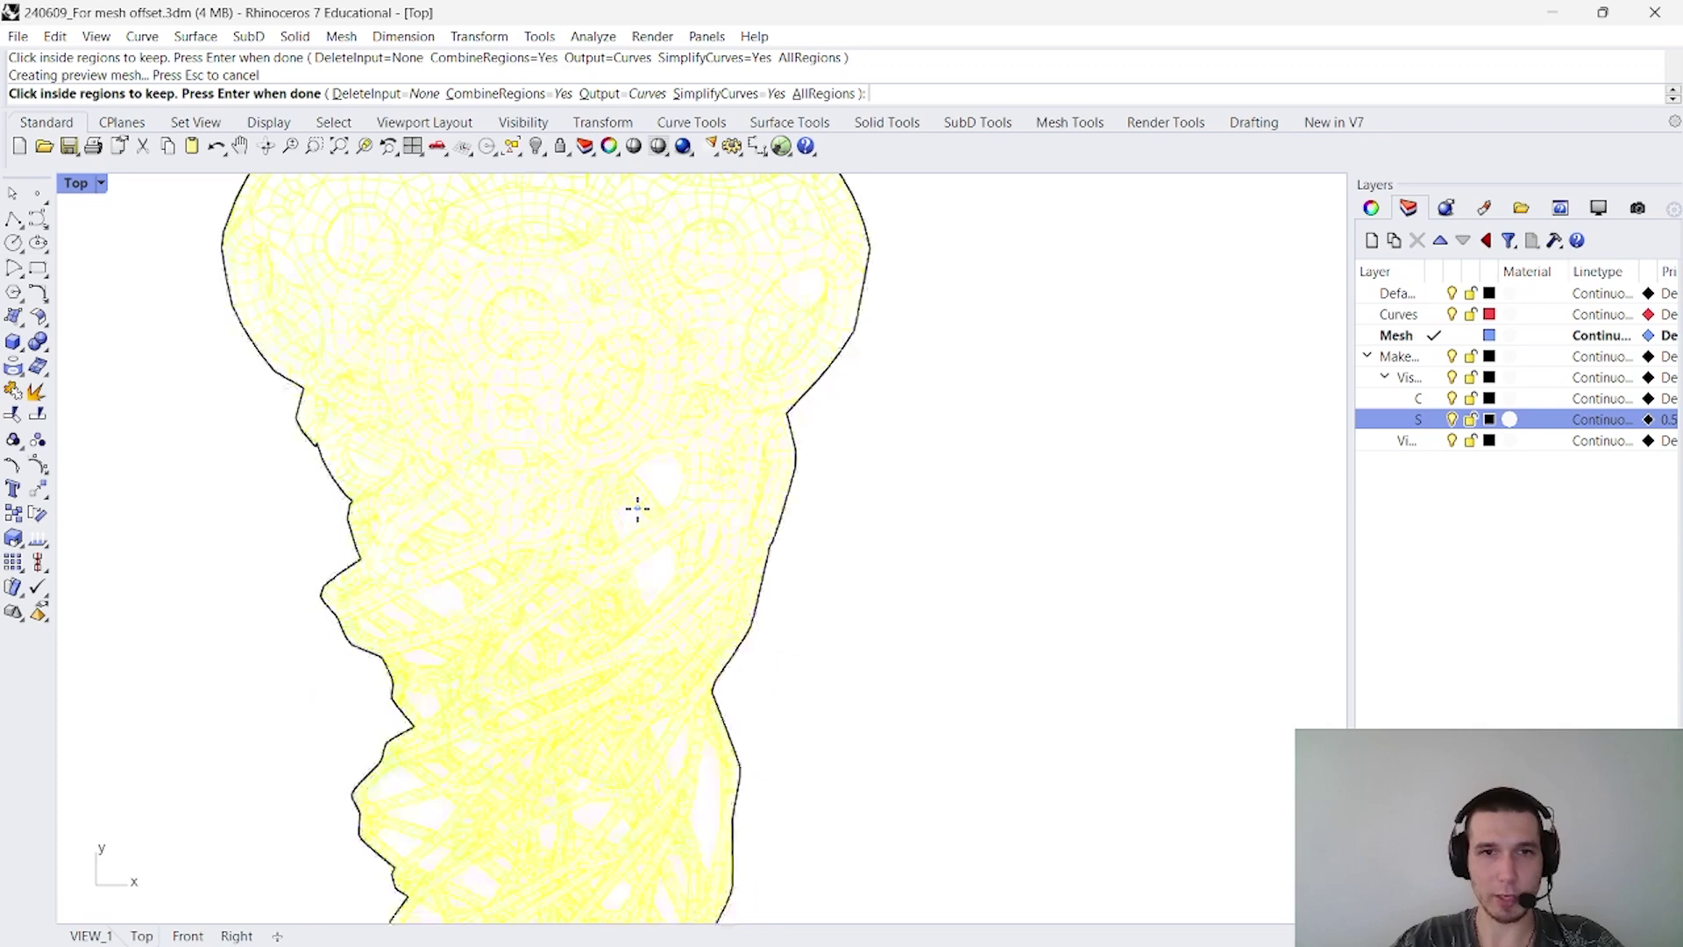
left_click(672, 481)
left_click(612, 536)
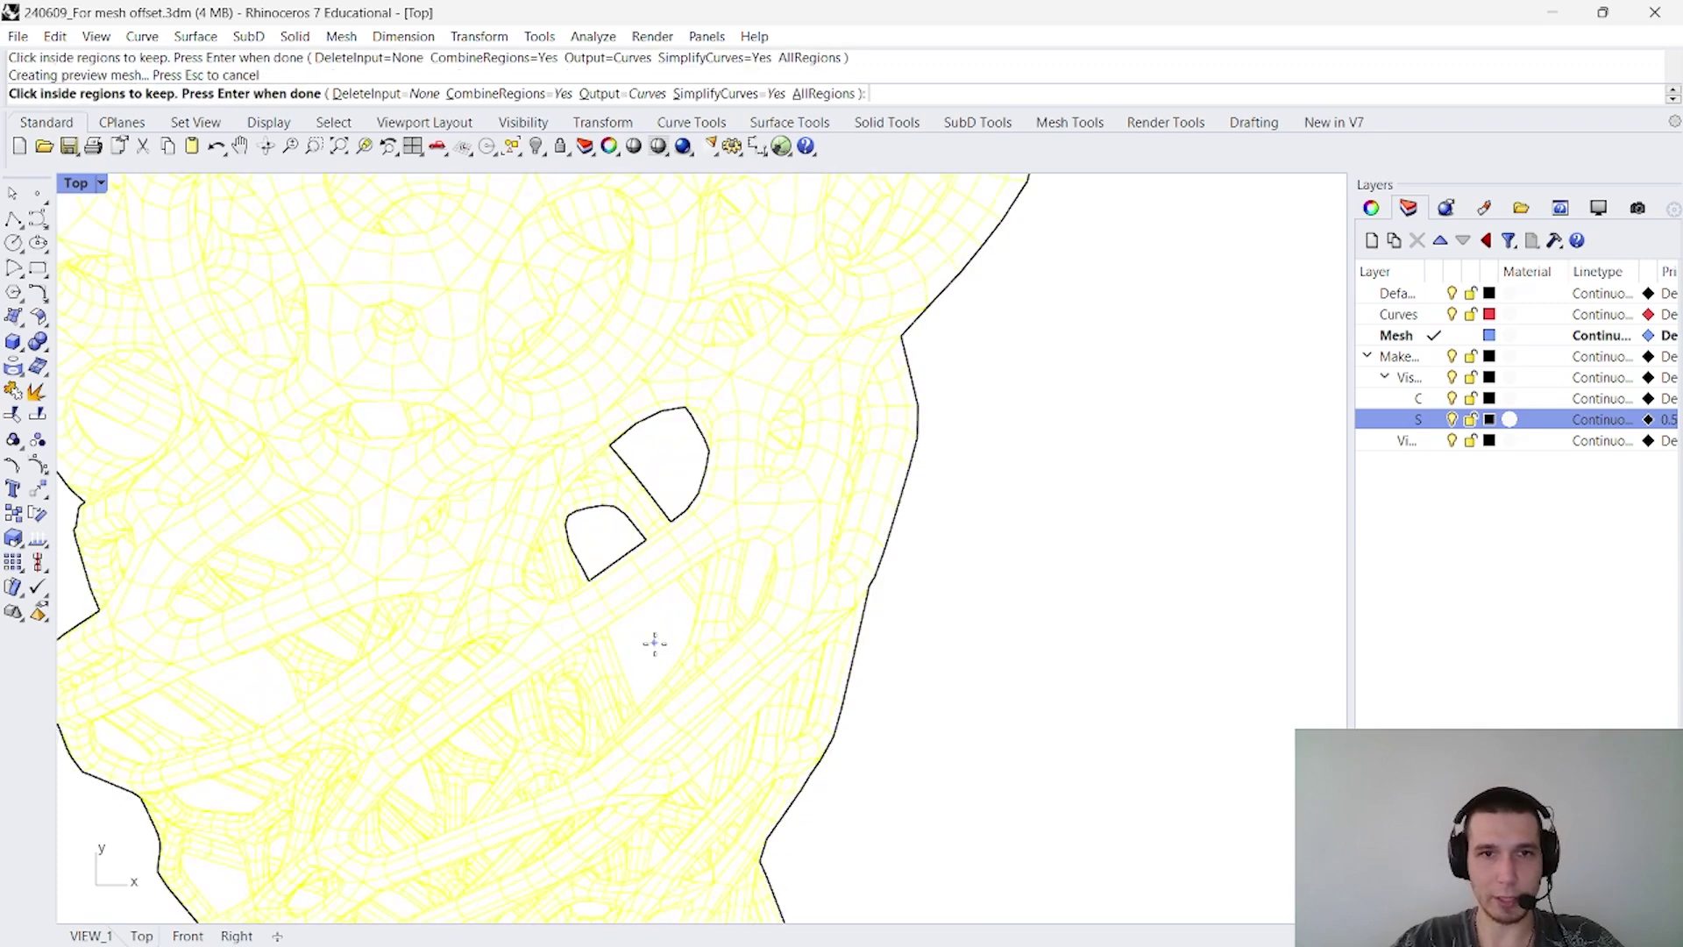
left_click(656, 644)
left_click(751, 572)
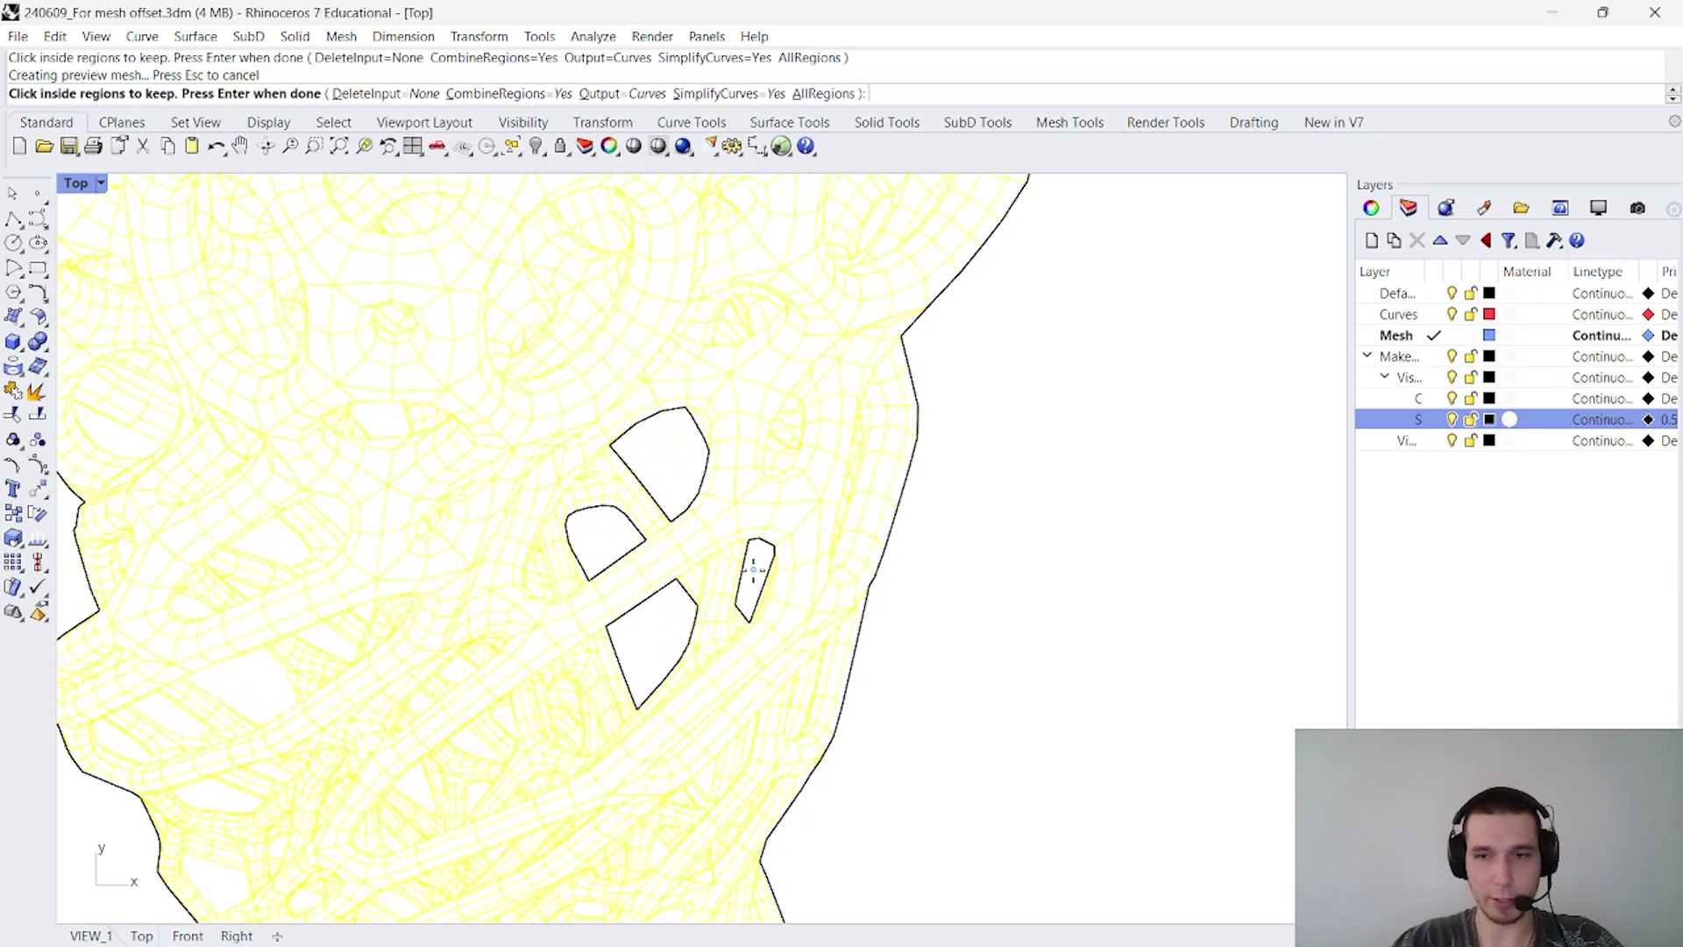
key("Return")
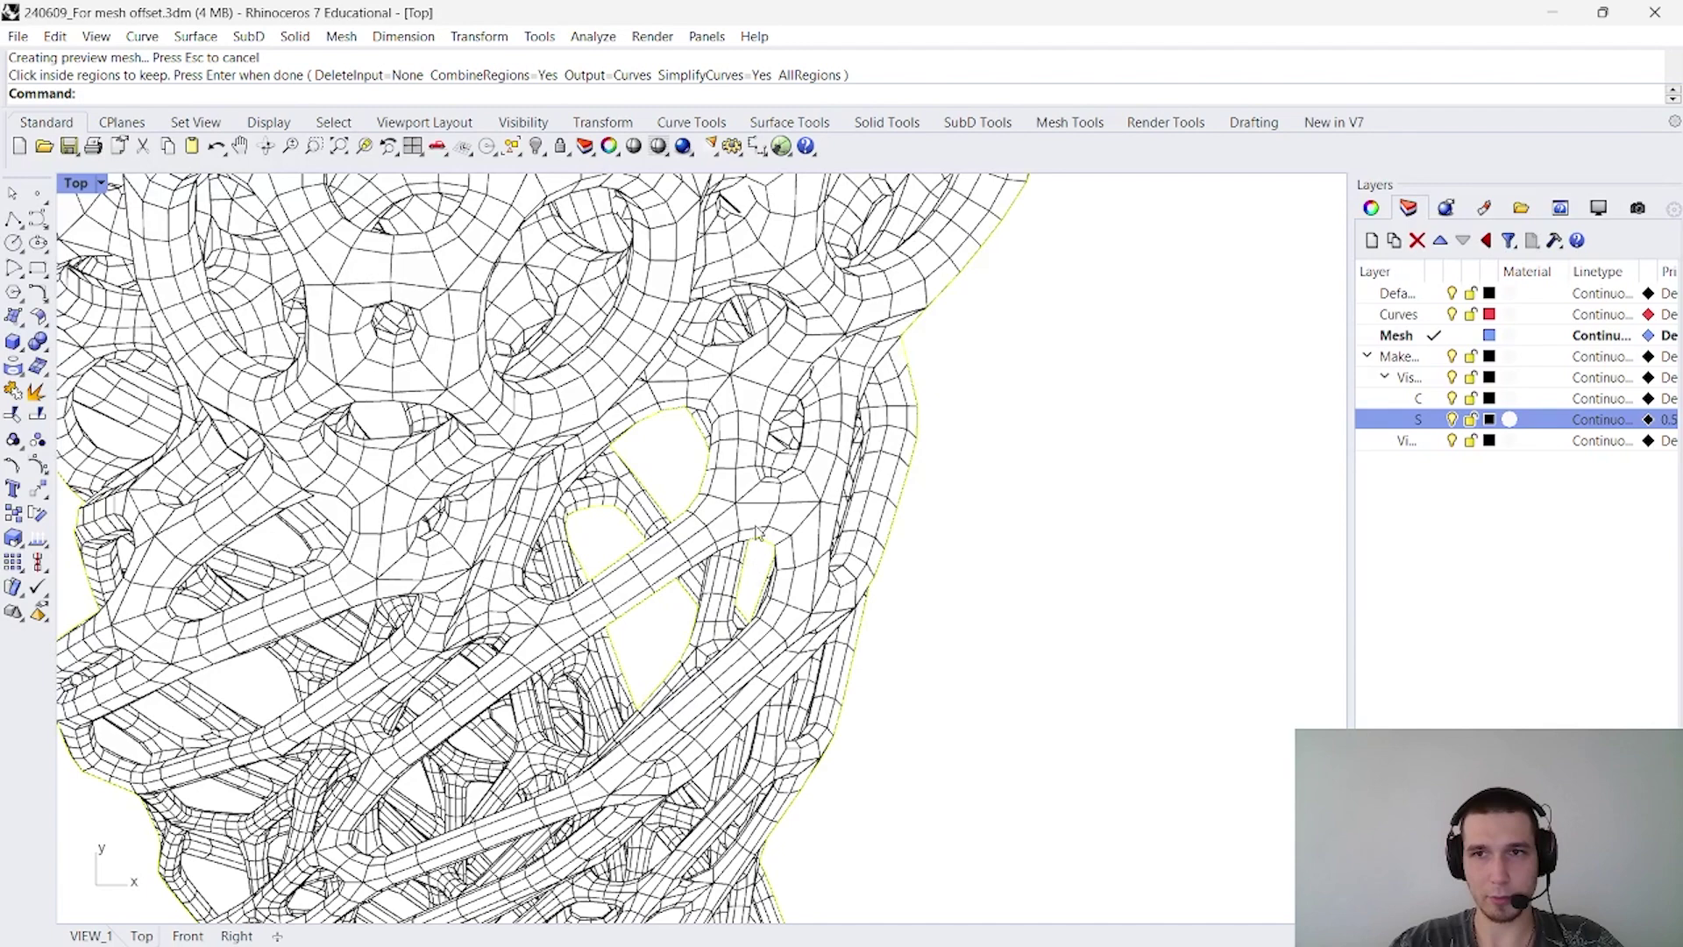
Move the new region curves onto the SceneSilhouetteCurves layer
scroll(759, 533, "down", 8)
scroll(748, 602, "up", 1)
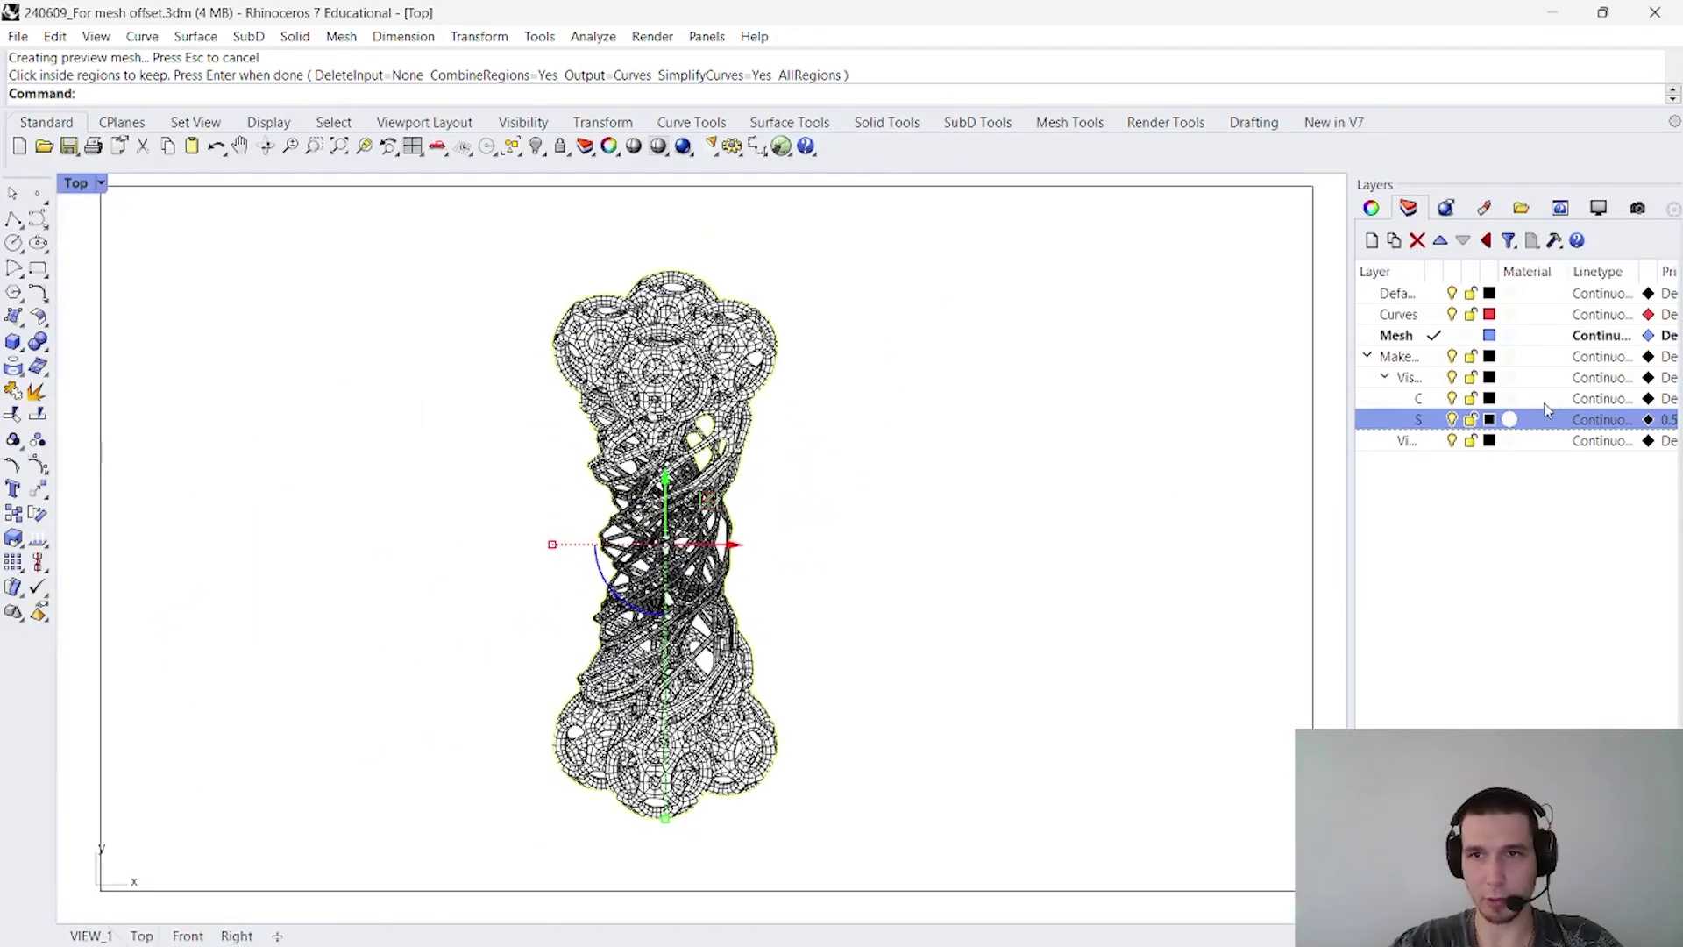
right_click(1423, 422)
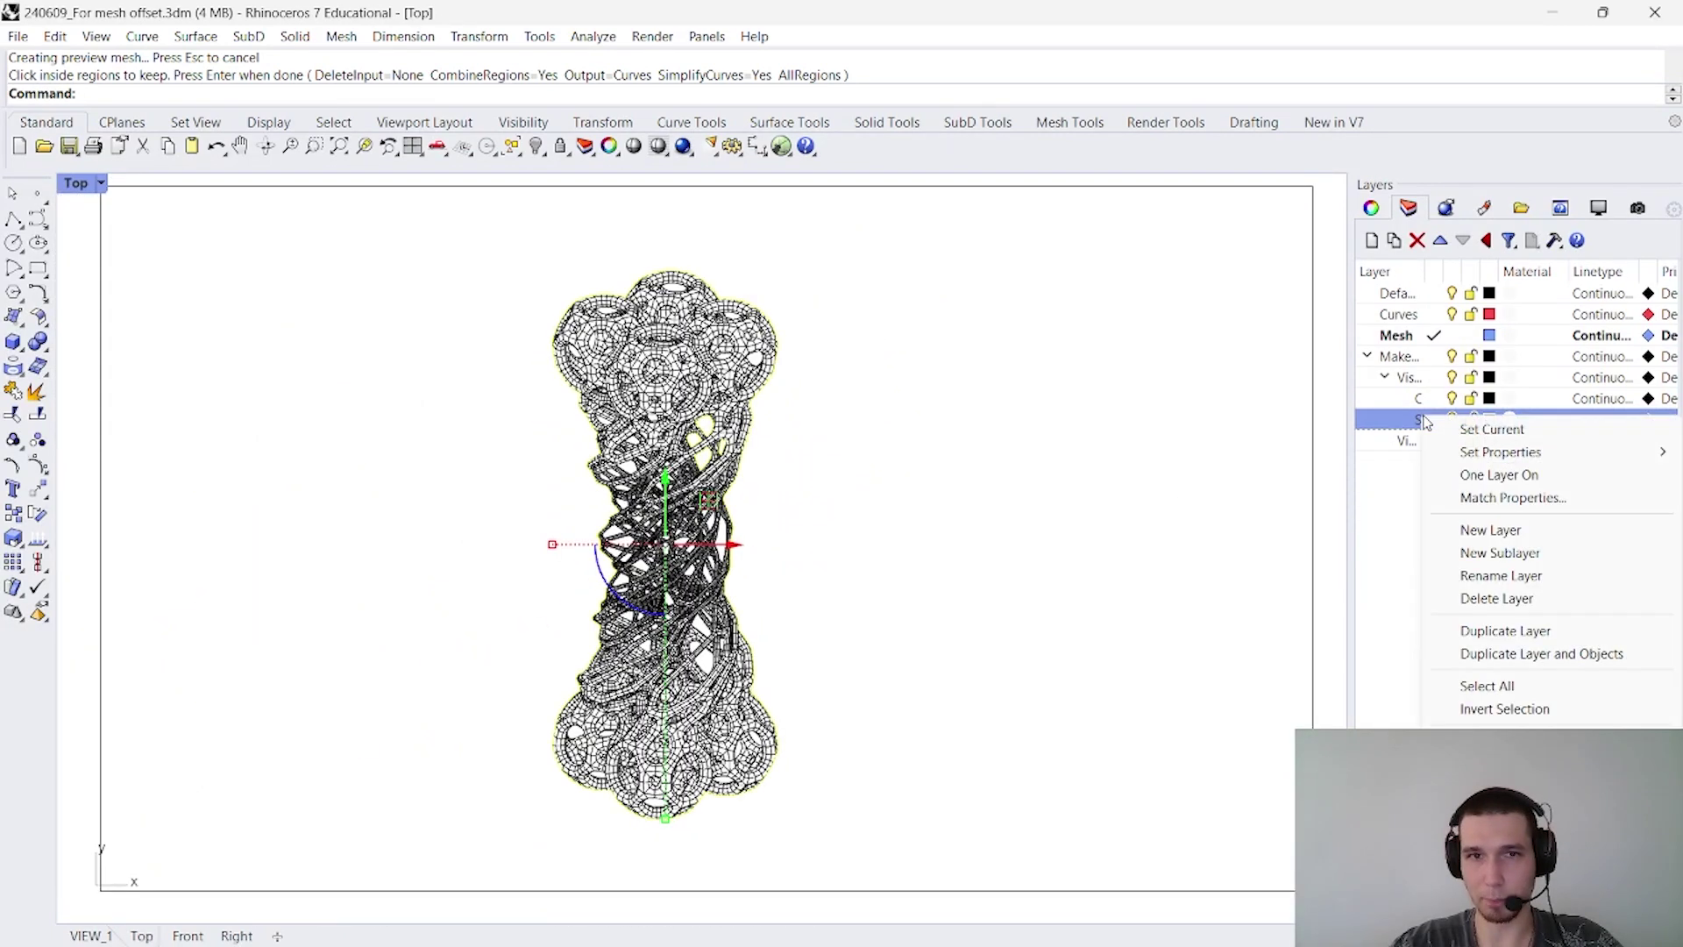
left_click(1517, 764)
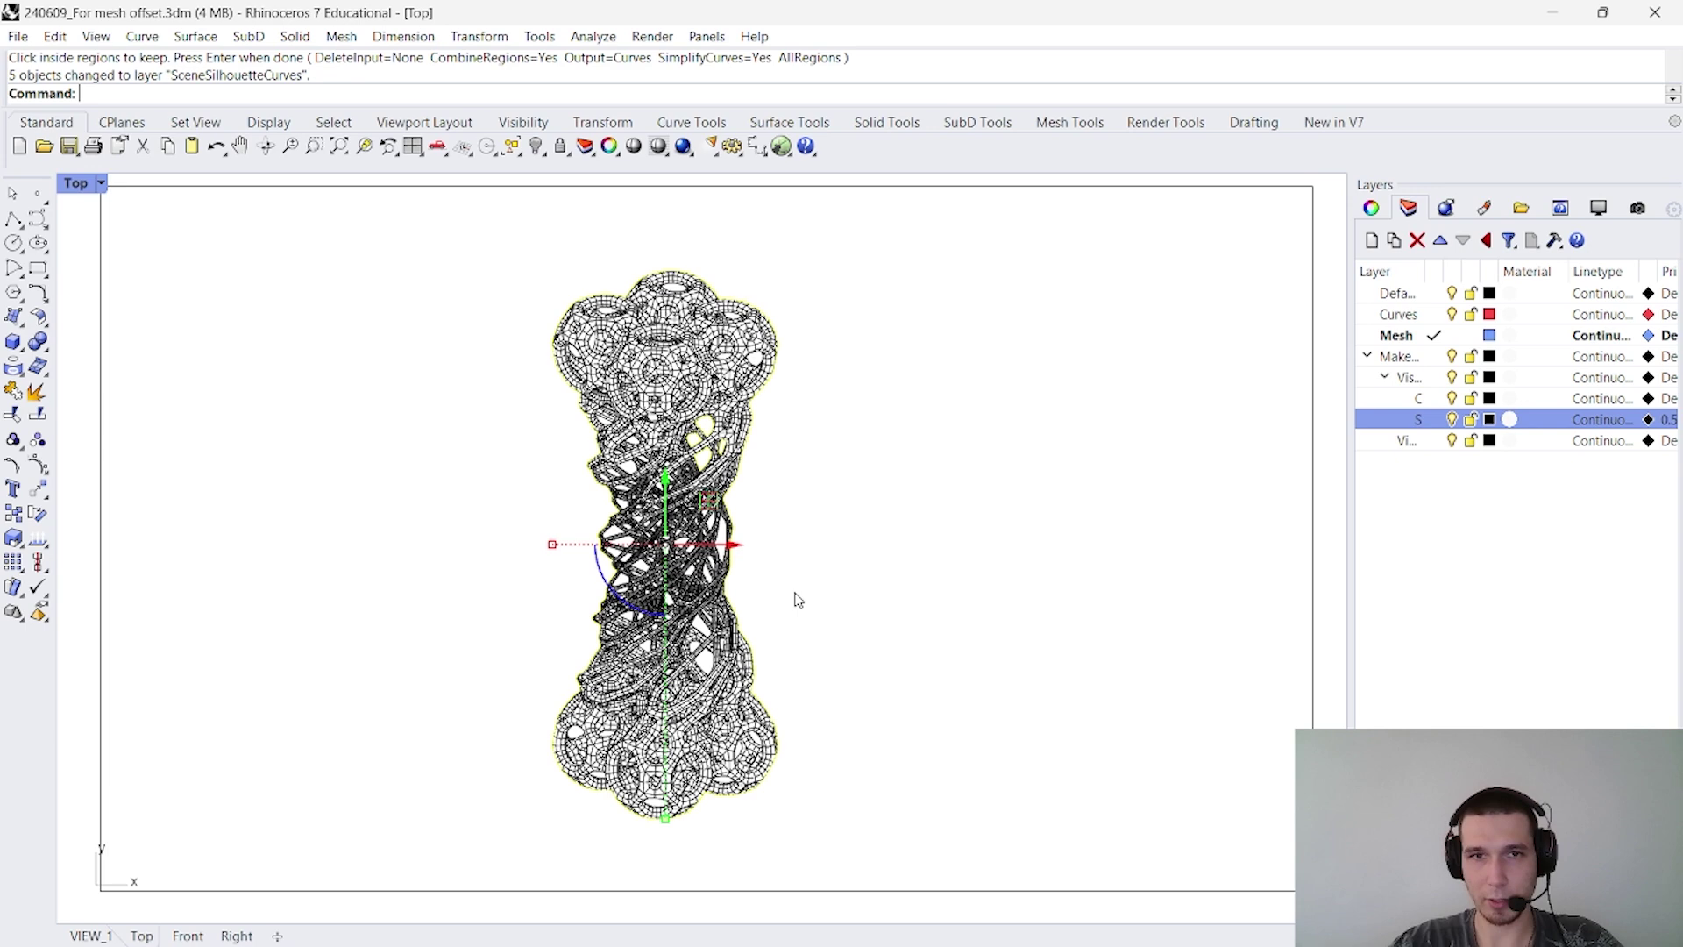
Bring the silhouette curves to the front with BringToFront, then deselect everything
type("BringForward")
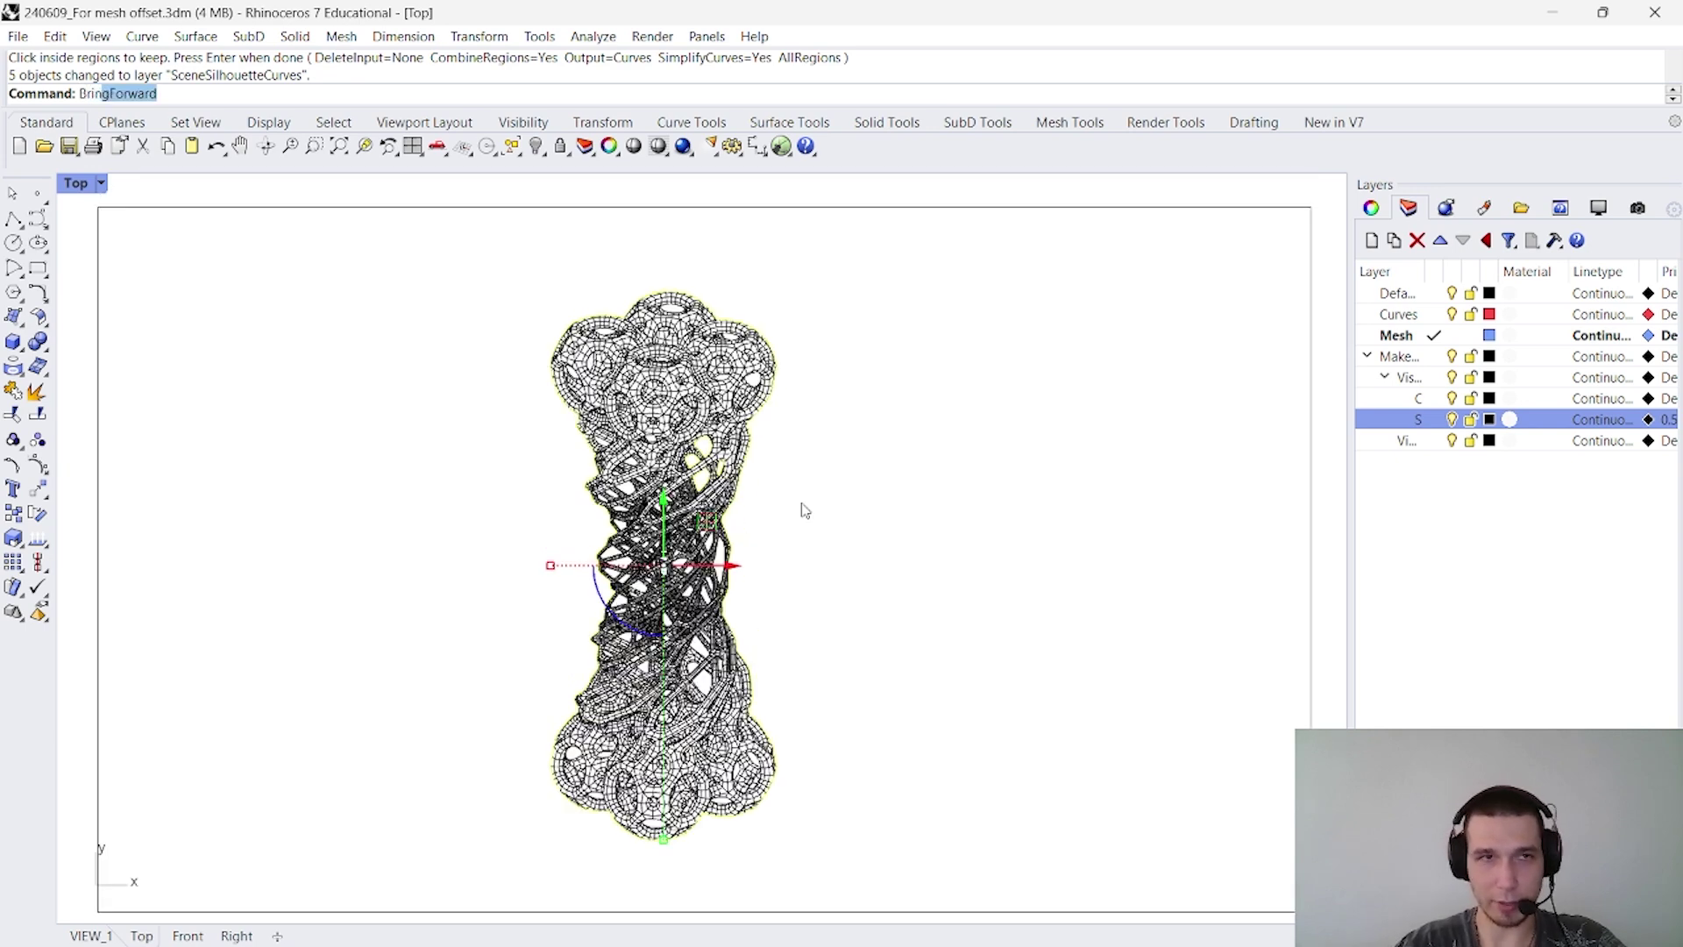
key("Down")
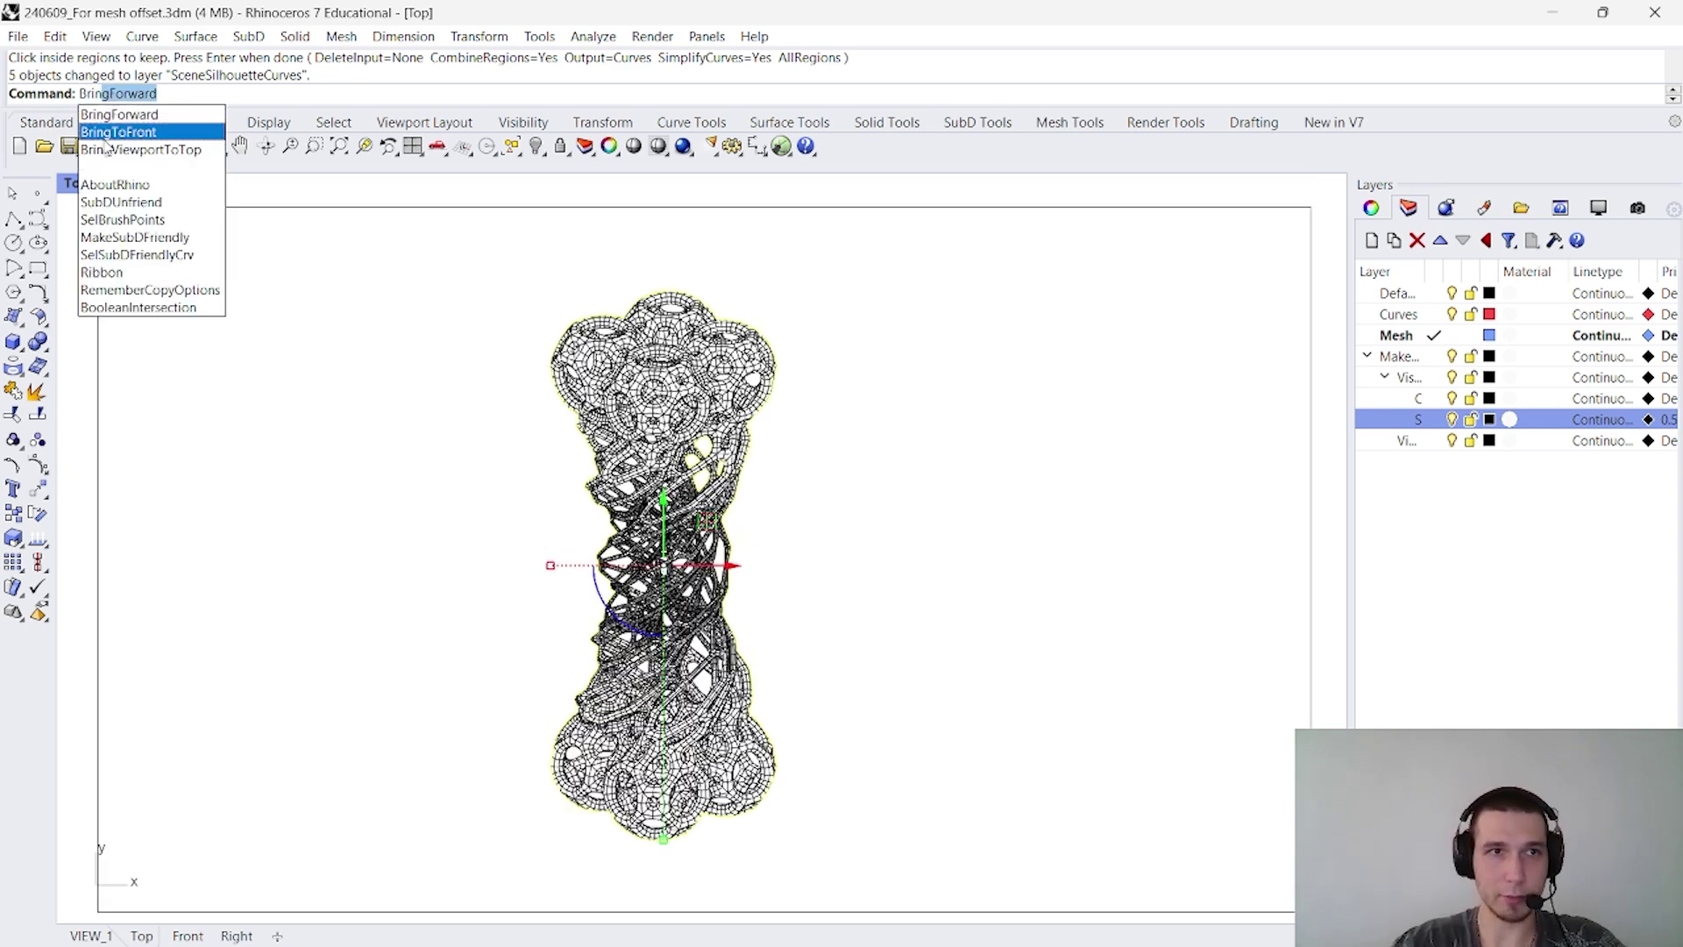
key("Return")
key("Escape")
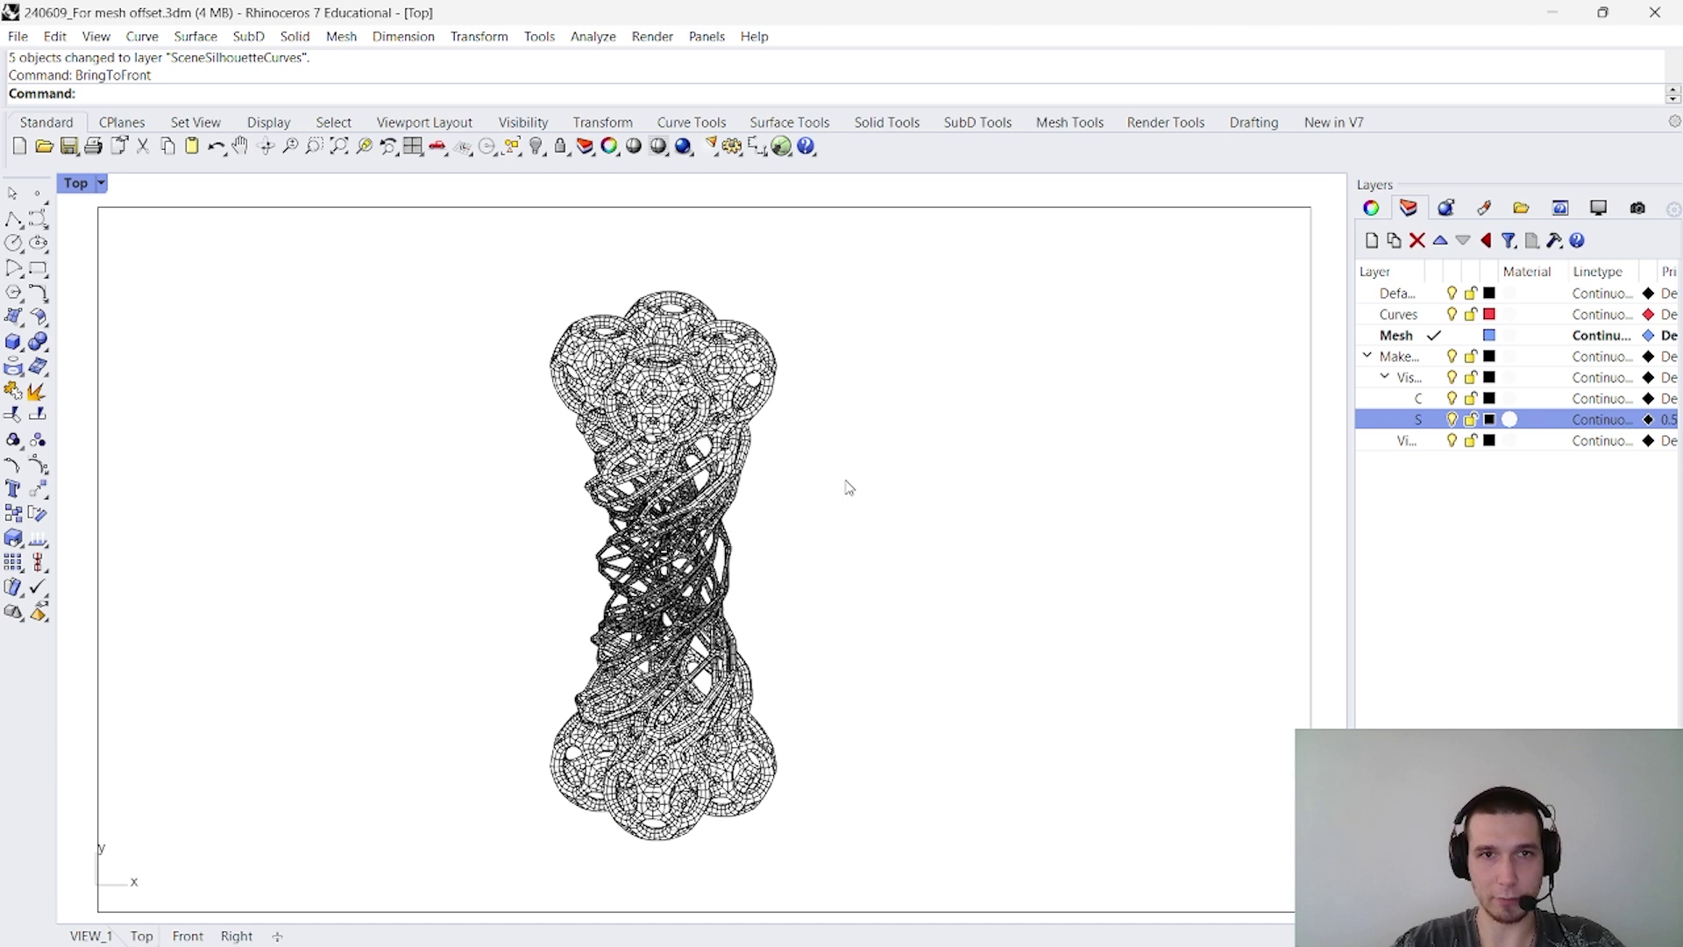
Turn Print Display on with PrintDisplay State=On
type("PrintDisplay")
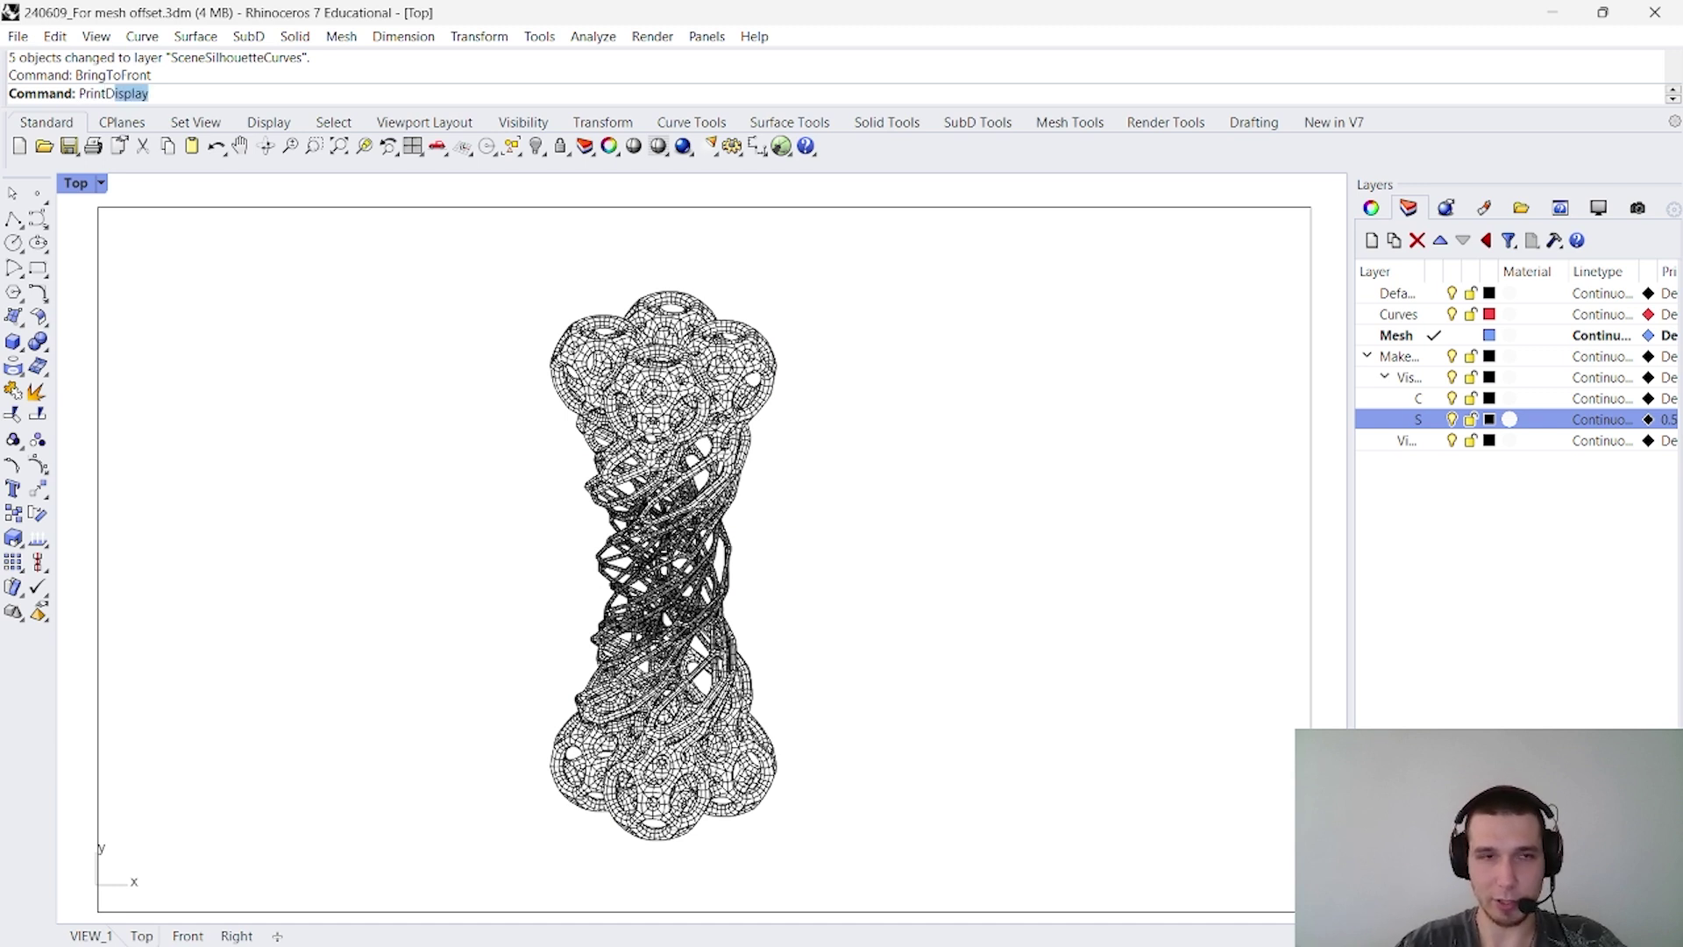
key("Return")
left_click(235, 93)
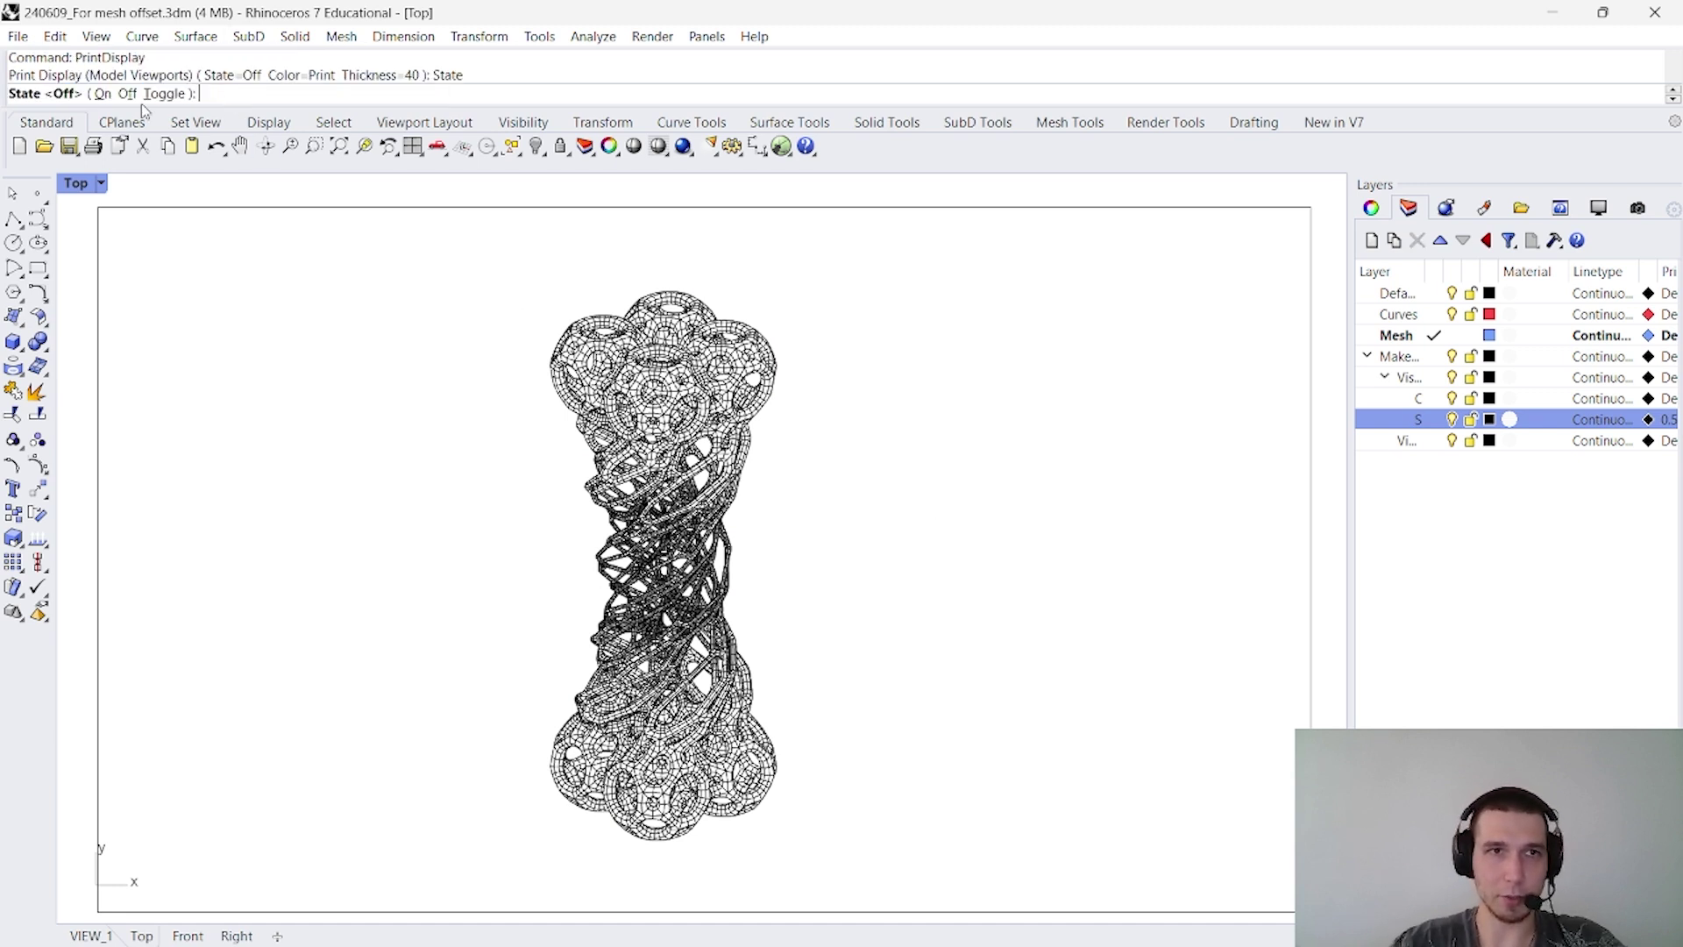
left_click(106, 95)
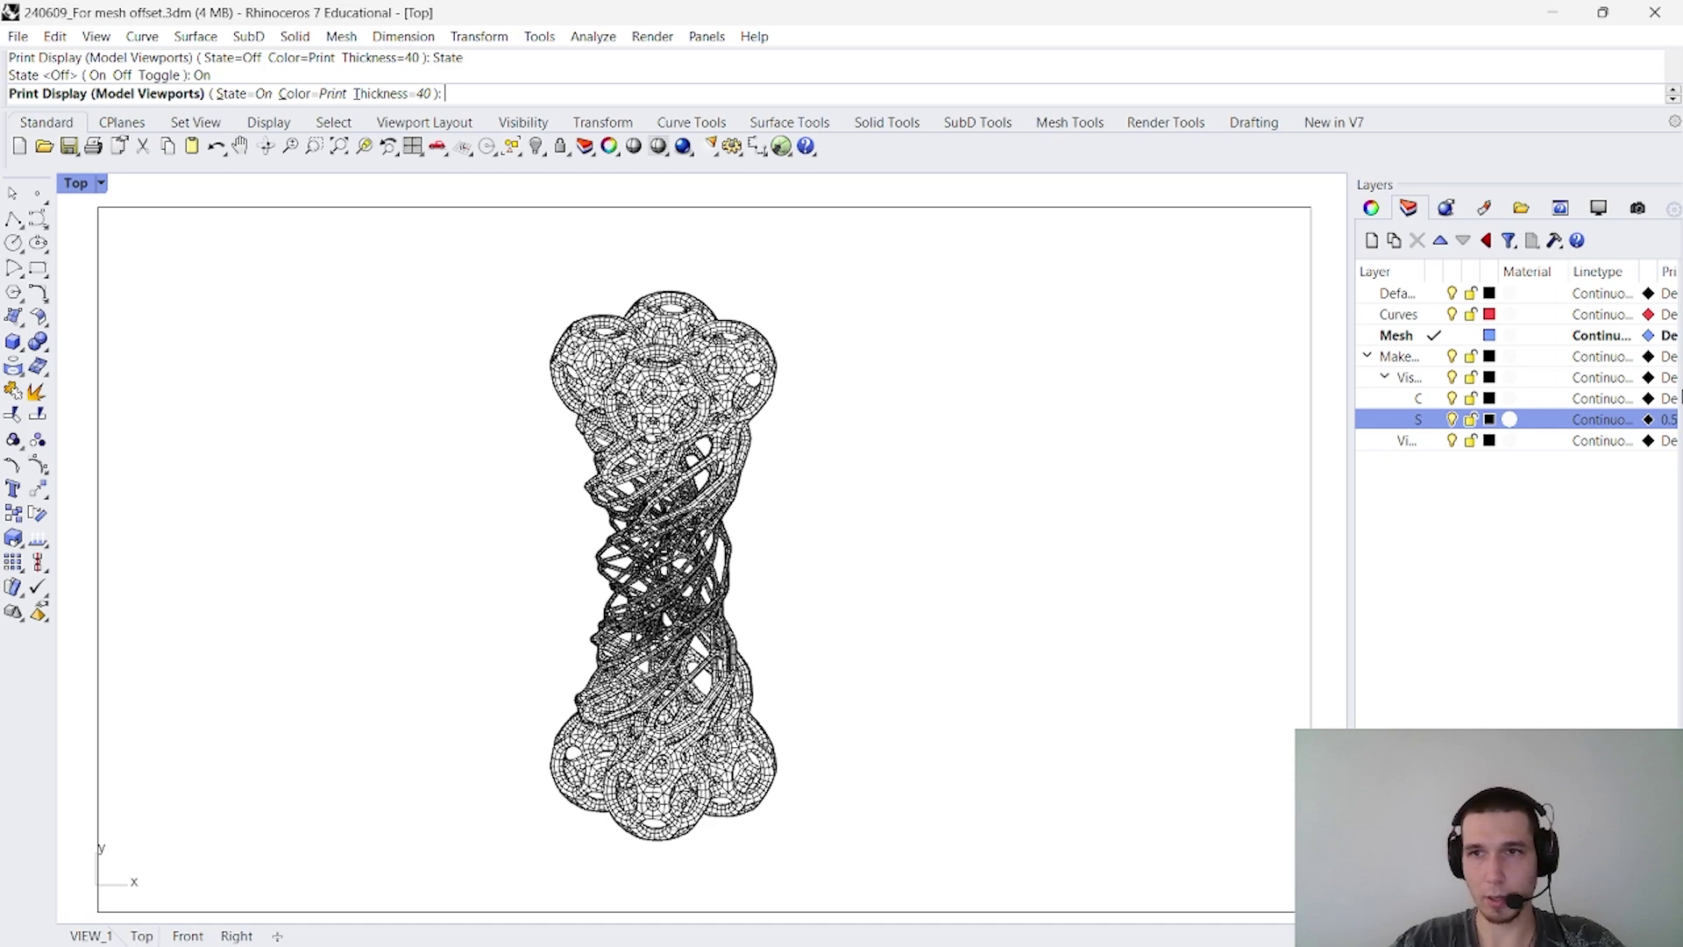
Give the mesh-line layer a grey #707070 colour and a 0.13 print width
scroll(653, 350, "up", 5)
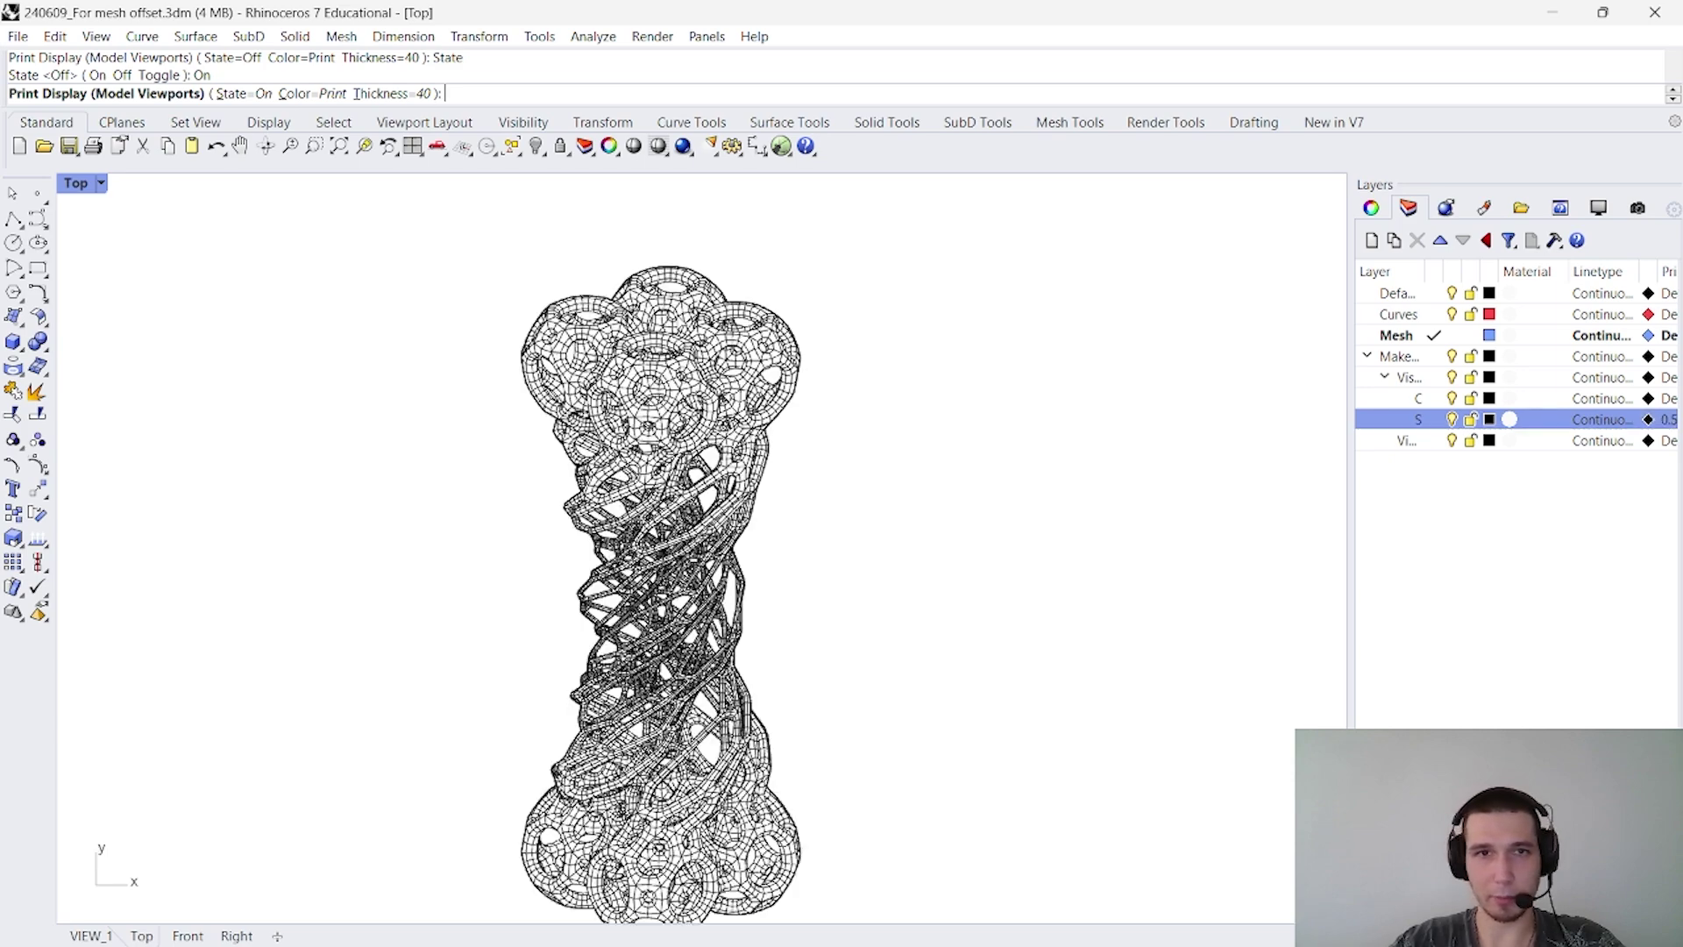
scroll(857, 570, "down", 8)
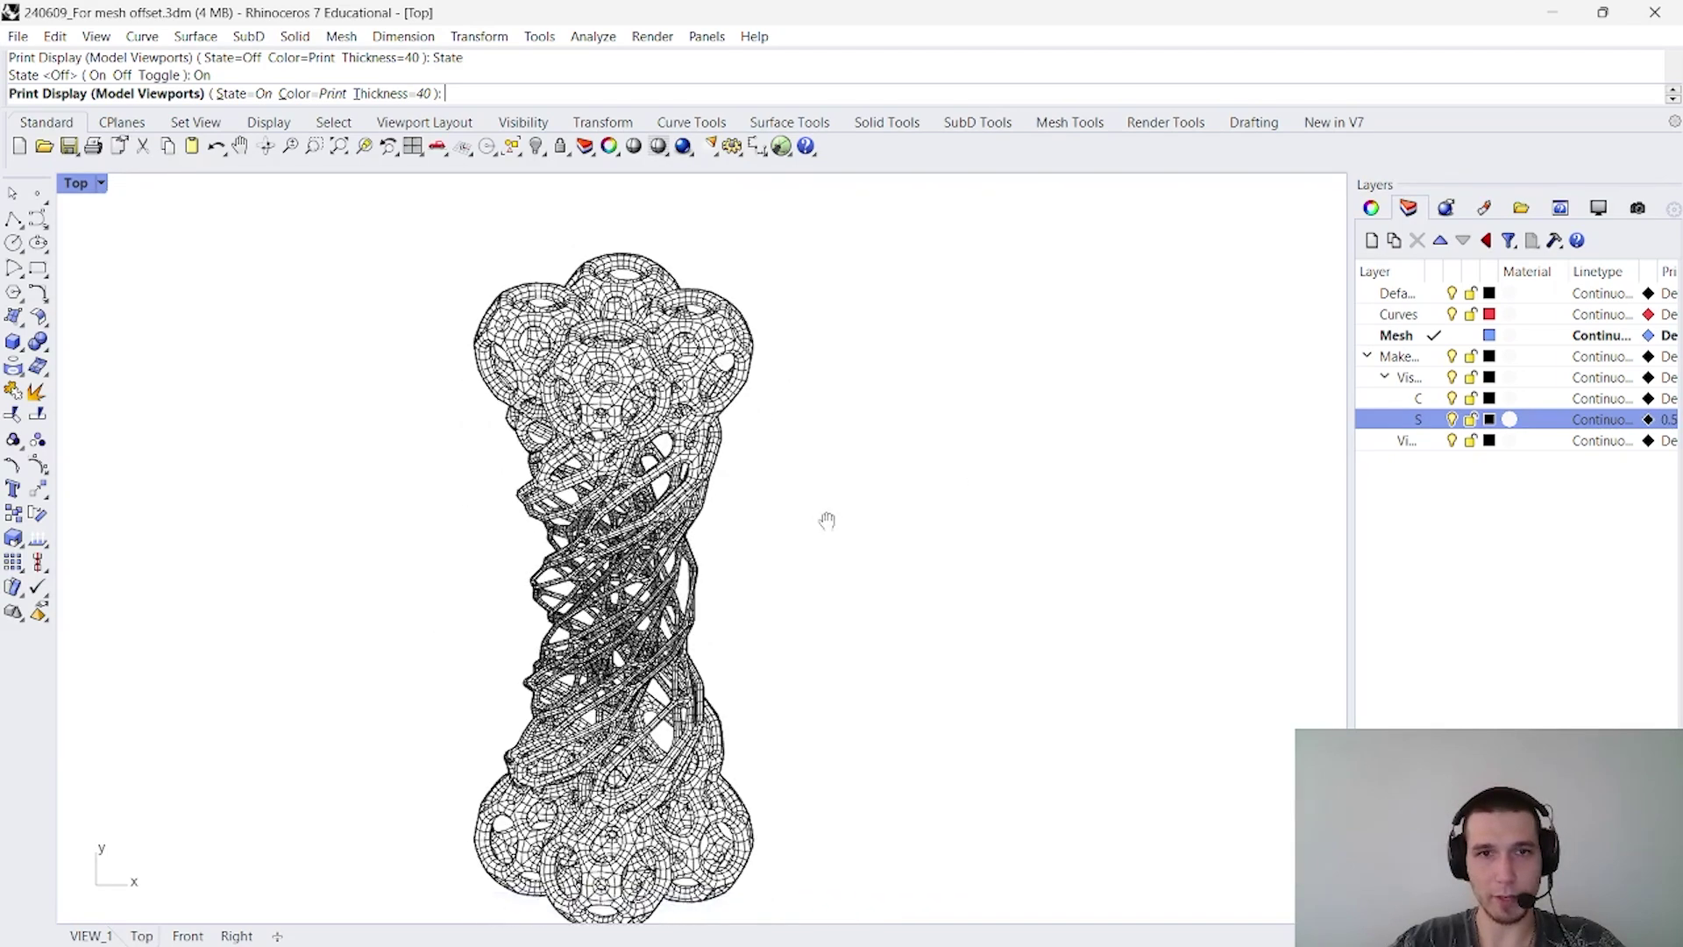
left_click(1489, 399)
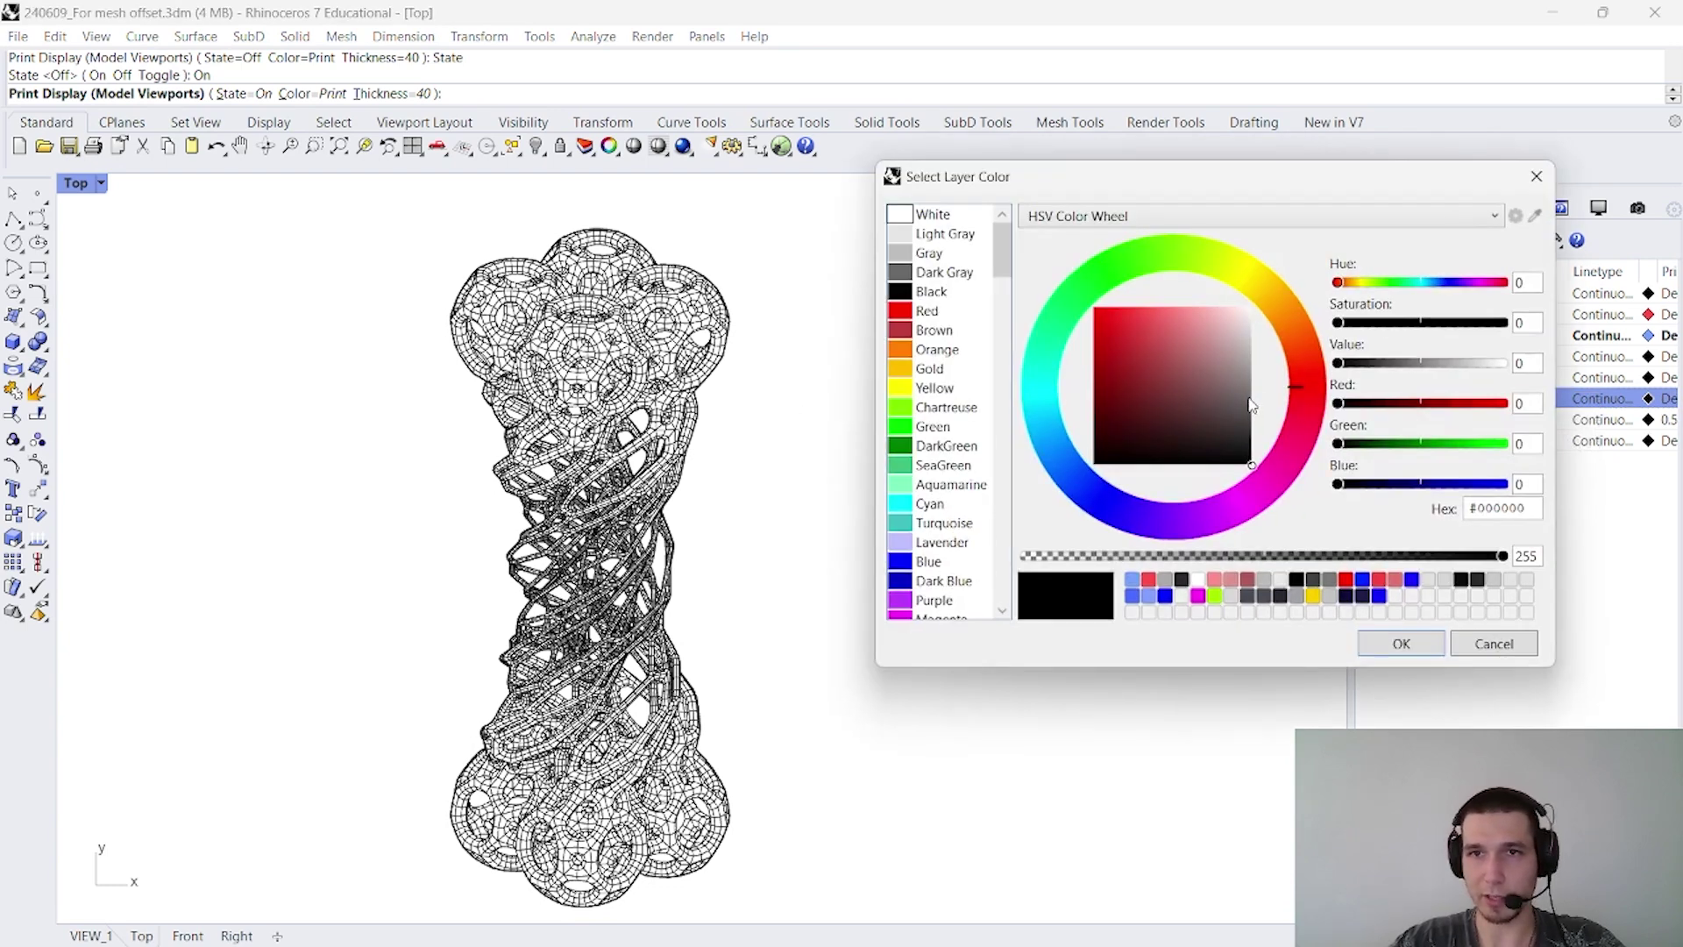
left_click(1251, 398)
left_click(1400, 643)
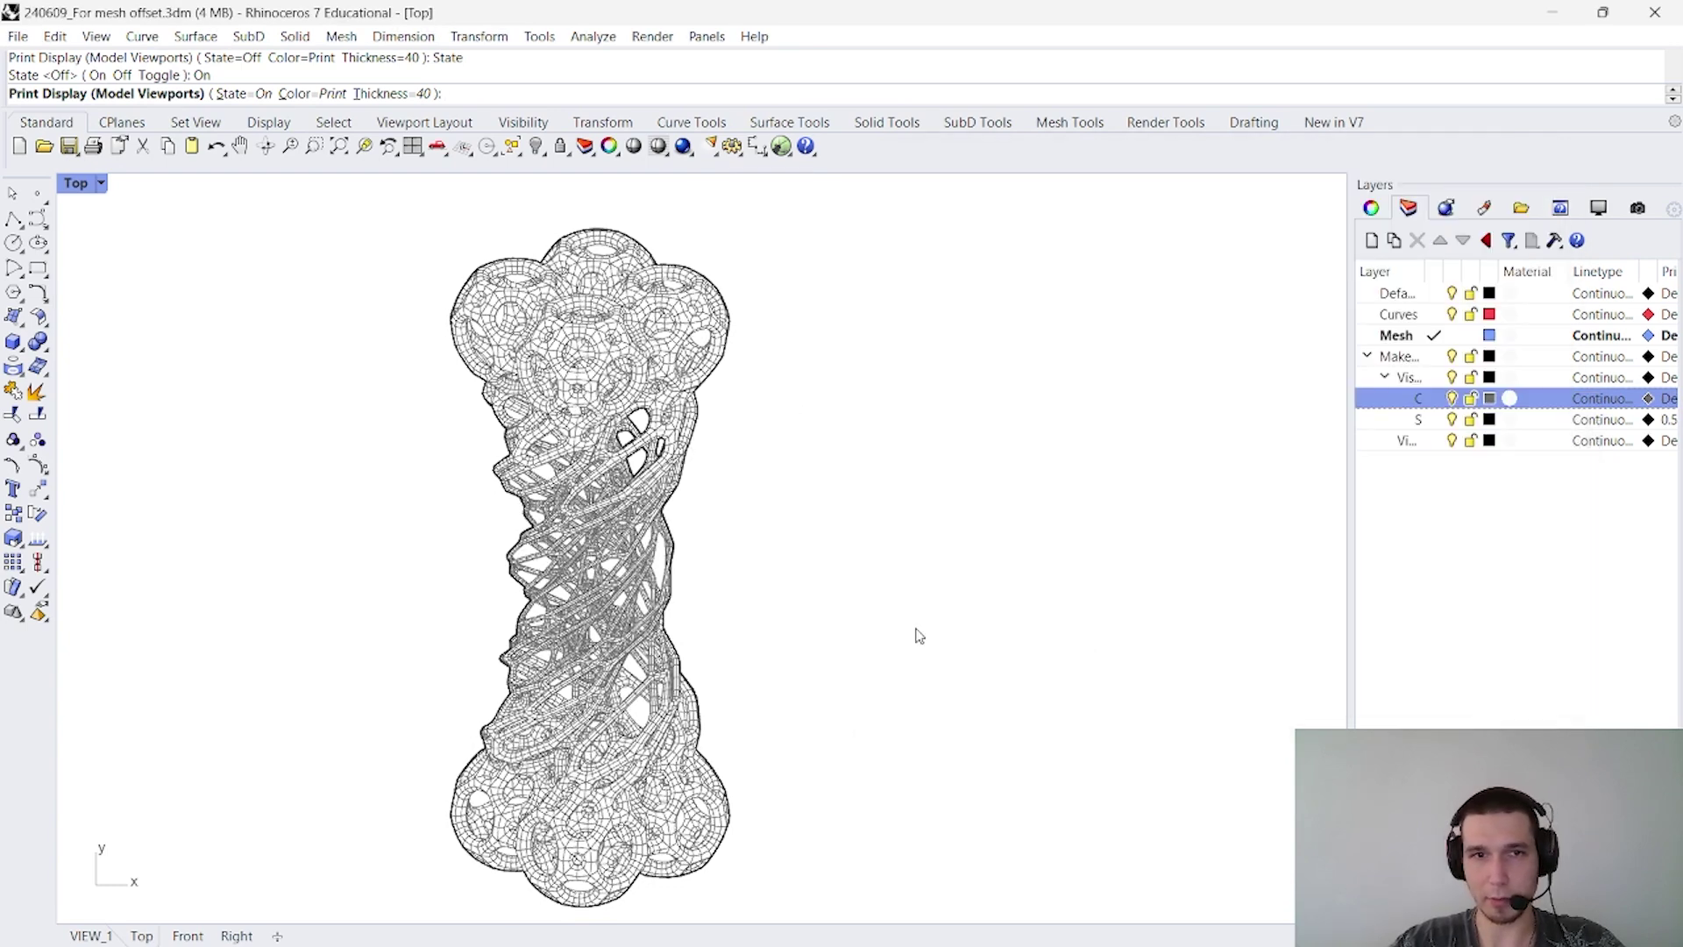
left_click(1670, 399)
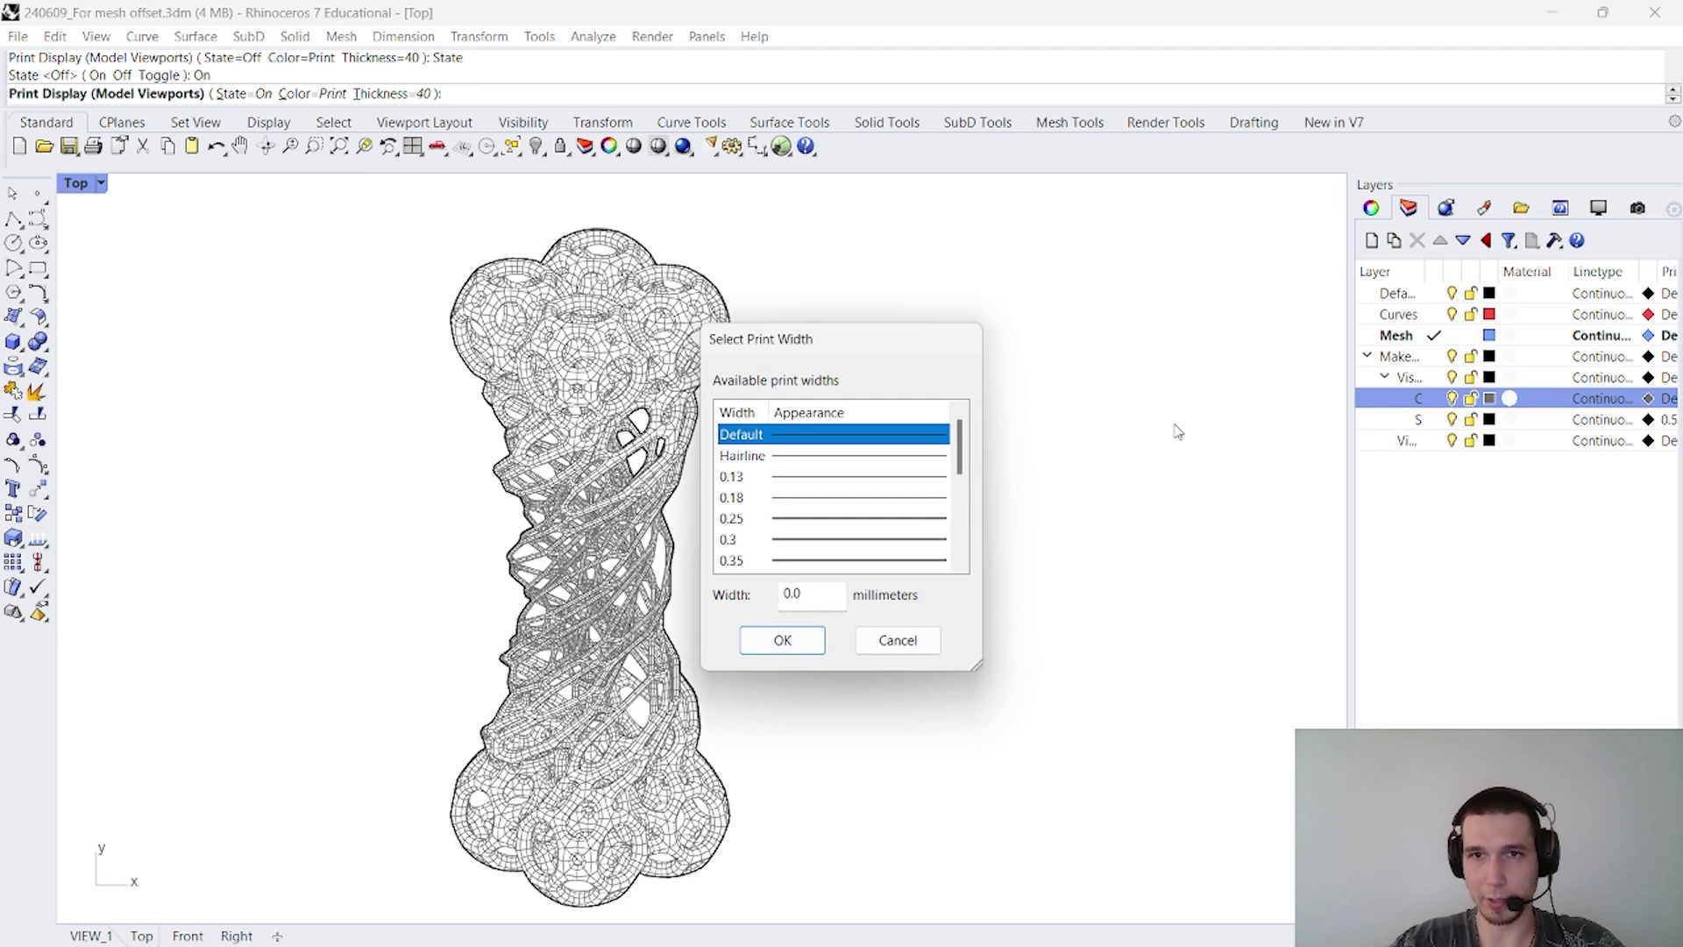
left_click(789, 477)
left_click(810, 642)
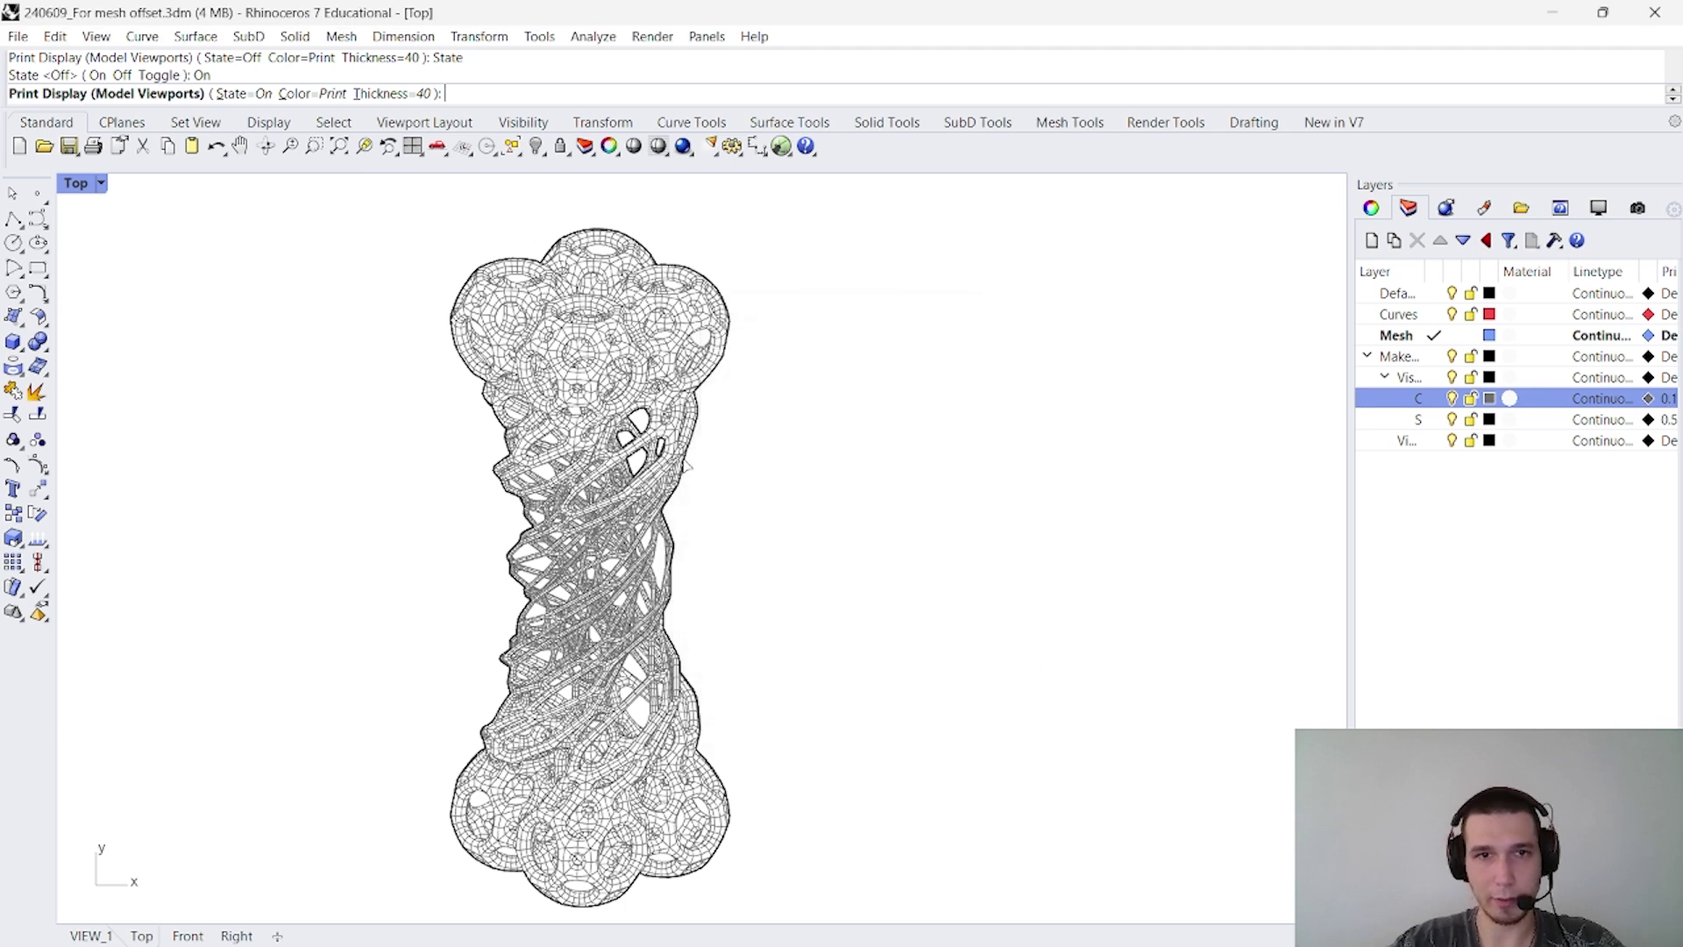
right_click_drag(654, 438, 724, 445)
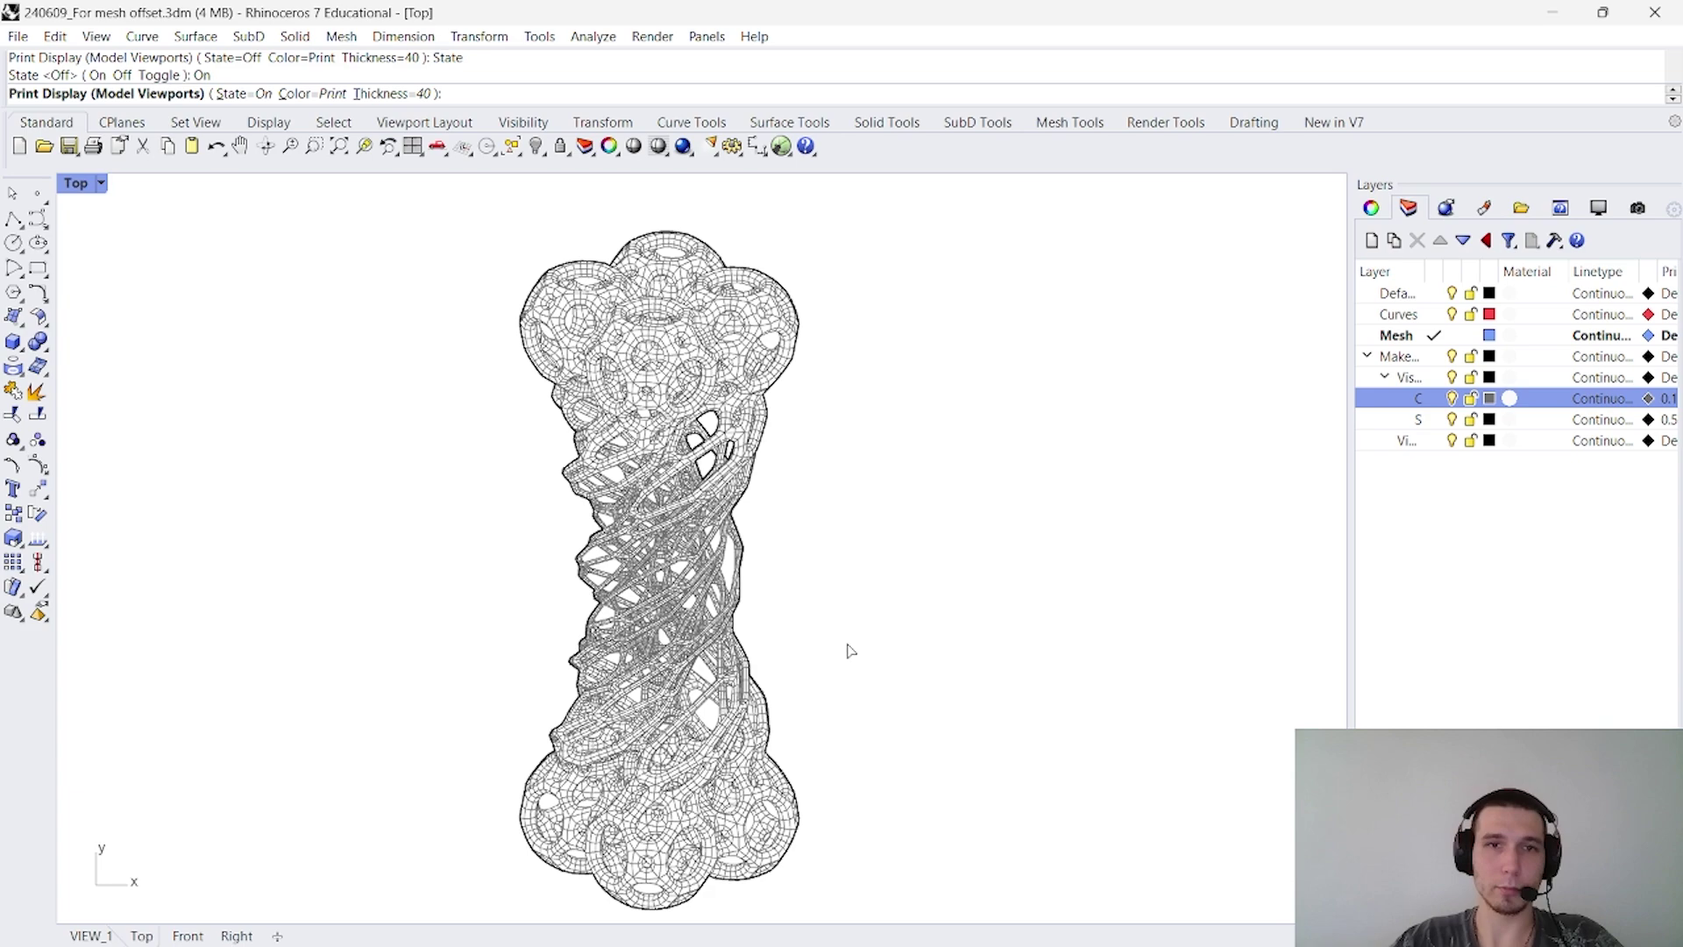
scroll(714, 480, "up", 5)
scroll(728, 543, "down", 4)
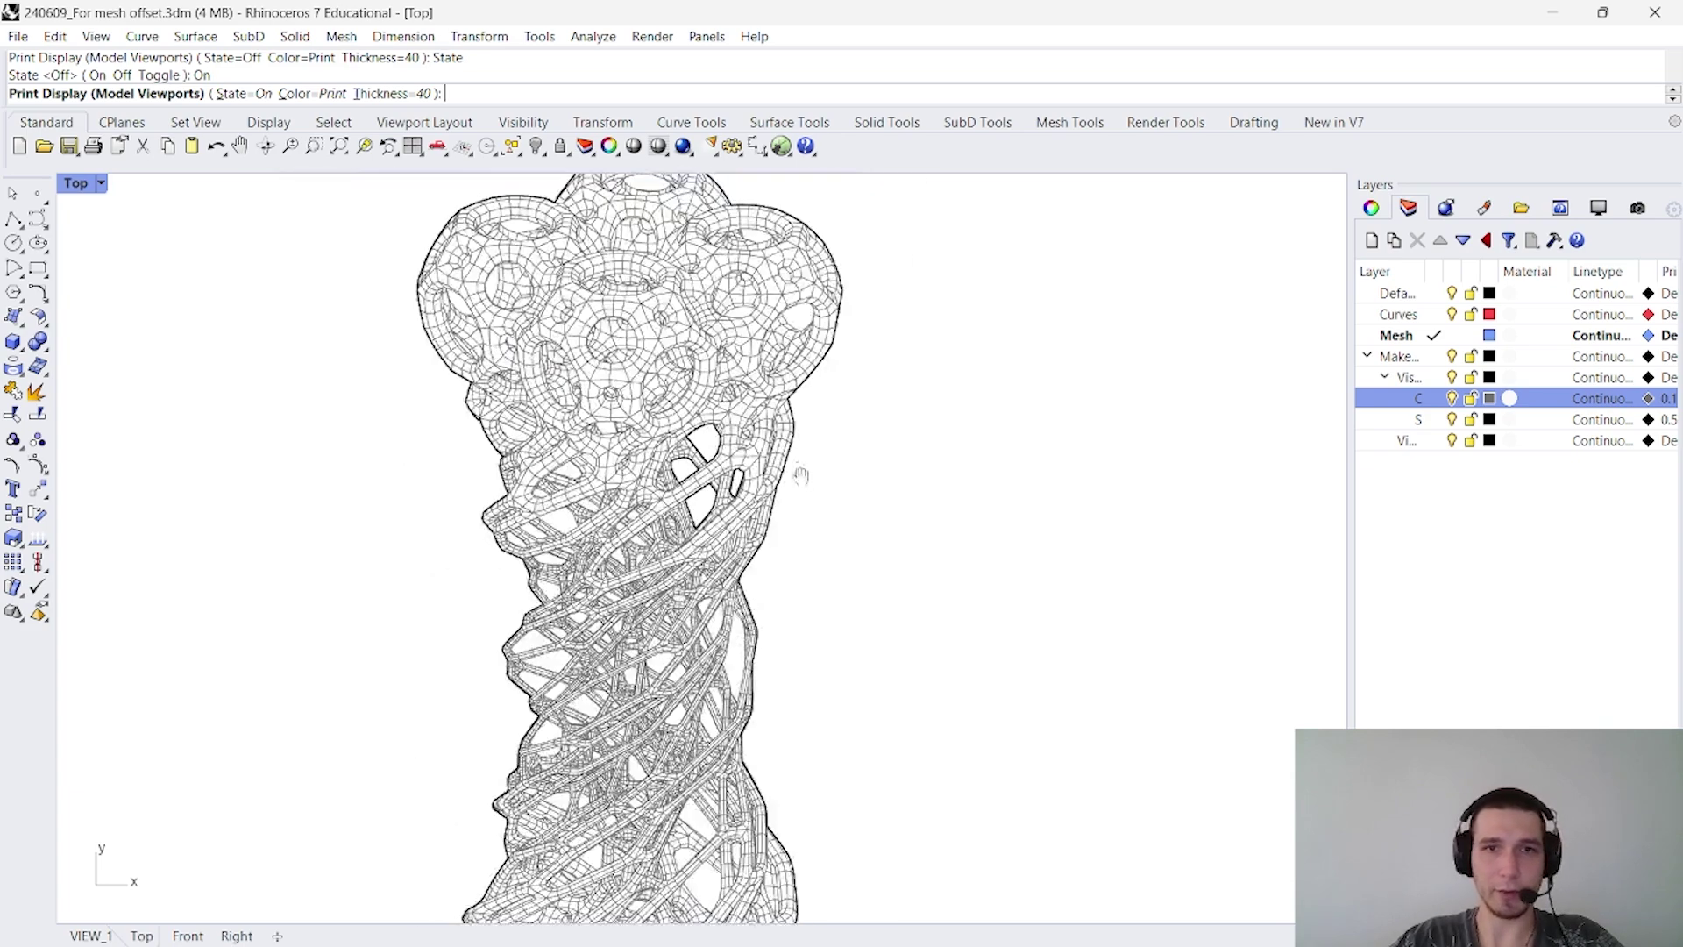
right_click_drag(796, 473, 789, 556)
scroll(789, 526, "up", 5)
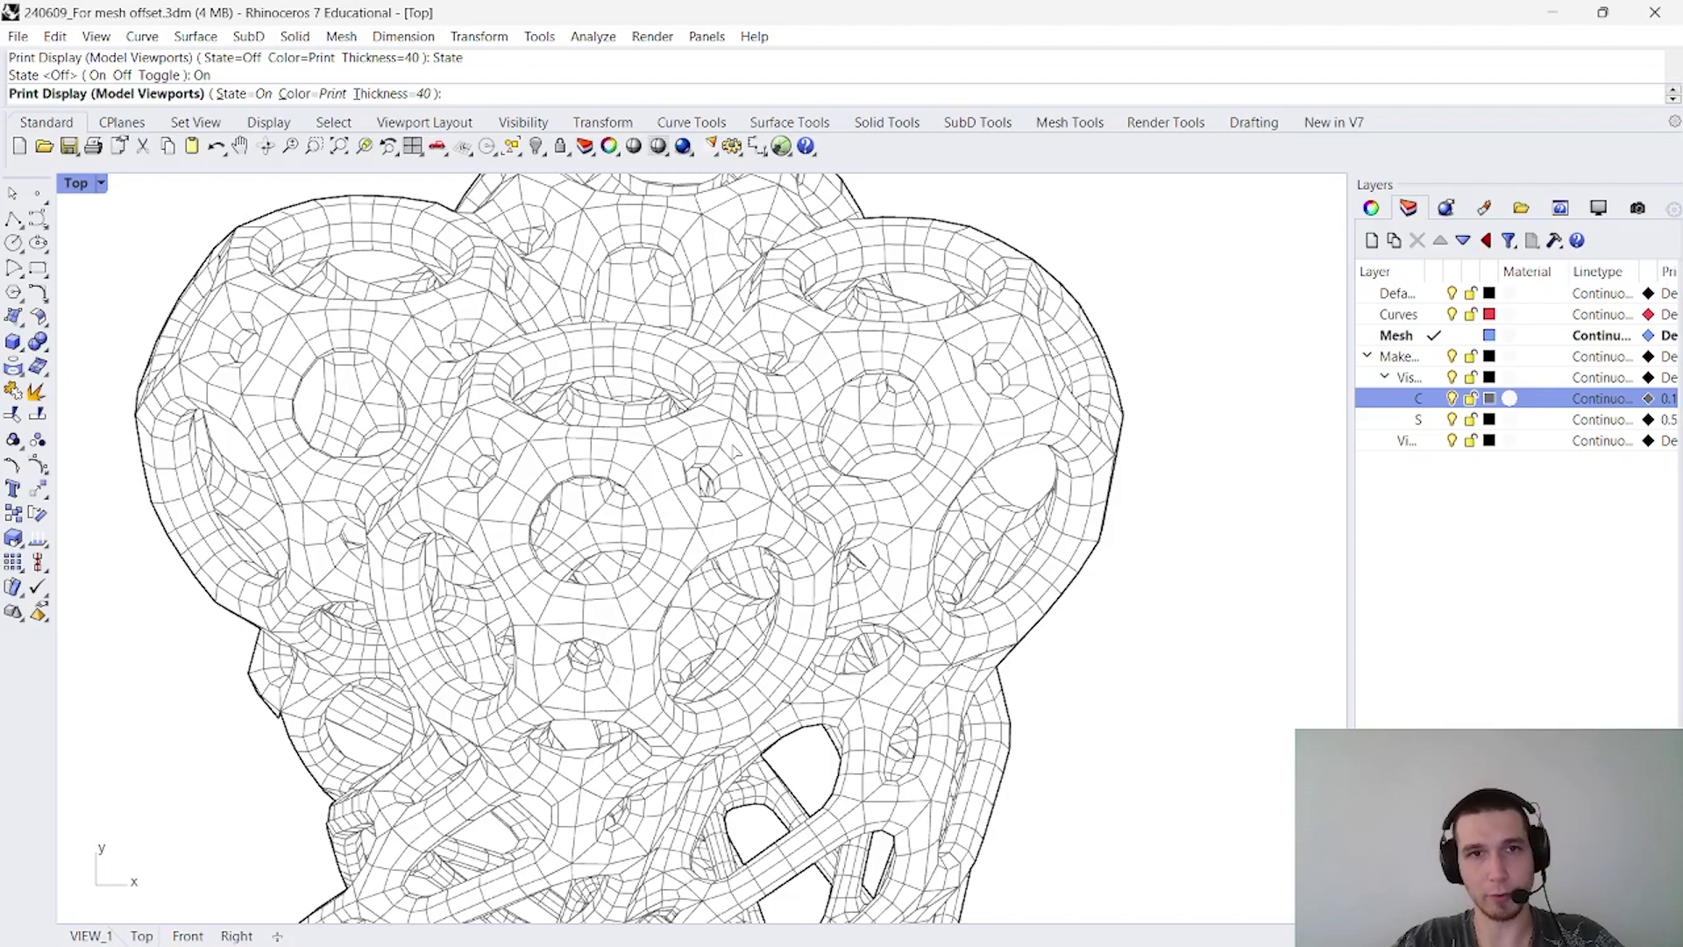
scroll(788, 624, "down", 6)
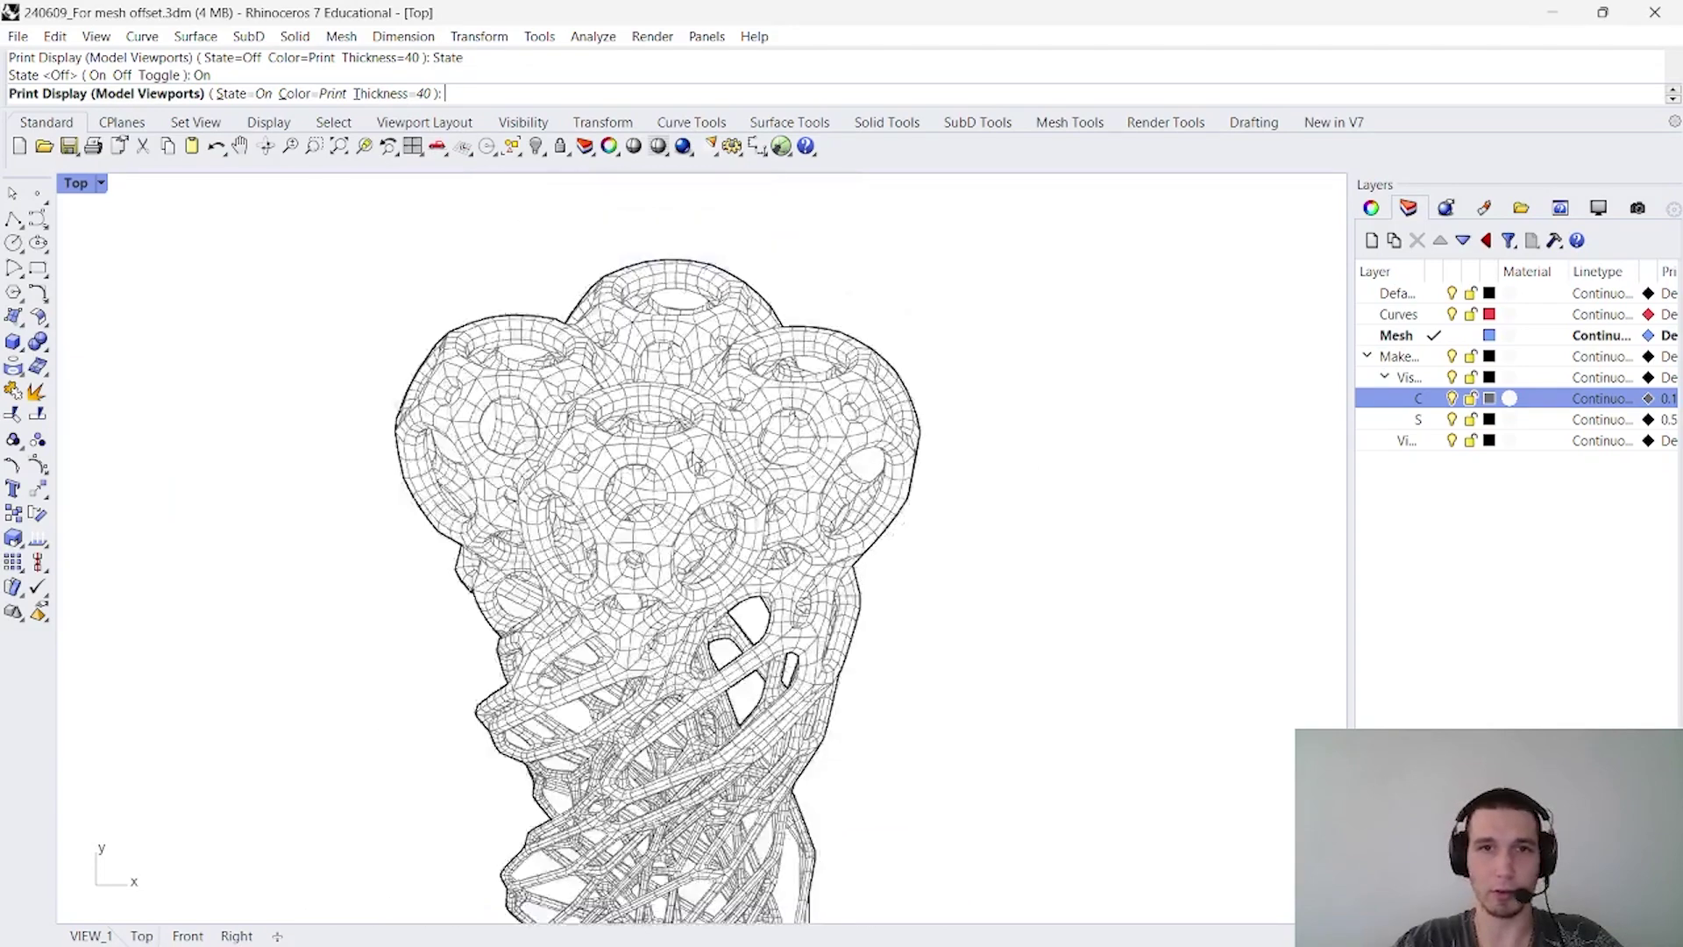
scroll(786, 621, "up", 2)
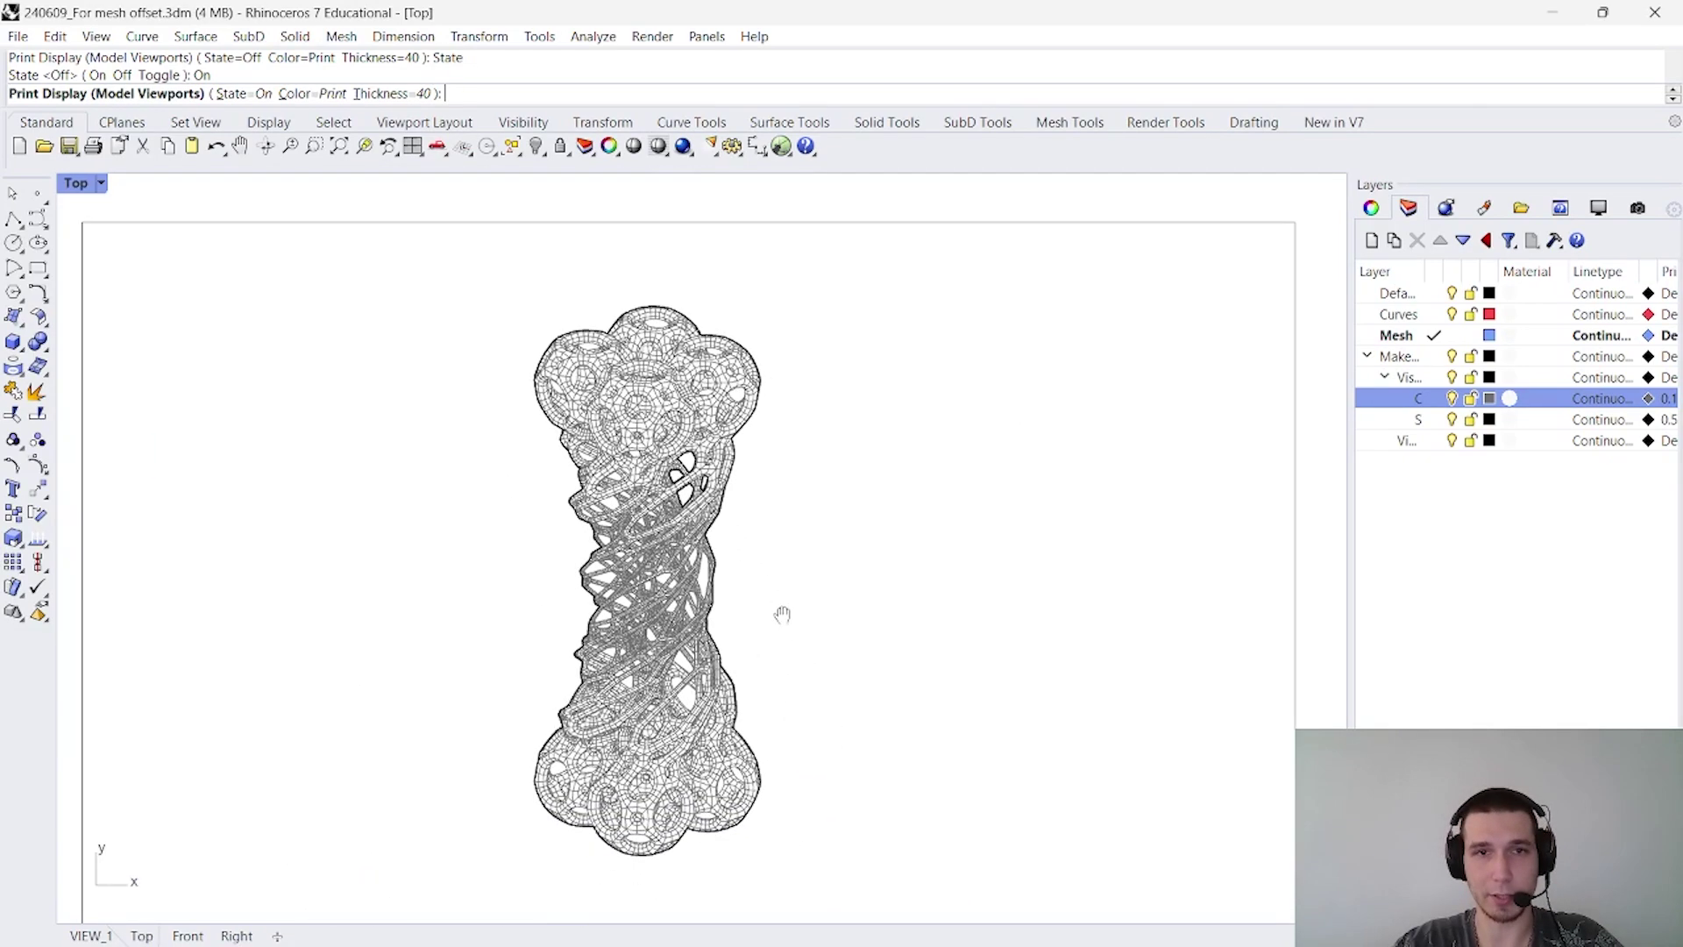
scroll(782, 613, "up", 1)
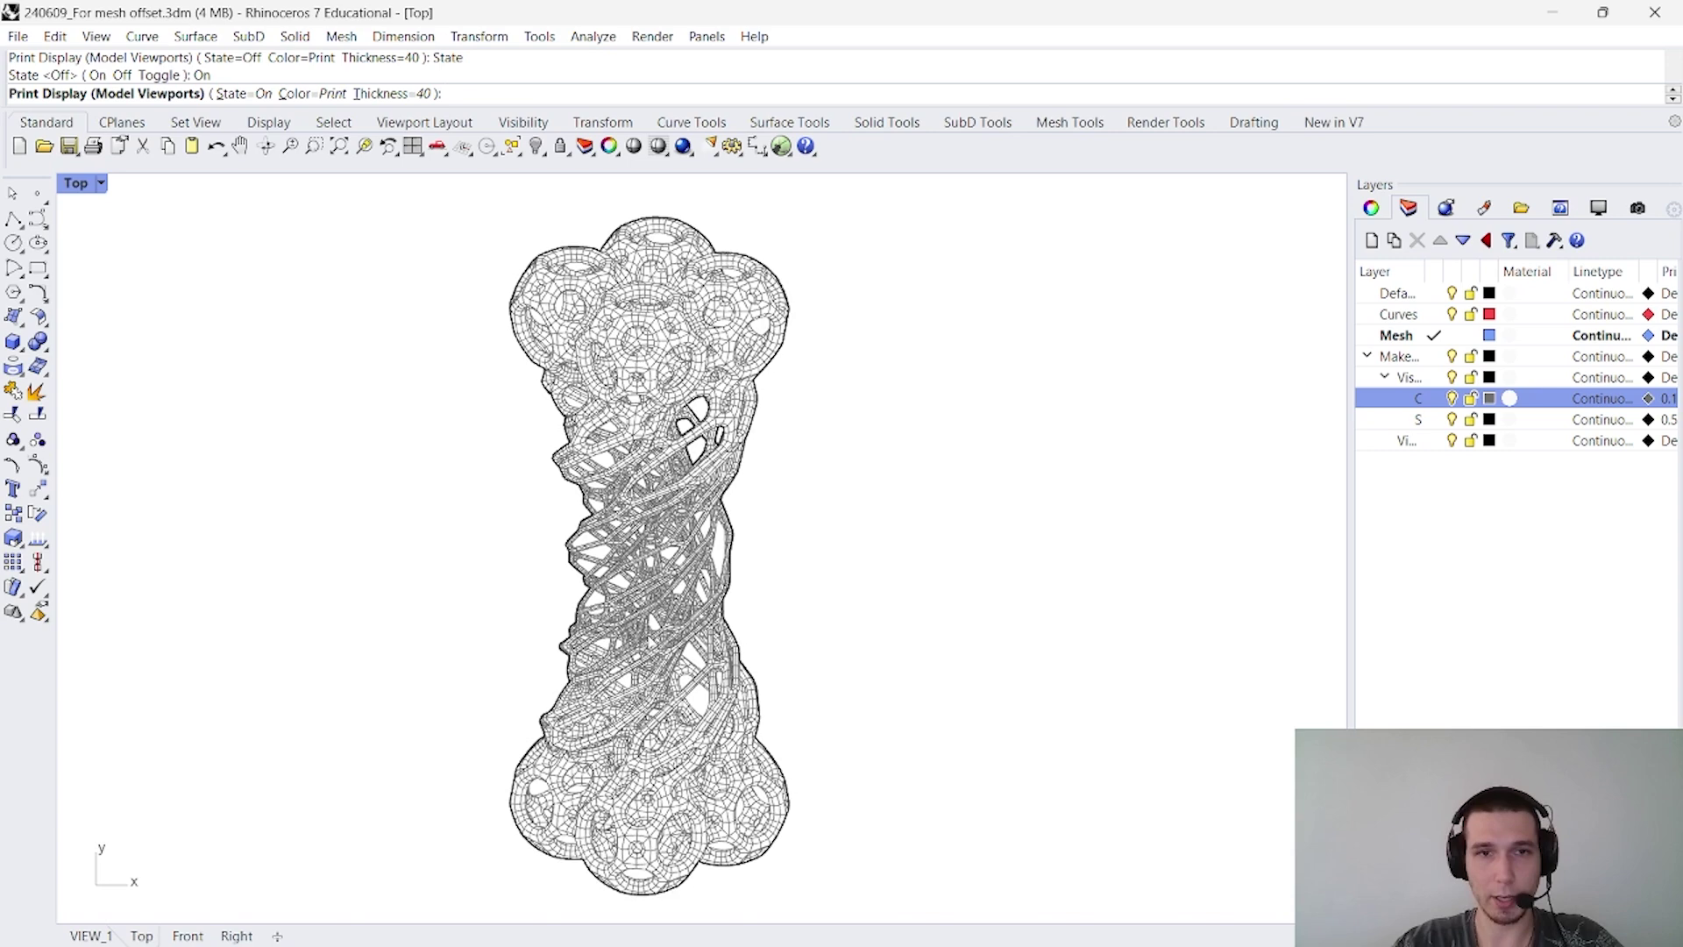
key("Left")
scroll(654, 793, "up", 1)
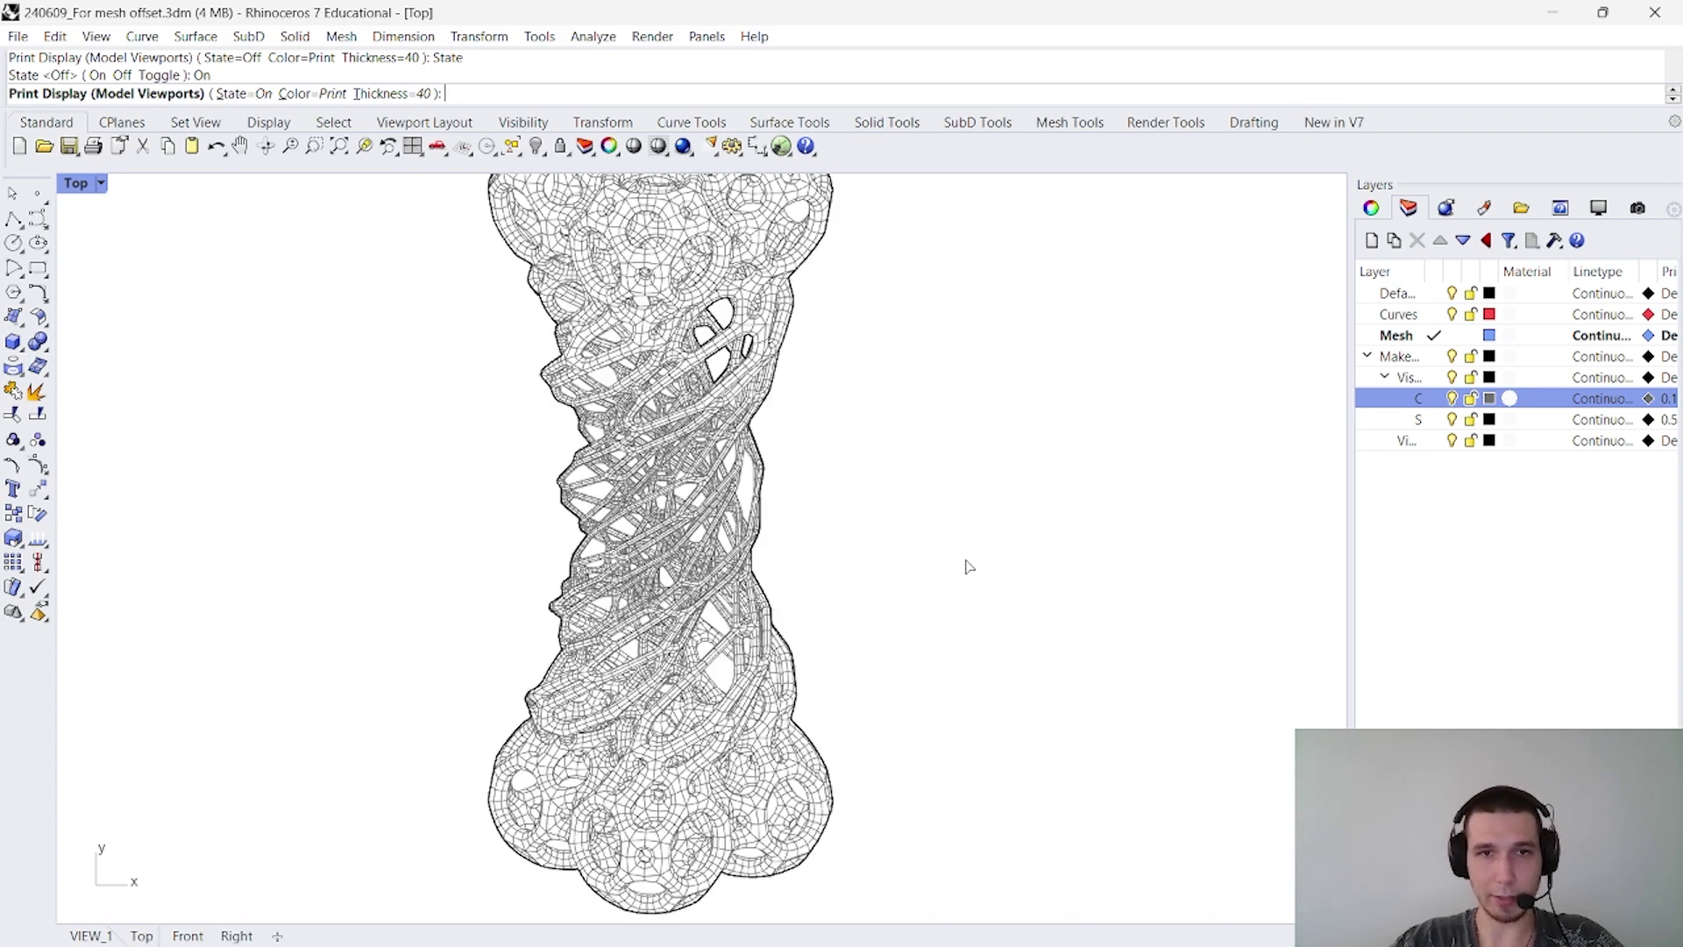
scroll(728, 581, "down", 3)
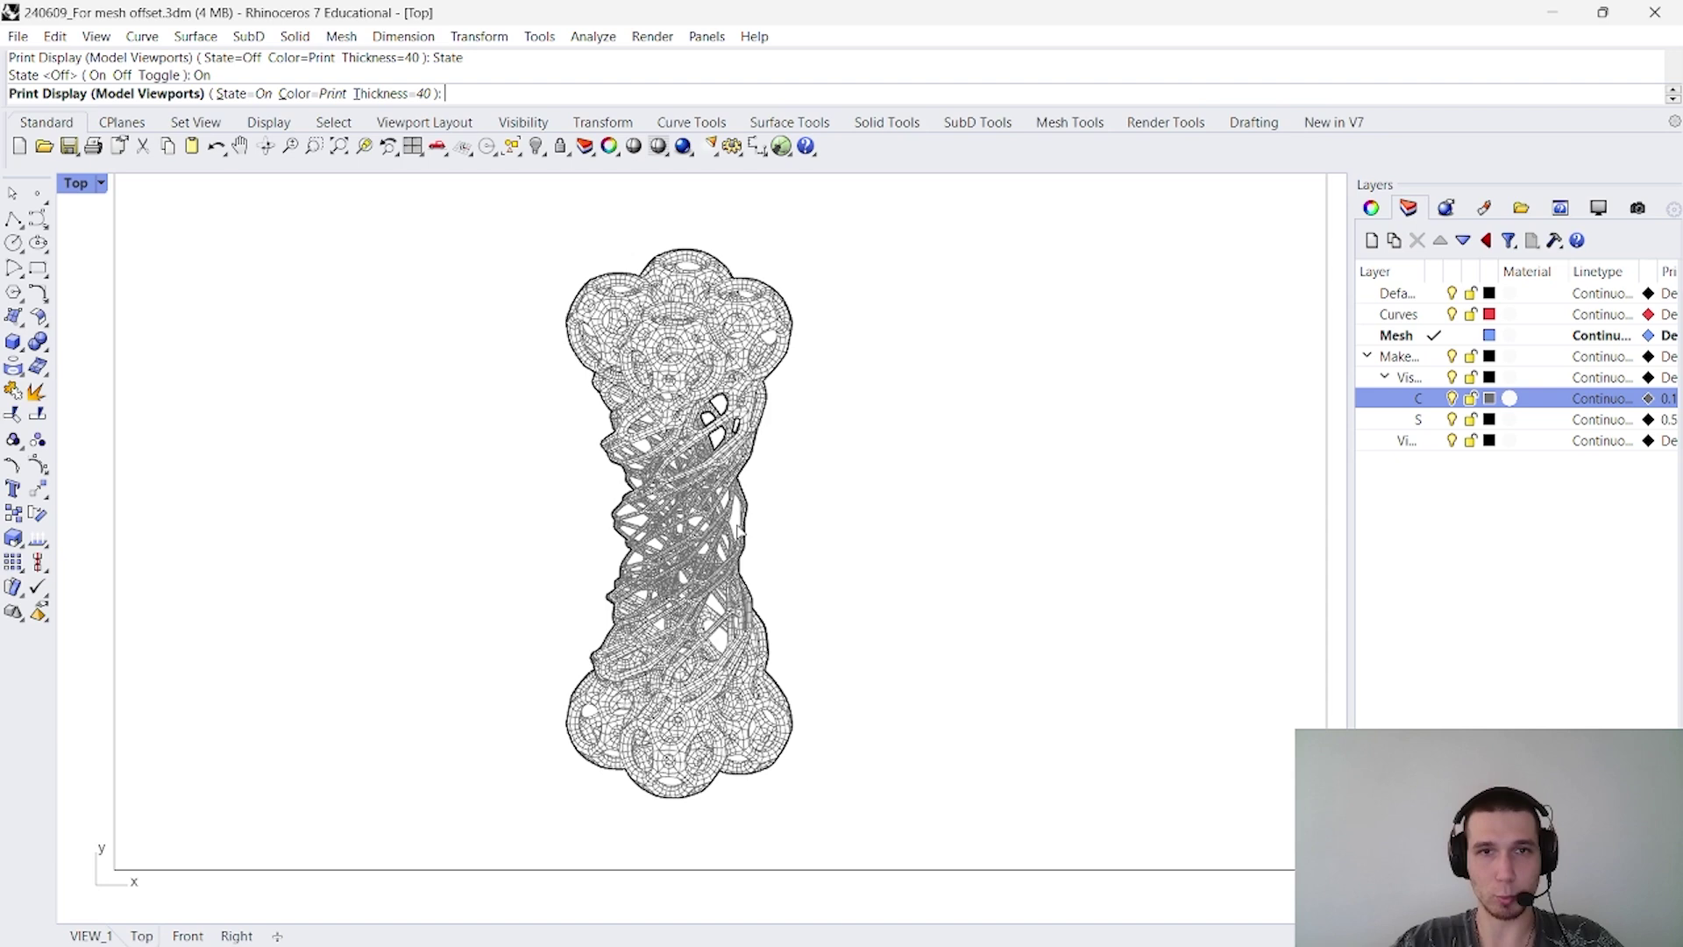
scroll(738, 528, "up", 2)
scroll(729, 557, "down", 3)
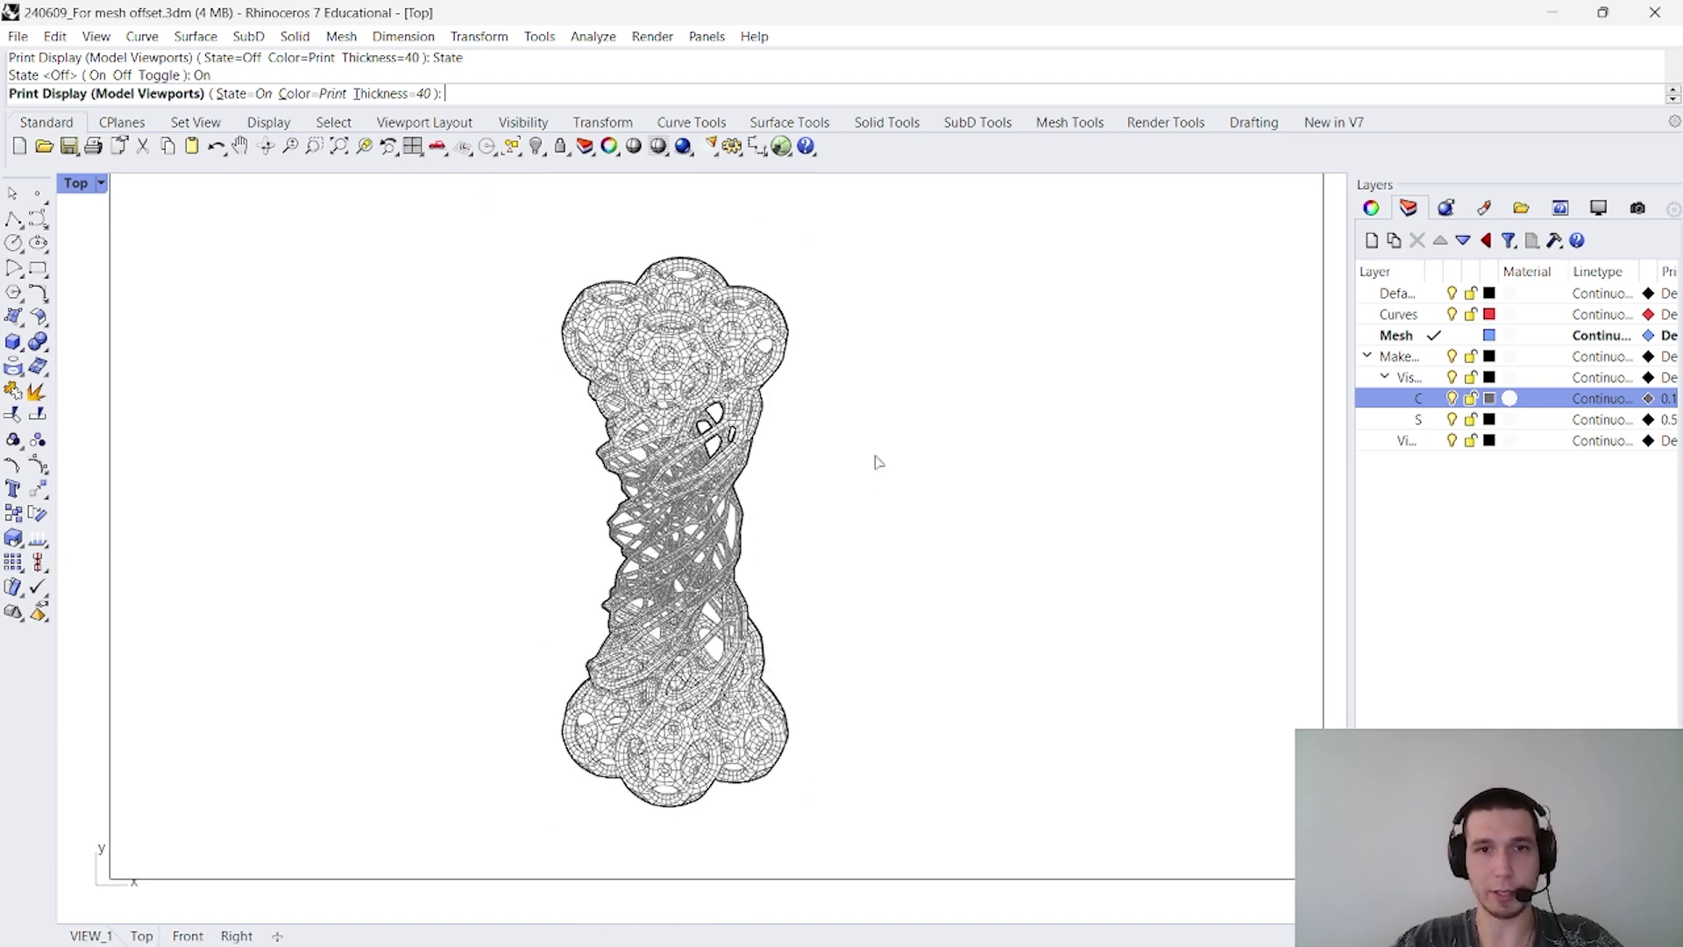
scroll(714, 618, "up", 1)
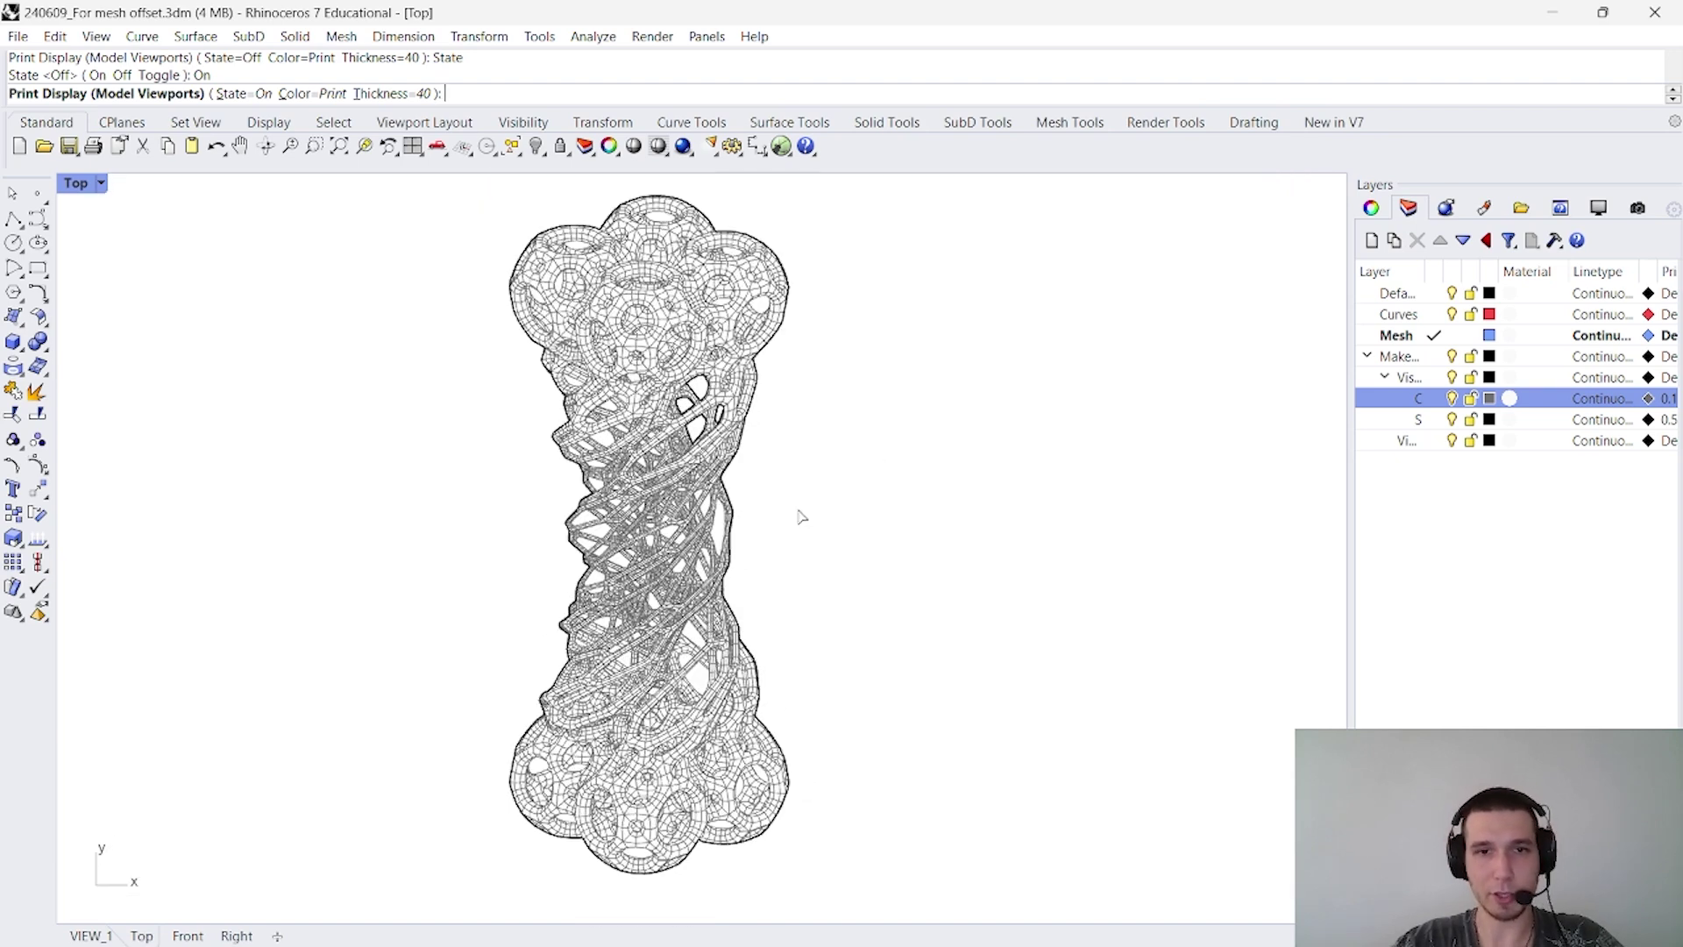
right_click_drag(799, 517, 816, 521)
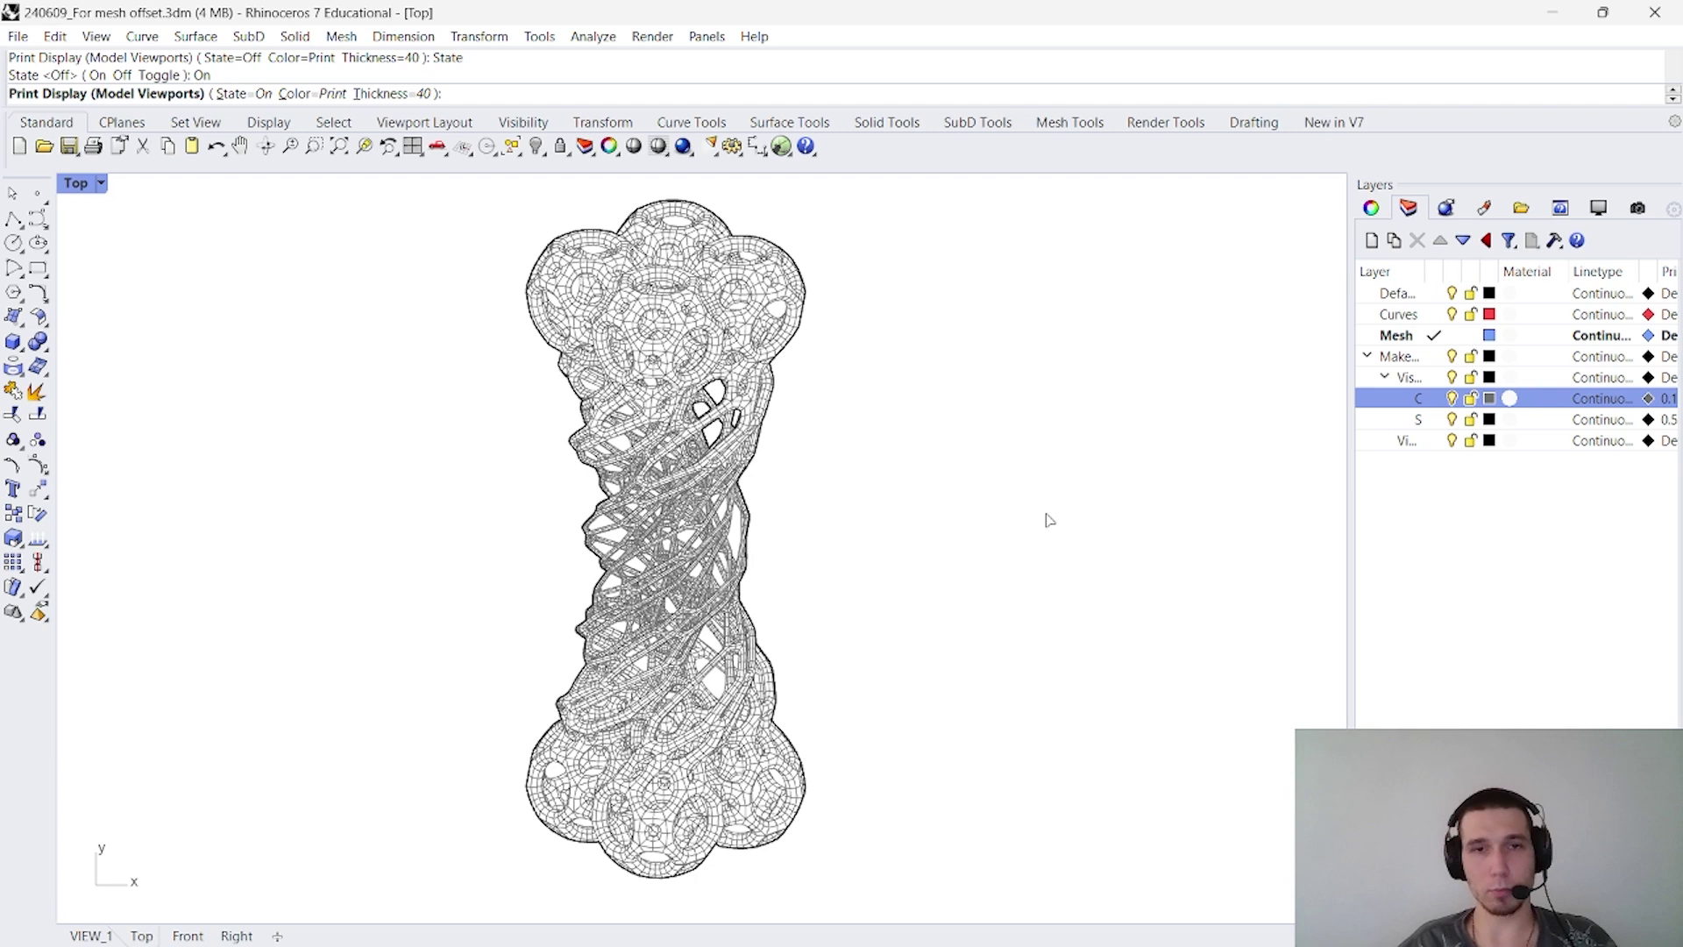